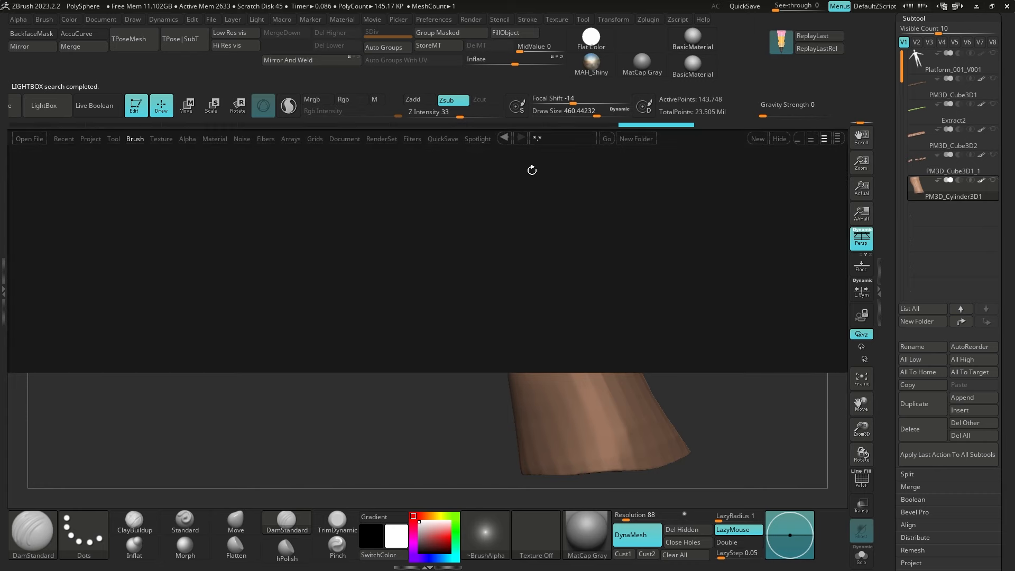
Load the OrbFlatten_Edge and Orb_Cracks brushes from the brush library and set Orb_Cracks to Z Intensity 44
{"action": "double_click", "coordinate": [96, 179]}
{"action": "key", "text": "comma"}
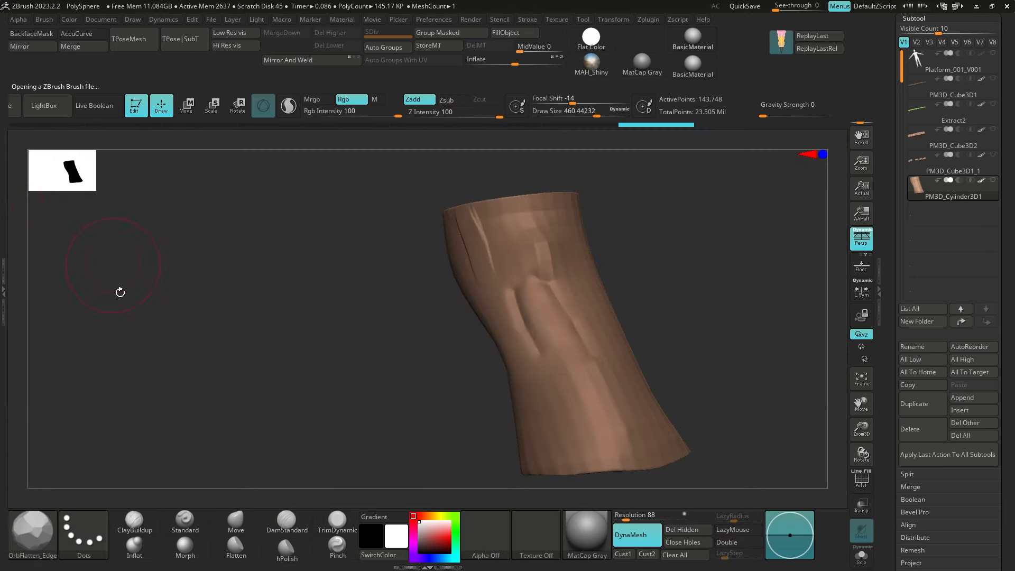
{"action": "key", "text": "b"}
{"action": "key", "text": "Escape"}
{"action": "key", "text": "bracketleft"}
{"action": "left_click_drag", "start_coordinate": [532, 276], "coordinate": [543, 340]}
{"action": "key", "text": "bracketleft"}
{"action": "key", "text": "space"}
{"action": "left_click_drag", "start_coordinate": [501, 379], "coordinate": [527, 379]}
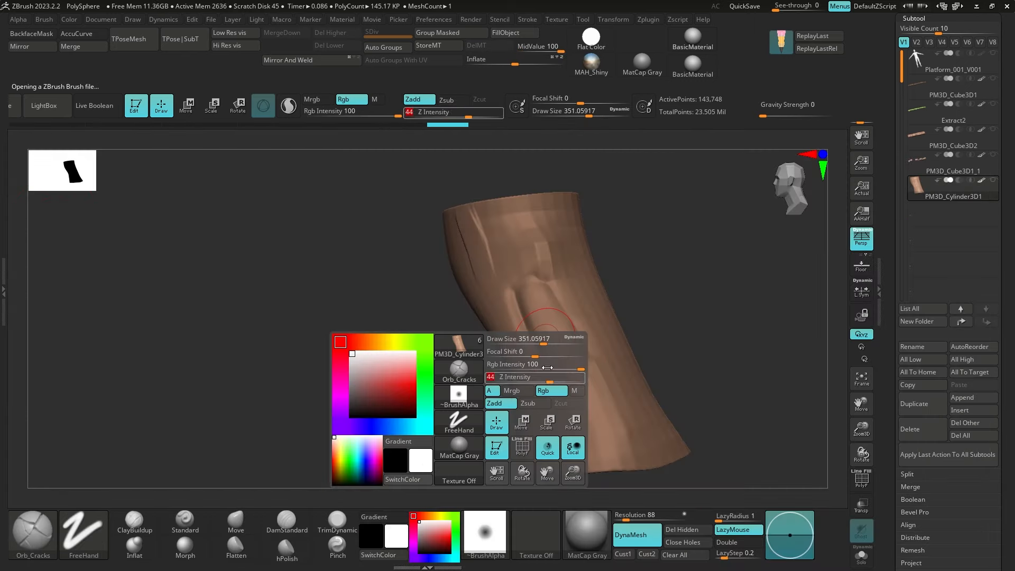
Reduce the draw size to about 239 and carve the first long Orb_Cracks groove down the upper front of the cylinder
{"action": "left_click_drag", "start_coordinate": [515, 290], "coordinate": [539, 346]}
{"action": "key", "text": "bracketleft"}
{"action": "key", "text": "ctrl+z"}
{"action": "mouse_move", "coordinate": [660, 328]}
{"action": "left_mouse_down"}
{"action": "mouse_move", "coordinate": [661, 306]}
{"action": "mouse_move", "coordinate": [630, 312]}
{"action": "left_mouse_up"}
{"action": "left_click_drag", "start_coordinate": [531, 301], "coordinate": [489, 260]}
{"action": "mouse_move", "coordinate": [573, 209]}
{"action": "left_mouse_down"}
{"action": "mouse_move", "coordinate": [586, 240]}
{"action": "mouse_move", "coordinate": [555, 231]}
{"action": "left_mouse_up"}
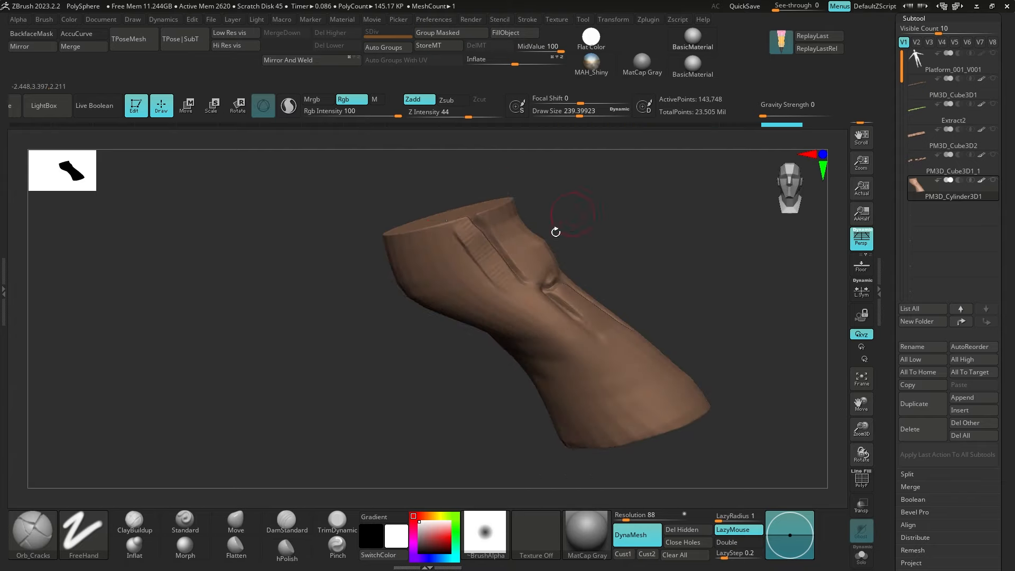
{"action": "mouse_move", "coordinate": [448, 227]}
{"action": "left_mouse_down"}
{"action": "mouse_move", "coordinate": [503, 286]}
{"action": "mouse_move", "coordinate": [527, 334]}
{"action": "left_mouse_up"}
Carve branching cracks down the front of the cylinder to its base with a draw size of about 245
{"action": "key", "text": "s"}
{"action": "mouse_move", "coordinate": [656, 304]}
{"action": "left_mouse_down", "text": "alt"}
{"action": "mouse_move", "coordinate": [628, 275]}
{"action": "mouse_move", "coordinate": [631, 364]}
{"action": "left_mouse_up", "text": "alt"}
{"action": "right_click_drag", "start_coordinate": [631, 365], "coordinate": [603, 389], "text": "ctrl"}
{"action": "mouse_move", "coordinate": [566, 410]}
{"action": "left_mouse_down"}
{"action": "mouse_move", "coordinate": [547, 345]}
{"action": "mouse_move", "coordinate": [659, 376]}
{"action": "left_mouse_up"}
{"action": "left_click_drag", "start_coordinate": [687, 296], "coordinate": [711, 317], "text": "alt"}
{"action": "left_click_drag", "start_coordinate": [564, 332], "coordinate": [679, 378]}
{"action": "left_click_drag", "start_coordinate": [688, 296], "coordinate": [661, 265], "text": "alt"}
{"action": "mouse_move", "coordinate": [402, 317]}
{"action": "left_mouse_down"}
{"action": "mouse_move", "coordinate": [444, 338]}
{"action": "mouse_move", "coordinate": [518, 312]}
{"action": "left_mouse_up"}
{"action": "right_click_drag", "start_coordinate": [518, 312], "coordinate": [522, 321]}
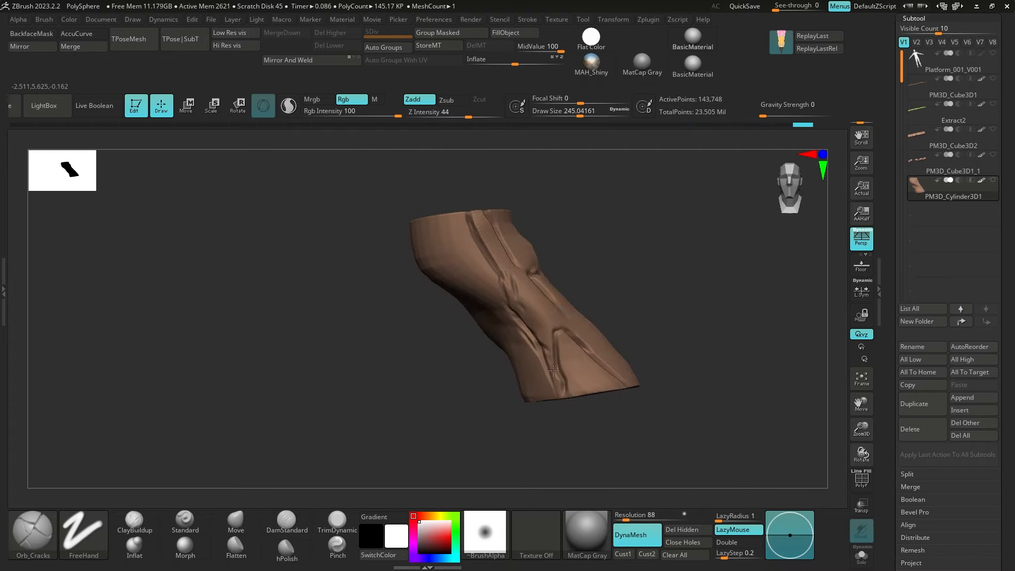
Carve an arched crack across the lower side of the cylinder and connect it to the front grooves
{"action": "mouse_move", "coordinate": [553, 372]}
{"action": "right_mouse_down"}
{"action": "mouse_move", "coordinate": [643, 295]}
{"action": "mouse_move", "coordinate": [504, 398]}
{"action": "right_mouse_up"}
{"action": "right_click_drag", "start_coordinate": [587, 357], "coordinate": [554, 381]}
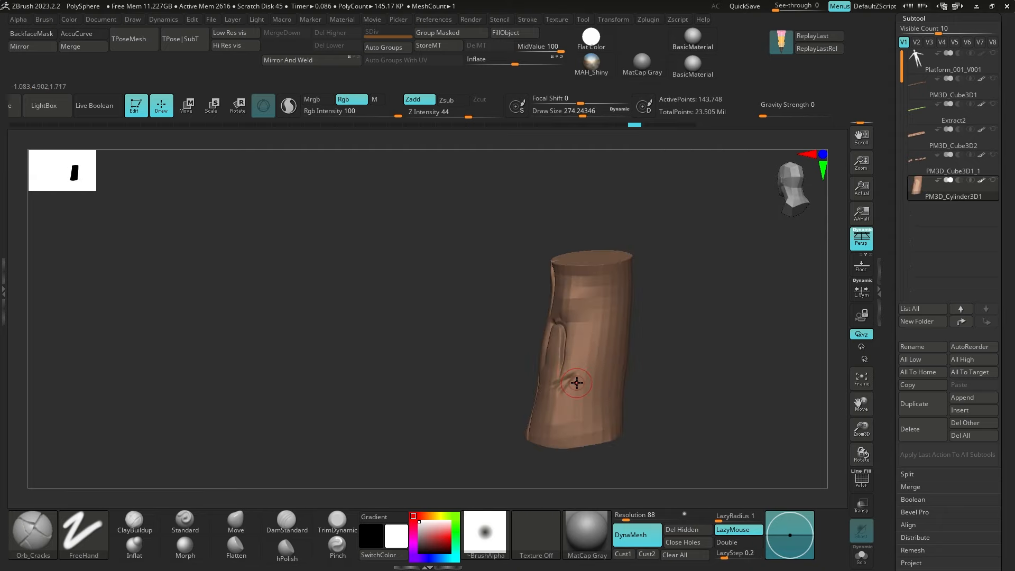
{"action": "right_click_drag", "start_coordinate": [611, 443], "coordinate": [565, 380]}
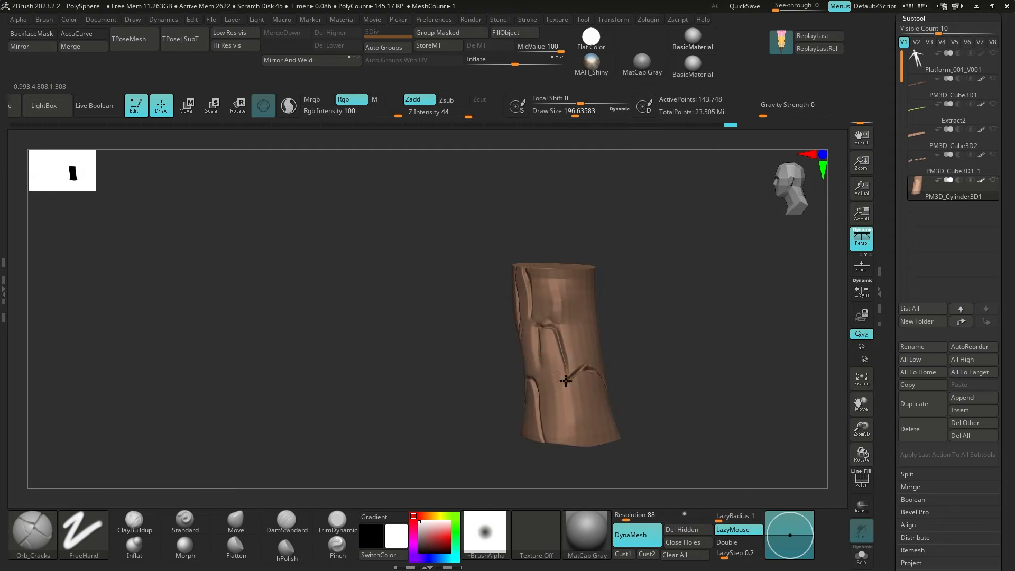
{"action": "right_click_drag", "start_coordinate": [641, 372], "coordinate": [562, 388]}
{"action": "left_click_drag", "start_coordinate": [582, 392], "coordinate": [583, 404]}
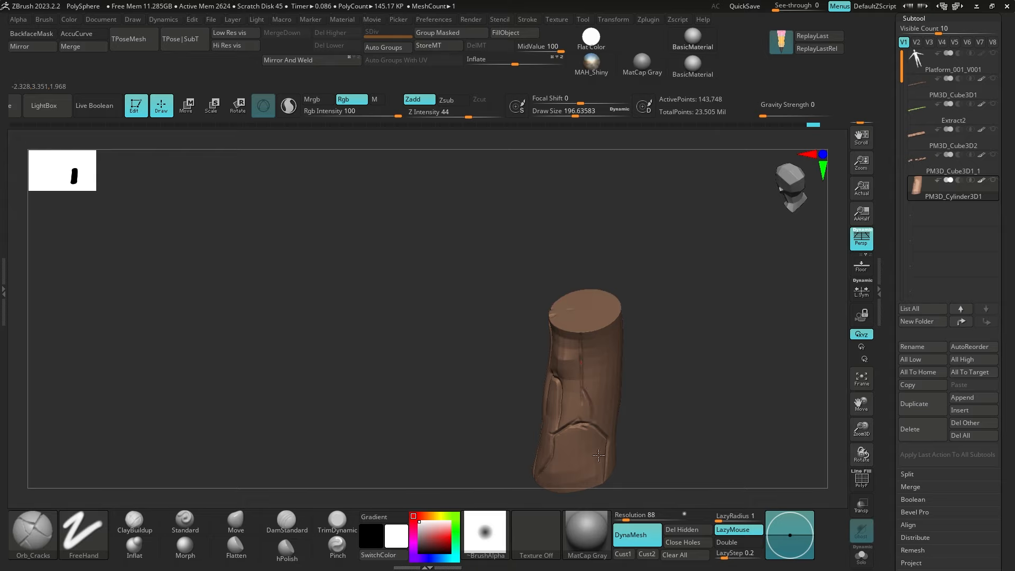
Extend the side cracks vertically toward the top and base and around onto the back with a draw size of about 197
{"action": "left_click_drag", "start_coordinate": [656, 370], "coordinate": [648, 338]}
{"action": "left_click_drag", "start_coordinate": [571, 378], "coordinate": [588, 403]}
{"action": "left_click_drag", "start_coordinate": [571, 339], "coordinate": [567, 388]}
{"action": "left_click_drag", "start_coordinate": [653, 339], "coordinate": [643, 331]}
{"action": "left_click_drag", "start_coordinate": [561, 379], "coordinate": [577, 397]}
{"action": "right_click_drag", "start_coordinate": [661, 309], "coordinate": [645, 389]}
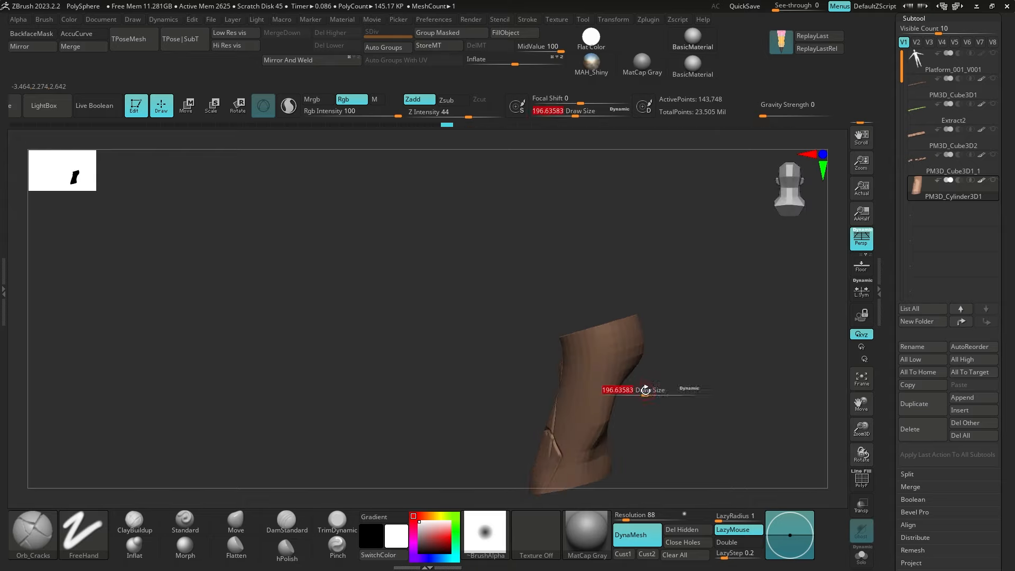
{"action": "mouse_move", "coordinate": [604, 394]}
{"action": "left_mouse_down"}
{"action": "mouse_move", "coordinate": [613, 400]}
{"action": "mouse_move", "coordinate": [578, 456]}
{"action": "left_mouse_up"}
{"action": "left_click_drag", "start_coordinate": [681, 392], "coordinate": [642, 394]}
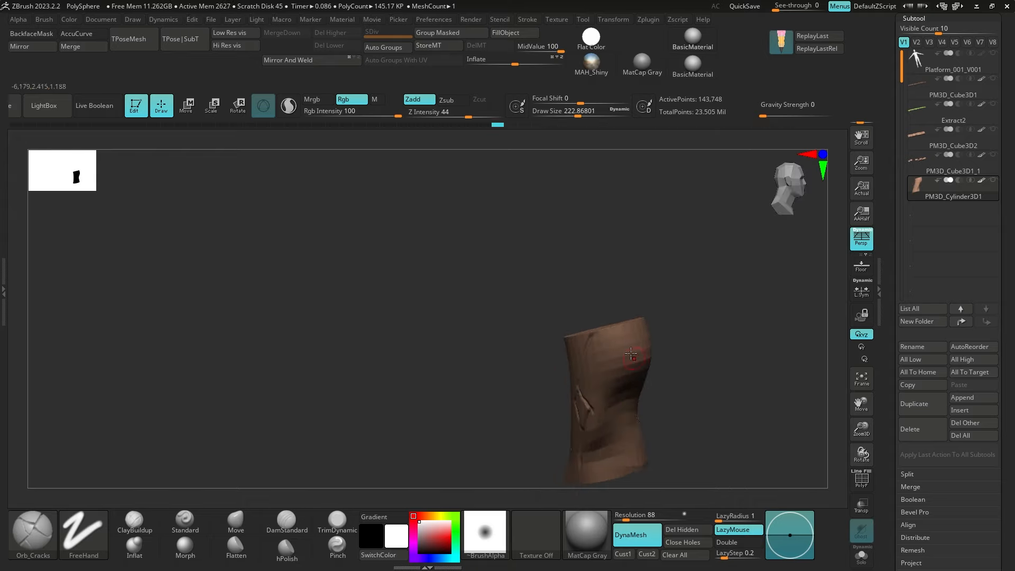
Carve a long diagonal crack with side branches down the back of the cylinder at a draw size of about 223
{"action": "left_click_drag", "start_coordinate": [634, 327], "coordinate": [621, 363]}
{"action": "left_click_drag", "start_coordinate": [687, 391], "coordinate": [669, 383]}
{"action": "left_click_drag", "start_coordinate": [600, 419], "coordinate": [613, 453]}
{"action": "left_click_drag", "start_coordinate": [698, 382], "coordinate": [697, 334]}
{"action": "left_click_drag", "start_coordinate": [586, 330], "coordinate": [608, 387]}
{"action": "mouse_move", "coordinate": [608, 388]}
{"action": "right_mouse_down"}
{"action": "mouse_move", "coordinate": [624, 349]}
{"action": "mouse_move", "coordinate": [739, 302]}
{"action": "mouse_move", "coordinate": [754, 296]}
{"action": "mouse_move", "coordinate": [793, 315]}
{"action": "mouse_move", "coordinate": [728, 336]}
{"action": "mouse_move", "coordinate": [728, 365]}
{"action": "right_mouse_up"}
{"action": "right_click_drag", "start_coordinate": [728, 364], "coordinate": [714, 328]}
Carve a crack from the top rim down the inner bend and deepen the front grooves with a draw size of about 251
{"action": "left_click_drag", "start_coordinate": [532, 295], "coordinate": [523, 249]}
{"action": "right_click_drag", "start_coordinate": [525, 238], "coordinate": [530, 285]}
{"action": "mouse_move", "coordinate": [535, 250]}
{"action": "left_mouse_down"}
{"action": "mouse_move", "coordinate": [521, 265]}
{"action": "mouse_move", "coordinate": [524, 288]}
{"action": "left_mouse_up"}
{"action": "right_click_drag", "start_coordinate": [534, 338], "coordinate": [564, 302]}
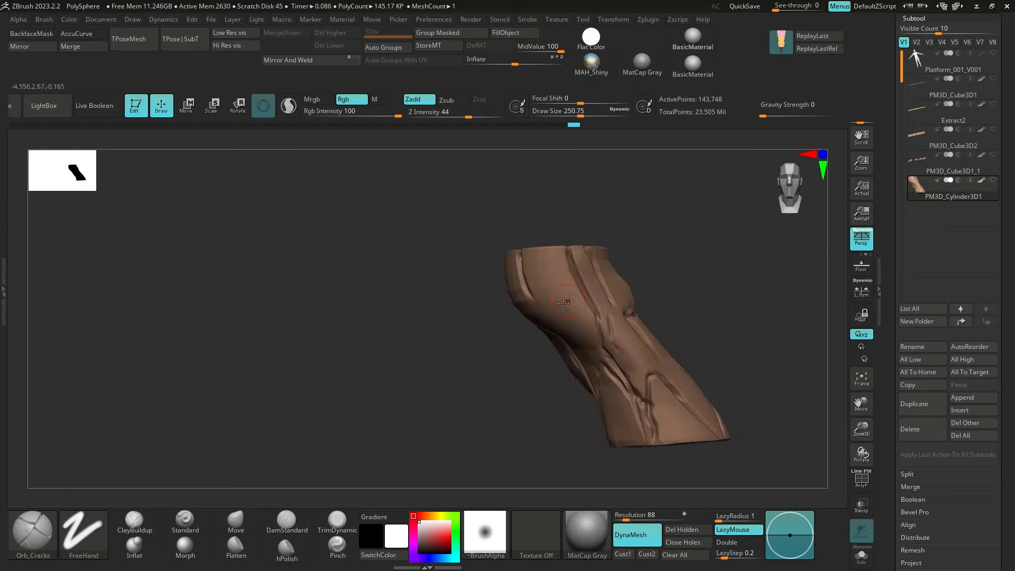
{"action": "left_click_drag", "start_coordinate": [598, 353], "coordinate": [606, 362]}
{"action": "right_click_drag", "start_coordinate": [667, 255], "coordinate": [713, 254]}
{"action": "left_click_drag", "start_coordinate": [598, 356], "coordinate": [598, 365]}
Connect the cracks around the bulge below the top rim with short branches at a draw size of about 177
{"action": "right_click_drag", "start_coordinate": [529, 339], "coordinate": [560, 331]}
{"action": "left_click_drag", "start_coordinate": [521, 324], "coordinate": [558, 313]}
{"action": "right_click_drag", "start_coordinate": [560, 341], "coordinate": [563, 303]}
{"action": "left_click_drag", "start_coordinate": [563, 303], "coordinate": [542, 320]}
{"action": "right_click_drag", "start_coordinate": [634, 245], "coordinate": [664, 238]}
{"action": "left_click_drag", "start_coordinate": [552, 280], "coordinate": [554, 298]}
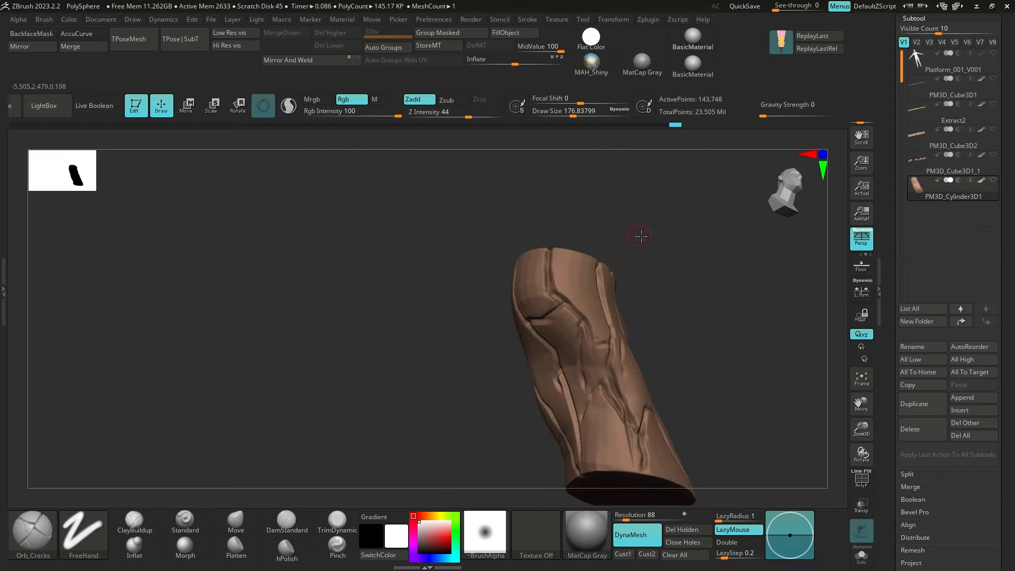
{"action": "right_click_drag", "start_coordinate": [639, 233], "coordinate": [629, 211], "text": "ctrl"}
{"action": "mouse_move", "coordinate": [629, 212]}
{"action": "right_mouse_down"}
{"action": "mouse_move", "coordinate": [665, 319]}
{"action": "mouse_move", "coordinate": [664, 265]}
{"action": "mouse_move", "coordinate": [660, 317]}
{"action": "right_mouse_up"}
{"action": "left_click_drag", "start_coordinate": [594, 283], "coordinate": [591, 301]}
Carve a forked crack on the lower back, joining the arched side crack to the base and neighbouring grooves
{"action": "right_click_drag", "start_coordinate": [616, 338], "coordinate": [613, 248]}
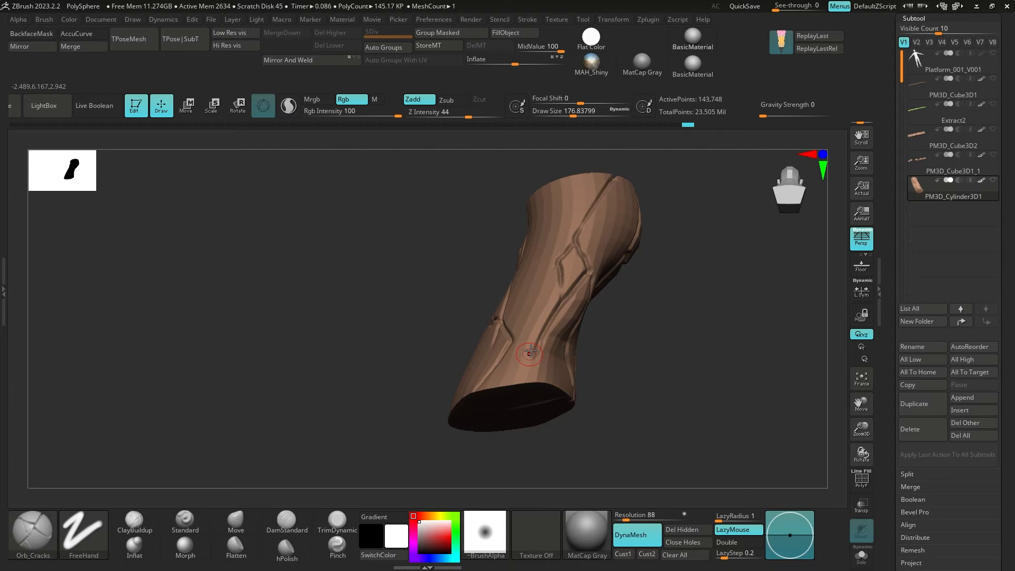
{"action": "left_click_drag", "start_coordinate": [532, 351], "coordinate": [521, 379]}
{"action": "right_click_drag", "start_coordinate": [603, 312], "coordinate": [606, 351]}
{"action": "right_click_drag", "start_coordinate": [522, 303], "coordinate": [534, 385]}
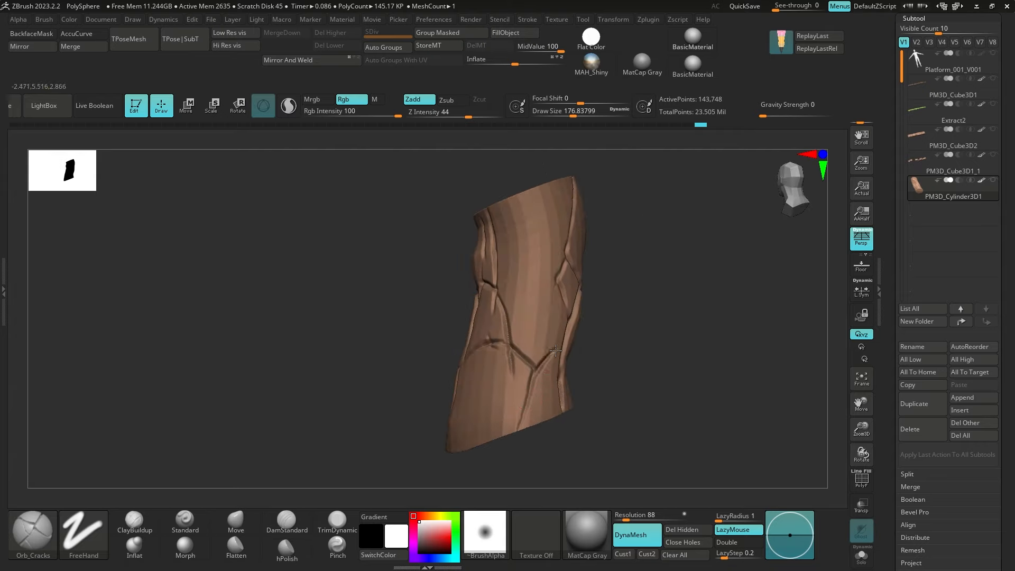
{"action": "left_click_drag", "start_coordinate": [555, 350], "coordinate": [559, 347]}
{"action": "right_click_drag", "start_coordinate": [597, 343], "coordinate": [562, 338]}
{"action": "left_click_drag", "start_coordinate": [550, 346], "coordinate": [560, 354]}
{"action": "right_click_drag", "start_coordinate": [561, 339], "coordinate": [584, 301]}
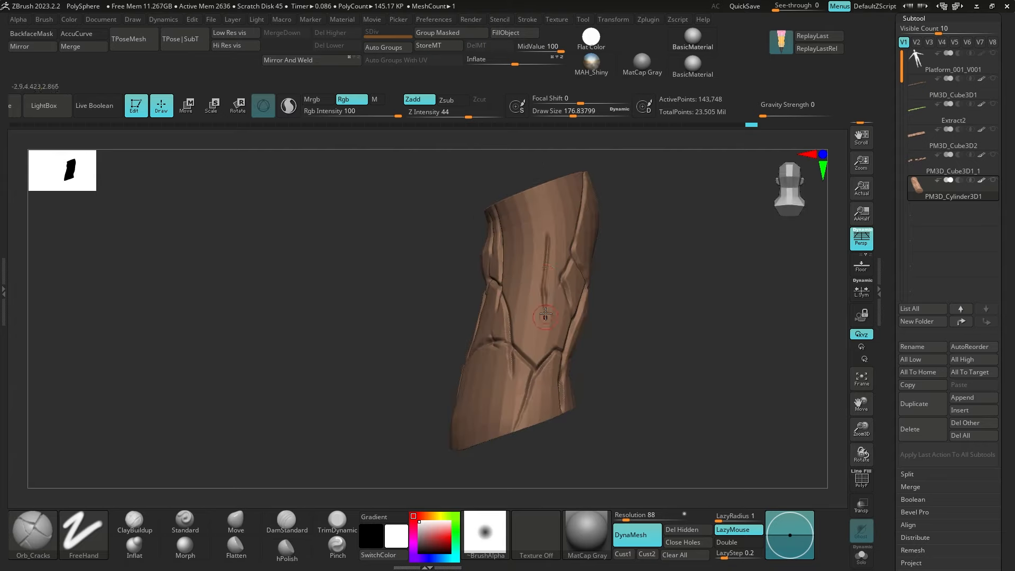
Extend the vertical crack on the back panel up to the cylinder's top rim
{"action": "right_click_drag", "start_coordinate": [597, 133], "coordinate": [590, 190]}
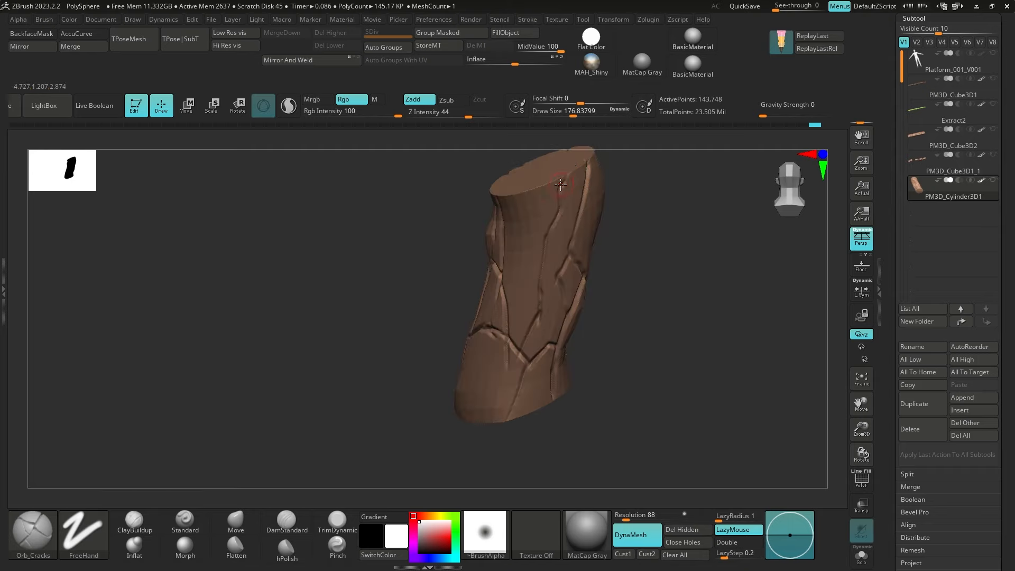
{"action": "left_click_drag", "start_coordinate": [569, 169], "coordinate": [562, 186]}
{"action": "right_click_drag", "start_coordinate": [581, 317], "coordinate": [587, 253]}
{"action": "left_click_drag", "start_coordinate": [576, 187], "coordinate": [585, 175]}
{"action": "mouse_move", "coordinate": [645, 265]}
{"action": "right_mouse_down"}
{"action": "mouse_move", "coordinate": [653, 238]}
{"action": "mouse_move", "coordinate": [659, 246]}
{"action": "mouse_move", "coordinate": [528, 274]}
{"action": "right_mouse_up"}
Switch to the ClayBuildup brush and build up grain strokes on the upper front panel between the cracks
{"action": "left_click", "coordinate": [134, 521]}
{"action": "right_click_drag", "start_coordinate": [709, 222], "coordinate": [714, 279], "text": "ctrl"}
{"action": "left_click_drag", "start_coordinate": [567, 239], "coordinate": [539, 224]}
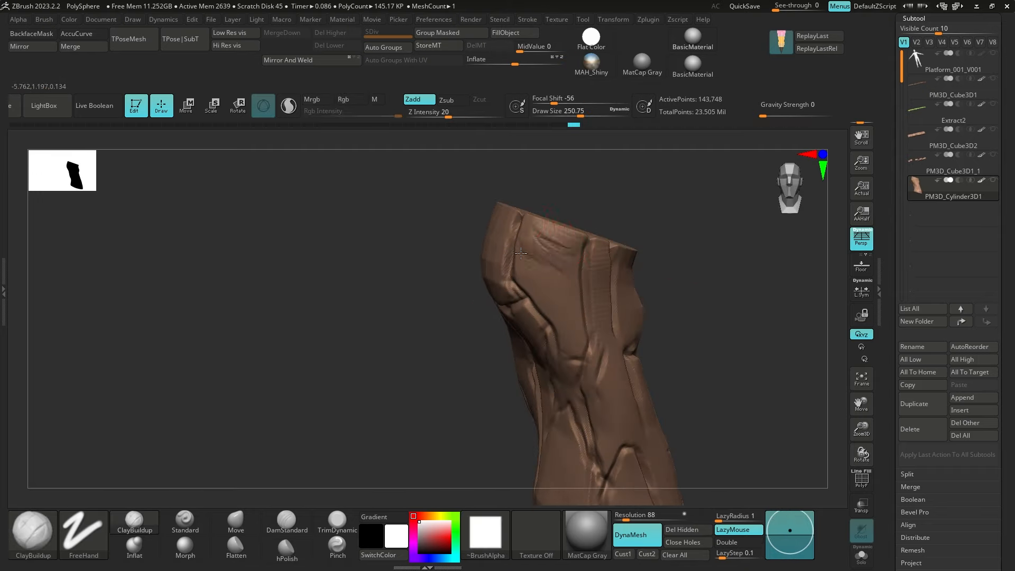
{"action": "mouse_move", "coordinate": [564, 273]}
{"action": "left_mouse_down"}
{"action": "mouse_move", "coordinate": [539, 280]}
{"action": "mouse_move", "coordinate": [555, 249]}
{"action": "mouse_move", "coordinate": [534, 286]}
{"action": "left_mouse_up"}
{"action": "right_click_drag", "start_coordinate": [619, 254], "coordinate": [566, 232]}
Add ClayBuildup ridges down the narrow middle front strips with a draw size of about 245
{"action": "left_click_drag", "start_coordinate": [610, 325], "coordinate": [618, 394]}
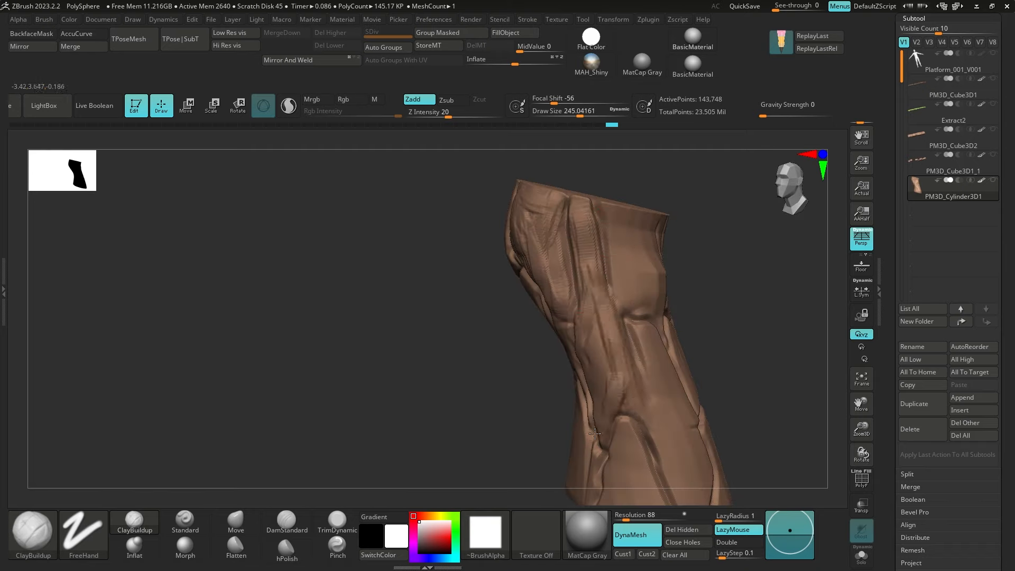
{"action": "left_click_drag", "start_coordinate": [607, 343], "coordinate": [601, 394]}
{"action": "right_click_drag", "start_coordinate": [717, 299], "coordinate": [692, 253]}
{"action": "left_click_drag", "start_coordinate": [598, 318], "coordinate": [596, 338]}
{"action": "right_click_drag", "start_coordinate": [687, 301], "coordinate": [735, 270]}
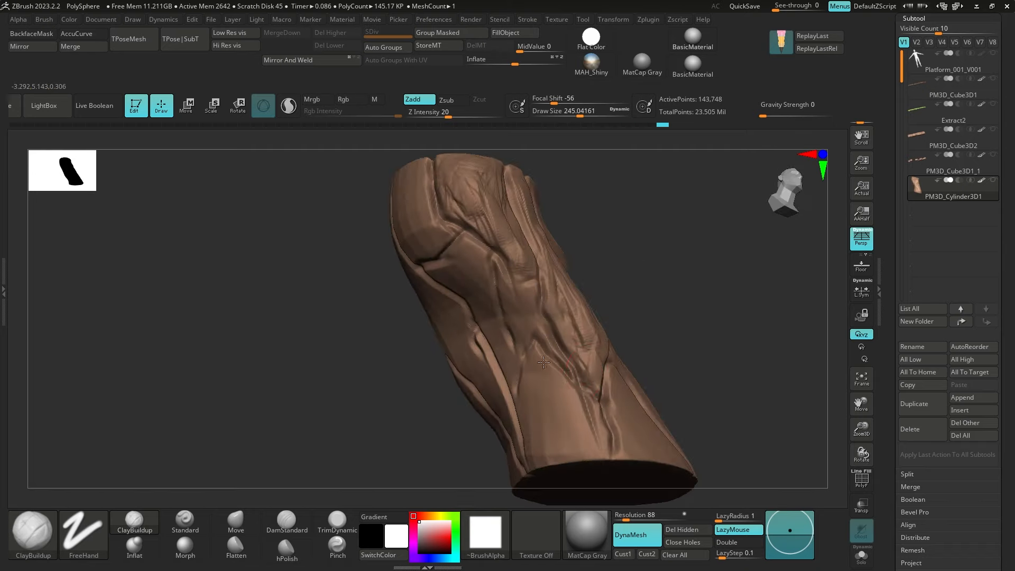
Build up lengthwise ClayBuildup grain on the lower front panels just above the base
{"action": "left_click_drag", "start_coordinate": [545, 365], "coordinate": [574, 423]}
{"action": "right_click_drag", "start_coordinate": [661, 312], "coordinate": [687, 263]}
{"action": "mouse_move", "coordinate": [531, 296]}
{"action": "left_mouse_down"}
{"action": "mouse_move", "coordinate": [538, 341]}
{"action": "mouse_move", "coordinate": [545, 308]}
{"action": "mouse_move", "coordinate": [571, 375]}
{"action": "left_mouse_up"}
{"action": "left_click_drag", "start_coordinate": [575, 339], "coordinate": [614, 387]}
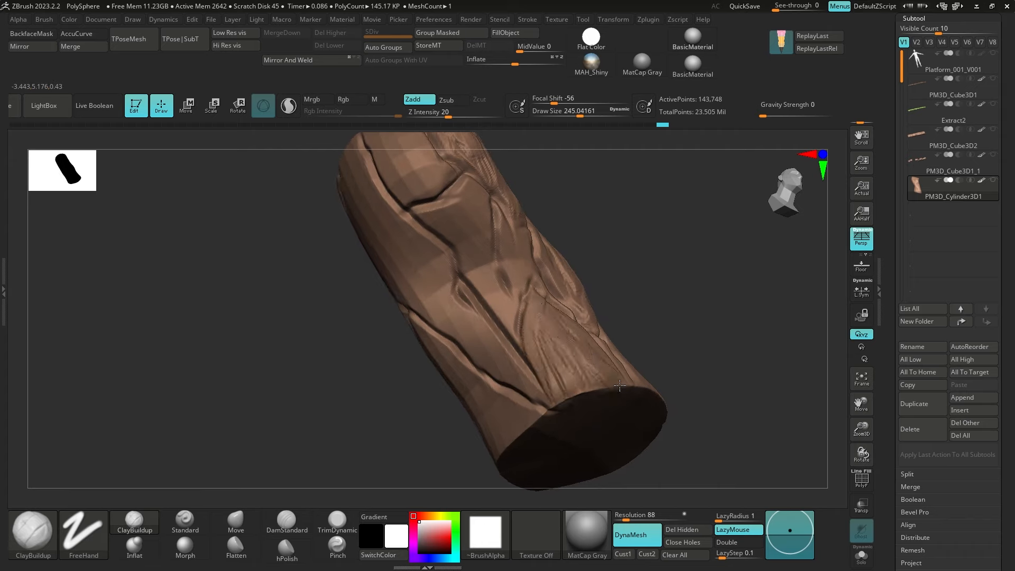
{"action": "right_click_drag", "start_coordinate": [671, 312], "coordinate": [703, 296]}
{"action": "mouse_move", "coordinate": [581, 333]}
{"action": "left_mouse_down"}
{"action": "mouse_move", "coordinate": [611, 380]}
{"action": "mouse_move", "coordinate": [541, 394]}
{"action": "left_mouse_up"}
{"action": "mouse_move", "coordinate": [608, 343]}
{"action": "right_mouse_down"}
{"action": "mouse_move", "coordinate": [667, 333]}
{"action": "mouse_move", "coordinate": [577, 361]}
{"action": "right_mouse_up"}
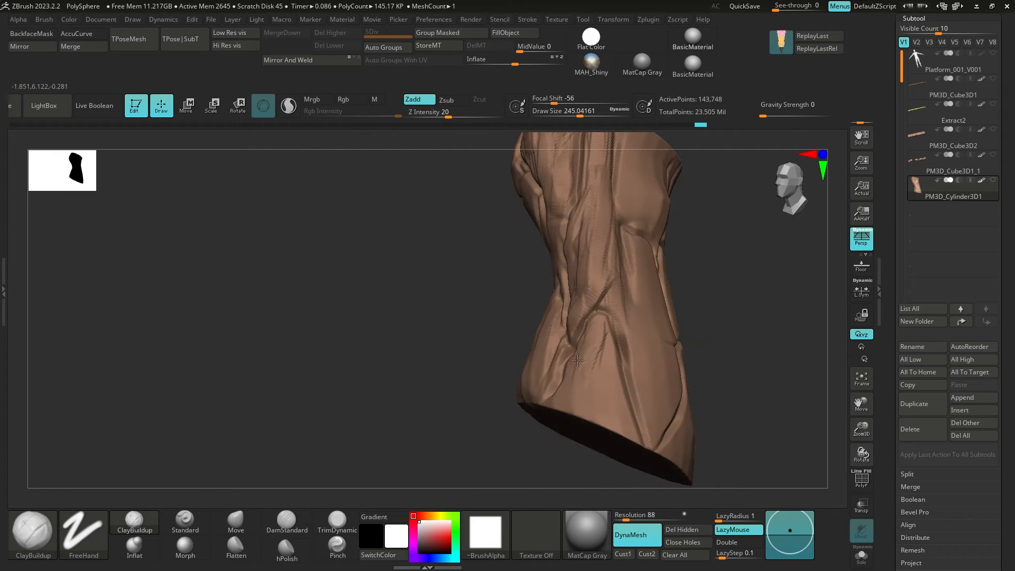
Build up long ClayBuildup strokes along the tall panel beside the front cracks down to the base
{"action": "left_click_drag", "start_coordinate": [601, 342], "coordinate": [616, 412]}
{"action": "mouse_move", "coordinate": [600, 365]}
{"action": "left_mouse_down"}
{"action": "mouse_move", "coordinate": [579, 410]}
{"action": "mouse_move", "coordinate": [581, 381]}
{"action": "left_mouse_up"}
{"action": "mouse_move", "coordinate": [693, 365]}
{"action": "right_mouse_down"}
{"action": "mouse_move", "coordinate": [731, 373]}
{"action": "mouse_move", "coordinate": [782, 322]}
{"action": "right_mouse_up"}
{"action": "mouse_move", "coordinate": [720, 219]}
{"action": "left_mouse_down"}
{"action": "mouse_move", "coordinate": [698, 236]}
{"action": "mouse_move", "coordinate": [679, 312]}
{"action": "mouse_move", "coordinate": [667, 454]}
{"action": "left_mouse_up"}
{"action": "mouse_move", "coordinate": [687, 433]}
{"action": "left_mouse_down"}
{"action": "mouse_move", "coordinate": [715, 305]}
{"action": "mouse_move", "coordinate": [712, 231]}
{"action": "mouse_move", "coordinate": [656, 435]}
{"action": "left_mouse_up"}
{"action": "mouse_move", "coordinate": [663, 434]}
{"action": "left_mouse_down"}
{"action": "mouse_move", "coordinate": [709, 368]}
{"action": "mouse_move", "coordinate": [706, 253]}
{"action": "left_mouse_up"}
{"action": "left_click_drag", "start_coordinate": [705, 254], "coordinate": [659, 409]}
Add diagonal ClayBuildup strokes across the lower side panel beneath the arched crack
{"action": "right_click_drag", "start_coordinate": [701, 338], "coordinate": [379, 371]}
{"action": "left_click_drag", "start_coordinate": [608, 171], "coordinate": [588, 241]}
{"action": "left_click_drag", "start_coordinate": [610, 193], "coordinate": [581, 264]}
{"action": "mouse_move", "coordinate": [642, 267]}
{"action": "left_mouse_down"}
{"action": "mouse_move", "coordinate": [587, 315]}
{"action": "mouse_move", "coordinate": [568, 372]}
{"action": "left_mouse_up"}
{"action": "mouse_move", "coordinate": [663, 280]}
{"action": "left_mouse_down"}
{"action": "mouse_move", "coordinate": [603, 349]}
{"action": "mouse_move", "coordinate": [592, 383]}
{"action": "left_mouse_up"}
{"action": "left_click_drag", "start_coordinate": [693, 328], "coordinate": [611, 422]}
{"action": "left_click_drag", "start_coordinate": [696, 362], "coordinate": [624, 430]}
{"action": "left_click_drag", "start_coordinate": [685, 399], "coordinate": [648, 430]}
Continue the ClayBuildup strokes around the lower side and thicken the edge along the base rim
{"action": "right_click_drag", "start_coordinate": [740, 407], "coordinate": [650, 402]}
{"action": "left_click_drag", "start_coordinate": [569, 362], "coordinate": [521, 409]}
{"action": "left_click_drag", "start_coordinate": [592, 383], "coordinate": [548, 423]}
{"action": "left_click_drag", "start_coordinate": [610, 420], "coordinate": [521, 415]}
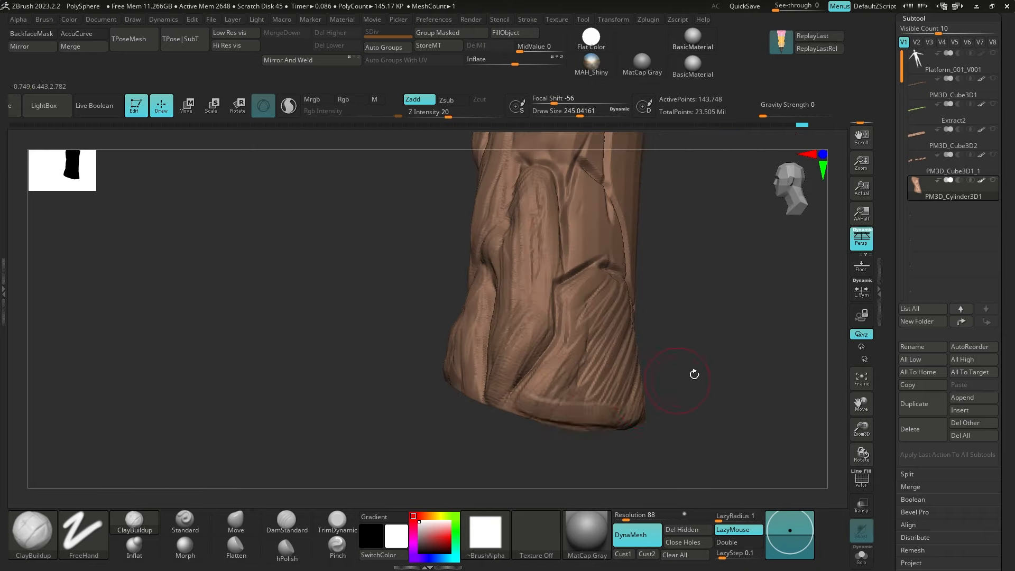
Turn on BackfaceMask, then build up and smooth the large lower side panel under the arched crack
{"action": "mouse_move", "coordinate": [693, 374]}
{"action": "right_mouse_down"}
{"action": "mouse_move", "coordinate": [470, 216]}
{"action": "mouse_move", "coordinate": [475, 338]}
{"action": "mouse_move", "coordinate": [508, 360]}
{"action": "right_mouse_up"}
{"action": "left_click", "coordinate": [34, 34]}
{"action": "mouse_move", "coordinate": [640, 308]}
{"action": "left_mouse_down"}
{"action": "mouse_move", "coordinate": [663, 362]}
{"action": "mouse_move", "coordinate": [620, 410]}
{"action": "left_mouse_up"}
{"action": "mouse_move", "coordinate": [615, 311]}
{"action": "left_mouse_down"}
{"action": "mouse_move", "coordinate": [628, 375]}
{"action": "mouse_move", "coordinate": [658, 370]}
{"action": "left_mouse_up"}
{"action": "left_click_drag", "start_coordinate": [645, 323], "coordinate": [628, 362], "text": "shift"}
Build up the pointed panel above the arched crack with ClayBuildup at a draw size of about 212
{"action": "right_click_drag", "start_coordinate": [779, 318], "coordinate": [682, 370]}
{"action": "left_click_drag", "start_coordinate": [555, 296], "coordinate": [524, 349]}
{"action": "left_click_drag", "start_coordinate": [573, 280], "coordinate": [537, 353]}
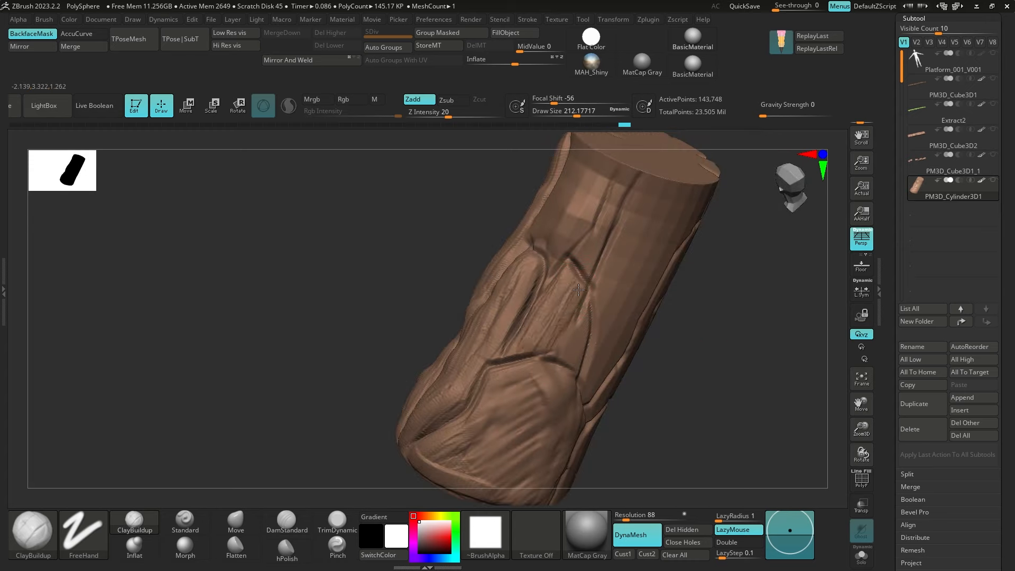
{"action": "left_click_drag", "start_coordinate": [581, 312], "coordinate": [553, 355]}
{"action": "left_click_drag", "start_coordinate": [581, 320], "coordinate": [562, 351]}
Build up the panel below the top rim with ClayBuildup and refine its adjoining crack edges at a smaller draw size
{"action": "mouse_move", "coordinate": [553, 318]}
{"action": "right_mouse_down"}
{"action": "mouse_move", "coordinate": [590, 273]}
{"action": "mouse_move", "coordinate": [577, 259]}
{"action": "right_mouse_up"}
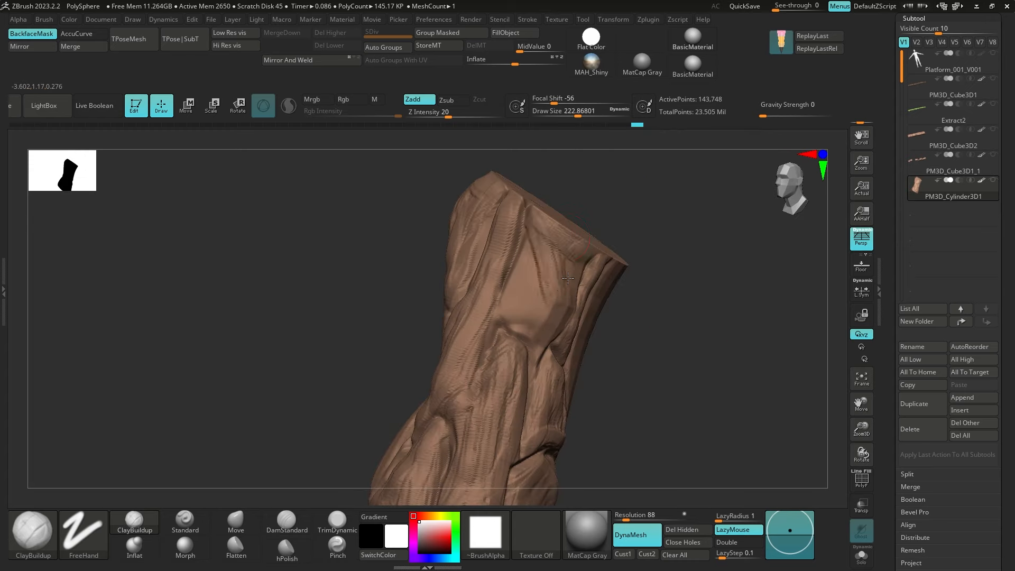
{"action": "left_click_drag", "start_coordinate": [536, 267], "coordinate": [514, 316], "text": "alt"}
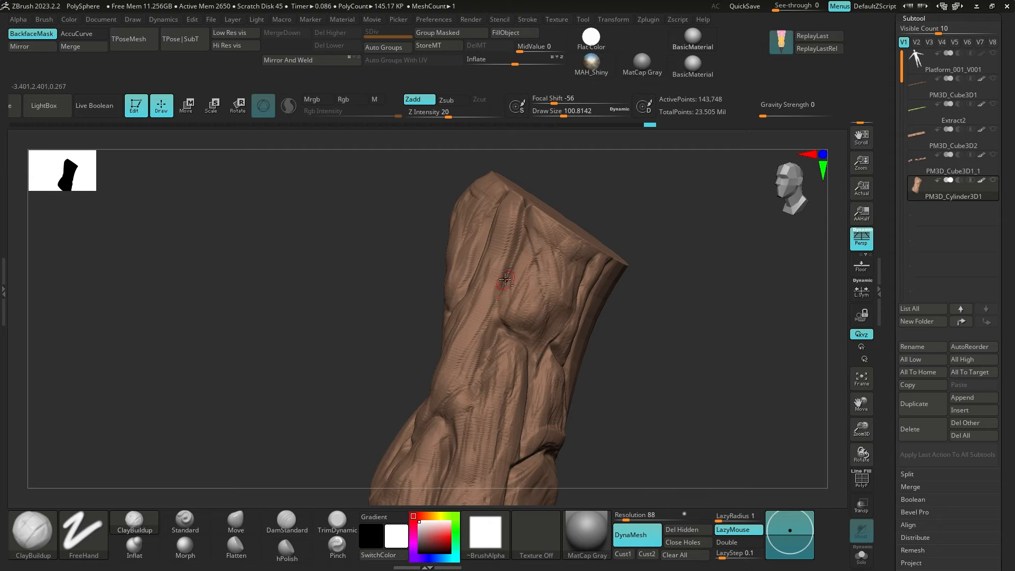
{"action": "mouse_move", "coordinate": [550, 280]}
{"action": "left_mouse_down"}
{"action": "mouse_move", "coordinate": [495, 288]}
{"action": "mouse_move", "coordinate": [483, 306]}
{"action": "left_mouse_up"}
{"action": "mouse_move", "coordinate": [689, 290]}
{"action": "right_mouse_down", "text": "alt"}
{"action": "mouse_move", "coordinate": [622, 337]}
{"action": "mouse_move", "coordinate": [576, 317]}
{"action": "right_mouse_up", "text": "alt"}
{"action": "left_click_drag", "start_coordinate": [502, 272], "coordinate": [498, 295]}
{"action": "right_click_drag", "start_coordinate": [634, 296], "coordinate": [682, 296]}
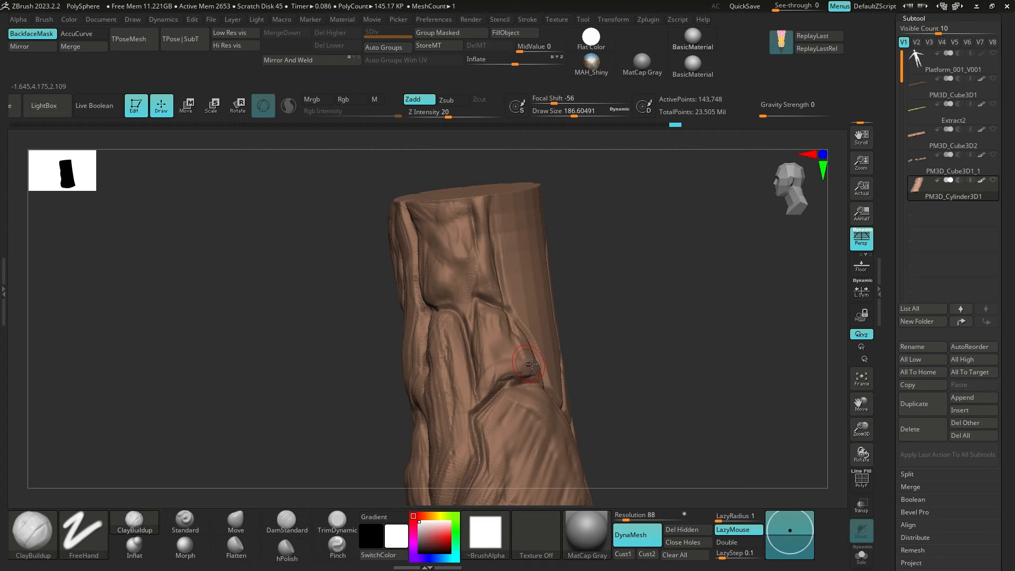
Remesh the cylinder with DynaMesh at resolution 88 and start ClayBuildup strokes on its upper back
{"action": "mouse_move", "coordinate": [618, 320]}
{"action": "right_mouse_down"}
{"action": "mouse_move", "coordinate": [554, 334]}
{"action": "mouse_move", "coordinate": [660, 317]}
{"action": "right_mouse_up"}
{"action": "left_click_drag", "start_coordinate": [709, 275], "coordinate": [735, 306], "text": "ctrl"}
{"action": "mouse_move", "coordinate": [735, 307]}
{"action": "right_mouse_down"}
{"action": "mouse_move", "coordinate": [695, 331]}
{"action": "mouse_move", "coordinate": [725, 274]}
{"action": "mouse_move", "coordinate": [711, 301]}
{"action": "right_mouse_up"}
{"action": "key", "text": "s"}
{"action": "left_click_drag", "start_coordinate": [631, 288], "coordinate": [636, 288]}
{"action": "right_click_drag", "start_coordinate": [636, 297], "coordinate": [676, 278]}
{"action": "left_click_drag", "start_coordinate": [645, 258], "coordinate": [625, 301]}
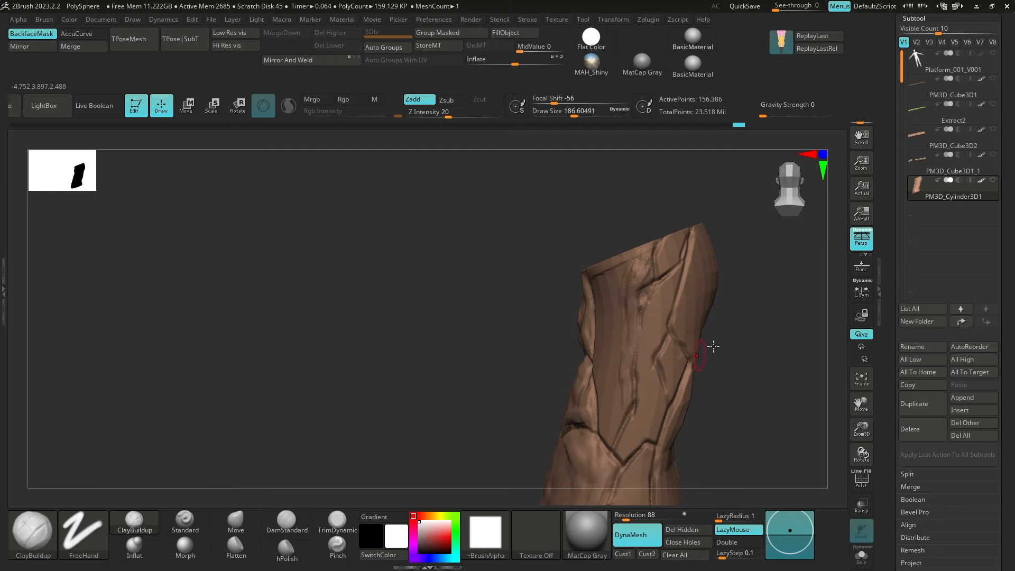
Fill the wide back panel with ClayBuildup grain from the crack junction to the top rim at a draw size of about 223
{"action": "right_click_drag", "start_coordinate": [713, 346], "coordinate": [756, 362]}
{"action": "left_click_drag", "start_coordinate": [622, 437], "coordinate": [630, 394]}
{"action": "key", "text": "s"}
{"action": "left_click_drag", "start_coordinate": [632, 393], "coordinate": [636, 393]}
{"action": "mouse_move", "coordinate": [734, 369]}
{"action": "right_mouse_down", "text": "alt"}
{"action": "mouse_move", "coordinate": [680, 335]}
{"action": "mouse_move", "coordinate": [682, 360]}
{"action": "right_mouse_up", "text": "alt"}
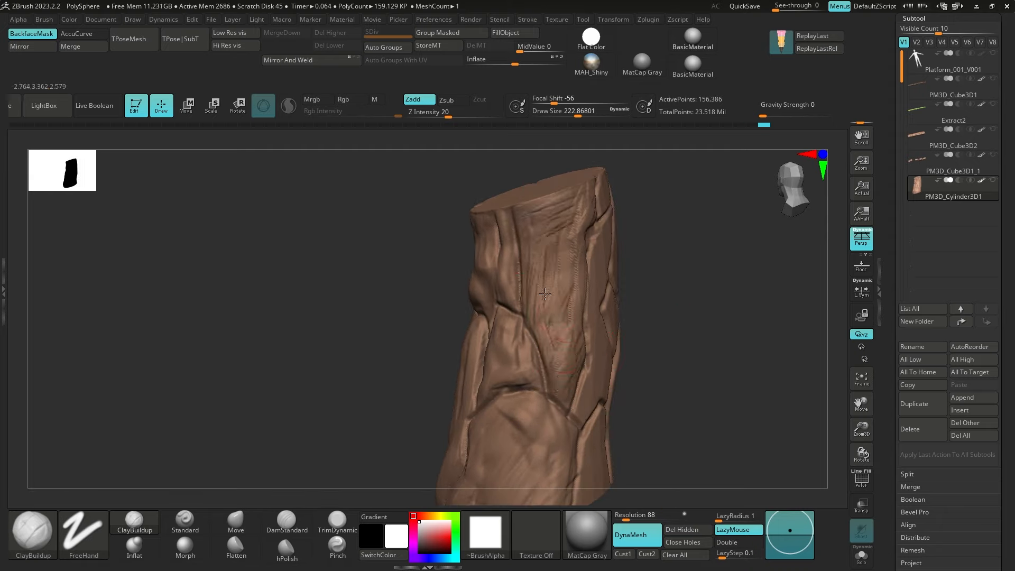
{"action": "left_click_drag", "start_coordinate": [571, 249], "coordinate": [551, 274]}
Build up the wood grain along the adjacent narrow back strips with a draw size of about 167
{"action": "right_click_drag", "start_coordinate": [664, 296], "coordinate": [726, 317]}
{"action": "right_click_drag", "start_coordinate": [727, 317], "coordinate": [732, 351], "text": "ctrl"}
{"action": "mouse_move", "coordinate": [637, 283]}
{"action": "left_mouse_down"}
{"action": "mouse_move", "coordinate": [625, 341]}
{"action": "mouse_move", "coordinate": [545, 435]}
{"action": "left_mouse_up"}
{"action": "right_click_drag", "start_coordinate": [560, 412], "coordinate": [619, 388]}
{"action": "mouse_move", "coordinate": [544, 433]}
{"action": "left_mouse_down"}
{"action": "mouse_move", "coordinate": [576, 378]}
{"action": "mouse_move", "coordinate": [632, 185]}
{"action": "left_mouse_up"}
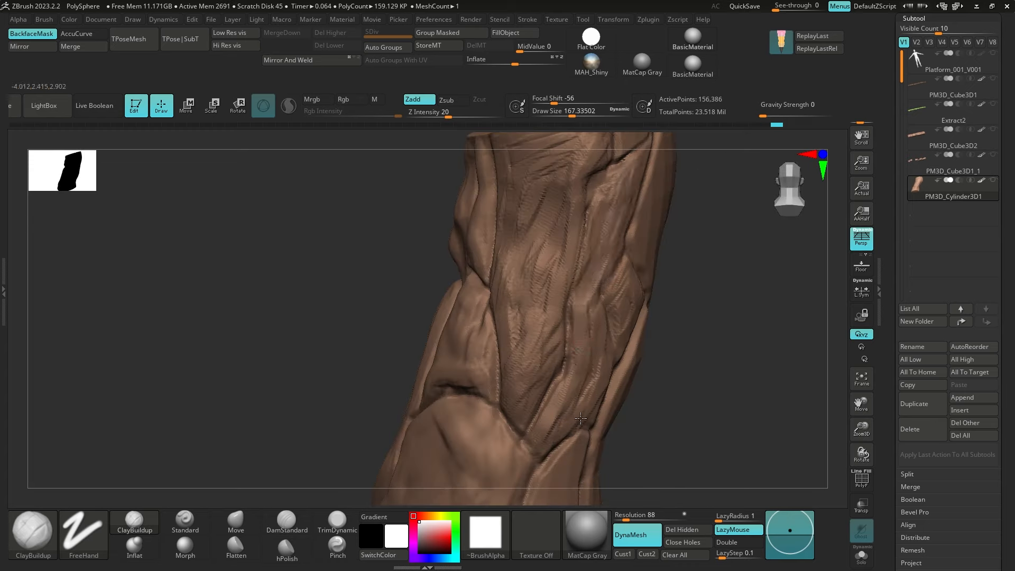
Build up the narrow lower back panels between the forked crack and the base at a draw size of about 192
{"action": "mouse_move", "coordinate": [703, 423]}
{"action": "right_mouse_down", "text": "ctrl"}
{"action": "mouse_move", "coordinate": [693, 372]}
{"action": "mouse_move", "coordinate": [614, 301]}
{"action": "right_mouse_up", "text": "ctrl"}
{"action": "right_click_drag", "start_coordinate": [725, 328], "coordinate": [727, 365], "text": "ctrl"}
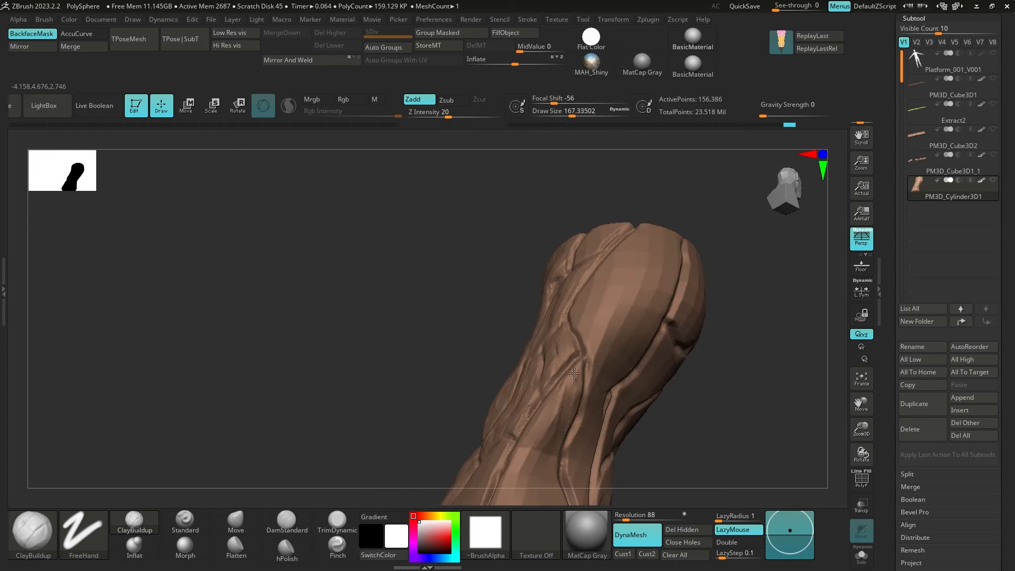
{"action": "mouse_move", "coordinate": [574, 374]}
{"action": "right_mouse_down"}
{"action": "mouse_move", "coordinate": [534, 328]}
{"action": "mouse_move", "coordinate": [551, 331]}
{"action": "mouse_move", "coordinate": [532, 309]}
{"action": "mouse_move", "coordinate": [517, 306]}
{"action": "right_mouse_up"}
{"action": "right_click_drag", "start_coordinate": [499, 362], "coordinate": [441, 469]}
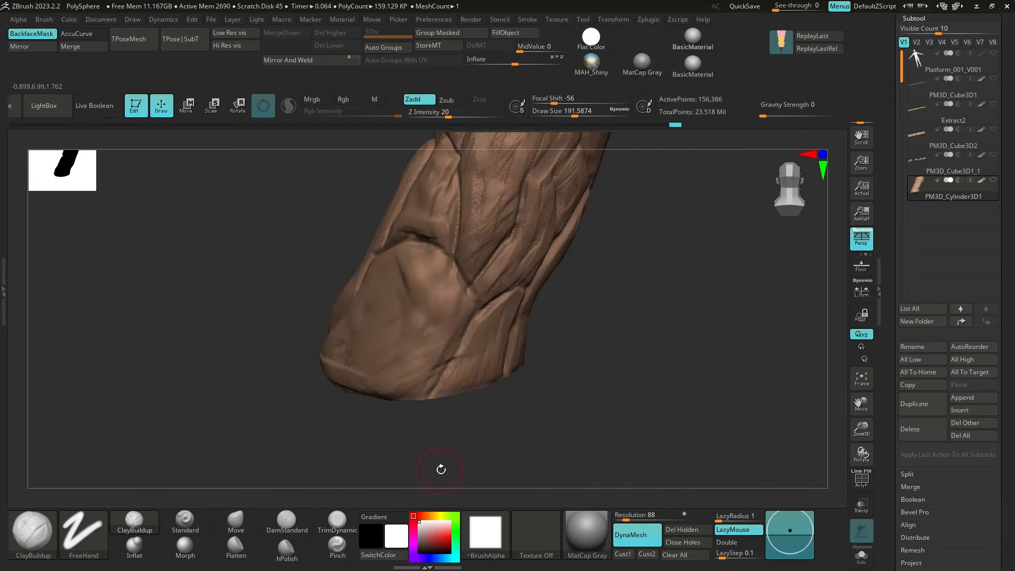
{"action": "left_click_drag", "start_coordinate": [478, 363], "coordinate": [485, 370]}
{"action": "mouse_move", "coordinate": [521, 347]}
{"action": "right_mouse_down"}
{"action": "mouse_move", "coordinate": [596, 267]}
{"action": "mouse_move", "coordinate": [596, 206]}
{"action": "mouse_move", "coordinate": [539, 285]}
{"action": "right_mouse_up"}
Reduce the draw size to about 163 and build up grain on the broad faceted panel below the top rim
{"action": "key", "text": "s"}
{"action": "left_click_drag", "start_coordinate": [520, 306], "coordinate": [516, 306]}
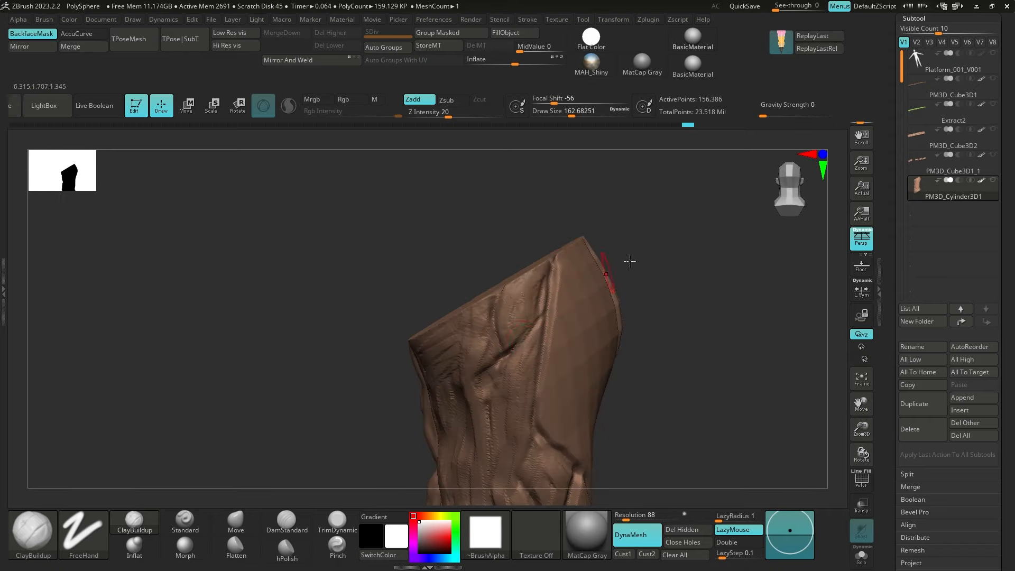
{"action": "right_click_drag", "start_coordinate": [629, 261], "coordinate": [596, 237]}
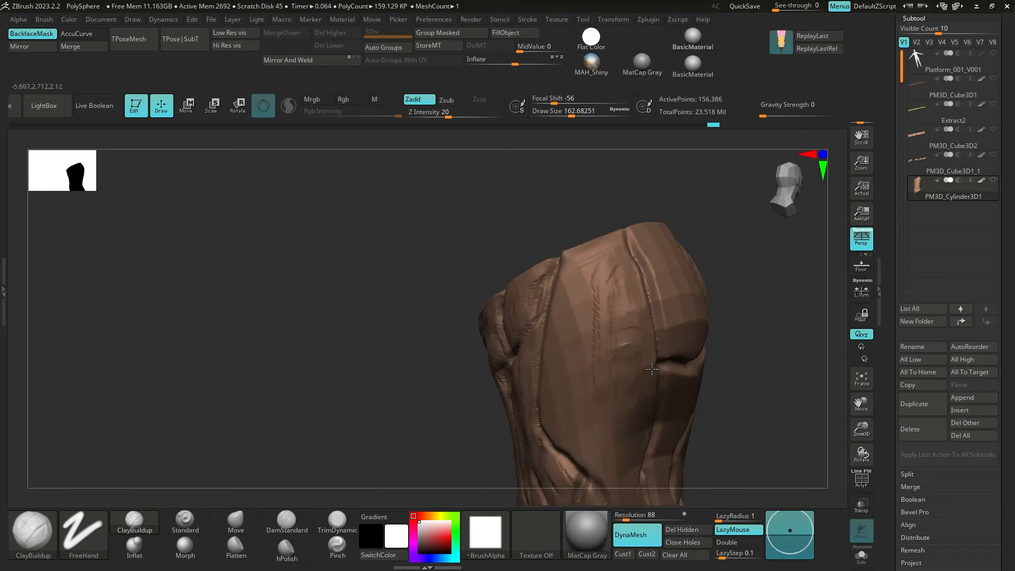
{"action": "right_click_drag", "start_coordinate": [652, 369], "coordinate": [639, 311]}
{"action": "mouse_move", "coordinate": [580, 301]}
{"action": "right_mouse_down"}
{"action": "mouse_move", "coordinate": [600, 332]}
{"action": "mouse_move", "coordinate": [617, 262]}
{"action": "right_mouse_up"}
Build up and smooth the remaining strips near the base and the bulging panel above the horizontal crack
{"action": "left_click_drag", "start_coordinate": [648, 386], "coordinate": [636, 415]}
{"action": "right_click_drag", "start_coordinate": [655, 405], "coordinate": [656, 285], "text": "alt"}
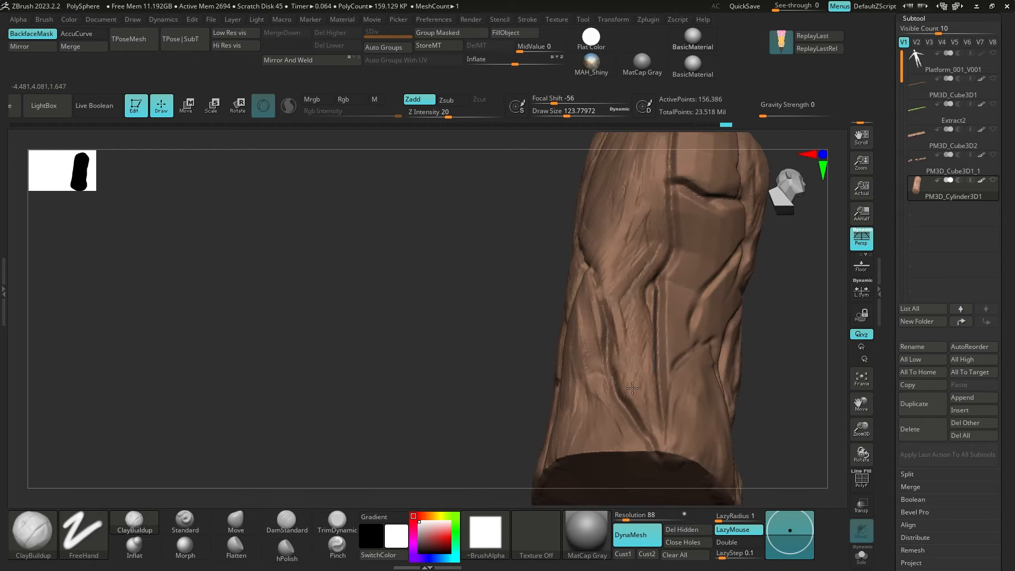
{"action": "left_click_drag", "start_coordinate": [634, 343], "coordinate": [643, 396], "text": "shift"}
{"action": "right_click_drag", "start_coordinate": [642, 328], "coordinate": [624, 449], "text": "alt"}
{"action": "right_click_drag", "start_coordinate": [629, 370], "coordinate": [614, 339]}
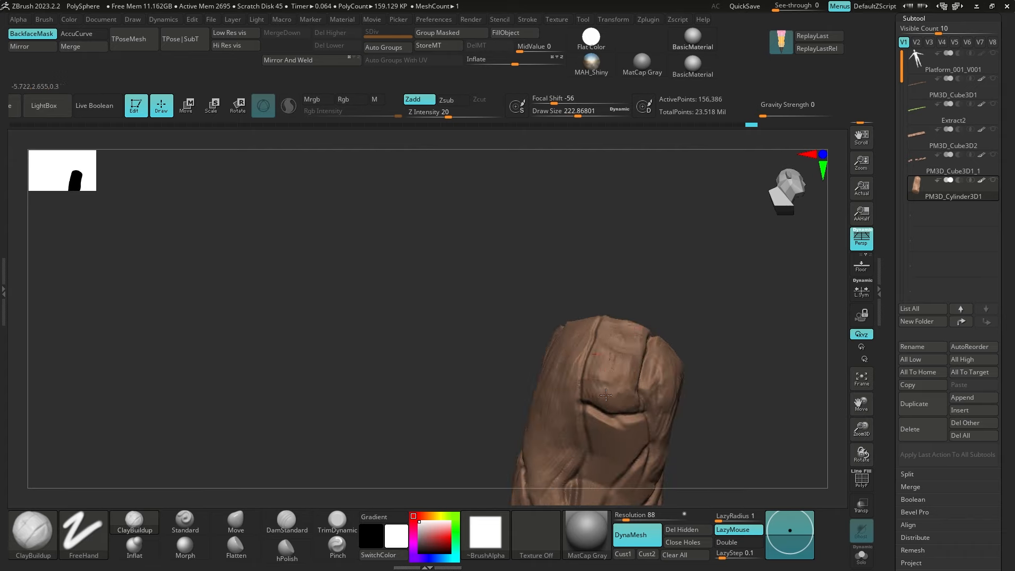
Build up grain on the smooth back panels between the horizontal crack and the base at a draw size of about 223
{"action": "right_click_drag", "start_coordinate": [593, 397], "coordinate": [687, 297]}
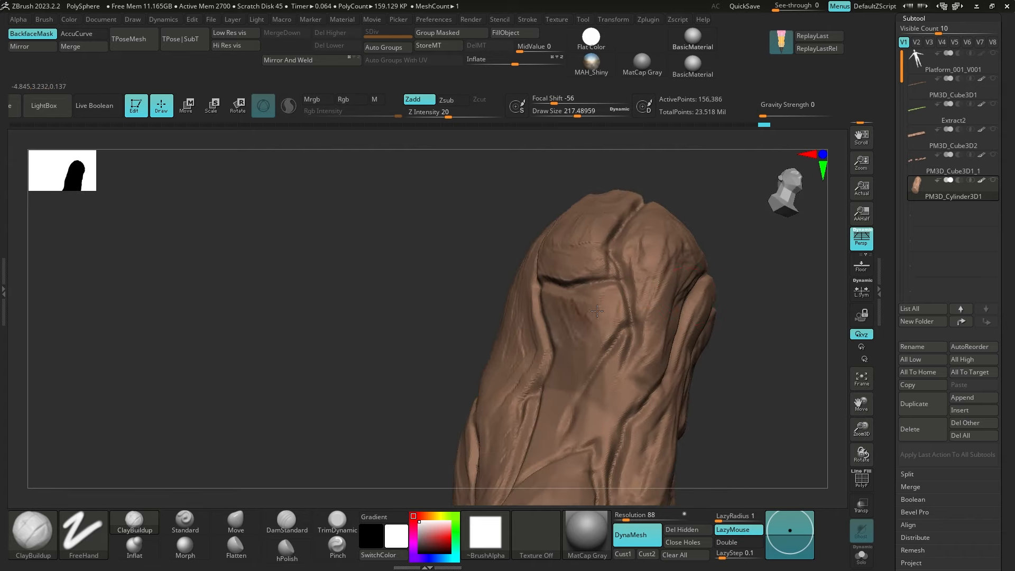
{"action": "right_click_drag", "start_coordinate": [566, 362], "coordinate": [554, 301]}
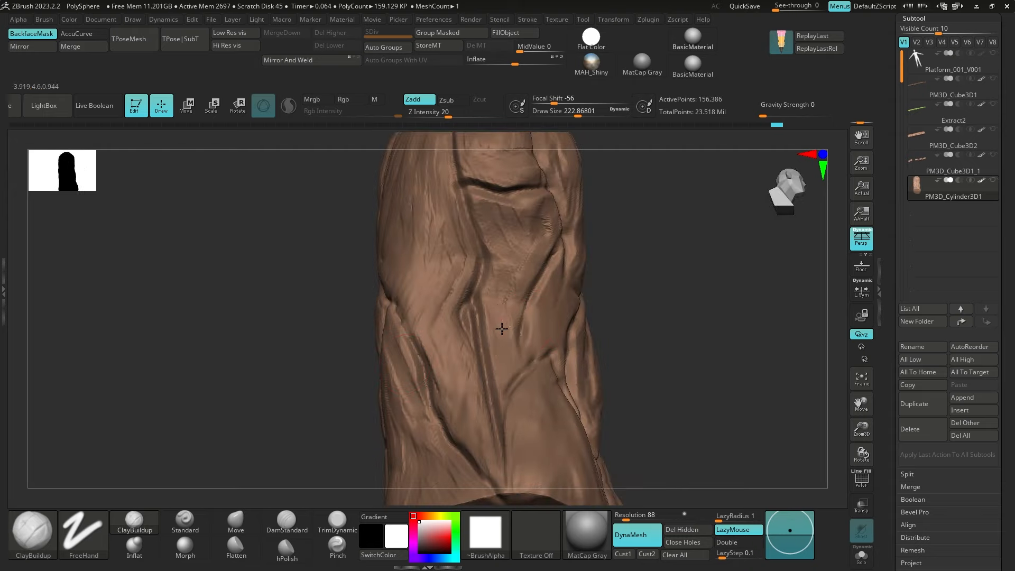
{"action": "right_click_drag", "start_coordinate": [502, 329], "coordinate": [554, 286]}
{"action": "right_click_drag", "start_coordinate": [521, 423], "coordinate": [517, 299]}
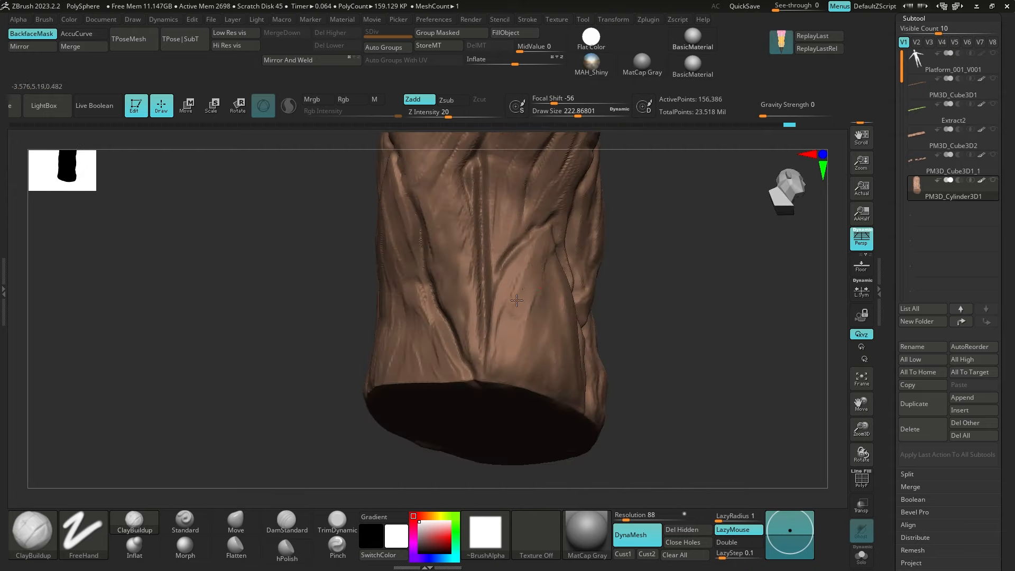
{"action": "mouse_move", "coordinate": [654, 363]}
{"action": "right_mouse_down"}
{"action": "mouse_move", "coordinate": [691, 349]}
{"action": "mouse_move", "coordinate": [704, 365]}
{"action": "mouse_move", "coordinate": [628, 238]}
{"action": "right_mouse_up"}
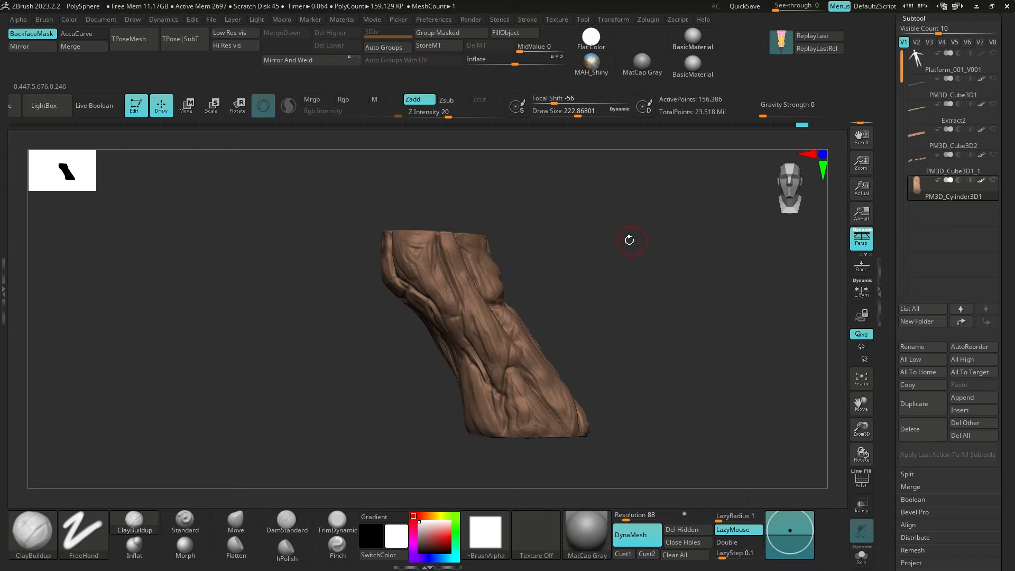
Choose the OrbFlatten_Edge brush and remesh the cylinder at a DynaMesh resolution of 136
{"action": "key", "text": "b"}
{"action": "left_click", "coordinate": [973, 516]}
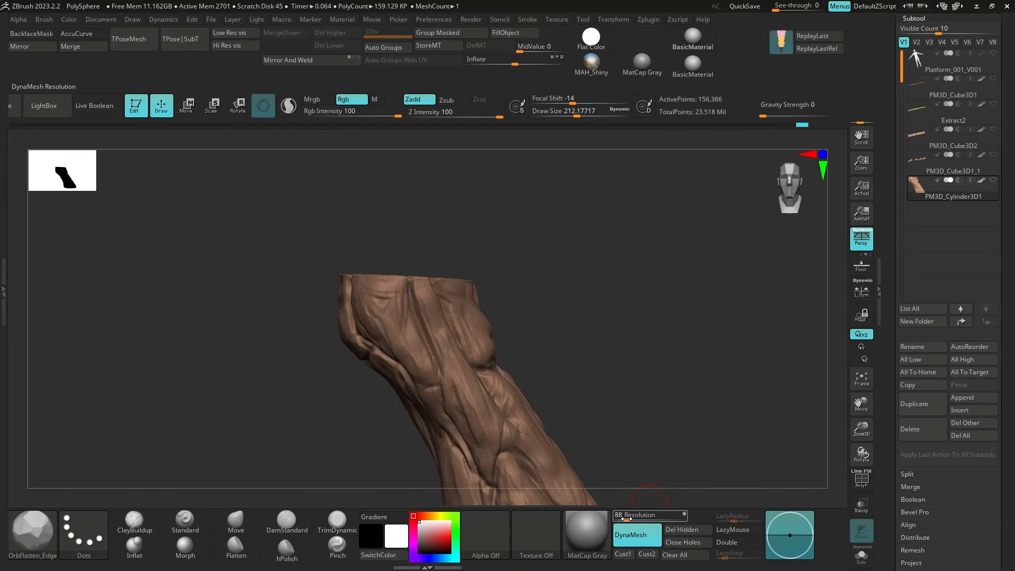
{"action": "mouse_move", "coordinate": [399, 298]}
{"action": "right_mouse_down"}
{"action": "mouse_move", "coordinate": [637, 308]}
{"action": "mouse_move", "coordinate": [449, 170]}
{"action": "mouse_move", "coordinate": [517, 281]}
{"action": "mouse_move", "coordinate": [447, 247]}
{"action": "right_mouse_up"}
{"action": "right_click_drag", "start_coordinate": [461, 214], "coordinate": [550, 222]}
Flatten the narrow vertical strip running down from the top rim beside the bulging panel with OrbFlatten_Edge
{"action": "right_click_drag", "start_coordinate": [391, 283], "coordinate": [465, 285]}
{"action": "left_click_drag", "start_coordinate": [392, 360], "coordinate": [384, 275]}
{"action": "right_click_drag", "start_coordinate": [431, 434], "coordinate": [407, 339]}
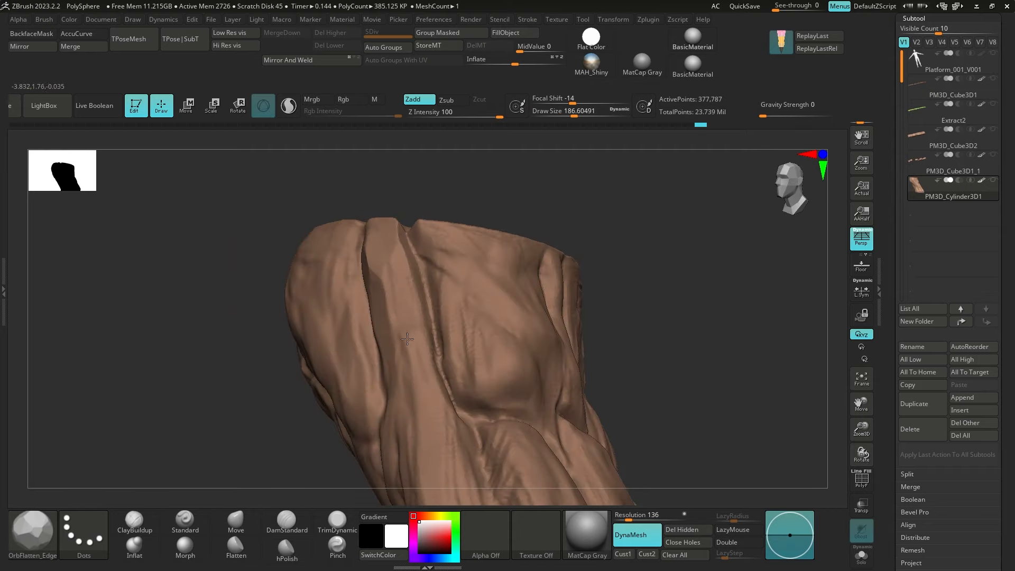
{"action": "left_click_drag", "start_coordinate": [452, 428], "coordinate": [449, 452]}
{"action": "mouse_move", "coordinate": [466, 402]}
{"action": "right_mouse_down"}
{"action": "mouse_move", "coordinate": [534, 338]}
{"action": "mouse_move", "coordinate": [563, 348]}
{"action": "right_mouse_up"}
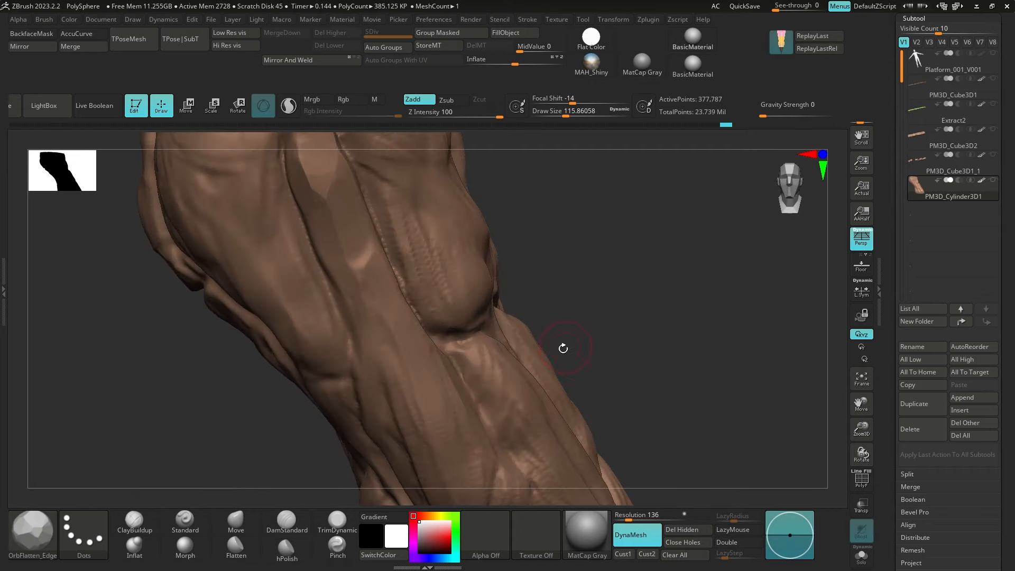
Flatten the strips below the bulging panel and along the side cracks, reducing the draw size to about 87
{"action": "right_click_drag", "start_coordinate": [528, 423], "coordinate": [527, 392]}
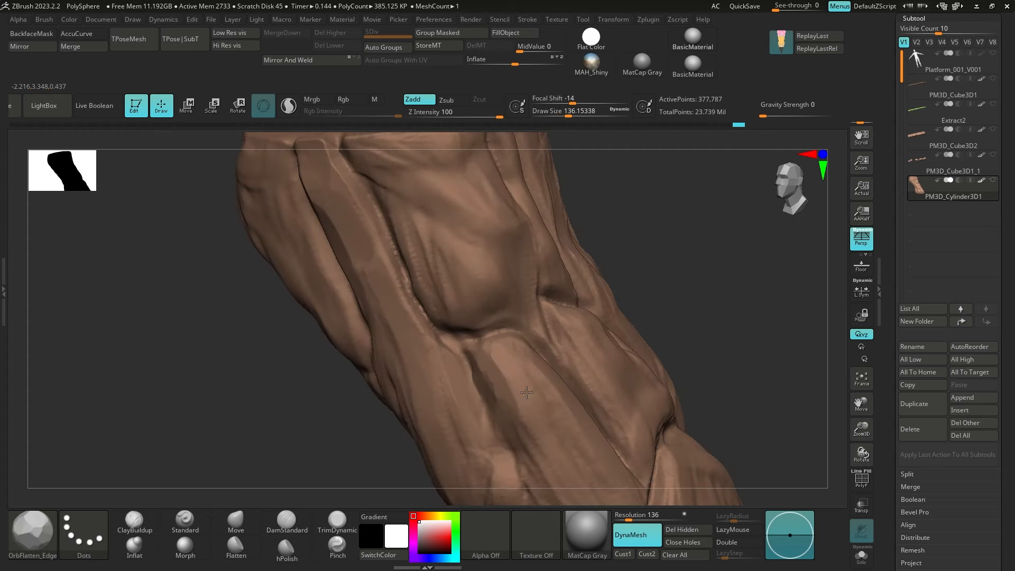
{"action": "mouse_move", "coordinate": [562, 464]}
{"action": "right_mouse_down"}
{"action": "mouse_move", "coordinate": [551, 373]}
{"action": "mouse_move", "coordinate": [628, 294]}
{"action": "mouse_move", "coordinate": [582, 312]}
{"action": "right_mouse_up"}
{"action": "left_click_drag", "start_coordinate": [400, 359], "coordinate": [399, 334]}
{"action": "right_click_drag", "start_coordinate": [433, 333], "coordinate": [414, 380]}
{"action": "mouse_move", "coordinate": [406, 384]}
{"action": "left_mouse_down"}
{"action": "mouse_move", "coordinate": [398, 346]}
{"action": "mouse_move", "coordinate": [441, 370]}
{"action": "mouse_move", "coordinate": [457, 365]}
{"action": "left_mouse_up"}
{"action": "right_click_drag", "start_coordinate": [472, 410], "coordinate": [452, 405]}
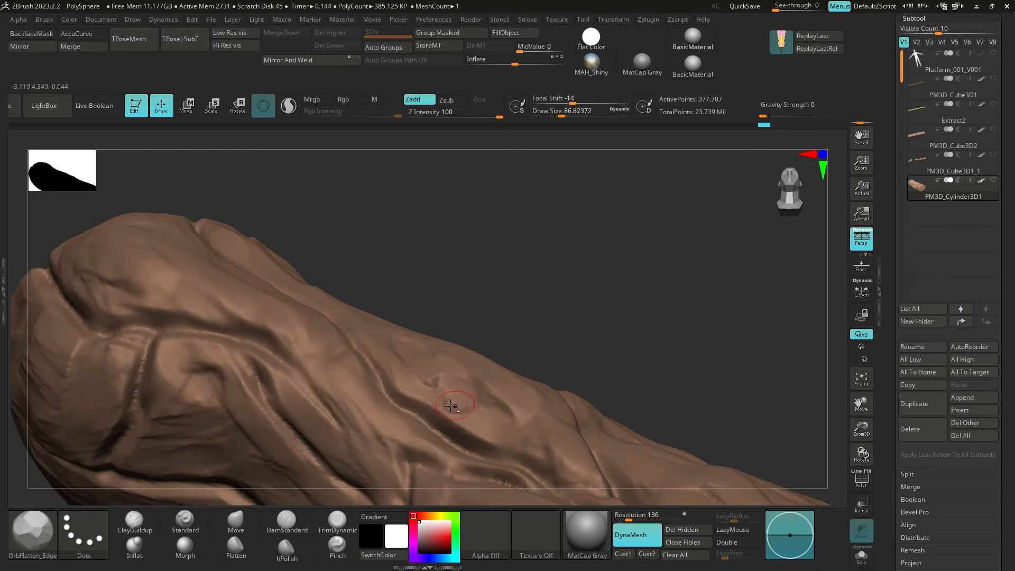
Remesh the cylinder more densely with DynaMesh and set the resolution to 440
{"action": "right_click_drag", "start_coordinate": [607, 303], "coordinate": [612, 253]}
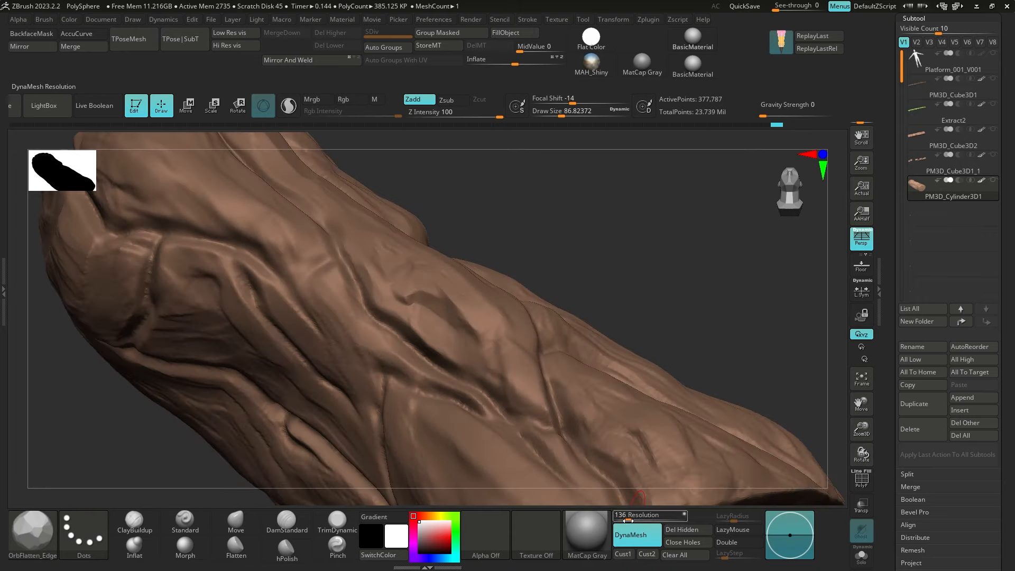
{"action": "left_click_drag", "start_coordinate": [685, 290], "coordinate": [642, 244], "text": "ctrl"}
{"action": "mouse_move", "coordinate": [622, 204]}
{"action": "right_mouse_down"}
{"action": "mouse_move", "coordinate": [617, 248]}
{"action": "mouse_move", "coordinate": [620, 222]}
{"action": "right_mouse_up"}
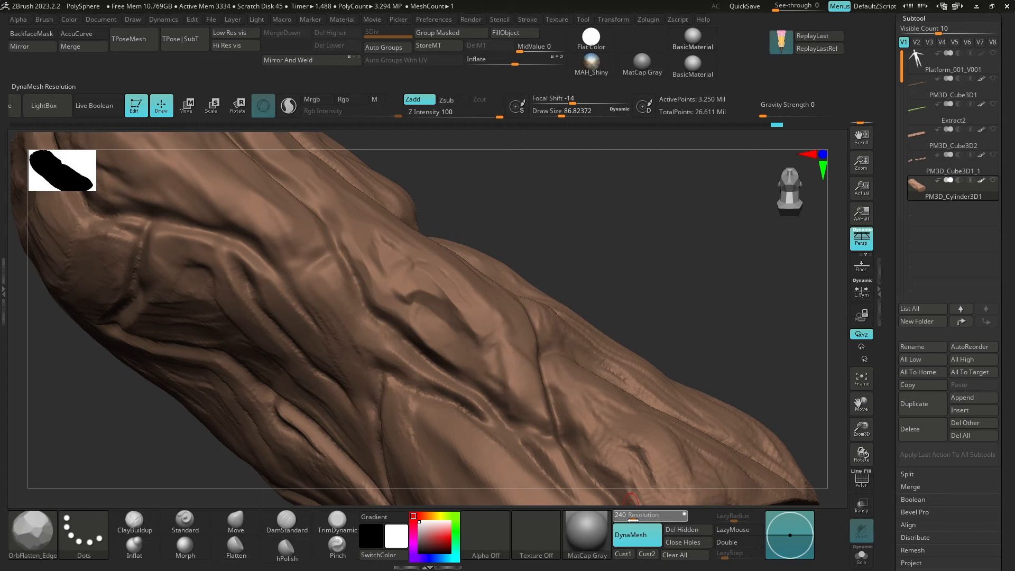
{"action": "left_click", "coordinate": [637, 515]}
{"action": "type", "text": "440s"}
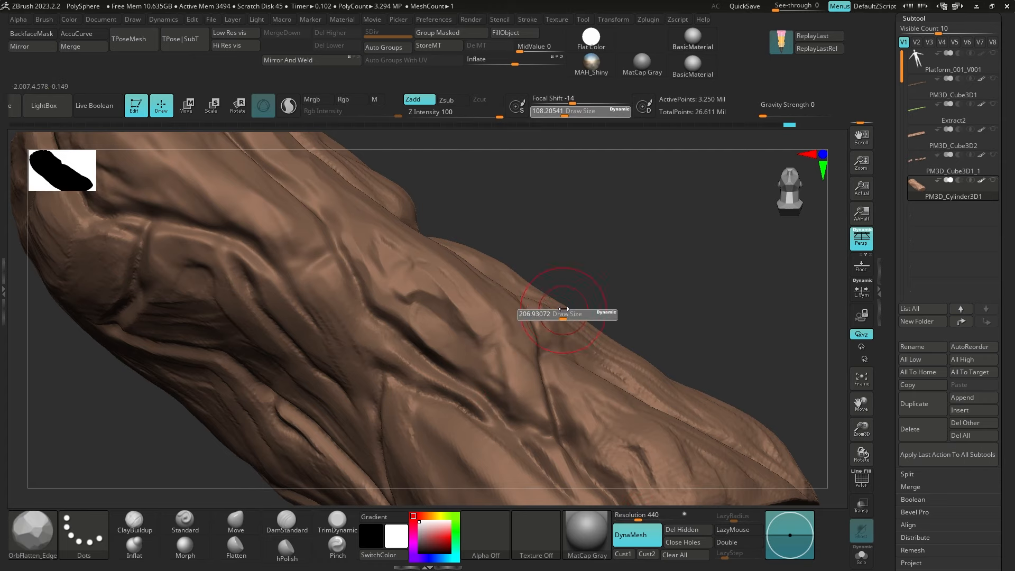
Soften the surface all around the cylinder with the Smooth brush at a draw size of about 856
{"action": "mouse_move", "coordinate": [563, 312]}
{"action": "right_mouse_down", "text": "ctrl"}
{"action": "mouse_move", "coordinate": [385, 242]}
{"action": "mouse_move", "coordinate": [431, 473]}
{"action": "right_mouse_up", "text": "ctrl"}
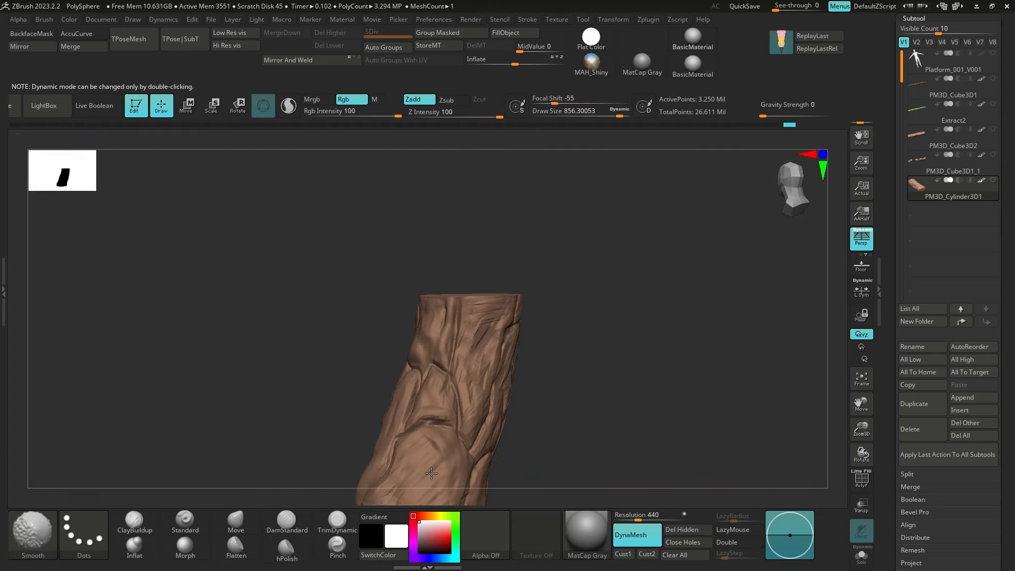
{"action": "right_click_drag", "start_coordinate": [513, 317], "coordinate": [495, 236], "text": "alt"}
{"action": "mouse_move", "coordinate": [589, 240]}
{"action": "right_mouse_down"}
{"action": "mouse_move", "coordinate": [559, 302]}
{"action": "mouse_move", "coordinate": [555, 255]}
{"action": "right_mouse_up"}
{"action": "right_click_drag", "start_coordinate": [548, 368], "coordinate": [664, 301]}
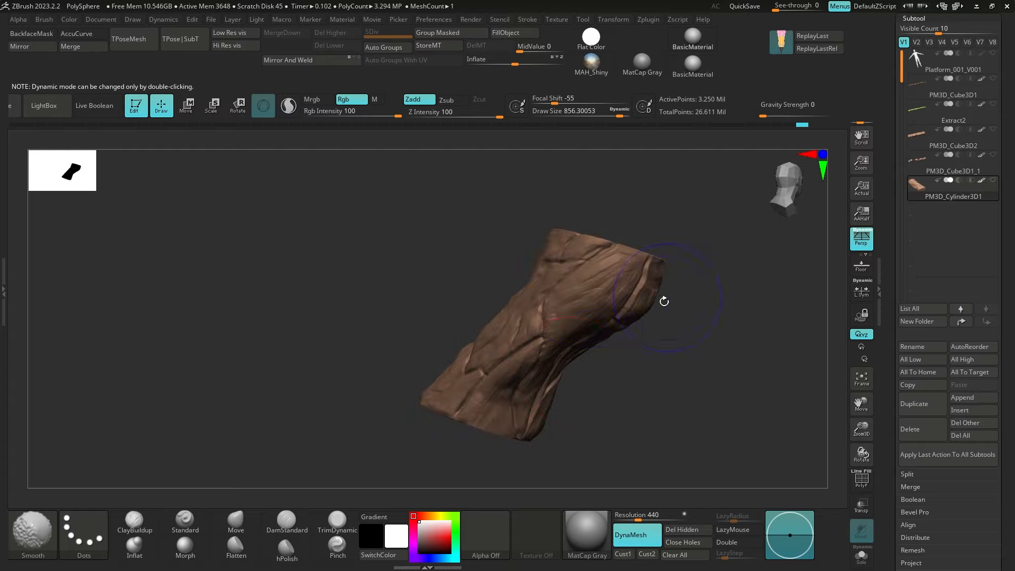
{"action": "right_click_drag", "start_coordinate": [569, 355], "coordinate": [629, 314]}
{"action": "right_click_drag", "start_coordinate": [657, 406], "coordinate": [703, 455]}
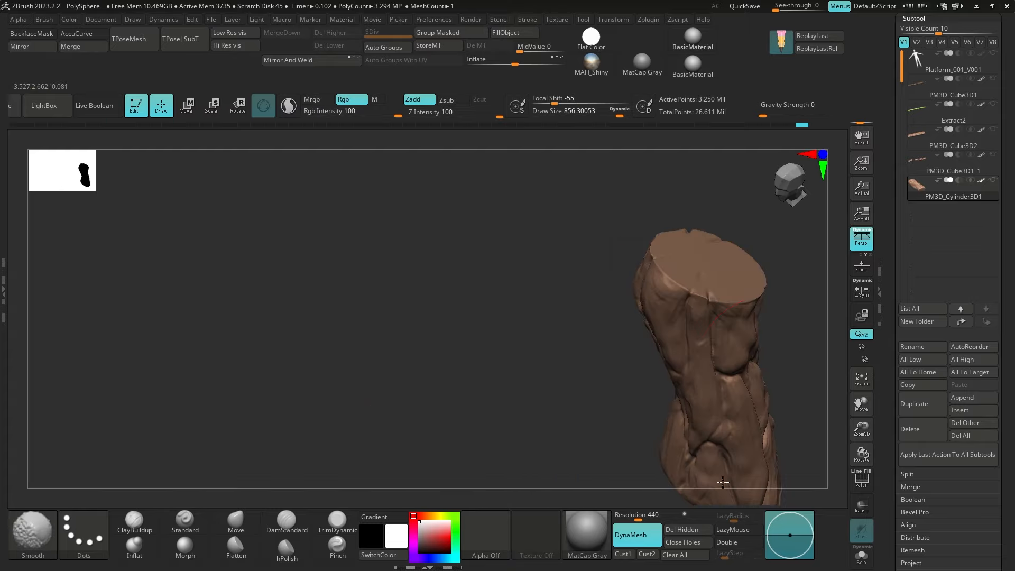
{"action": "right_click_drag", "start_coordinate": [766, 360], "coordinate": [618, 333], "text": "alt"}
Bevel the front edge of the cut top with TrimDynamic at a draw size of about 158
{"action": "mouse_move", "coordinate": [634, 317]}
{"action": "right_mouse_down", "text": "ctrl"}
{"action": "mouse_move", "coordinate": [806, 333]}
{"action": "mouse_move", "coordinate": [671, 290]}
{"action": "right_mouse_up", "text": "ctrl"}
{"action": "key", "text": "s"}
{"action": "left_click_drag", "start_coordinate": [671, 291], "coordinate": [610, 291]}
{"action": "right_click_drag", "start_coordinate": [460, 256], "coordinate": [534, 312]}
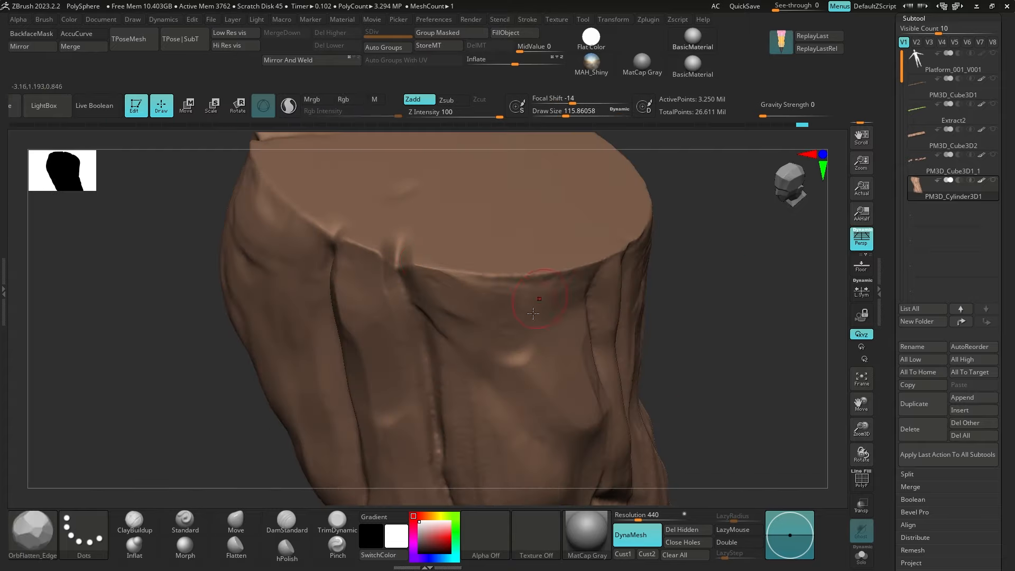
{"action": "key", "text": "b"}
{"action": "key", "text": "t"}
{"action": "key", "text": "d"}
{"action": "key", "text": "]"}
{"action": "left_click_drag", "start_coordinate": [417, 265], "coordinate": [518, 276]}
{"action": "left_click_drag", "start_coordinate": [455, 276], "coordinate": [551, 279]}
Continue trimming the sharp rim edge around the remaining sides of the cut top with TrimDynamic
{"action": "right_click_drag", "start_coordinate": [624, 280], "coordinate": [563, 267]}
{"action": "left_click_drag", "start_coordinate": [571, 270], "coordinate": [677, 230]}
{"action": "left_click_drag", "start_coordinate": [676, 230], "coordinate": [746, 172]}
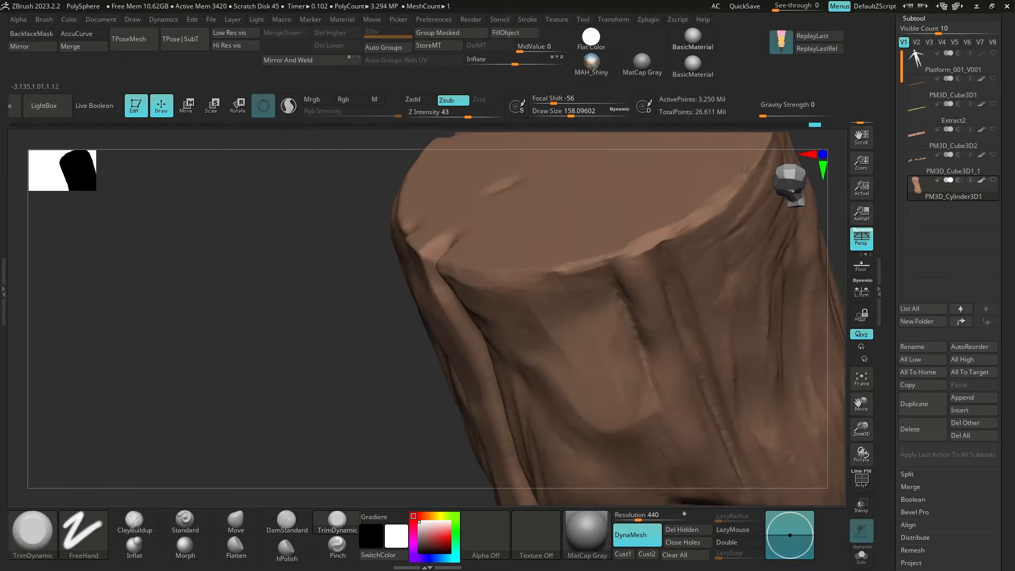
{"action": "right_click_drag", "start_coordinate": [740, 185], "coordinate": [664, 233]}
{"action": "left_click_drag", "start_coordinate": [595, 251], "coordinate": [653, 178]}
{"action": "mouse_move", "coordinate": [653, 179]}
{"action": "right_mouse_down"}
{"action": "mouse_move", "coordinate": [624, 238]}
{"action": "mouse_move", "coordinate": [658, 195]}
{"action": "right_mouse_up"}
{"action": "left_click_drag", "start_coordinate": [658, 196], "coordinate": [627, 254]}
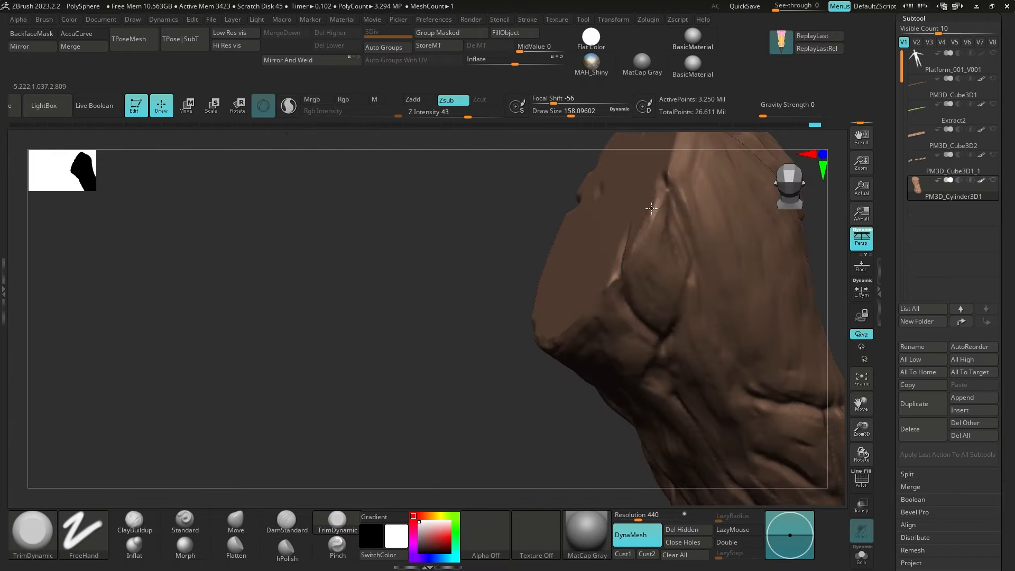
{"action": "mouse_move", "coordinate": [626, 254]}
{"action": "right_mouse_down"}
{"action": "mouse_move", "coordinate": [568, 307]}
{"action": "mouse_move", "coordinate": [554, 302]}
{"action": "right_mouse_up"}
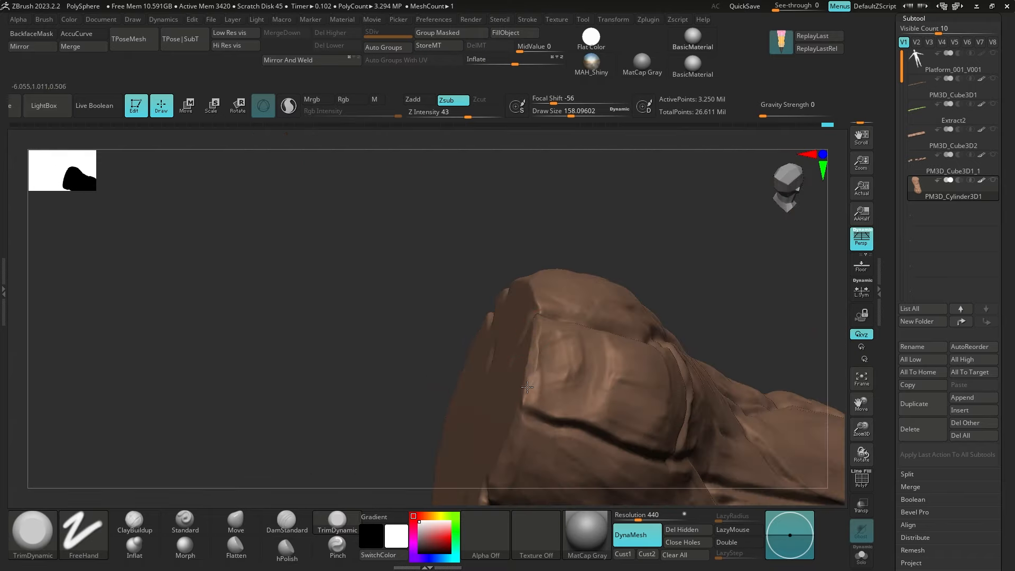
{"action": "right_click_drag", "start_coordinate": [527, 386], "coordinate": [571, 319]}
Switch back to OrbFlatten_Edge and flatten the panel beside the crack at the rim with a draw size of about 182
{"action": "key", "text": "b"}
{"action": "left_click", "coordinate": [975, 517]}
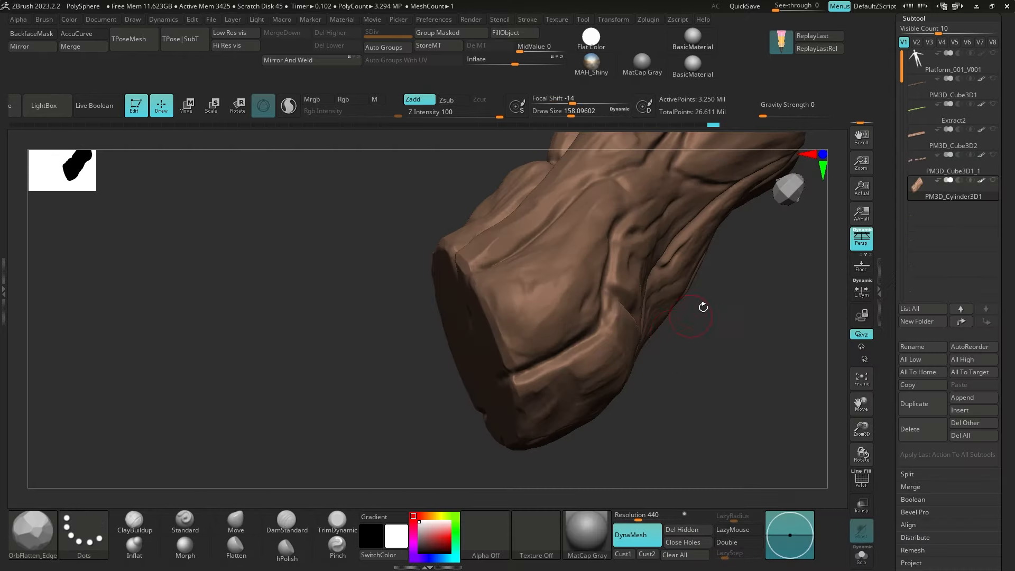
{"action": "right_click_drag", "start_coordinate": [702, 305], "coordinate": [592, 367]}
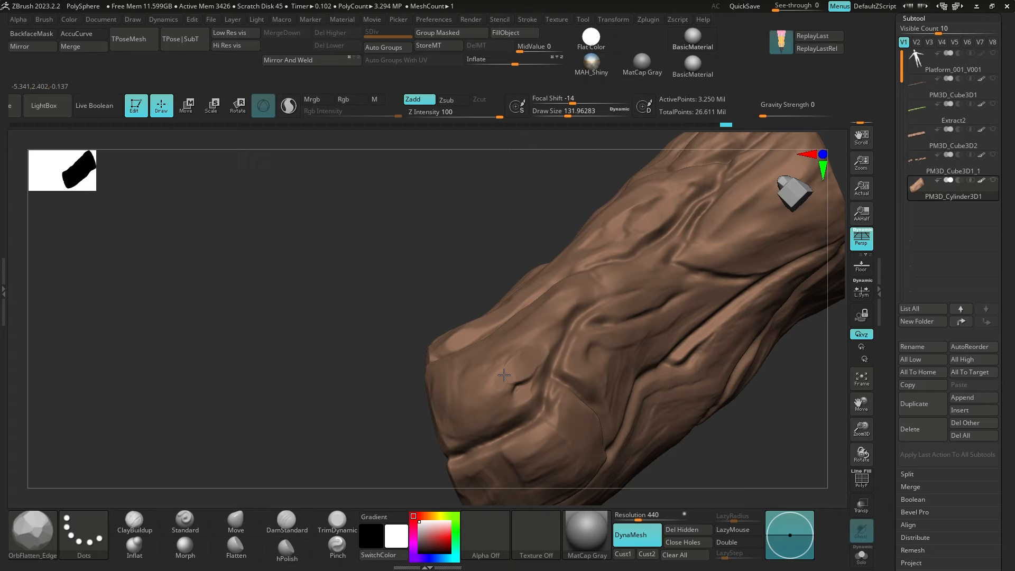
{"action": "key", "text": "s"}
{"action": "left_click_drag", "start_coordinate": [502, 409], "coordinate": [509, 409]}
{"action": "left_click_drag", "start_coordinate": [383, 477], "coordinate": [435, 430]}
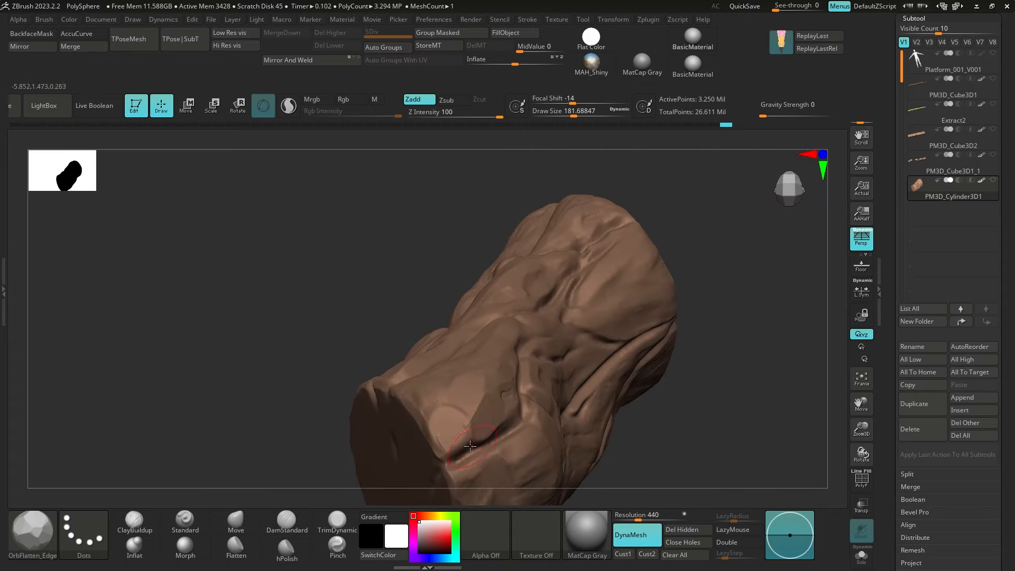
Carve flat facets into the large side panel below the rim and chip the crack edge above it
{"action": "right_click_drag", "start_coordinate": [692, 360], "coordinate": [627, 317]}
{"action": "mouse_move", "coordinate": [566, 333]}
{"action": "right_mouse_down"}
{"action": "mouse_move", "coordinate": [635, 298]}
{"action": "mouse_move", "coordinate": [590, 285]}
{"action": "right_mouse_up"}
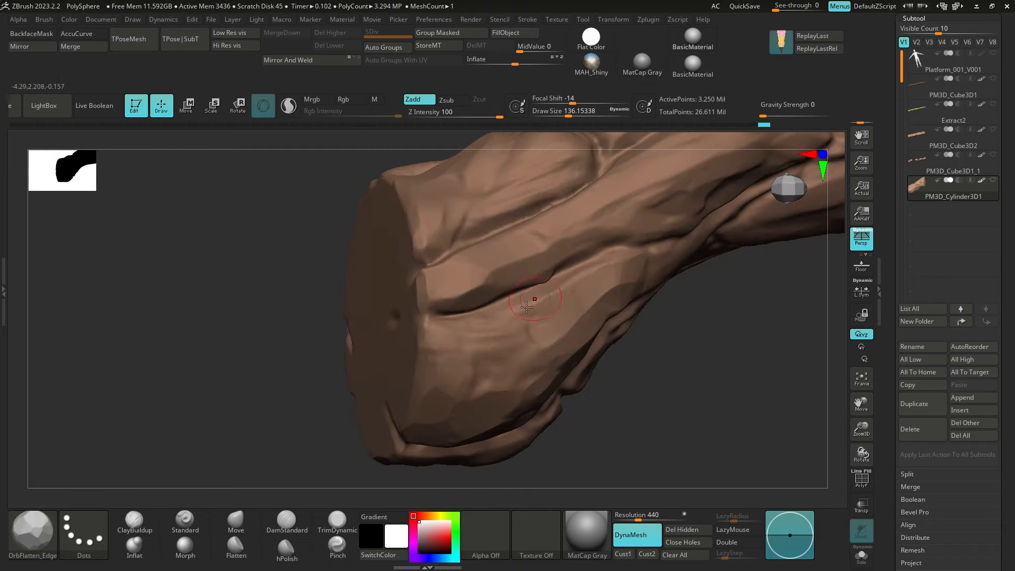
{"action": "right_click_drag", "start_coordinate": [527, 307], "coordinate": [587, 318]}
{"action": "mouse_move", "coordinate": [547, 323]}
{"action": "left_mouse_down"}
{"action": "mouse_move", "coordinate": [600, 313]}
{"action": "mouse_move", "coordinate": [607, 287]}
{"action": "mouse_move", "coordinate": [478, 347]}
{"action": "mouse_move", "coordinate": [499, 336]}
{"action": "mouse_move", "coordinate": [484, 334]}
{"action": "left_mouse_up"}
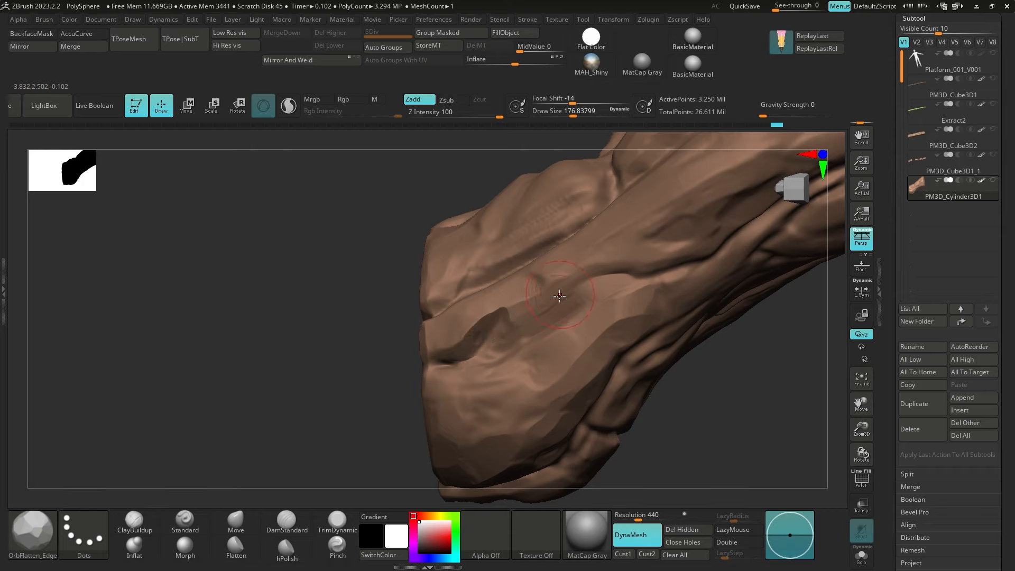
Break up the long diagonal crack between the side panels with OrbFlatten_Edge at a draw size of about 112
{"action": "right_click_drag", "start_coordinate": [538, 265], "coordinate": [547, 274]}
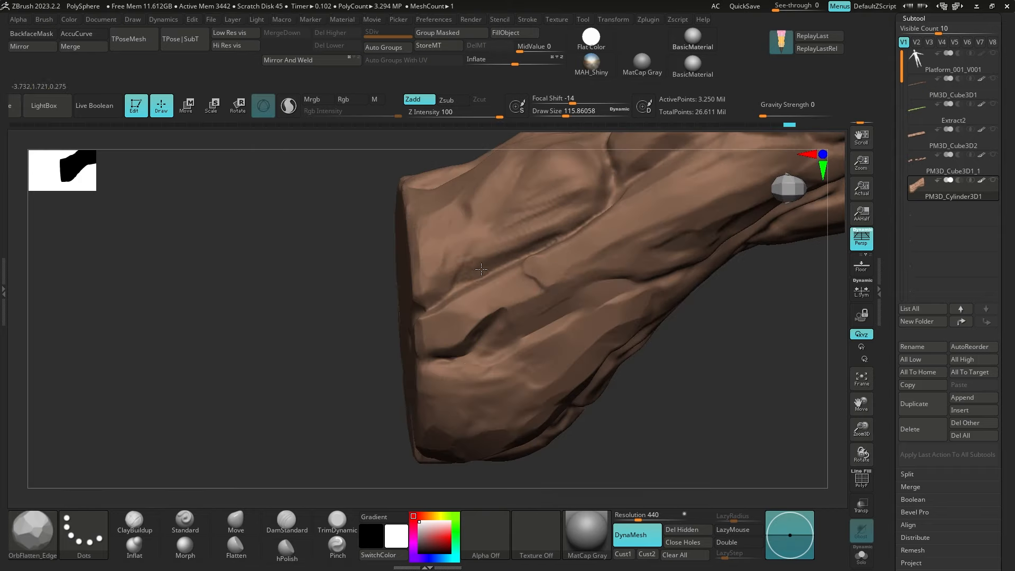
{"action": "mouse_move", "coordinate": [481, 269]}
{"action": "left_mouse_down"}
{"action": "mouse_move", "coordinate": [619, 200]}
{"action": "mouse_move", "coordinate": [561, 258]}
{"action": "left_mouse_up"}
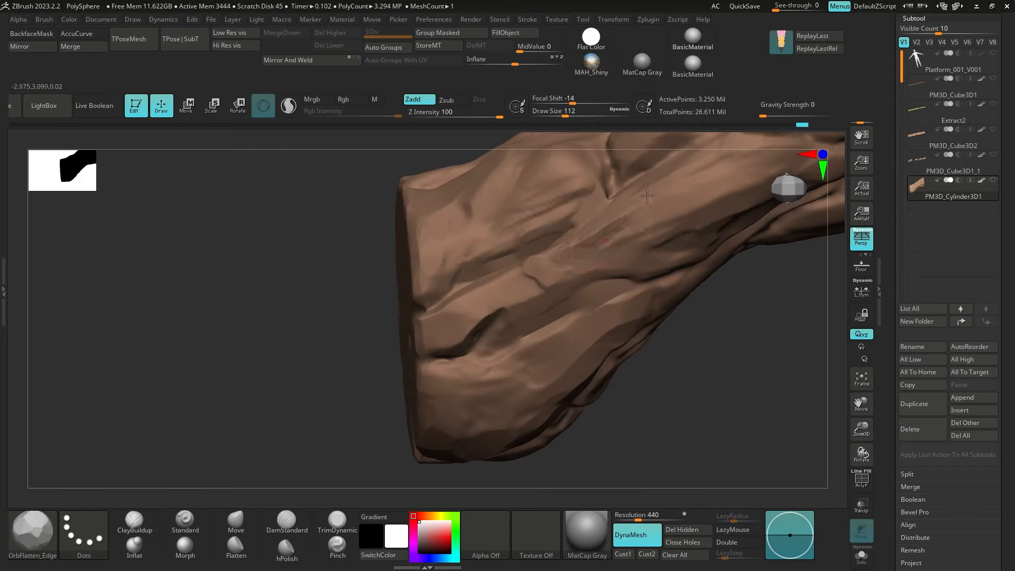
{"action": "mouse_move", "coordinate": [464, 322]}
{"action": "right_mouse_down"}
{"action": "mouse_move", "coordinate": [367, 415]}
{"action": "mouse_move", "coordinate": [438, 295]}
{"action": "mouse_move", "coordinate": [629, 285]}
{"action": "mouse_move", "coordinate": [546, 252]}
{"action": "mouse_move", "coordinate": [614, 220]}
{"action": "mouse_move", "coordinate": [414, 290]}
{"action": "mouse_move", "coordinate": [411, 321]}
{"action": "right_mouse_up"}
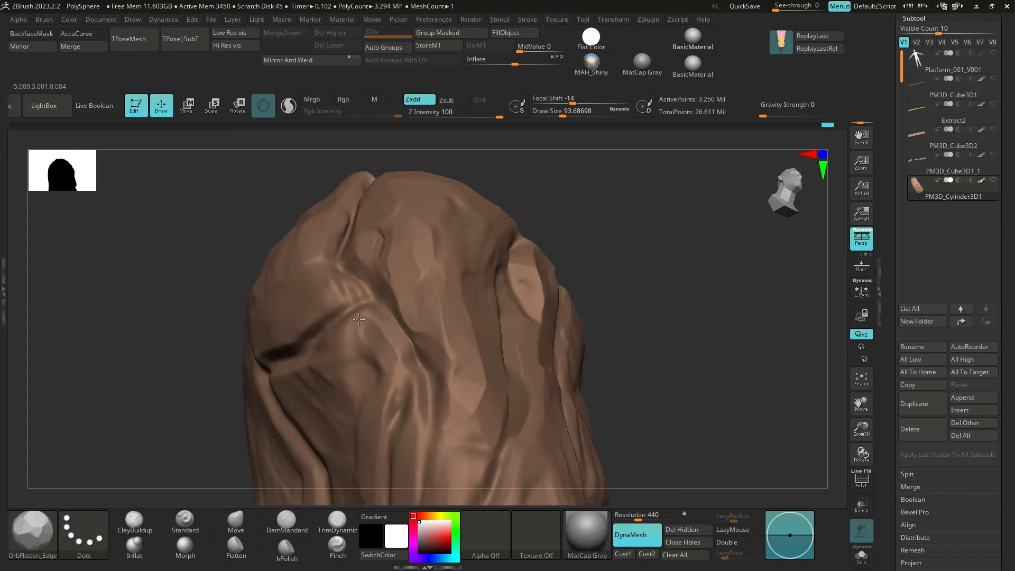
Flatten the panel and strips around the horizontal back crack with OrbFlatten_Edge at a draw size of about 94
{"action": "right_click_drag", "start_coordinate": [384, 369], "coordinate": [407, 316]}
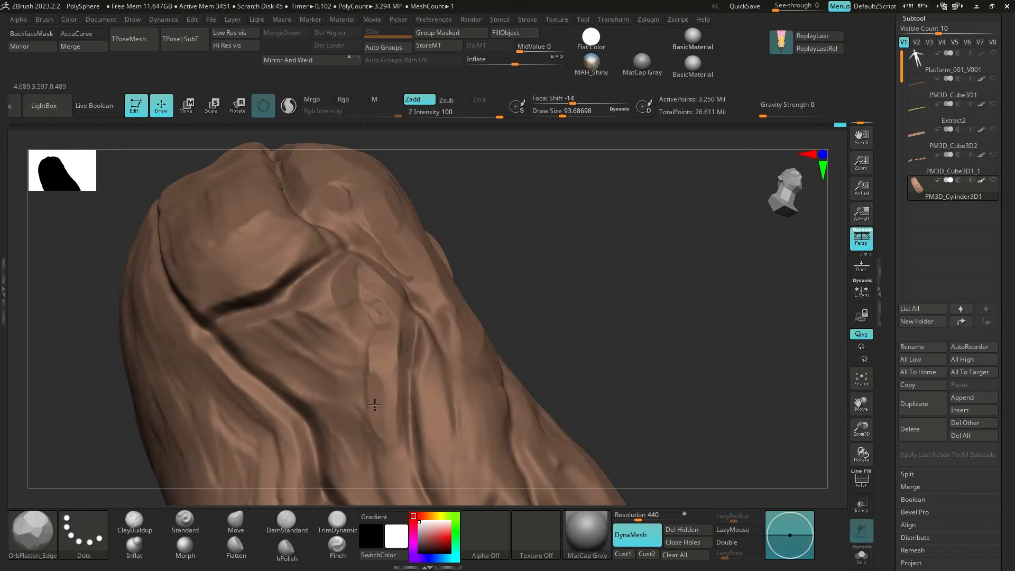
{"action": "left_click_drag", "start_coordinate": [319, 342], "coordinate": [316, 317]}
{"action": "mouse_move", "coordinate": [402, 296]}
{"action": "right_mouse_down", "text": "ctrl"}
{"action": "mouse_move", "coordinate": [534, 186]}
{"action": "mouse_move", "coordinate": [381, 317]}
{"action": "right_mouse_up", "text": "ctrl"}
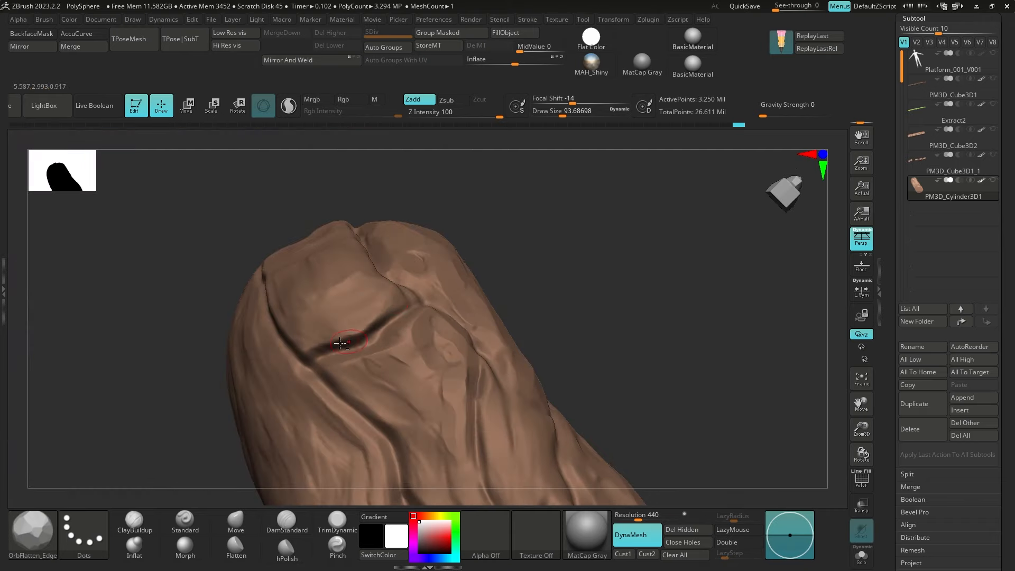
{"action": "left_click_drag", "start_coordinate": [303, 358], "coordinate": [314, 350]}
Smooth the corner where the back cracks meet and trim its bump with TrimDynamic at a draw size of about 192
{"action": "right_click_drag", "start_coordinate": [314, 351], "coordinate": [483, 266]}
{"action": "left_click_drag", "start_coordinate": [312, 367], "coordinate": [296, 371]}
{"action": "right_click_drag", "start_coordinate": [299, 391], "coordinate": [303, 362]}
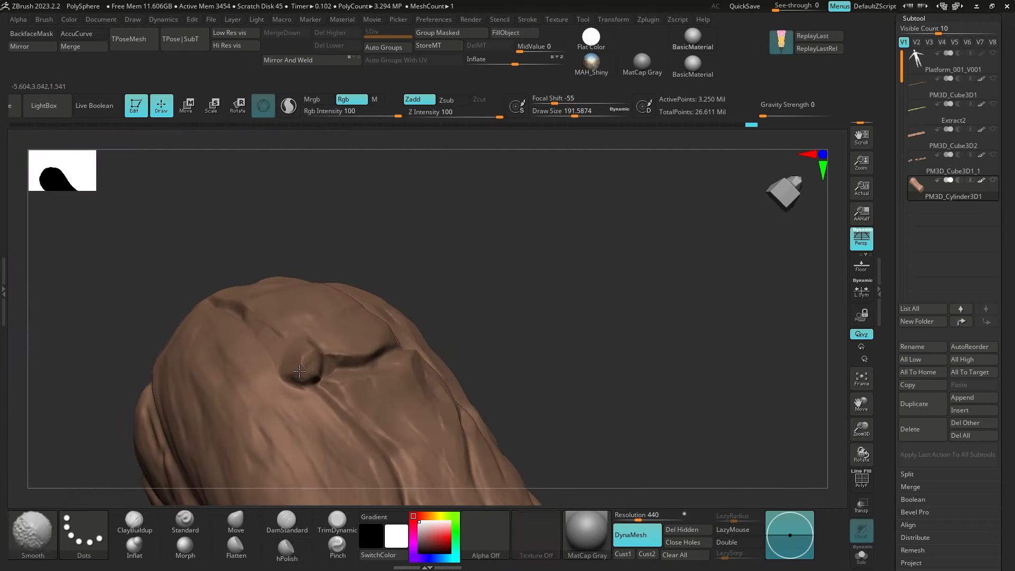
{"action": "left_click", "coordinate": [342, 521]}
{"action": "mouse_move", "coordinate": [309, 353]}
{"action": "left_mouse_down"}
{"action": "mouse_move", "coordinate": [302, 369]}
{"action": "mouse_move", "coordinate": [316, 388]}
{"action": "mouse_move", "coordinate": [311, 362]}
{"action": "left_mouse_up"}
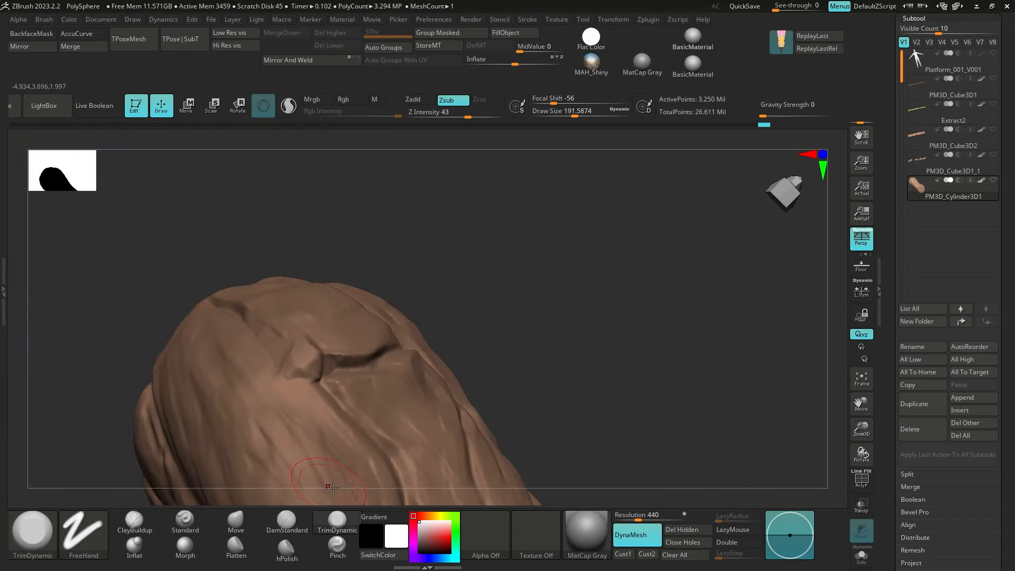
Cut flat facets into the back panel below the top rim with OrbFlatten_Edge at a draw size of about 124
{"action": "key", "text": "b"}
{"action": "left_click", "coordinate": [750, 353]}
{"action": "mouse_move", "coordinate": [714, 411]}
{"action": "right_mouse_down"}
{"action": "mouse_move", "coordinate": [485, 239]}
{"action": "mouse_move", "coordinate": [439, 222]}
{"action": "right_mouse_up"}
{"action": "left_click_drag", "start_coordinate": [391, 267], "coordinate": [318, 324]}
{"action": "mouse_move", "coordinate": [370, 328]}
{"action": "right_mouse_down"}
{"action": "mouse_move", "coordinate": [544, 219]}
{"action": "mouse_move", "coordinate": [422, 319]}
{"action": "mouse_move", "coordinate": [408, 260]}
{"action": "right_mouse_up"}
{"action": "mouse_move", "coordinate": [343, 251]}
{"action": "left_mouse_down"}
{"action": "mouse_move", "coordinate": [381, 238]}
{"action": "mouse_move", "coordinate": [338, 259]}
{"action": "left_mouse_up"}
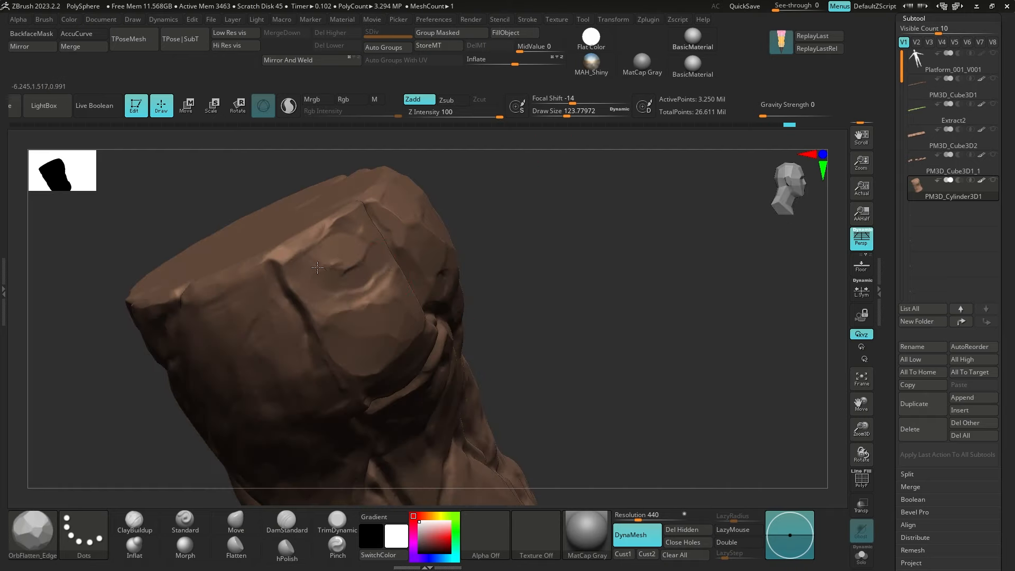
{"action": "right_click_drag", "start_coordinate": [328, 264], "coordinate": [368, 218]}
{"action": "left_click_drag", "start_coordinate": [368, 218], "coordinate": [338, 237]}
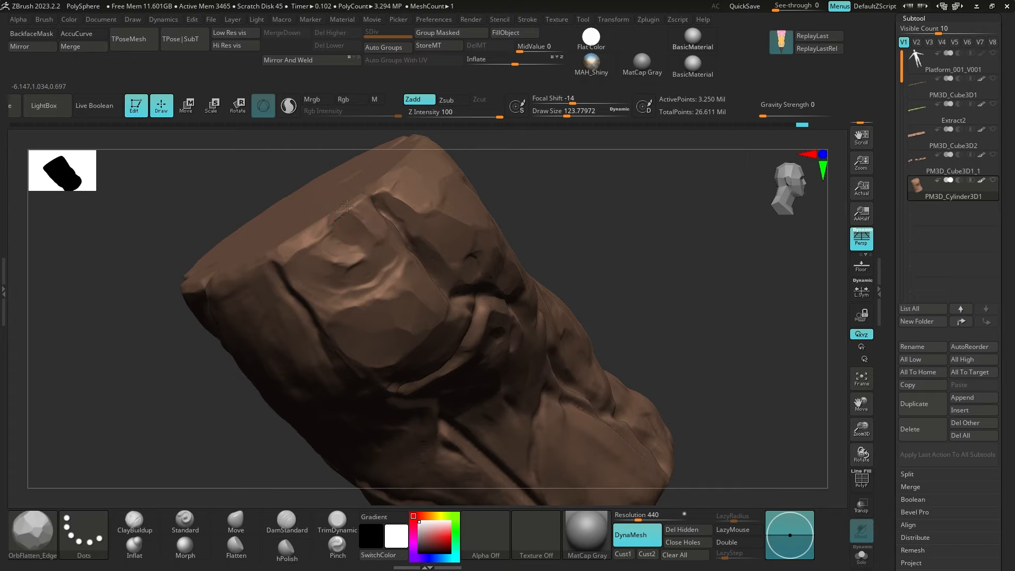
Chip the crack edges around the faceted back panel, reducing the draw size from about 97 to 71
{"action": "right_click_drag", "start_coordinate": [346, 205], "coordinate": [402, 246]}
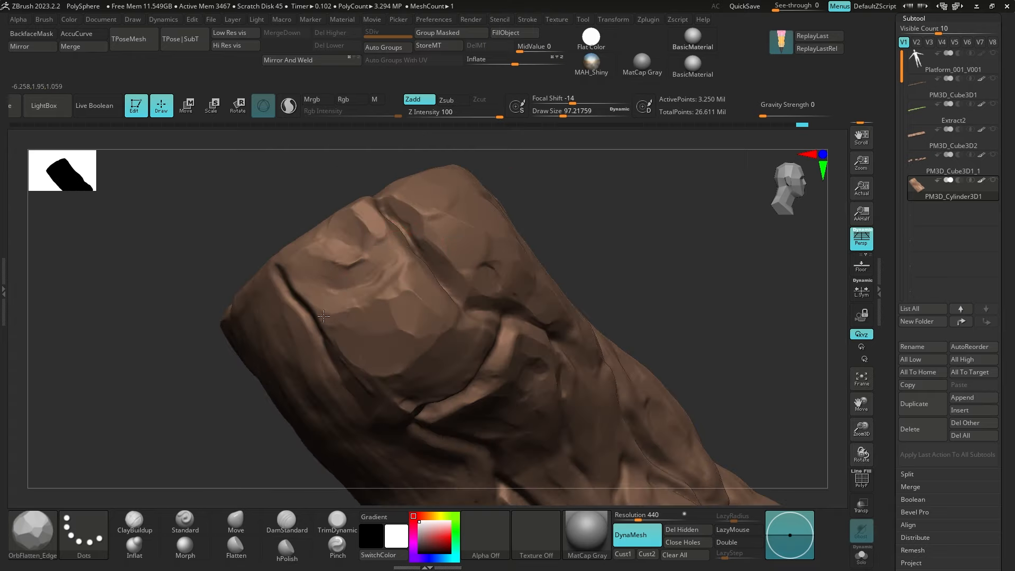
{"action": "right_click_drag", "start_coordinate": [324, 316], "coordinate": [365, 273]}
{"action": "mouse_move", "coordinate": [520, 235]}
{"action": "right_mouse_down"}
{"action": "mouse_move", "coordinate": [404, 249]}
{"action": "mouse_move", "coordinate": [422, 233]}
{"action": "right_mouse_up"}
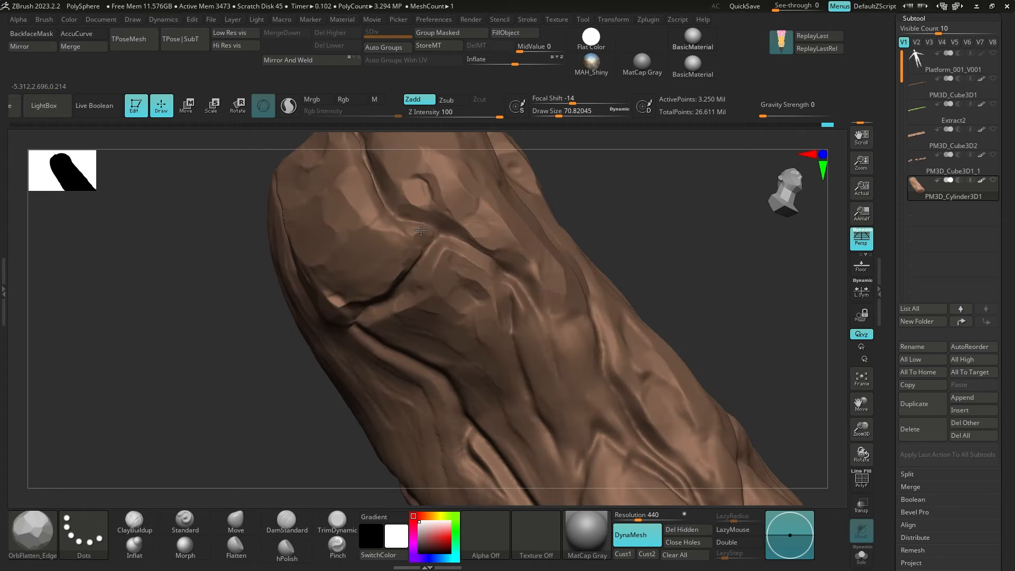
Flatten the panel below the back crack junction and its ridge edges with OrbFlatten_Edge at a draw size of about 87
{"action": "mouse_move", "coordinate": [375, 194]}
{"action": "right_mouse_down"}
{"action": "mouse_move", "coordinate": [485, 261]}
{"action": "mouse_move", "coordinate": [460, 254]}
{"action": "right_mouse_up"}
{"action": "right_click_drag", "start_coordinate": [352, 315], "coordinate": [404, 333]}
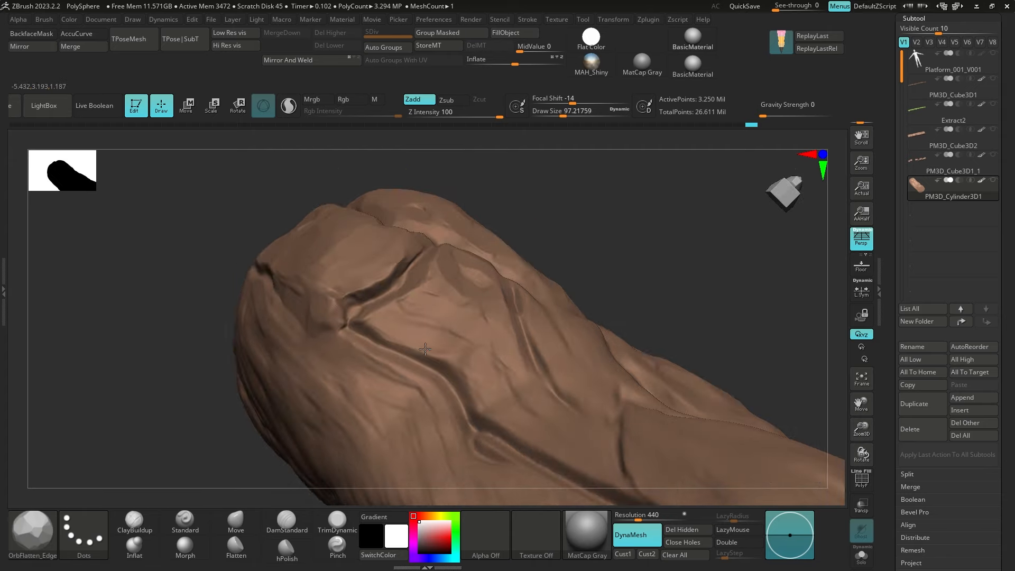
{"action": "right_click_drag", "start_coordinate": [472, 376], "coordinate": [516, 396]}
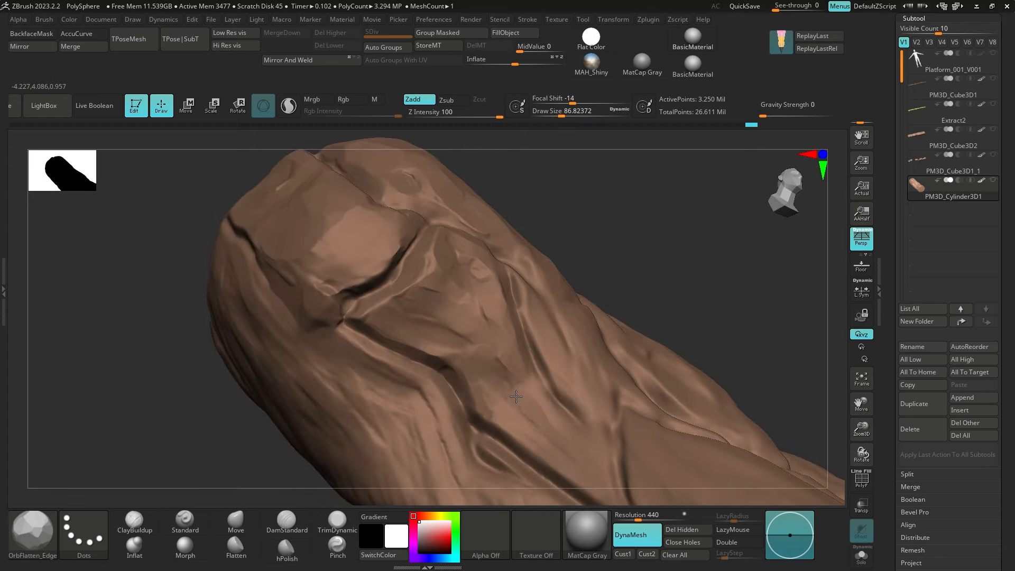
{"action": "right_click_drag", "start_coordinate": [507, 448], "coordinate": [491, 224]}
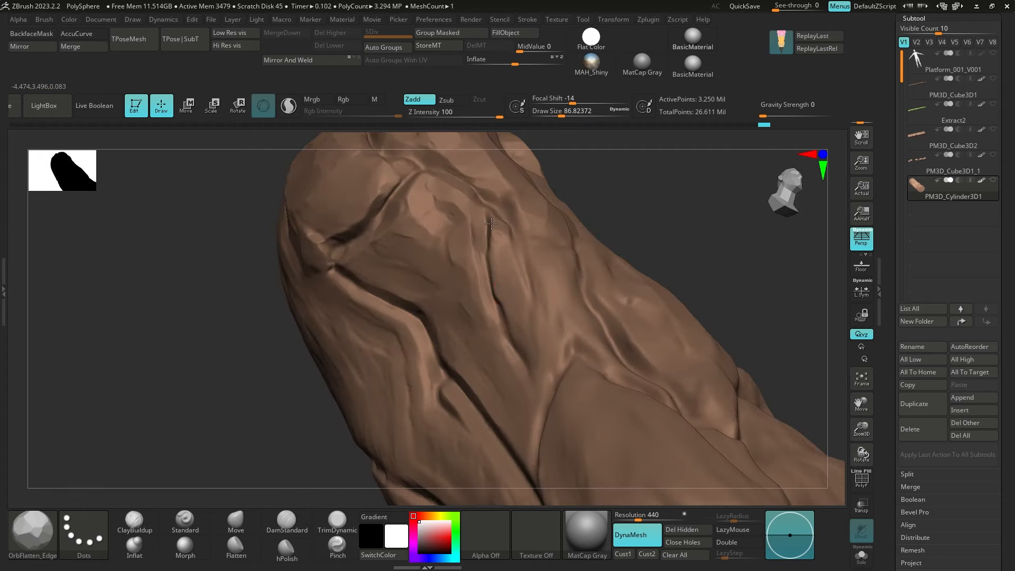
{"action": "left_click_drag", "start_coordinate": [491, 227], "coordinate": [560, 315]}
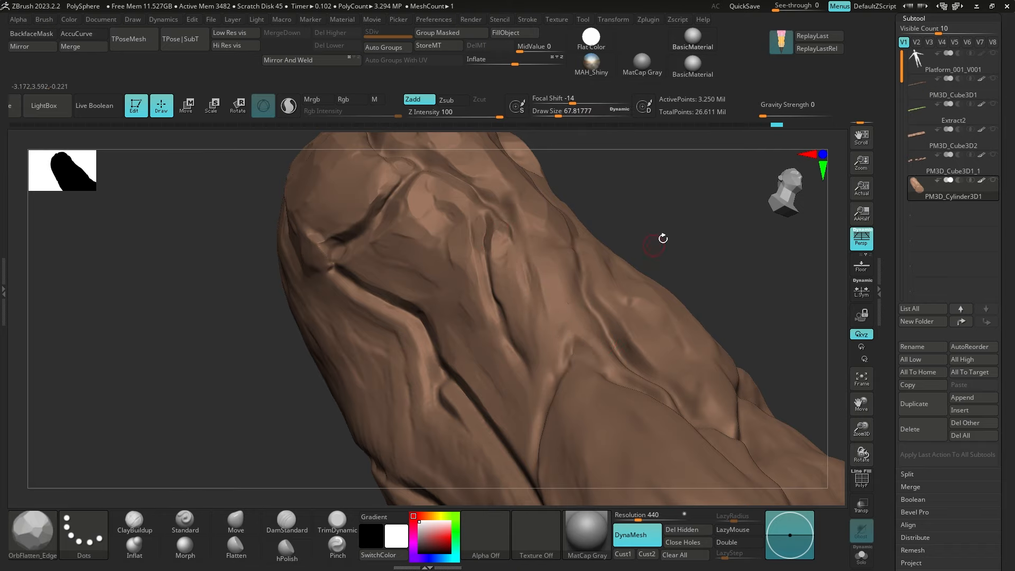
Facet the ridges and knob along the neighbouring side cracks with OrbFlatten_Edge, reducing the draw size from about 93 to 59
{"action": "right_click_drag", "start_coordinate": [662, 238], "coordinate": [600, 354]}
{"action": "left_click_drag", "start_coordinate": [605, 307], "coordinate": [581, 243]}
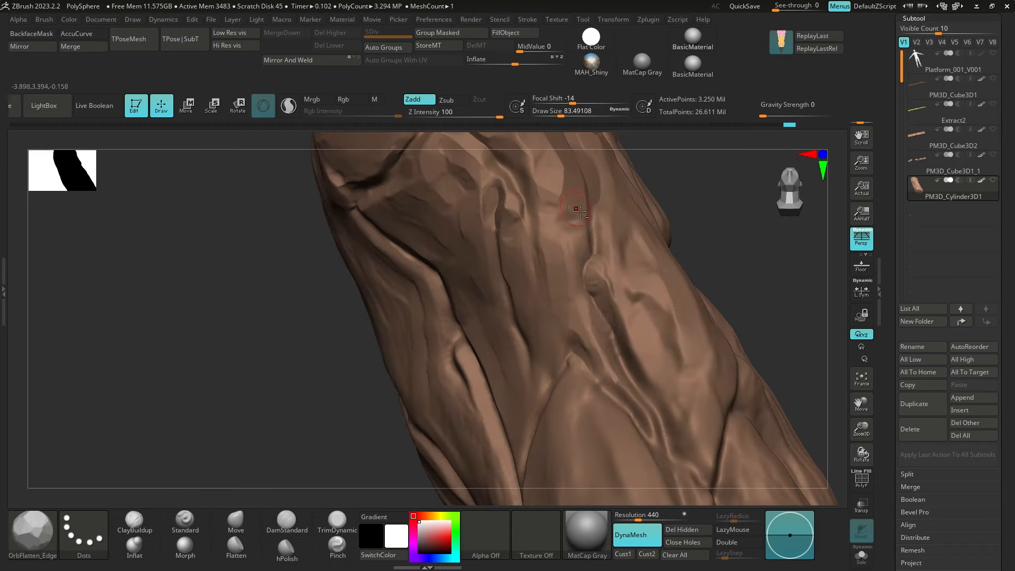
{"action": "left_click_drag", "start_coordinate": [638, 365], "coordinate": [629, 321]}
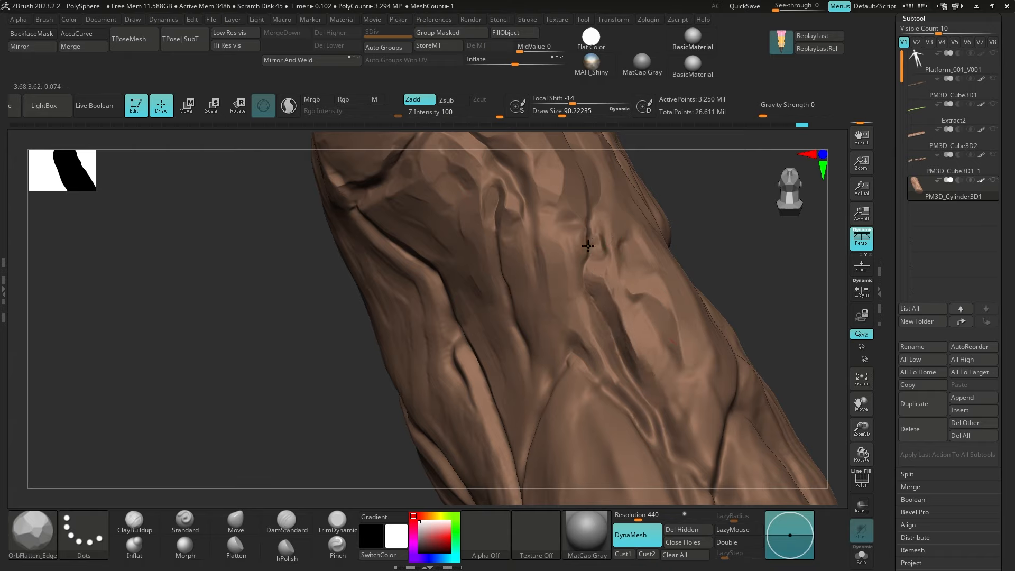
{"action": "right_click_drag", "start_coordinate": [577, 235], "coordinate": [569, 310]}
{"action": "left_click_drag", "start_coordinate": [589, 306], "coordinate": [570, 325]}
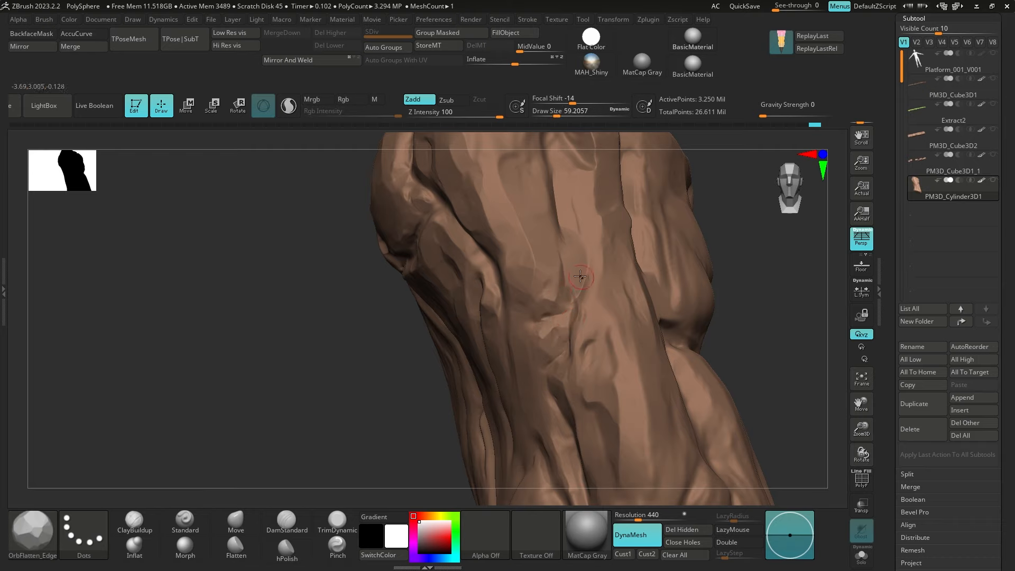
{"action": "mouse_move", "coordinate": [562, 215]}
{"action": "right_mouse_down"}
{"action": "mouse_move", "coordinate": [542, 280]}
{"action": "mouse_move", "coordinate": [633, 229]}
{"action": "mouse_move", "coordinate": [721, 206]}
{"action": "mouse_move", "coordinate": [600, 300]}
{"action": "mouse_move", "coordinate": [365, 404]}
{"action": "mouse_move", "coordinate": [633, 258]}
{"action": "right_mouse_up"}
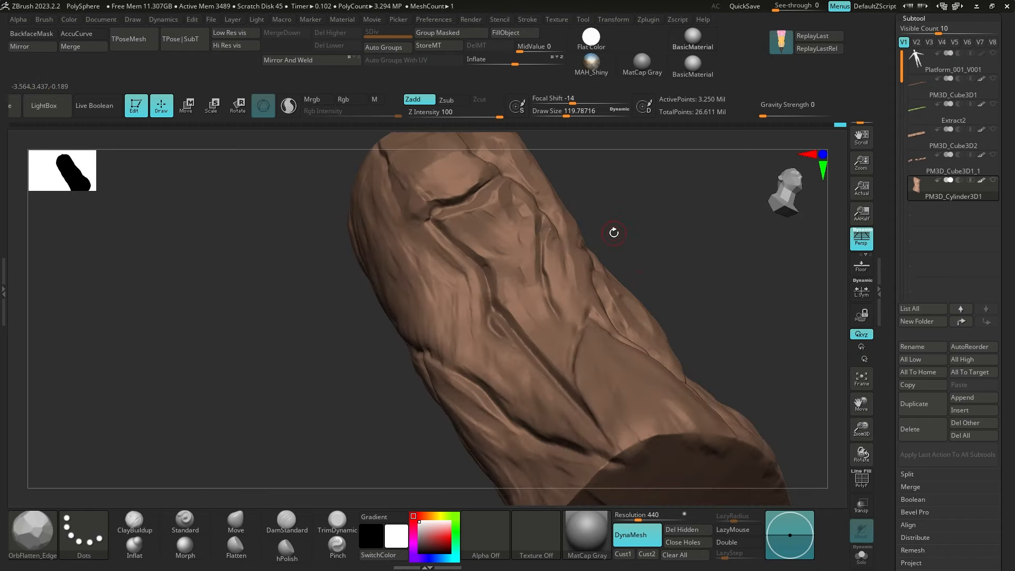
Flatten the broad panel and crack-side strips near the base with OrbFlatten_Edge, using draw sizes of about 245 and 158
{"action": "right_click_drag", "start_coordinate": [642, 213], "coordinate": [609, 203]}
{"action": "right_click_drag", "start_coordinate": [630, 236], "coordinate": [608, 271]}
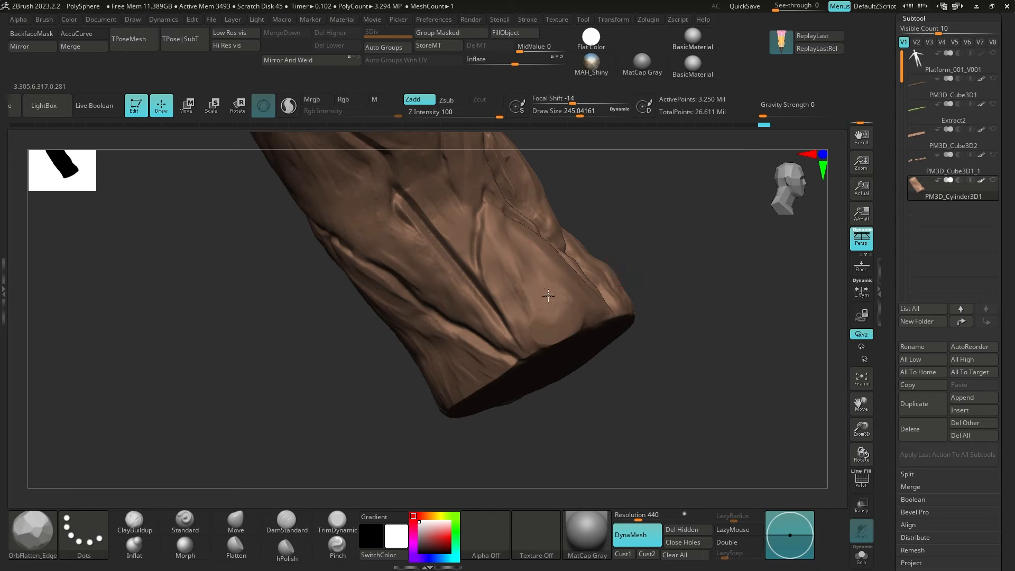
{"action": "right_click_drag", "start_coordinate": [544, 338], "coordinate": [560, 275]}
{"action": "right_click_drag", "start_coordinate": [470, 367], "coordinate": [534, 370]}
{"action": "mouse_move", "coordinate": [496, 260]}
{"action": "left_mouse_down"}
{"action": "mouse_move", "coordinate": [499, 180]}
{"action": "mouse_move", "coordinate": [513, 244]}
{"action": "left_mouse_up"}
{"action": "mouse_move", "coordinate": [518, 318]}
{"action": "right_mouse_down"}
{"action": "mouse_move", "coordinate": [594, 349]}
{"action": "mouse_move", "coordinate": [489, 317]}
{"action": "right_mouse_up"}
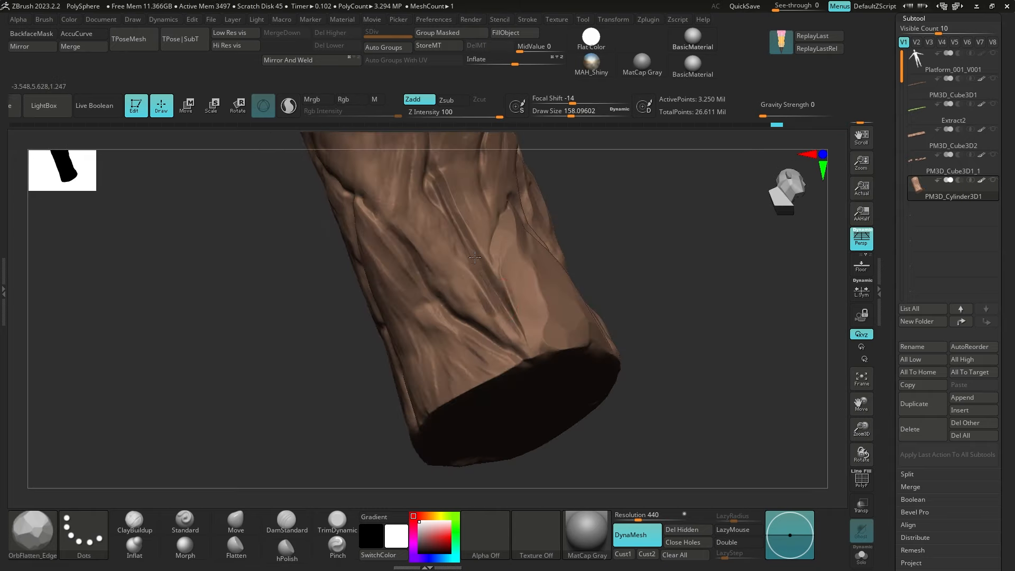
{"action": "left_click_drag", "start_coordinate": [486, 321], "coordinate": [454, 296]}
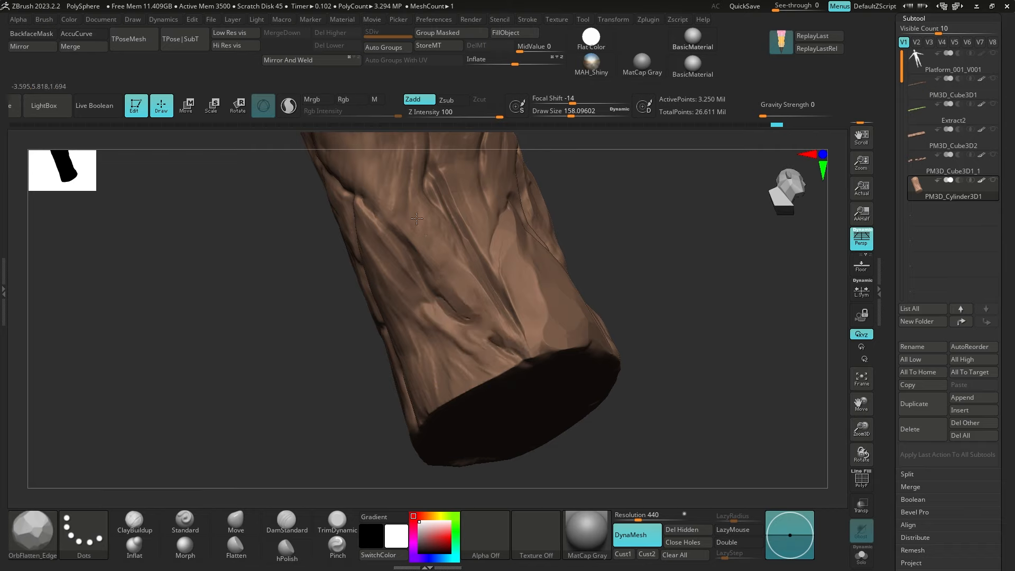
Flatten the ridges where the strips meet below the horizontal back crack at a draw size of about 158
{"action": "right_click_drag", "start_coordinate": [593, 243], "coordinate": [475, 339]}
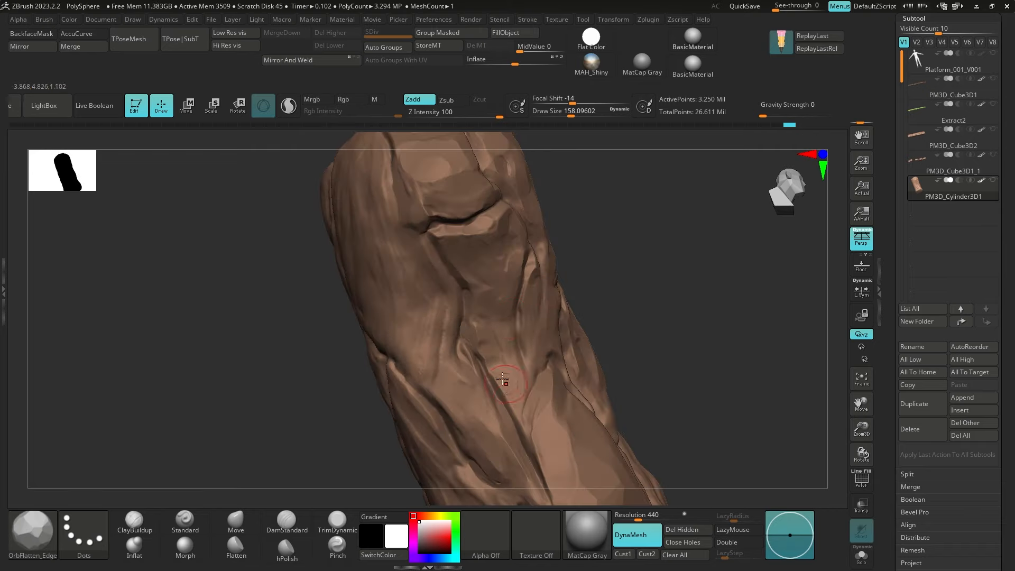
{"action": "left_click_drag", "start_coordinate": [500, 368], "coordinate": [512, 419]}
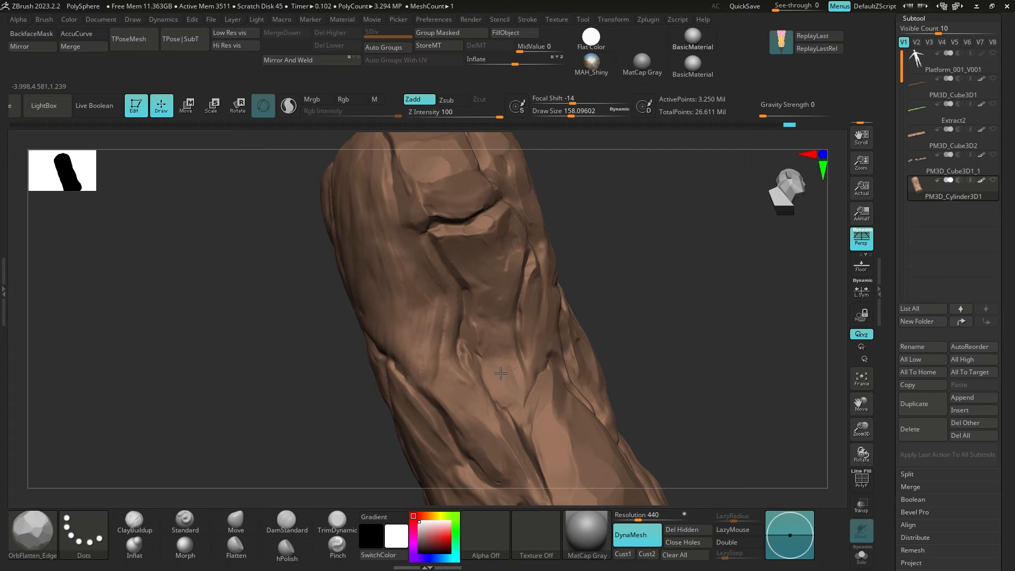
{"action": "left_click_drag", "start_coordinate": [461, 363], "coordinate": [469, 414]}
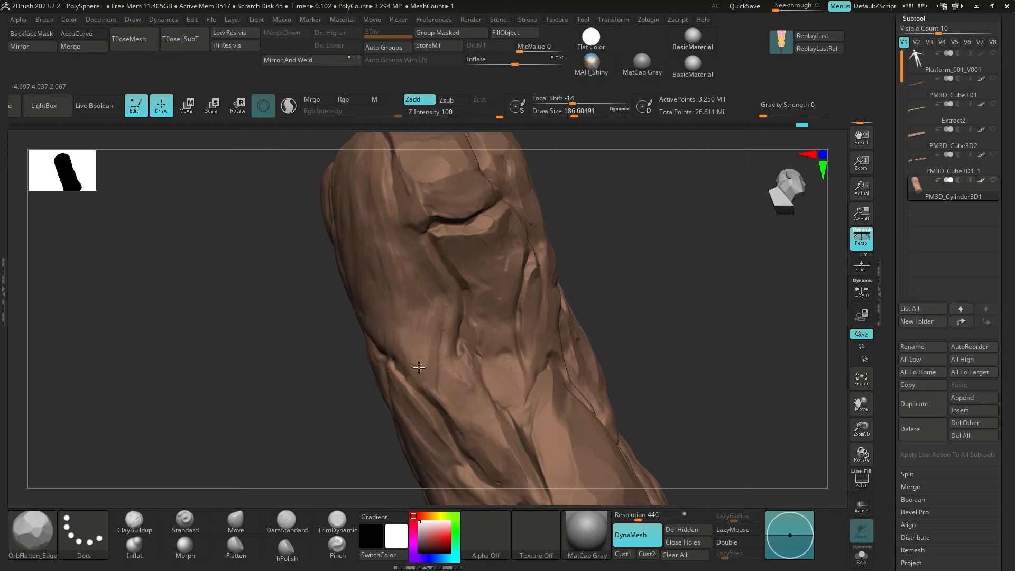
{"action": "right_click_drag", "start_coordinate": [374, 418], "coordinate": [375, 342]}
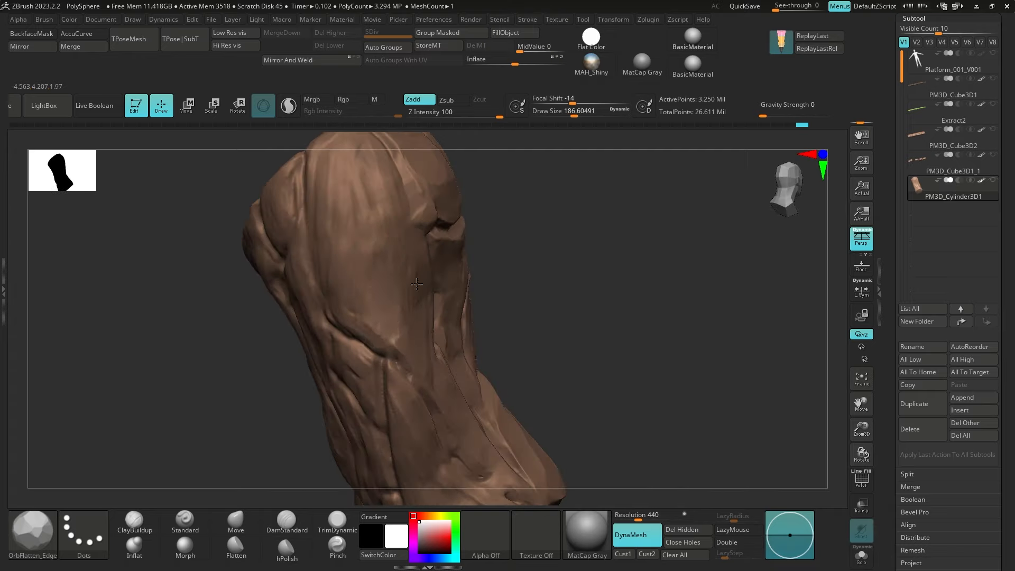
Cut broad facets into the long smooth strip beside the horizontal crack with OrbFlatten_Edge at a draw size of about 192
{"action": "right_click_drag", "start_coordinate": [417, 284], "coordinate": [576, 253]}
{"action": "left_click_drag", "start_coordinate": [398, 289], "coordinate": [362, 308]}
{"action": "right_click_drag", "start_coordinate": [365, 312], "coordinate": [402, 320]}
{"action": "left_click_drag", "start_coordinate": [403, 325], "coordinate": [392, 369]}
{"action": "mouse_move", "coordinate": [451, 381]}
{"action": "right_mouse_down"}
{"action": "mouse_move", "coordinate": [525, 284]}
{"action": "mouse_move", "coordinate": [523, 311]}
{"action": "mouse_move", "coordinate": [553, 283]}
{"action": "mouse_move", "coordinate": [539, 289]}
{"action": "right_mouse_up"}
{"action": "key", "text": "bracketleft"}
{"action": "left_click_drag", "start_coordinate": [420, 334], "coordinate": [421, 365]}
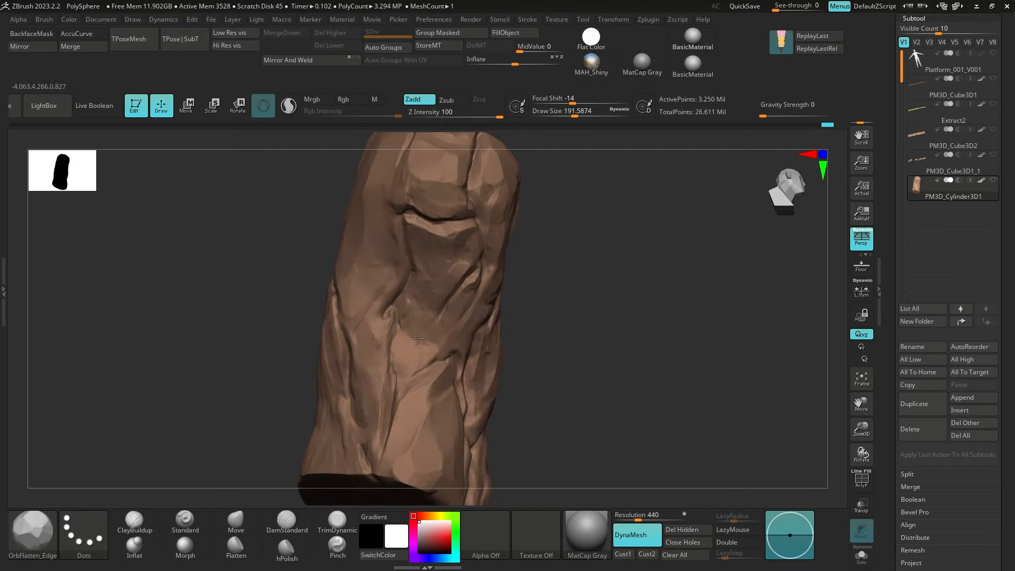
Reduce the OrbFlatten_Edge draw size and flatten the crack junction above the large faceted base panel
{"action": "key", "text": "bracketleft"}
{"action": "key", "text": "bracketleft"}
{"action": "mouse_move", "coordinate": [418, 338]}
{"action": "right_mouse_down"}
{"action": "mouse_move", "coordinate": [609, 263]}
{"action": "mouse_move", "coordinate": [509, 259]}
{"action": "right_mouse_up"}
{"action": "right_click_drag", "start_coordinate": [471, 337], "coordinate": [461, 365], "text": "ctrl"}
{"action": "mouse_move", "coordinate": [440, 347]}
{"action": "left_mouse_down"}
{"action": "mouse_move", "coordinate": [464, 333]}
{"action": "mouse_move", "coordinate": [423, 353]}
{"action": "mouse_move", "coordinate": [405, 348]}
{"action": "mouse_move", "coordinate": [396, 365]}
{"action": "left_mouse_up"}
{"action": "key", "text": "bracketleft"}
{"action": "key", "text": "bracketleft"}
{"action": "key", "text": "bracketleft"}
{"action": "mouse_move", "coordinate": [412, 318]}
{"action": "right_mouse_down"}
{"action": "mouse_move", "coordinate": [621, 288]}
{"action": "mouse_move", "coordinate": [587, 306]}
{"action": "right_mouse_up"}
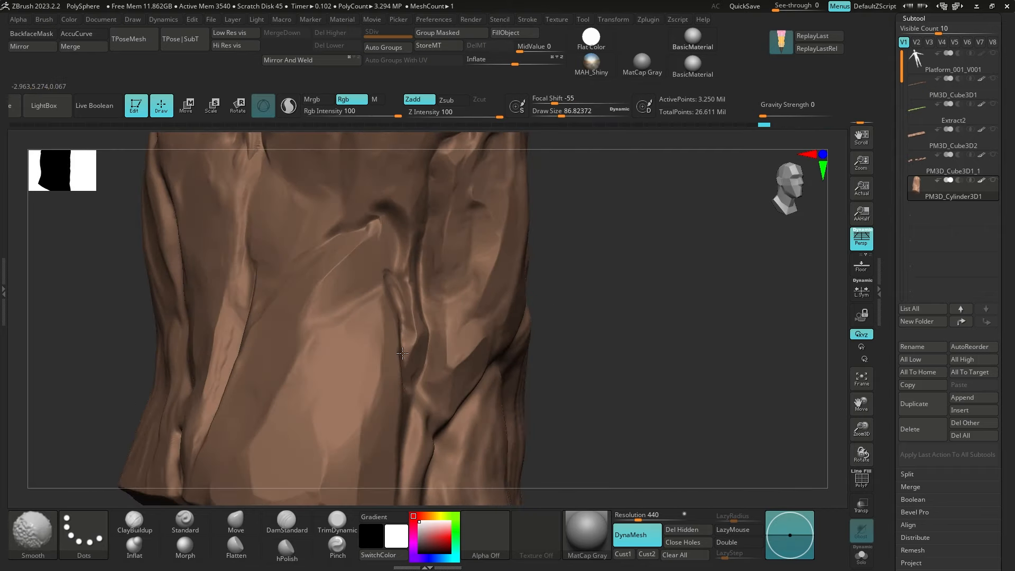
Flatten the thin sliver beside the vertical crack and soften it with the Smooth brush
{"action": "right_click_drag", "start_coordinate": [402, 353], "coordinate": [296, 348]}
{"action": "mouse_move", "coordinate": [406, 346]}
{"action": "left_mouse_down"}
{"action": "mouse_move", "coordinate": [402, 392]}
{"action": "mouse_move", "coordinate": [381, 393]}
{"action": "left_mouse_up"}
{"action": "mouse_move", "coordinate": [404, 360]}
{"action": "left_mouse_down"}
{"action": "mouse_move", "coordinate": [389, 391]}
{"action": "mouse_move", "coordinate": [411, 353]}
{"action": "mouse_move", "coordinate": [383, 386]}
{"action": "left_mouse_up"}
{"action": "key", "text": "s"}
{"action": "left_click_drag", "start_coordinate": [410, 352], "coordinate": [420, 331], "text": "shift"}
{"action": "right_click_drag", "start_coordinate": [420, 330], "coordinate": [502, 333]}
Chip the edges of the smoothed sliver and adjoining panel with OrbFlatten_Edge at a draw size of about 94
{"action": "left_click_drag", "start_coordinate": [387, 382], "coordinate": [384, 362]}
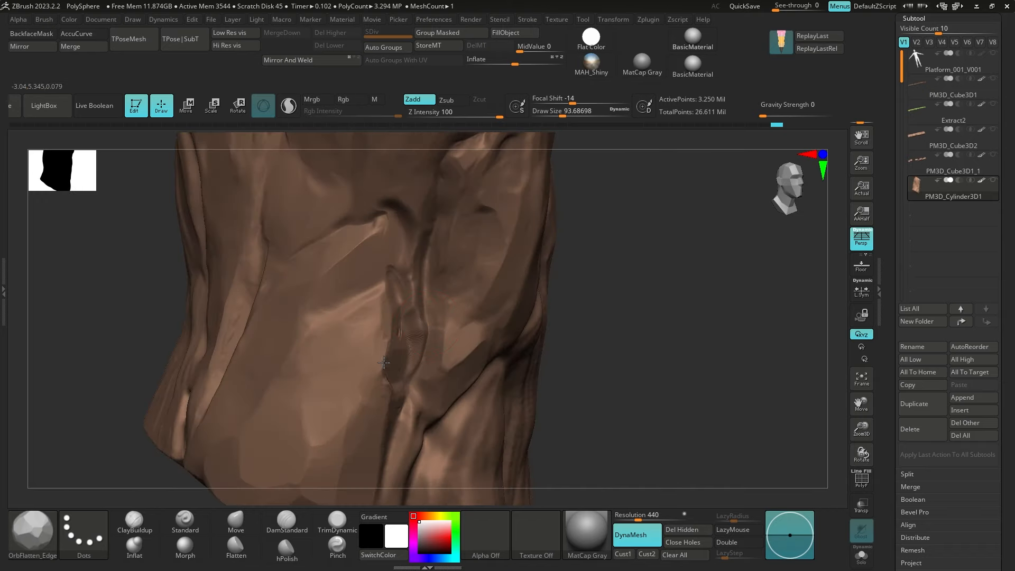
{"action": "left_click_drag", "start_coordinate": [399, 315], "coordinate": [406, 260]}
{"action": "mouse_move", "coordinate": [414, 333]}
{"action": "left_mouse_down"}
{"action": "mouse_move", "coordinate": [427, 304]}
{"action": "mouse_move", "coordinate": [418, 286]}
{"action": "mouse_move", "coordinate": [383, 317]}
{"action": "left_mouse_up"}
{"action": "key", "text": "bracketleft"}
Facet the crack edges and rippled panel above the base rim, raising the OrbFlatten_Edge draw size to about 145
{"action": "mouse_move", "coordinate": [584, 262]}
{"action": "right_mouse_down"}
{"action": "mouse_move", "coordinate": [562, 260]}
{"action": "mouse_move", "coordinate": [598, 185]}
{"action": "mouse_move", "coordinate": [587, 233]}
{"action": "right_mouse_up"}
{"action": "key", "text": "bracketright"}
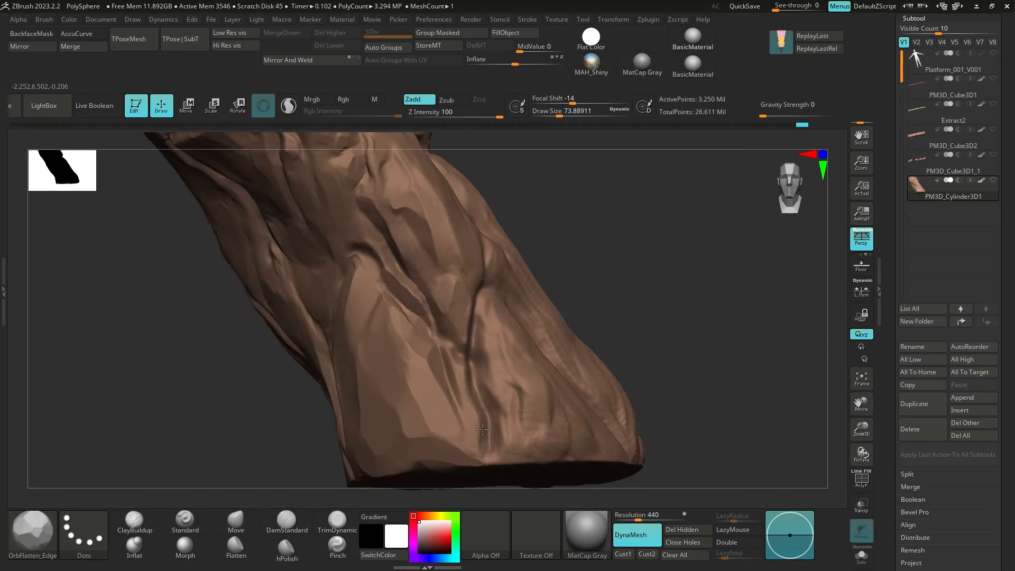
{"action": "key", "text": "s"}
{"action": "mouse_move", "coordinate": [483, 419]}
{"action": "left_mouse_down"}
{"action": "mouse_move", "coordinate": [471, 367]}
{"action": "mouse_move", "coordinate": [487, 387]}
{"action": "left_mouse_up"}
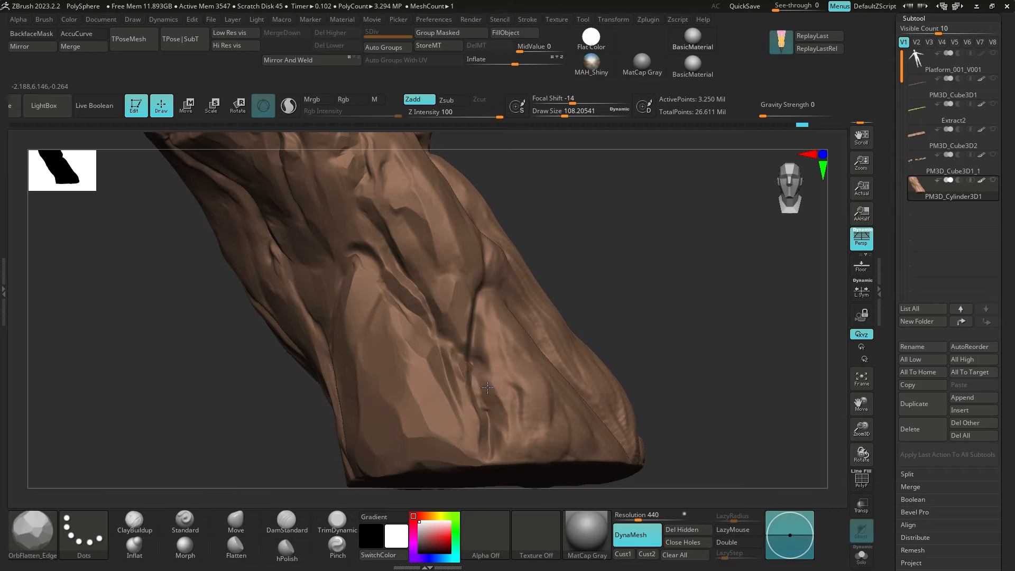
{"action": "mouse_move", "coordinate": [521, 355]}
{"action": "left_mouse_down"}
{"action": "mouse_move", "coordinate": [510, 341]}
{"action": "mouse_move", "coordinate": [513, 368]}
{"action": "left_mouse_up"}
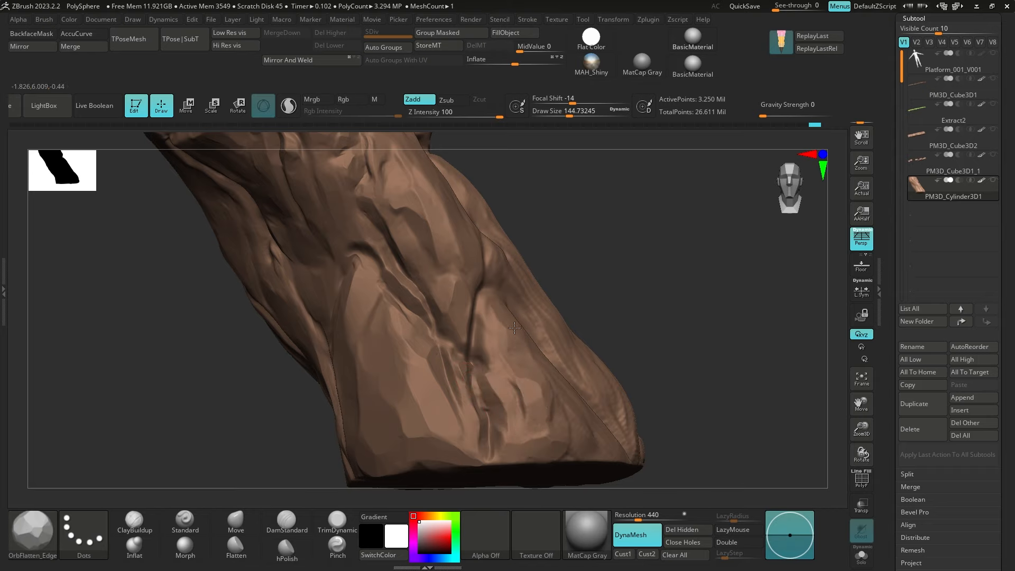
{"action": "right_click_drag", "start_coordinate": [513, 369], "coordinate": [486, 303]}
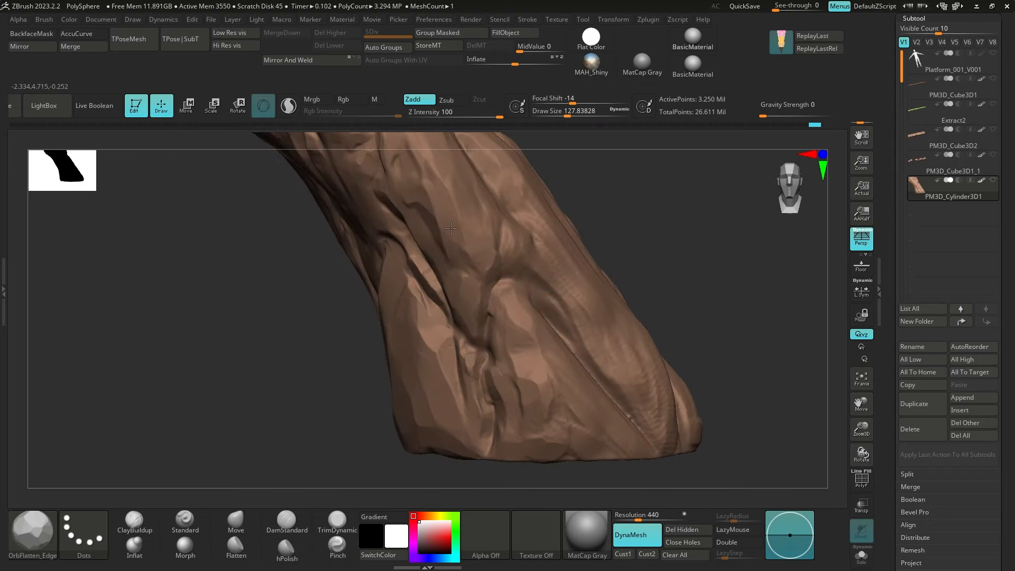
Flatten the ridges below the undercut bulge and the bulge itself with OrbFlatten_Edge at a draw size of about 145
{"action": "right_click_drag", "start_coordinate": [451, 227], "coordinate": [482, 368]}
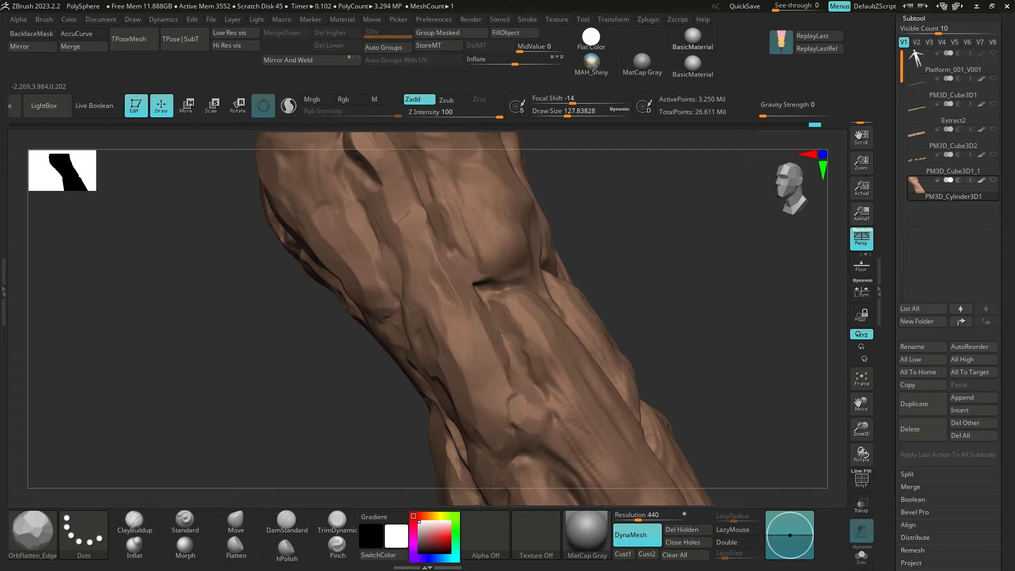
{"action": "left_click_drag", "start_coordinate": [514, 329], "coordinate": [552, 392]}
{"action": "right_click_drag", "start_coordinate": [500, 275], "coordinate": [531, 369], "text": "alt"}
{"action": "mouse_move", "coordinate": [551, 368]}
{"action": "left_mouse_down"}
{"action": "mouse_move", "coordinate": [505, 345]}
{"action": "mouse_move", "coordinate": [530, 346]}
{"action": "mouse_move", "coordinate": [509, 361]}
{"action": "left_mouse_up"}
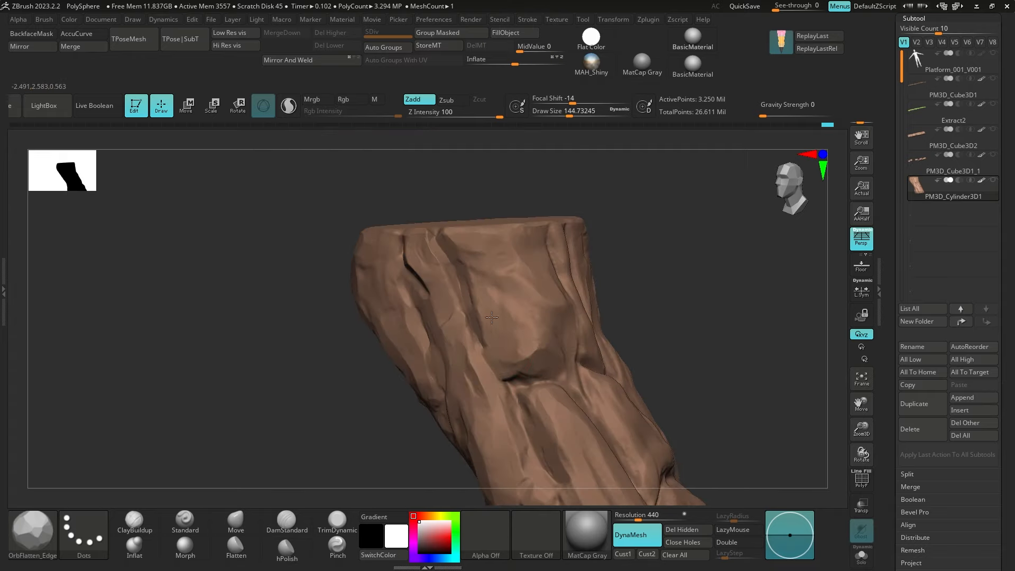
Facet the panel below the top rim and the edge of its vertical groove, using draw sizes of about 97 and 112
{"action": "mouse_move", "coordinate": [624, 271]}
{"action": "right_mouse_down"}
{"action": "mouse_move", "coordinate": [552, 271]}
{"action": "mouse_move", "coordinate": [562, 264]}
{"action": "right_mouse_up"}
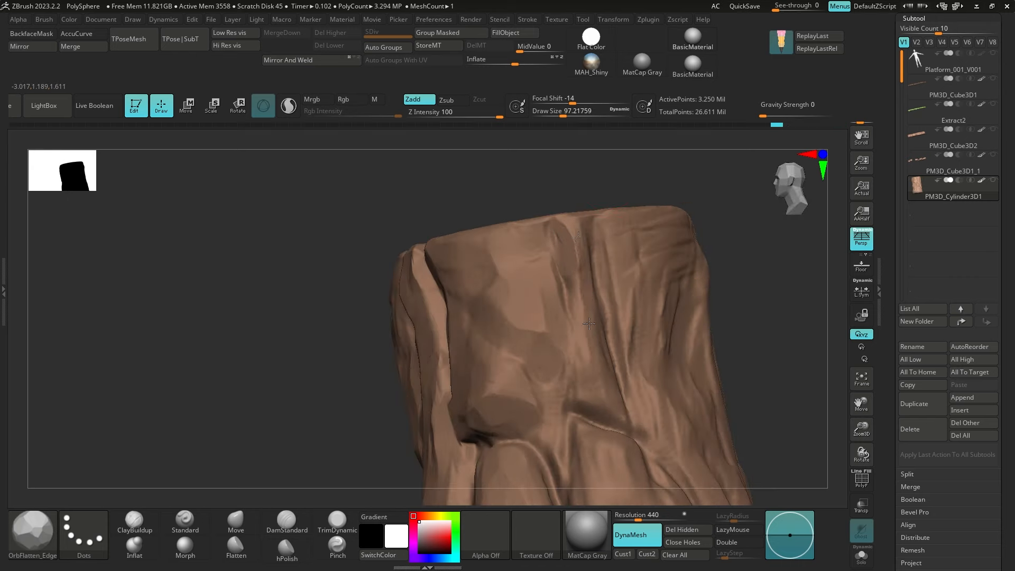
{"action": "mouse_move", "coordinate": [576, 343]}
{"action": "left_mouse_down"}
{"action": "mouse_move", "coordinate": [550, 296]}
{"action": "mouse_move", "coordinate": [579, 351]}
{"action": "mouse_move", "coordinate": [566, 359]}
{"action": "mouse_move", "coordinate": [575, 317]}
{"action": "left_mouse_up"}
{"action": "right_click_drag", "start_coordinate": [640, 318], "coordinate": [589, 328]}
{"action": "key", "text": "s"}
{"action": "left_click_drag", "start_coordinate": [637, 193], "coordinate": [631, 194]}
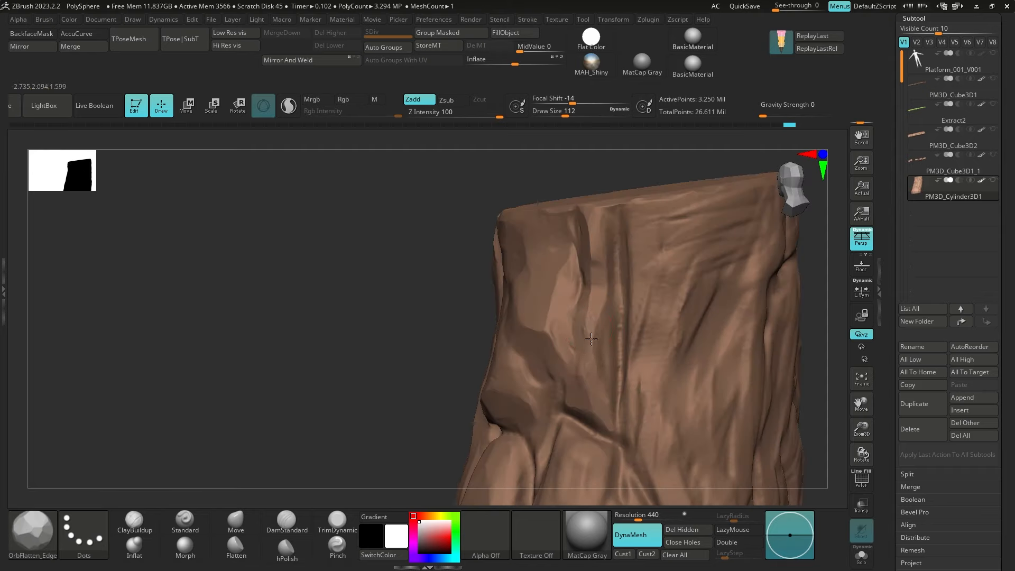
Flatten the vertical ridge running down from the top rim at a draw size of about 101, smoothing its lower end
{"action": "mouse_move", "coordinate": [548, 336]}
{"action": "right_mouse_down"}
{"action": "mouse_move", "coordinate": [586, 311]}
{"action": "mouse_move", "coordinate": [602, 248]}
{"action": "right_mouse_up"}
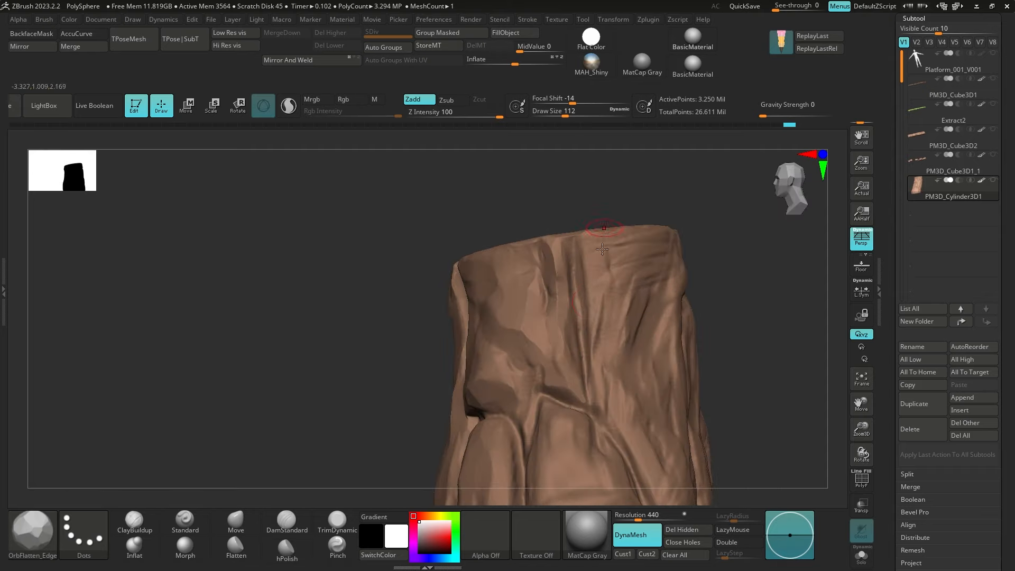
{"action": "right_click_drag", "start_coordinate": [579, 318], "coordinate": [561, 317]}
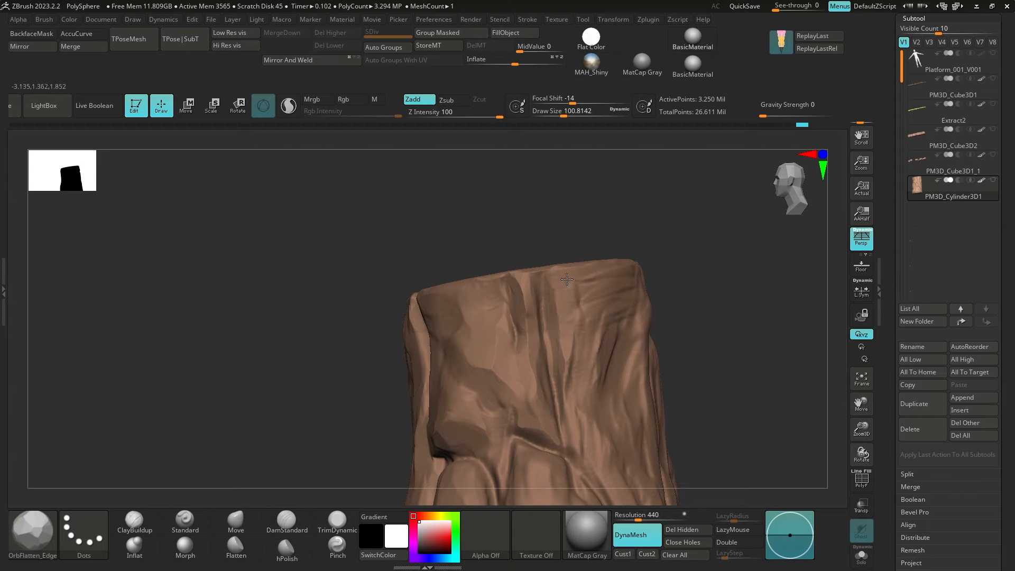
{"action": "left_click_drag", "start_coordinate": [566, 279], "coordinate": [574, 350]}
{"action": "left_click_drag", "start_coordinate": [558, 384], "coordinate": [565, 407]}
{"action": "right_click_drag", "start_coordinate": [608, 210], "coordinate": [557, 209]}
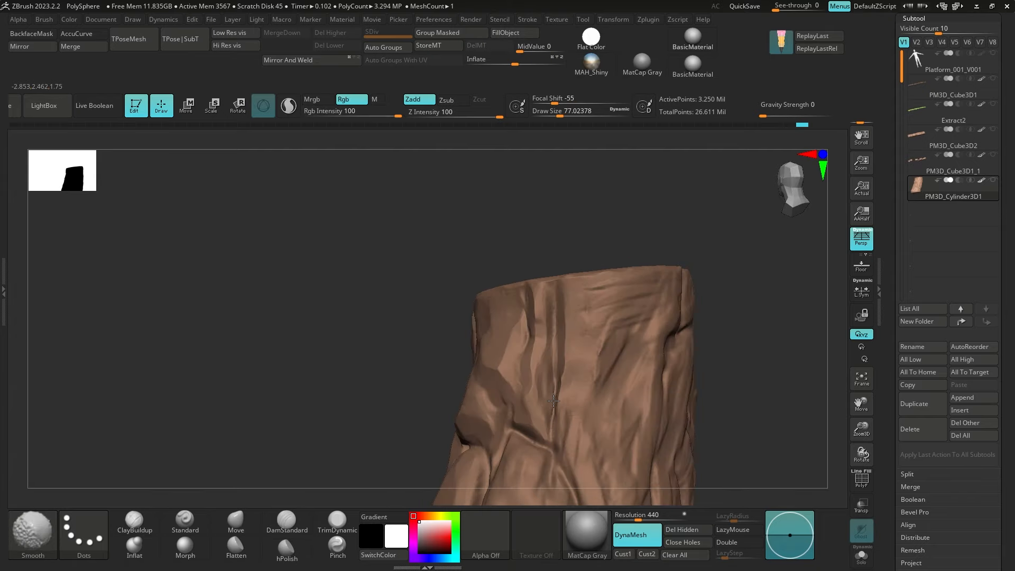
{"action": "left_click_drag", "start_coordinate": [551, 417], "coordinate": [552, 385]}
Facet the ledge and notch below the upper panel with OrbFlatten_Edge, reducing the draw size from about 90 to 59
{"action": "right_click_drag", "start_coordinate": [552, 385], "coordinate": [482, 323]}
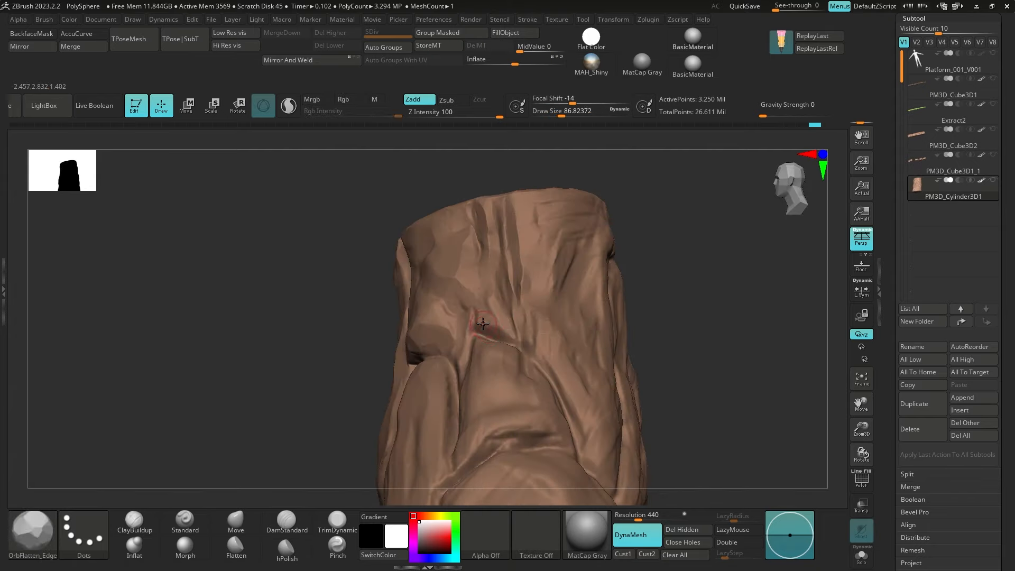
{"action": "right_click_drag", "start_coordinate": [555, 339], "coordinate": [654, 360]}
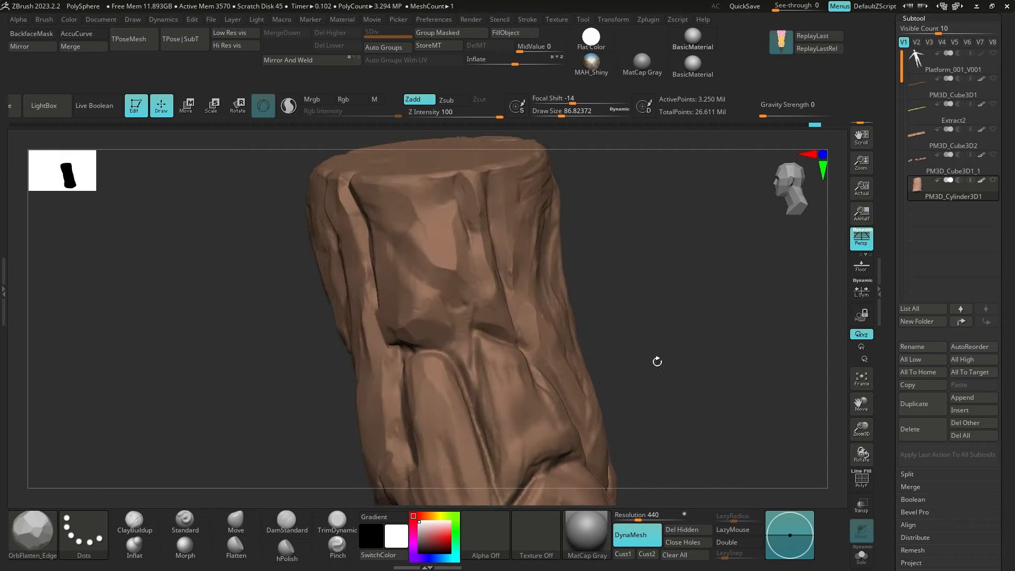
{"action": "mouse_move", "coordinate": [481, 370]}
{"action": "left_mouse_down"}
{"action": "mouse_move", "coordinate": [461, 330]}
{"action": "mouse_move", "coordinate": [460, 349]}
{"action": "left_mouse_up"}
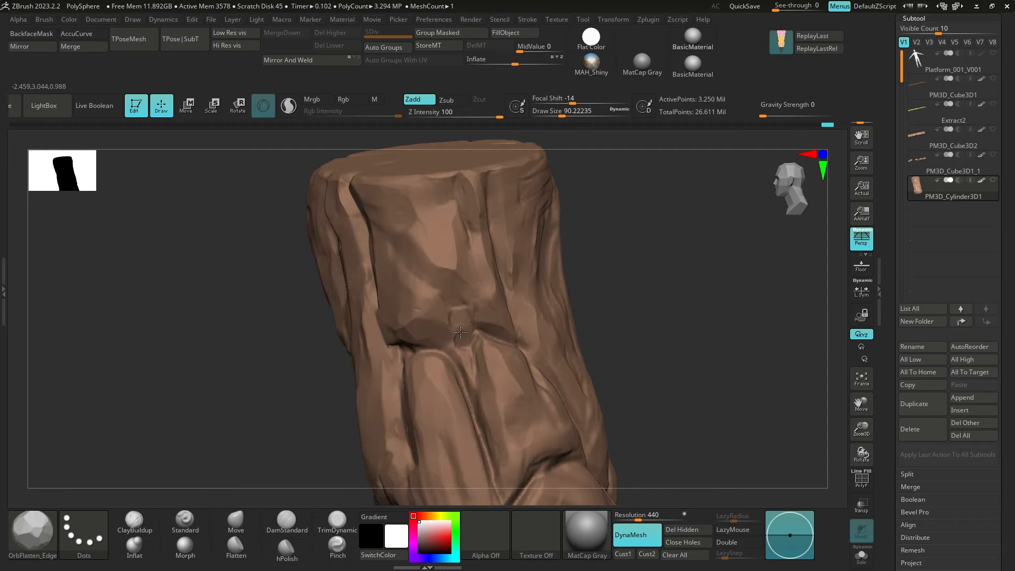
{"action": "right_click_drag", "start_coordinate": [461, 332], "coordinate": [464, 351], "text": "ctrl"}
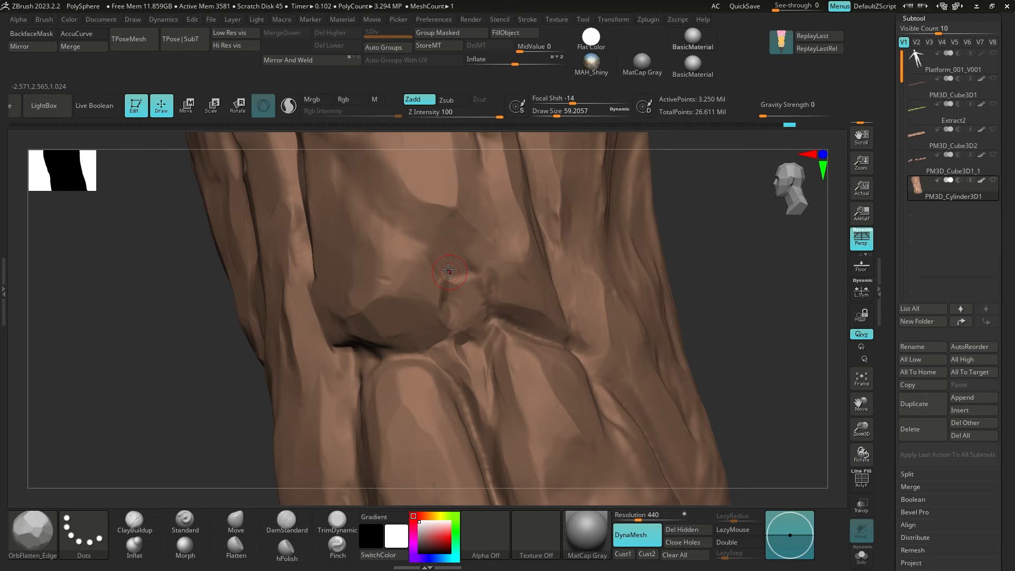
{"action": "mouse_move", "coordinate": [455, 283]}
{"action": "left_mouse_down"}
{"action": "mouse_move", "coordinate": [460, 307]}
{"action": "mouse_move", "coordinate": [451, 279]}
{"action": "left_mouse_up"}
Build up clay over the notch at the centre of the ledge with the ClayBuildup brush
{"action": "mouse_move", "coordinate": [418, 260]}
{"action": "right_mouse_down"}
{"action": "mouse_move", "coordinate": [596, 192]}
{"action": "mouse_move", "coordinate": [587, 224]}
{"action": "right_mouse_up"}
{"action": "left_click", "coordinate": [135, 522]}
{"action": "mouse_move", "coordinate": [458, 291]}
{"action": "left_mouse_down"}
{"action": "mouse_move", "coordinate": [432, 299]}
{"action": "mouse_move", "coordinate": [440, 319]}
{"action": "mouse_move", "coordinate": [421, 265]}
{"action": "mouse_move", "coordinate": [433, 288]}
{"action": "left_mouse_up"}
Flatten the notch and the rounded strips below the ledge with OrbFlatten_Edge at a draw size of about 83
{"action": "key", "text": "b"}
{"action": "left_click", "coordinate": [518, 487]}
{"action": "key", "text": "s"}
{"action": "mouse_move", "coordinate": [437, 301]}
{"action": "left_mouse_down"}
{"action": "mouse_move", "coordinate": [423, 270]}
{"action": "mouse_move", "coordinate": [412, 308]}
{"action": "mouse_move", "coordinate": [433, 334]}
{"action": "left_mouse_up"}
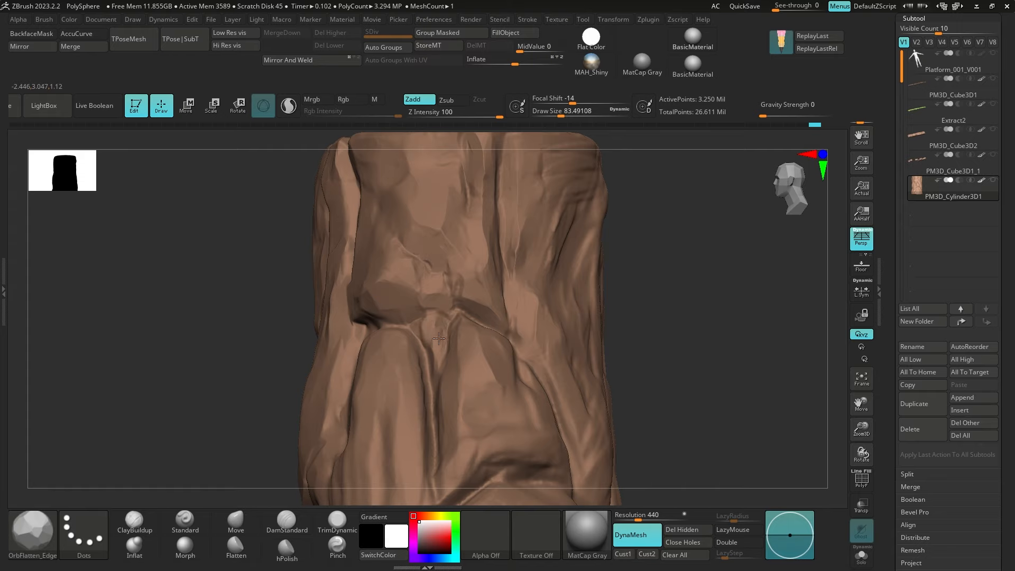
{"action": "right_click_drag", "start_coordinate": [435, 322], "coordinate": [435, 365], "text": "ctrl"}
{"action": "left_click_drag", "start_coordinate": [401, 325], "coordinate": [427, 417]}
Flatten the strips and grooves around the trunk's lower end with OrbFlatten_Edge at a draw size of about 177
{"action": "mouse_move", "coordinate": [534, 326]}
{"action": "right_mouse_down", "text": "ctrl"}
{"action": "mouse_move", "coordinate": [590, 238]}
{"action": "mouse_move", "coordinate": [612, 272]}
{"action": "mouse_move", "coordinate": [605, 251]}
{"action": "right_mouse_up", "text": "ctrl"}
{"action": "key", "text": "s"}
{"action": "mouse_move", "coordinate": [394, 275]}
{"action": "left_mouse_down"}
{"action": "mouse_move", "coordinate": [410, 275]}
{"action": "mouse_move", "coordinate": [346, 321]}
{"action": "left_mouse_up"}
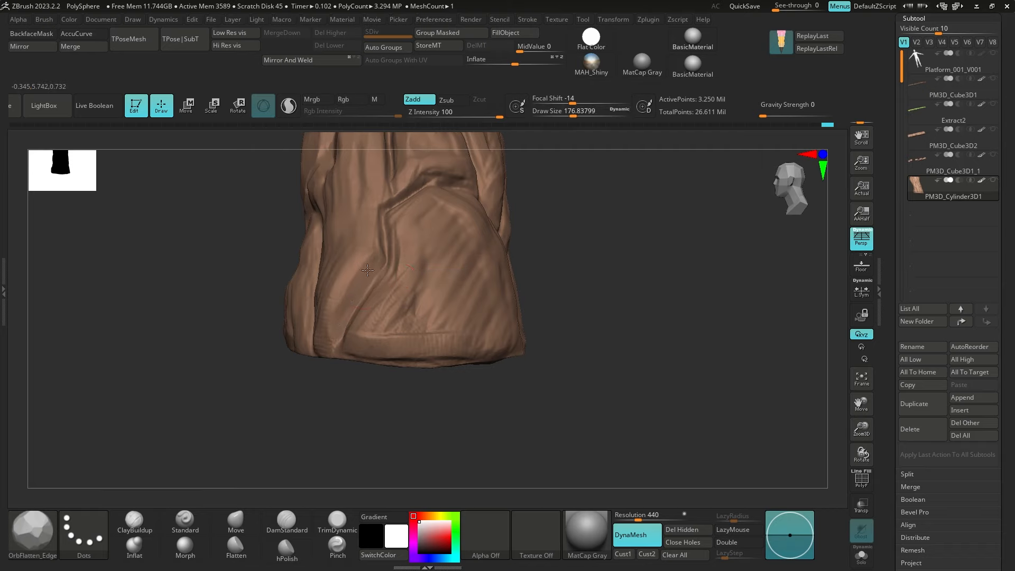
{"action": "mouse_move", "coordinate": [302, 441]}
{"action": "right_mouse_down"}
{"action": "mouse_move", "coordinate": [338, 453]}
{"action": "mouse_move", "coordinate": [344, 476]}
{"action": "right_mouse_up"}
{"action": "left_click_drag", "start_coordinate": [285, 276], "coordinate": [283, 364]}
{"action": "left_click_drag", "start_coordinate": [306, 229], "coordinate": [329, 317]}
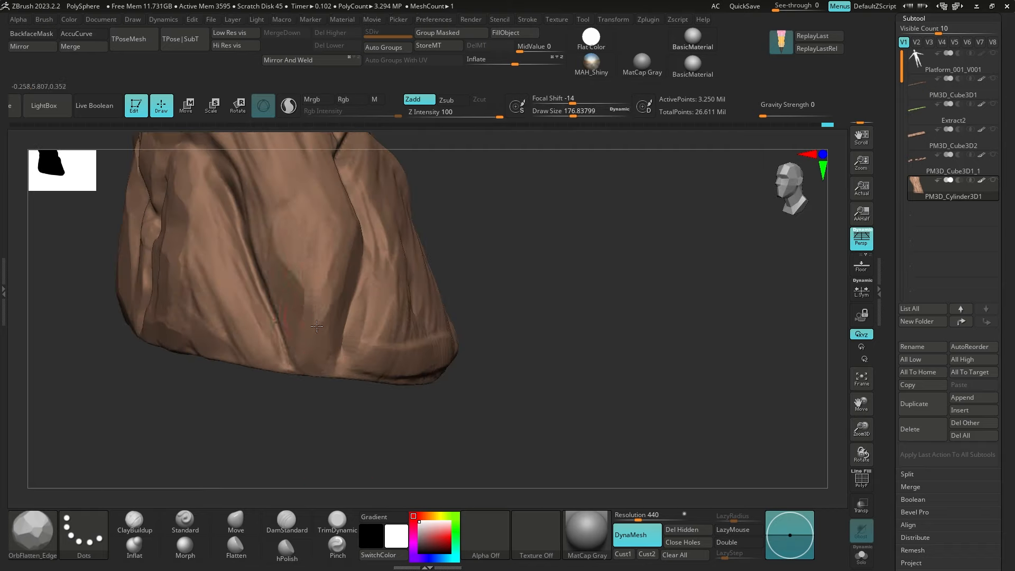
{"action": "left_click_drag", "start_coordinate": [338, 238], "coordinate": [328, 322]}
{"action": "left_click_drag", "start_coordinate": [354, 262], "coordinate": [345, 349]}
{"action": "left_click_drag", "start_coordinate": [364, 238], "coordinate": [355, 301]}
{"action": "right_click_drag", "start_coordinate": [359, 265], "coordinate": [444, 233]}
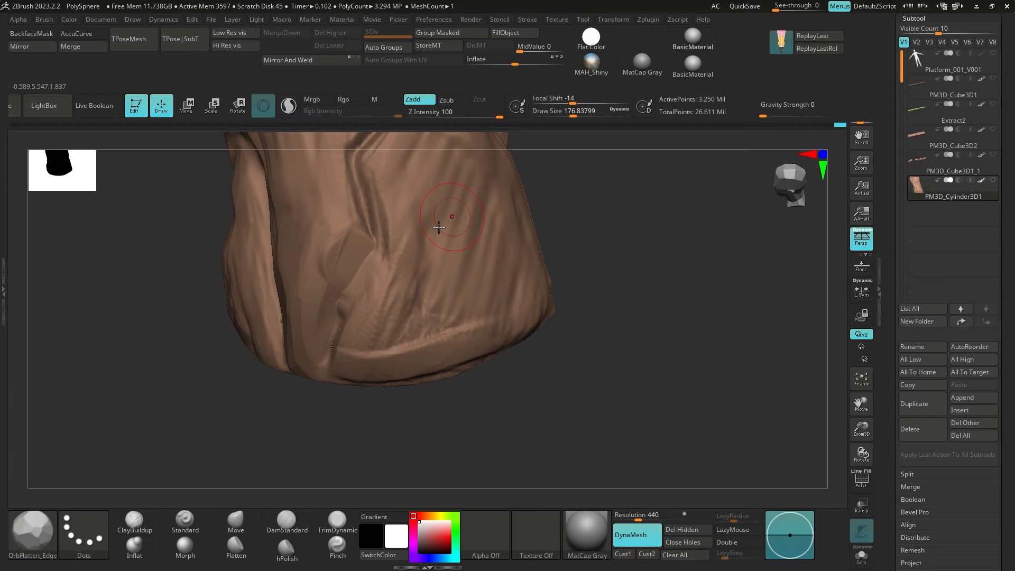
Flatten the raised rim along the base at a draw size of about 128 and remesh the sculpt with DynaMesh at resolution 440
{"action": "key", "text": "s"}
{"action": "left_click_drag", "start_coordinate": [378, 235], "coordinate": [365, 235]}
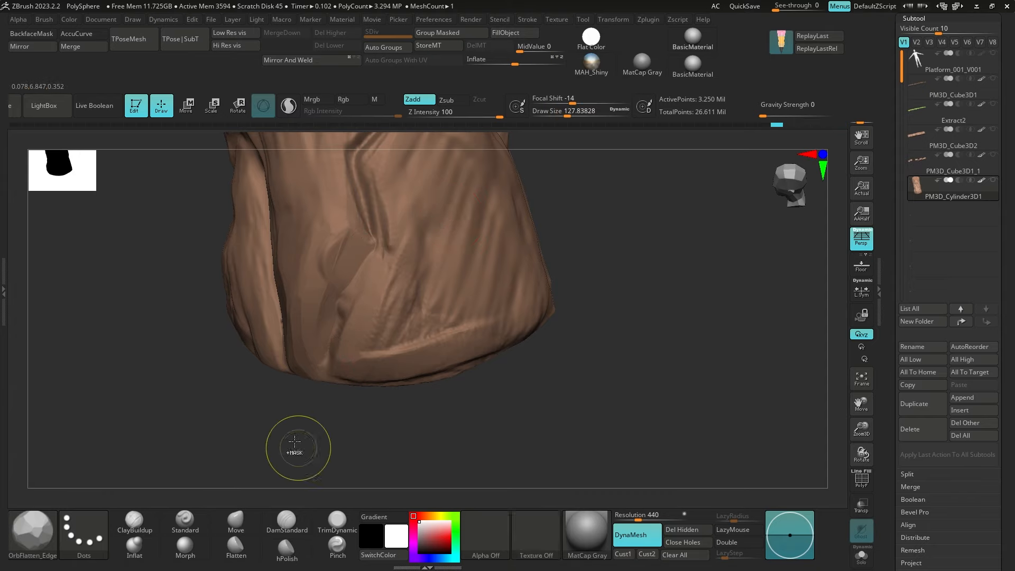
{"action": "left_click_drag", "start_coordinate": [292, 433], "coordinate": [282, 473], "text": "ctrl"}
Chip facets into the crack edges beside the large lower lobe, reducing the draw size from 112 to about 94
{"action": "right_click_drag", "start_coordinate": [604, 205], "coordinate": [601, 285]}
{"action": "right_click_drag", "start_coordinate": [600, 286], "coordinate": [465, 346], "text": "ctrl"}
{"action": "right_click_drag", "start_coordinate": [465, 347], "coordinate": [449, 323], "text": "ctrl"}
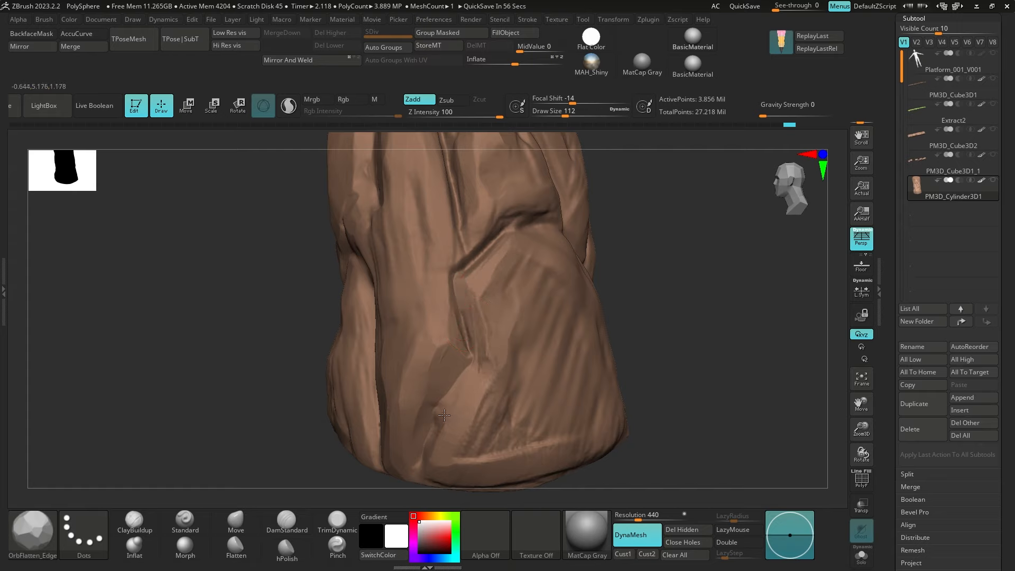
{"action": "mouse_move", "coordinate": [444, 415]}
{"action": "left_mouse_down"}
{"action": "mouse_move", "coordinate": [462, 385]}
{"action": "mouse_move", "coordinate": [446, 393]}
{"action": "mouse_move", "coordinate": [455, 408]}
{"action": "mouse_move", "coordinate": [470, 388]}
{"action": "left_mouse_up"}
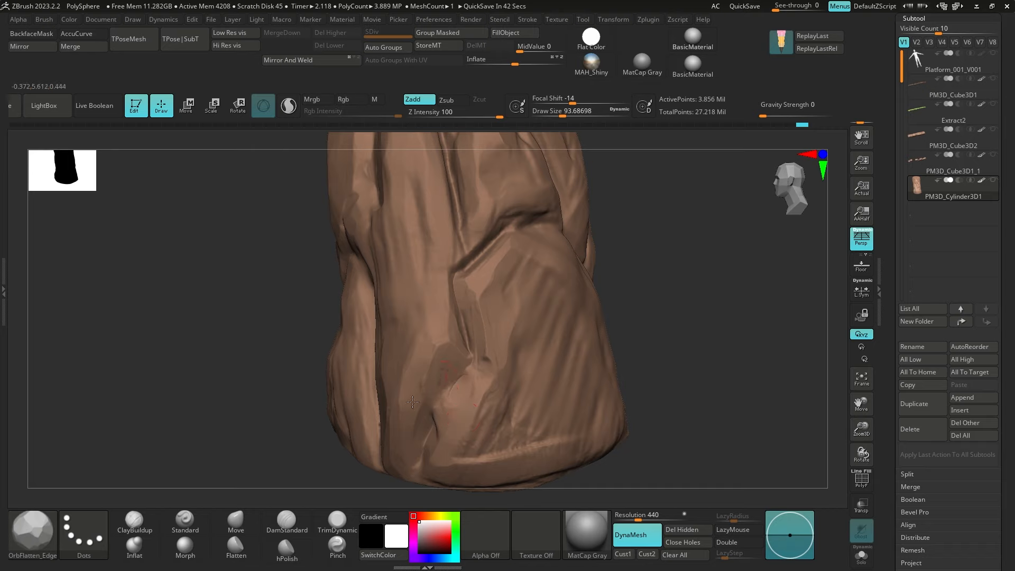
{"action": "mouse_move", "coordinate": [413, 402]}
{"action": "right_mouse_down", "text": "ctrl"}
{"action": "mouse_move", "coordinate": [464, 364]}
{"action": "mouse_move", "coordinate": [444, 397]}
{"action": "right_mouse_up", "text": "ctrl"}
{"action": "mouse_move", "coordinate": [446, 423]}
{"action": "left_mouse_down"}
{"action": "mouse_move", "coordinate": [461, 419]}
{"action": "mouse_move", "coordinate": [460, 379]}
{"action": "mouse_move", "coordinate": [472, 402]}
{"action": "left_mouse_up"}
{"action": "right_click_drag", "start_coordinate": [474, 469], "coordinate": [439, 385]}
Cut broad facets across the face of the large lower lobe at a draw size of about 182
{"action": "right_click_drag", "start_coordinate": [527, 445], "coordinate": [527, 441]}
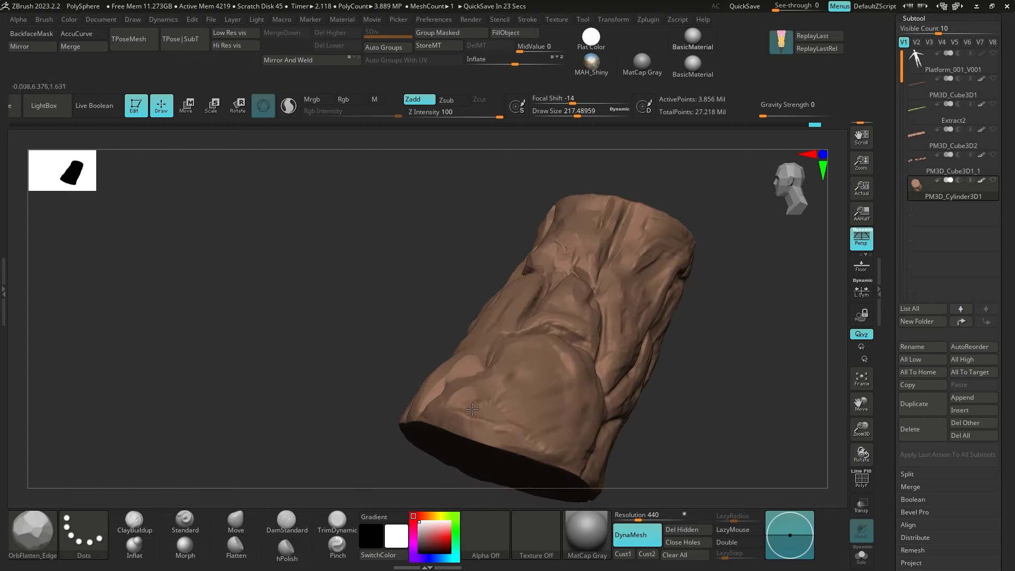
{"action": "right_click_drag", "start_coordinate": [567, 402], "coordinate": [503, 428]}
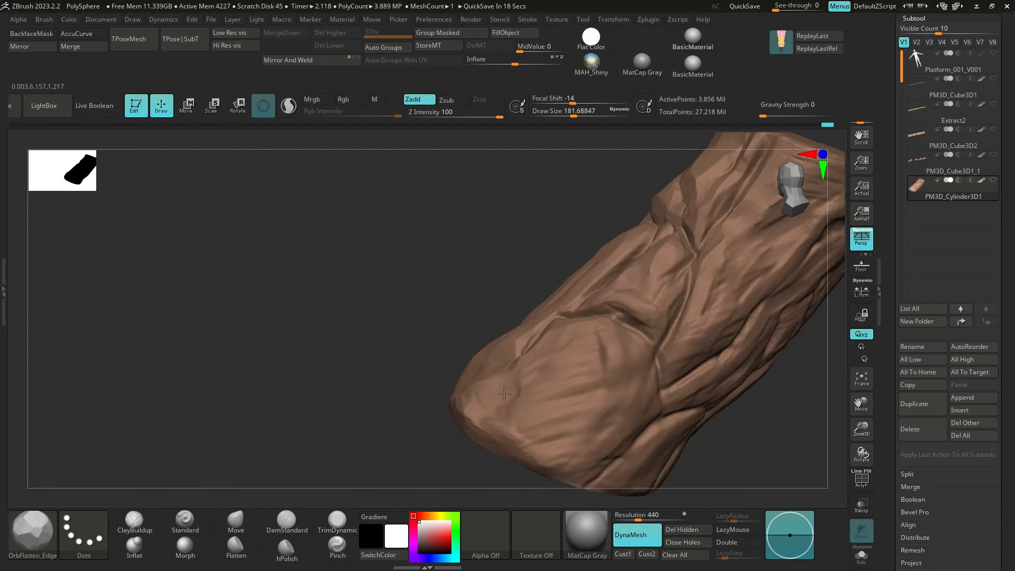
{"action": "right_click_drag", "start_coordinate": [407, 457], "coordinate": [539, 376]}
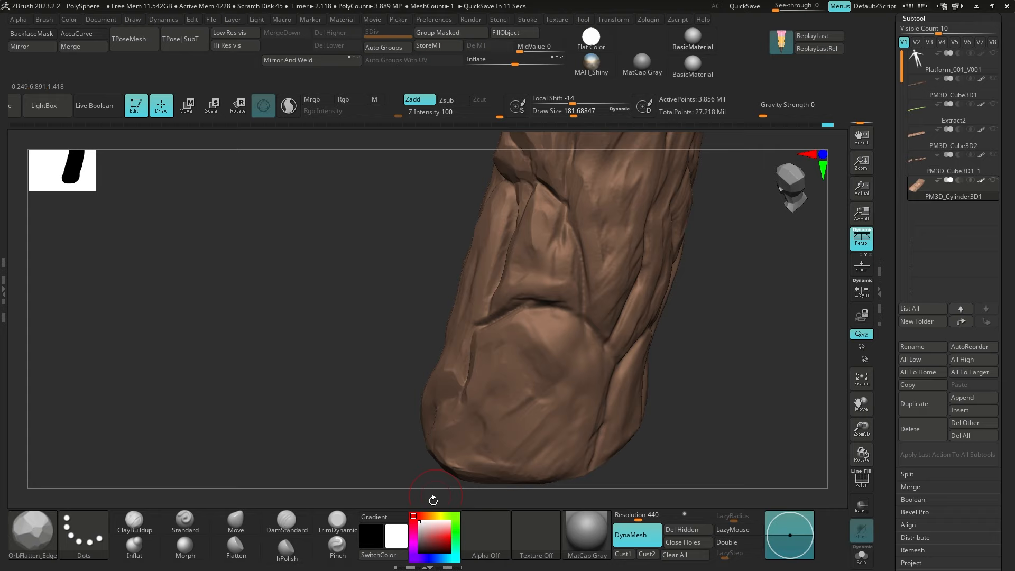
{"action": "right_click_drag", "start_coordinate": [433, 500], "coordinate": [524, 344]}
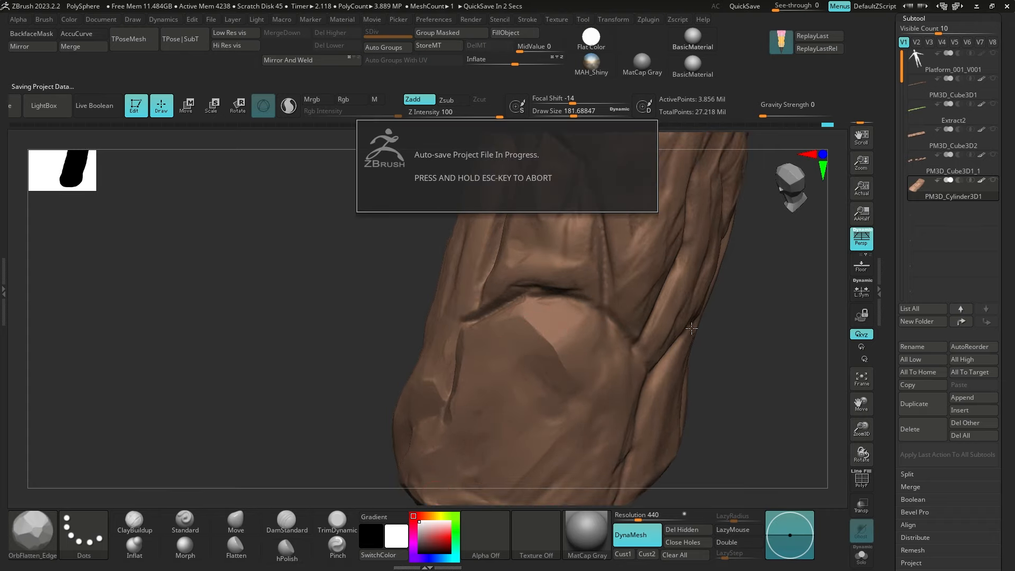
Facet the upper edge of the lower lobe along its bordering crack, reducing the draw size to about 94
{"action": "right_click_drag", "start_coordinate": [714, 356], "coordinate": [537, 285]}
{"action": "mouse_move", "coordinate": [538, 288]}
{"action": "left_mouse_down"}
{"action": "mouse_move", "coordinate": [598, 347]}
{"action": "mouse_move", "coordinate": [570, 263]}
{"action": "left_mouse_up"}
{"action": "key", "text": "s"}
{"action": "right_click_drag", "start_coordinate": [549, 220], "coordinate": [546, 259]}
{"action": "key", "text": "bracketleft"}
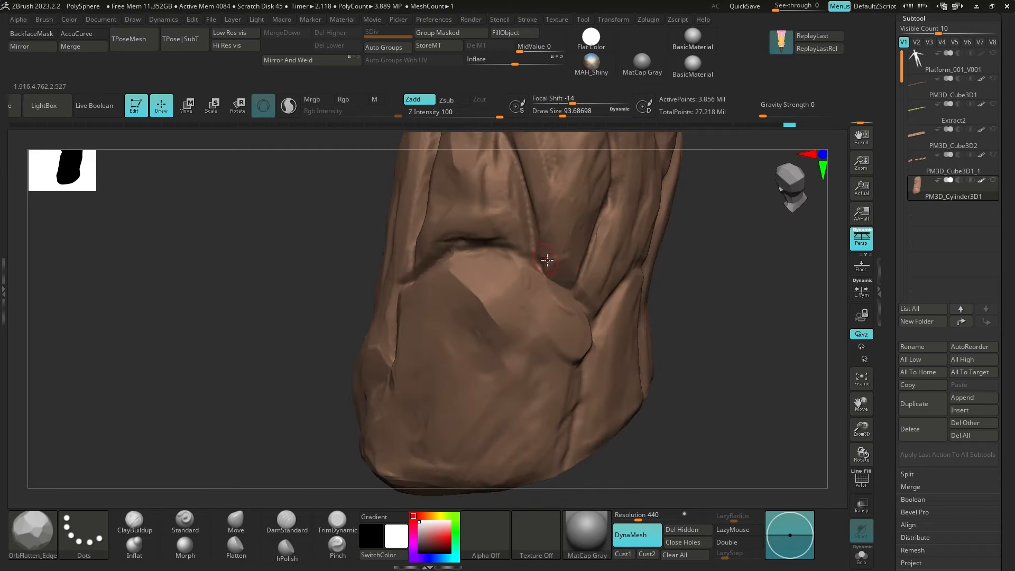
{"action": "key", "text": "bracketright"}
Flatten the lower lobe's side edge down to the base, raising the draw size from about 124 to 212
{"action": "right_click_drag", "start_coordinate": [594, 344], "coordinate": [545, 444]}
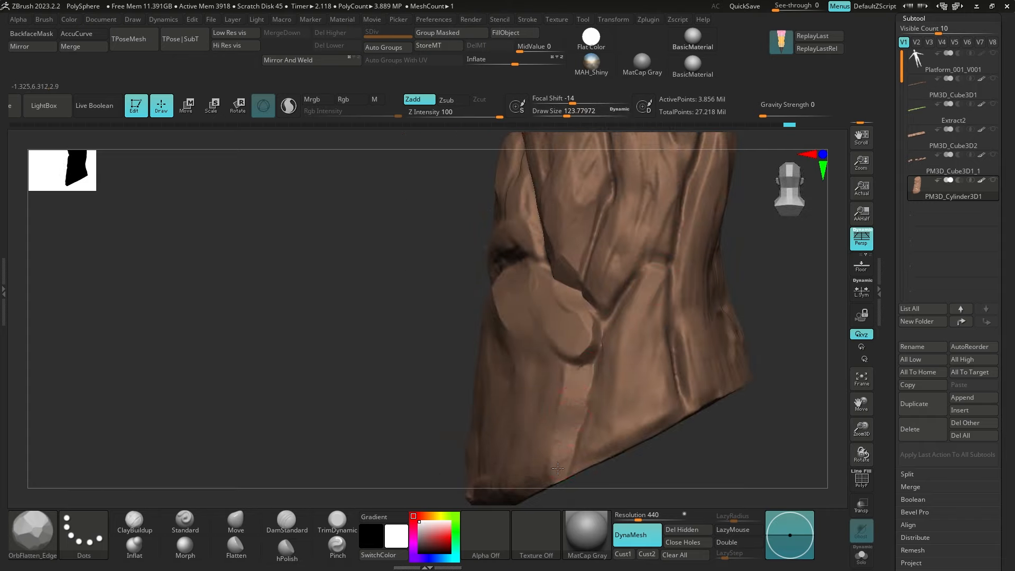
{"action": "mouse_move", "coordinate": [566, 356]}
{"action": "left_mouse_down"}
{"action": "mouse_move", "coordinate": [561, 370]}
{"action": "mouse_move", "coordinate": [581, 367]}
{"action": "mouse_move", "coordinate": [565, 383]}
{"action": "mouse_move", "coordinate": [573, 351]}
{"action": "left_mouse_up"}
{"action": "key", "text": "bracketright"}
{"action": "mouse_move", "coordinate": [406, 444]}
{"action": "right_mouse_down"}
{"action": "mouse_move", "coordinate": [551, 363]}
{"action": "mouse_move", "coordinate": [529, 423]}
{"action": "mouse_move", "coordinate": [521, 420]}
{"action": "right_mouse_up"}
{"action": "key", "text": "bracketright"}
{"action": "left_click_drag", "start_coordinate": [537, 393], "coordinate": [545, 405]}
Facet the broad strips above the base on the adjoining side, reducing the draw size from about 212 to 112
{"action": "mouse_move", "coordinate": [582, 328]}
{"action": "right_mouse_down", "text": "ctrl"}
{"action": "mouse_move", "coordinate": [605, 245]}
{"action": "mouse_move", "coordinate": [578, 356]}
{"action": "mouse_move", "coordinate": [634, 343]}
{"action": "right_mouse_up", "text": "ctrl"}
{"action": "mouse_move", "coordinate": [634, 344]}
{"action": "right_mouse_down", "text": "ctrl"}
{"action": "mouse_move", "coordinate": [643, 296]}
{"action": "mouse_move", "coordinate": [597, 392]}
{"action": "mouse_move", "coordinate": [526, 412]}
{"action": "right_mouse_up", "text": "ctrl"}
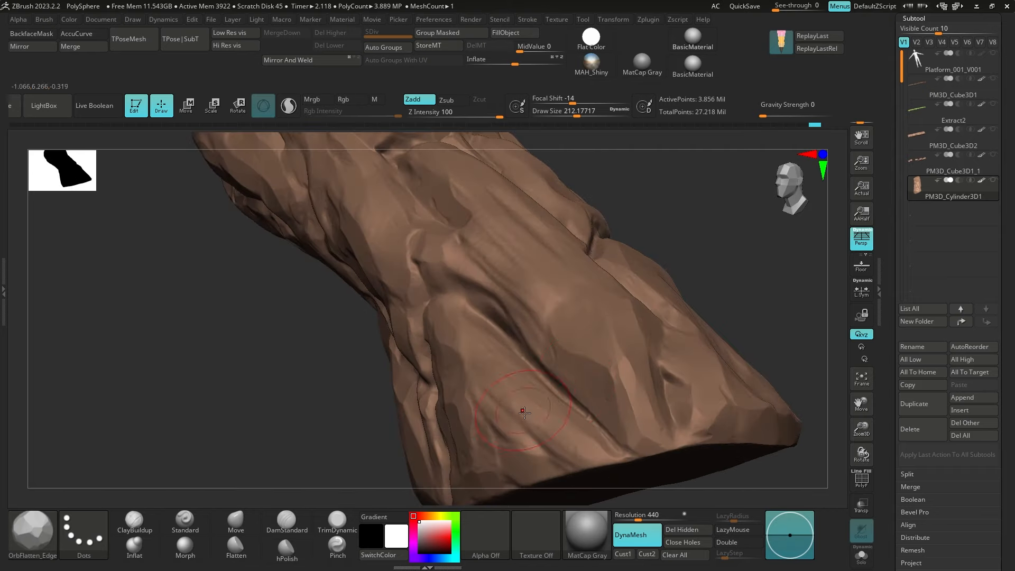
{"action": "key", "text": "bracketleft"}
{"action": "left_click_drag", "start_coordinate": [518, 428], "coordinate": [536, 439]}
{"action": "right_click_drag", "start_coordinate": [536, 439], "coordinate": [524, 412], "text": "ctrl"}
{"action": "mouse_move", "coordinate": [507, 415]}
{"action": "left_mouse_down"}
{"action": "mouse_move", "coordinate": [552, 428]}
{"action": "mouse_move", "coordinate": [456, 415]}
{"action": "left_mouse_up"}
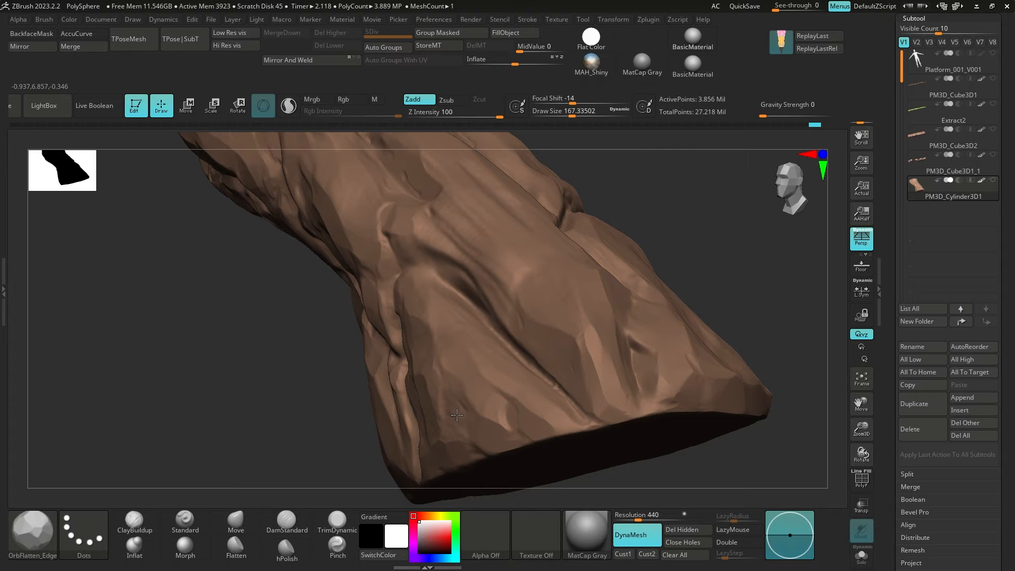
{"action": "key", "text": "bracketleft"}
Break up the rounded ridge's top and long crack edge with facets at draw sizes of about 94 to 104
{"action": "mouse_move", "coordinate": [441, 408]}
{"action": "right_mouse_down"}
{"action": "mouse_move", "coordinate": [453, 296]}
{"action": "mouse_move", "coordinate": [455, 322]}
{"action": "right_mouse_up"}
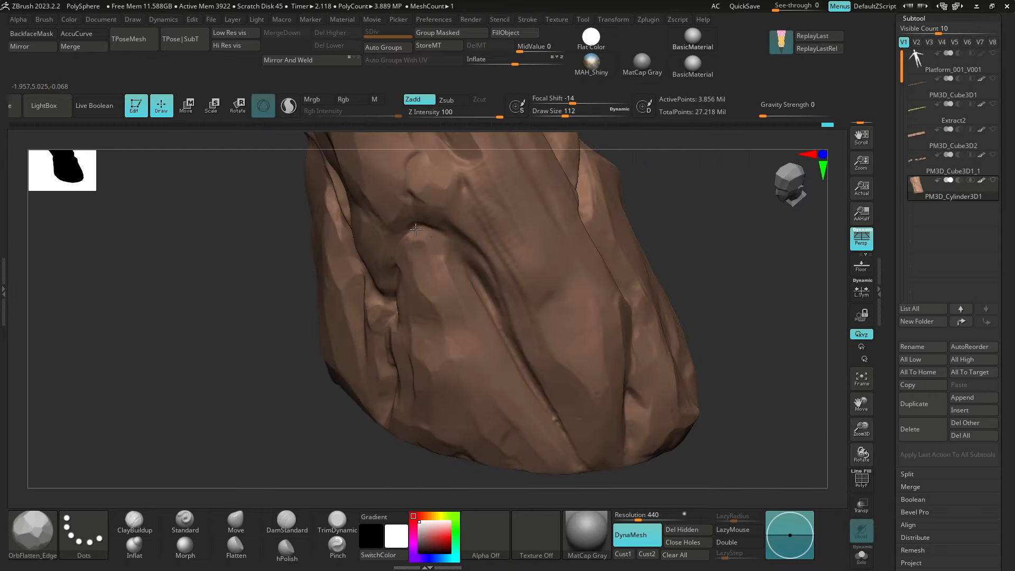
{"action": "key", "text": "bracketleft"}
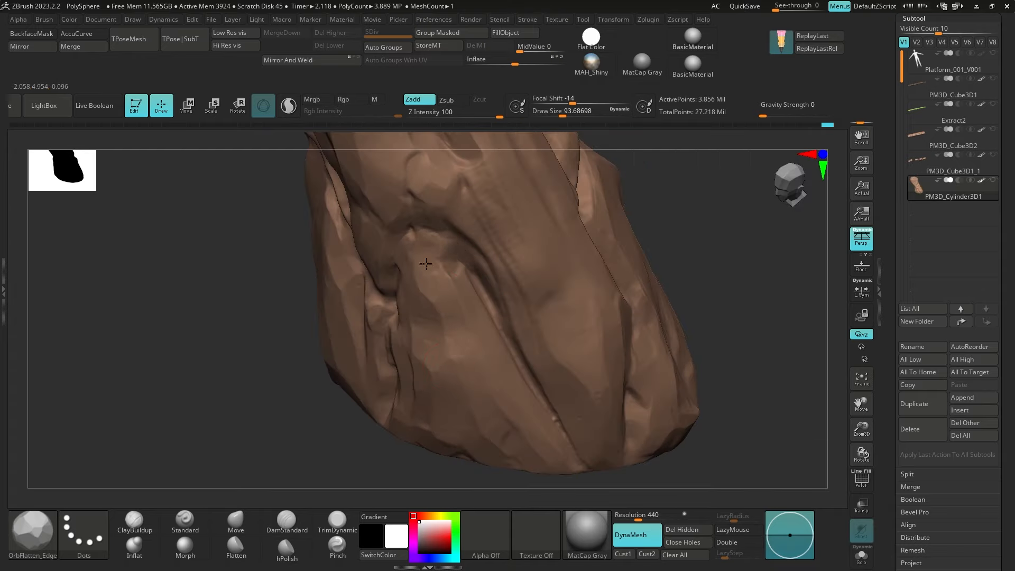
{"action": "key", "text": "bracketright"}
{"action": "mouse_move", "coordinate": [516, 362]}
{"action": "left_mouse_down"}
{"action": "mouse_move", "coordinate": [460, 264]}
{"action": "mouse_move", "coordinate": [476, 259]}
{"action": "mouse_move", "coordinate": [459, 264]}
{"action": "left_mouse_up"}
{"action": "key", "text": "s"}
{"action": "left_click", "coordinate": [443, 268]}
{"action": "key", "text": "bracketright"}
{"action": "mouse_move", "coordinate": [469, 325]}
{"action": "left_mouse_down"}
{"action": "mouse_move", "coordinate": [461, 281]}
{"action": "mouse_move", "coordinate": [489, 259]}
{"action": "mouse_move", "coordinate": [440, 225]}
{"action": "left_mouse_up"}
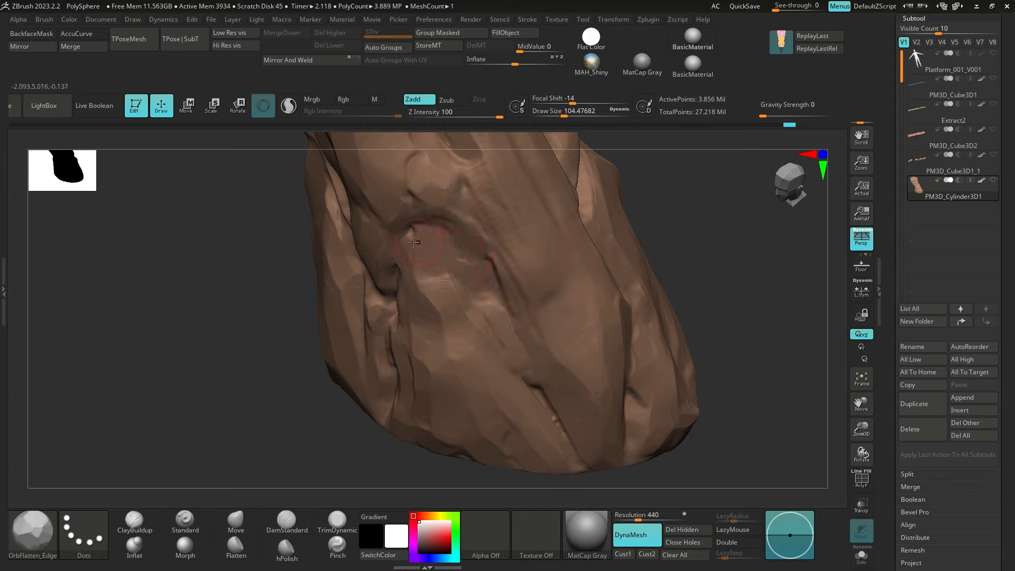
{"action": "mouse_move", "coordinate": [717, 304]}
{"action": "left_mouse_down"}
{"action": "mouse_move", "coordinate": [592, 256]}
{"action": "mouse_move", "coordinate": [600, 290]}
{"action": "mouse_move", "coordinate": [625, 272]}
{"action": "mouse_move", "coordinate": [630, 240]}
{"action": "mouse_move", "coordinate": [564, 192]}
{"action": "mouse_move", "coordinate": [637, 254]}
{"action": "mouse_move", "coordinate": [487, 337]}
{"action": "left_mouse_up"}
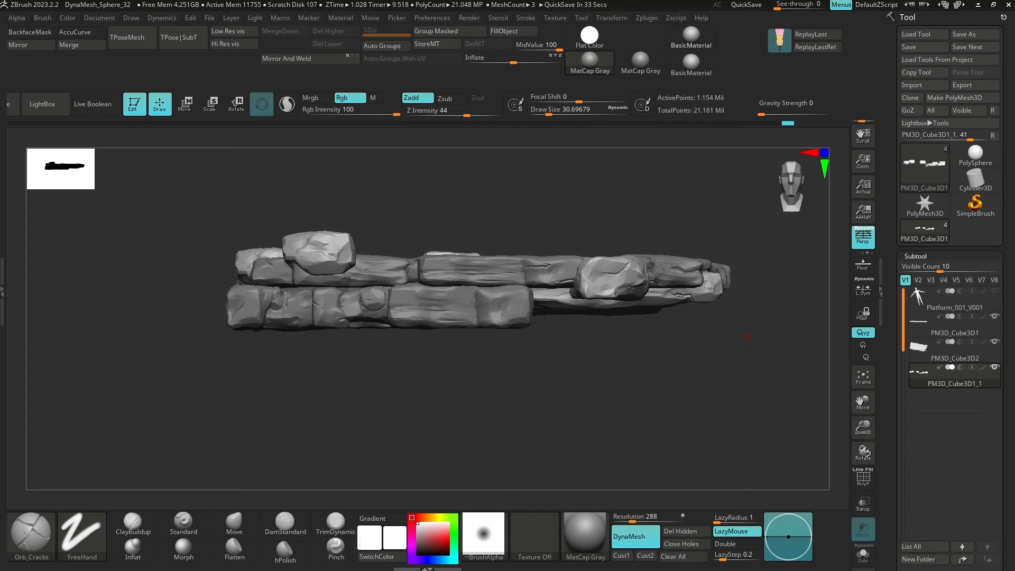
Carve cracks into the boulders on the rock platform with the Orb_Cracks brush, varying the draw size between about 27 and 56
{"action": "mouse_move", "coordinate": [581, 354]}
{"action": "left_mouse_down"}
{"action": "mouse_move", "coordinate": [616, 407]}
{"action": "mouse_move", "coordinate": [610, 356]}
{"action": "mouse_move", "coordinate": [584, 317]}
{"action": "mouse_move", "coordinate": [575, 340]}
{"action": "mouse_move", "coordinate": [506, 339]}
{"action": "left_mouse_up"}
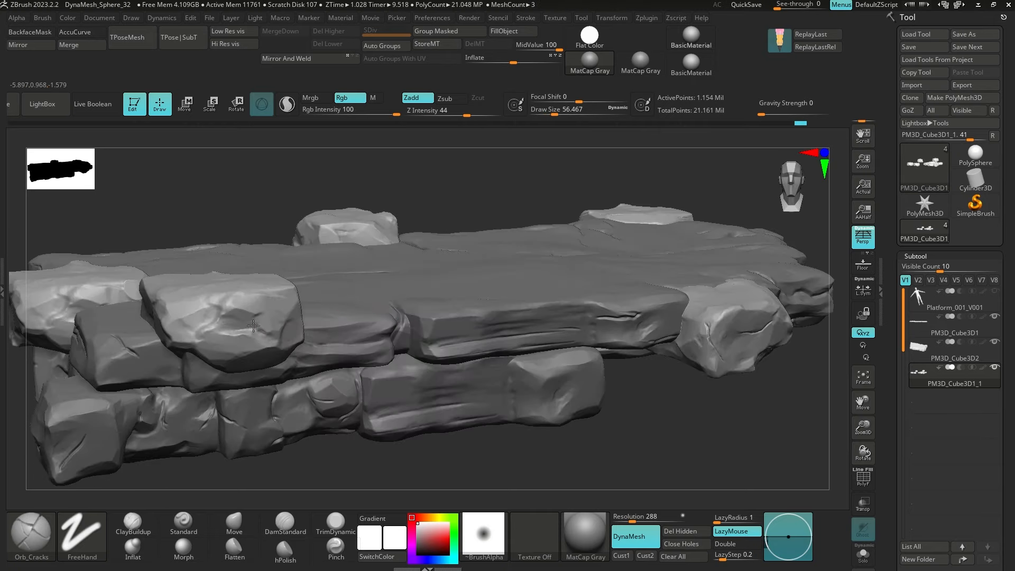
{"action": "mouse_move", "coordinate": [374, 163]}
{"action": "left_mouse_down"}
{"action": "mouse_move", "coordinate": [646, 283]}
{"action": "mouse_move", "coordinate": [584, 374]}
{"action": "mouse_move", "coordinate": [536, 379]}
{"action": "left_mouse_up"}
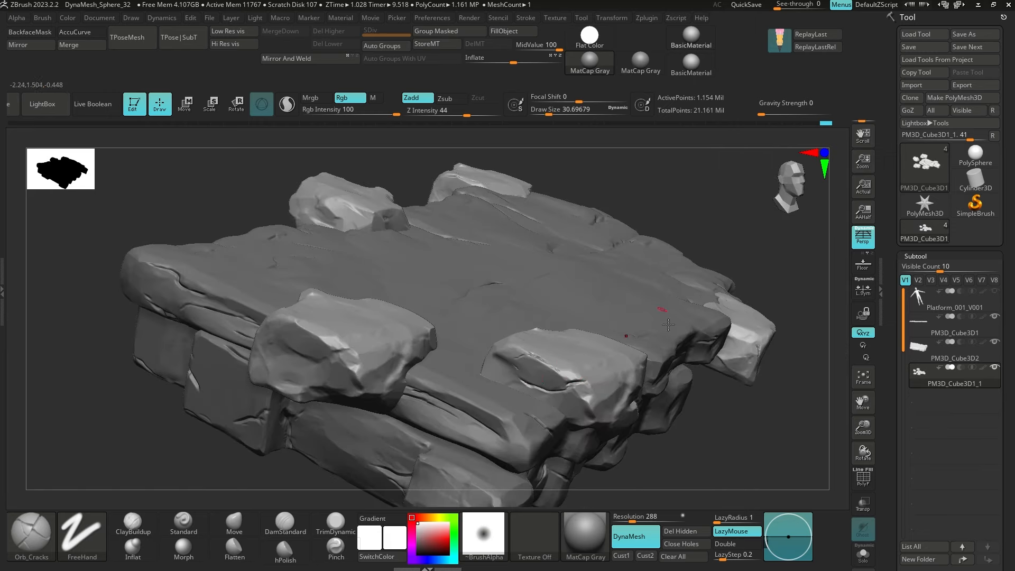
{"action": "left_click_drag", "start_coordinate": [668, 325], "coordinate": [349, 346]}
{"action": "mouse_move", "coordinate": [431, 366]}
{"action": "right_mouse_down"}
{"action": "mouse_move", "coordinate": [469, 156]}
{"action": "mouse_move", "coordinate": [481, 169]}
{"action": "right_mouse_up"}
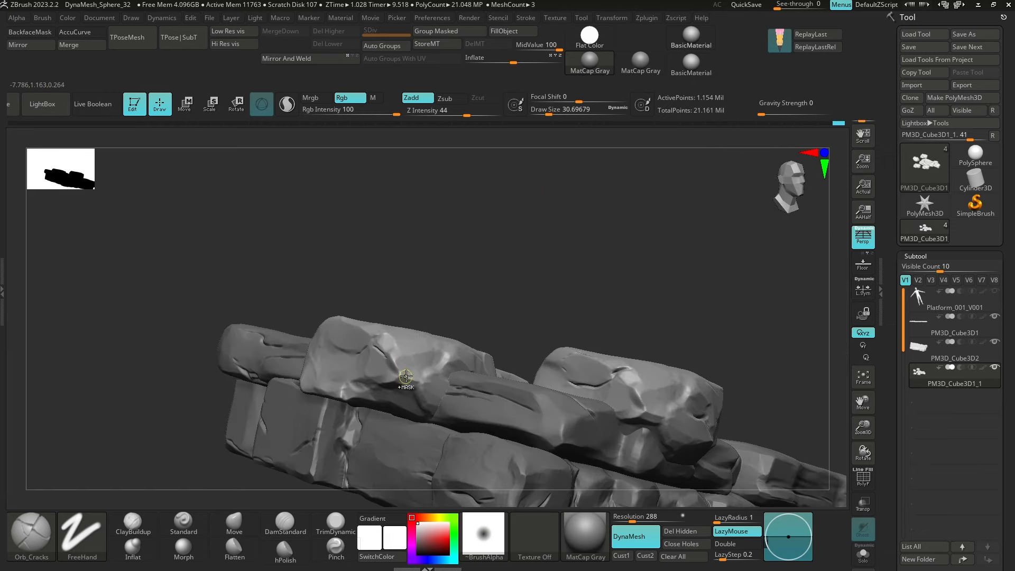
{"action": "right_click_drag", "start_coordinate": [400, 375], "coordinate": [510, 326]}
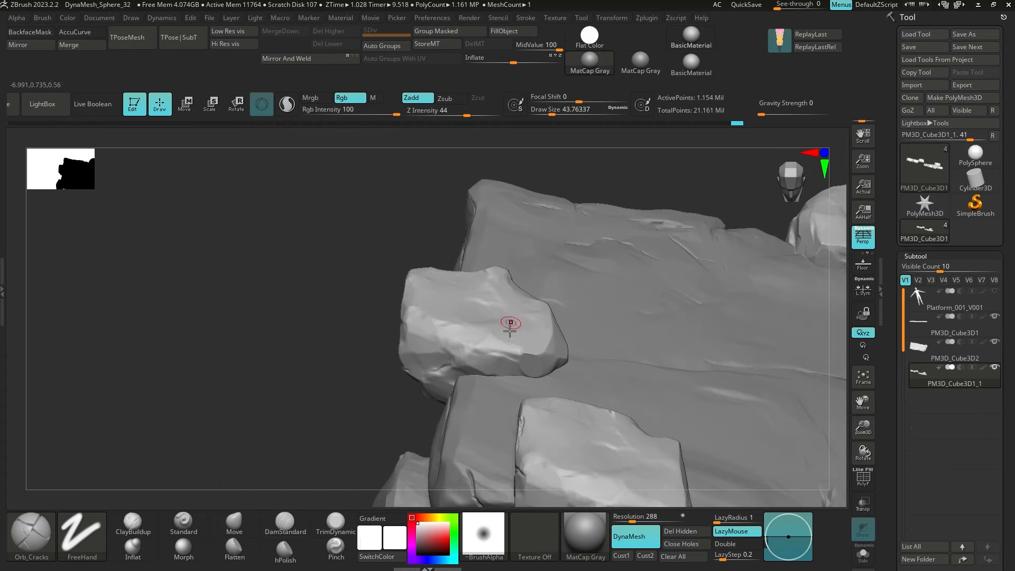
{"action": "mouse_move", "coordinate": [457, 275]}
{"action": "right_mouse_down"}
{"action": "mouse_move", "coordinate": [403, 271]}
{"action": "mouse_move", "coordinate": [419, 288]}
{"action": "mouse_move", "coordinate": [492, 243]}
{"action": "mouse_move", "coordinate": [562, 222]}
{"action": "mouse_move", "coordinate": [466, 312]}
{"action": "right_mouse_up"}
{"action": "right_click_drag", "start_coordinate": [573, 212], "coordinate": [534, 232]}
{"action": "left_click_drag", "start_coordinate": [477, 348], "coordinate": [489, 366]}
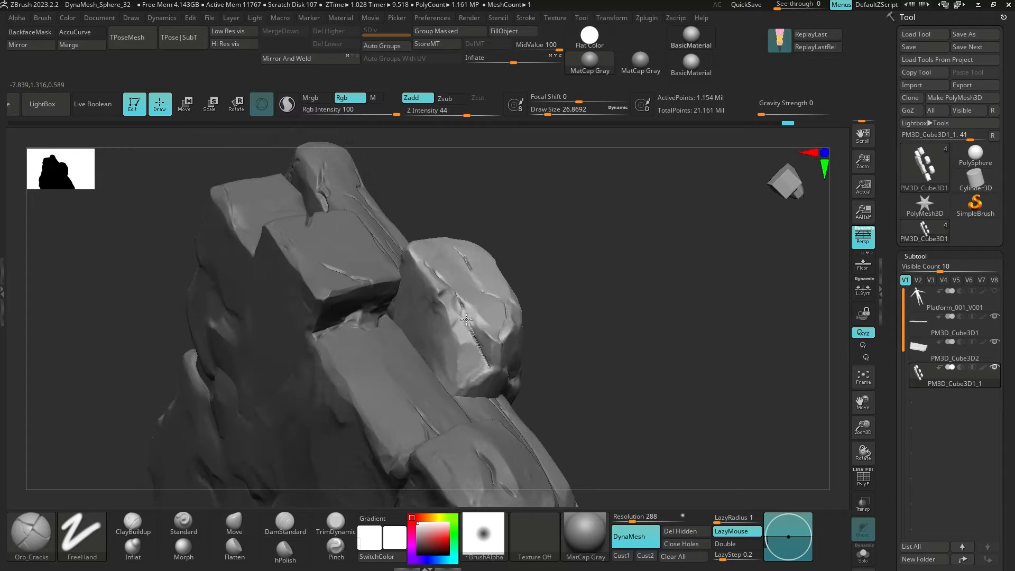
Select the PM3D_Cube3D2 subtool and carve cracks into its stone blocks with Orb_Cracks at draw sizes of about 27 to 29
{"action": "mouse_move", "coordinate": [550, 253]}
{"action": "right_mouse_down"}
{"action": "mouse_move", "coordinate": [585, 172]}
{"action": "mouse_move", "coordinate": [550, 212]}
{"action": "right_mouse_up"}
{"action": "left_click", "coordinate": [487, 318], "text": "alt"}
{"action": "mouse_move", "coordinate": [590, 196]}
{"action": "right_mouse_down"}
{"action": "mouse_move", "coordinate": [598, 184]}
{"action": "mouse_move", "coordinate": [562, 253]}
{"action": "mouse_move", "coordinate": [550, 242]}
{"action": "mouse_move", "coordinate": [672, 281]}
{"action": "mouse_move", "coordinate": [437, 382]}
{"action": "right_mouse_up"}
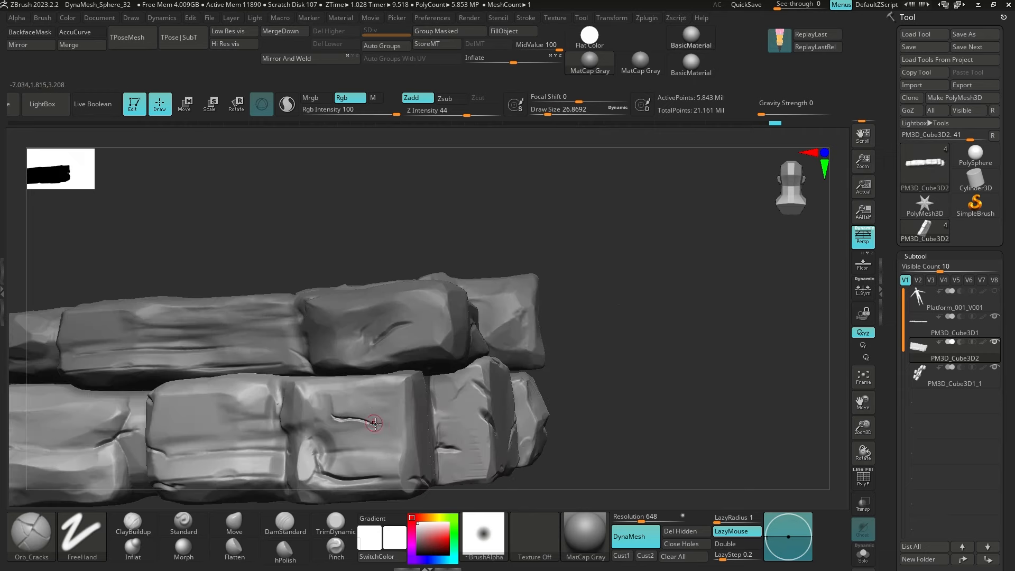
{"action": "left_click_drag", "start_coordinate": [381, 425], "coordinate": [392, 423]}
{"action": "right_click_drag", "start_coordinate": [456, 390], "coordinate": [418, 386]}
{"action": "right_click_drag", "start_coordinate": [415, 432], "coordinate": [418, 429]}
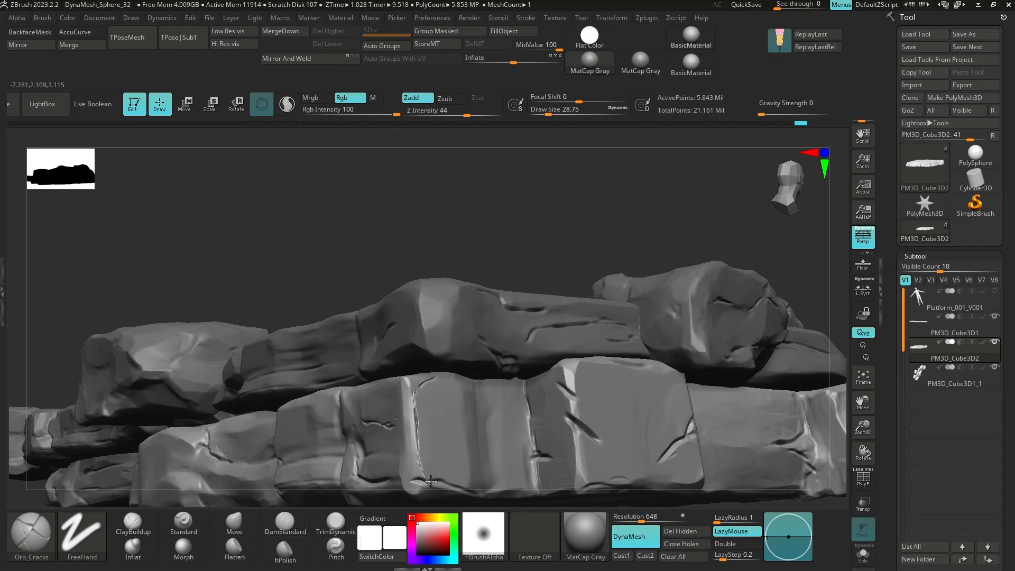
Carve fine cracks into the lower stone blocks beneath the middle boulder, reducing the draw size from about 29 to 20
{"action": "right_click_drag", "start_coordinate": [655, 505], "coordinate": [635, 282]}
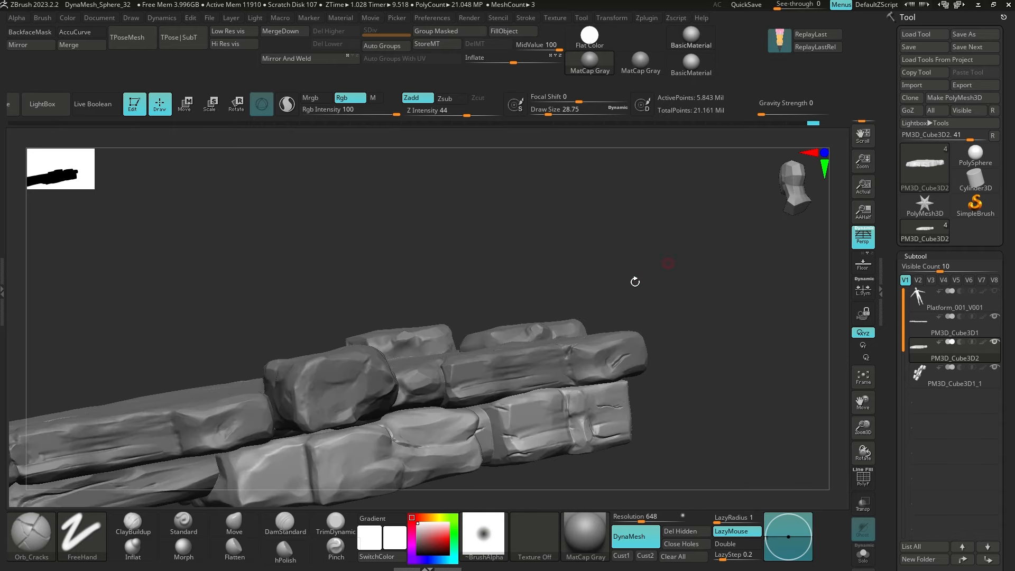
{"action": "right_click_drag", "start_coordinate": [550, 371], "coordinate": [571, 243]}
{"action": "right_click_drag", "start_coordinate": [394, 282], "coordinate": [377, 343], "text": "ctrl"}
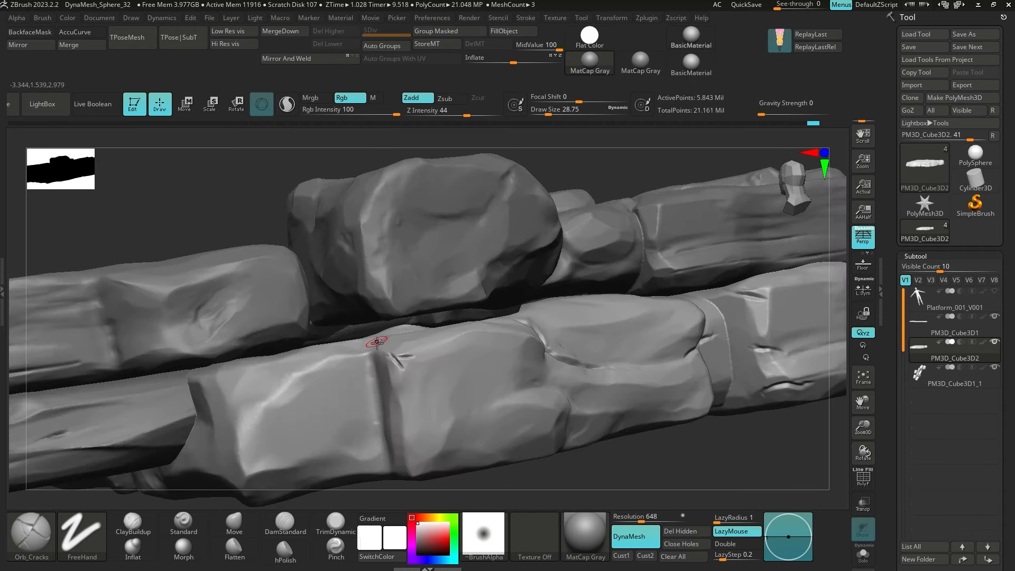
{"action": "right_click_drag", "start_coordinate": [377, 400], "coordinate": [389, 349]}
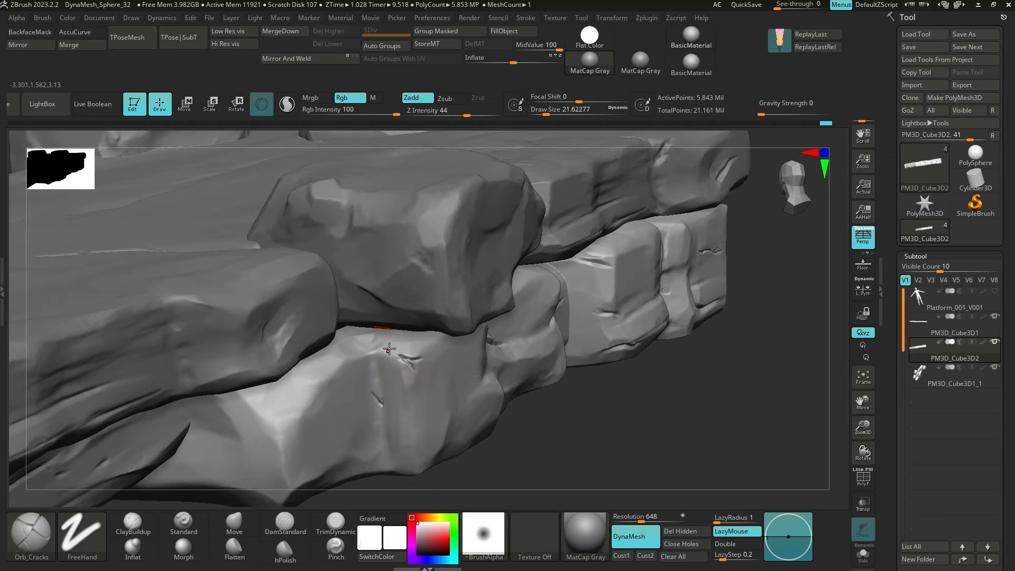
{"action": "right_click_drag", "start_coordinate": [416, 417], "coordinate": [476, 481], "text": "ctrl"}
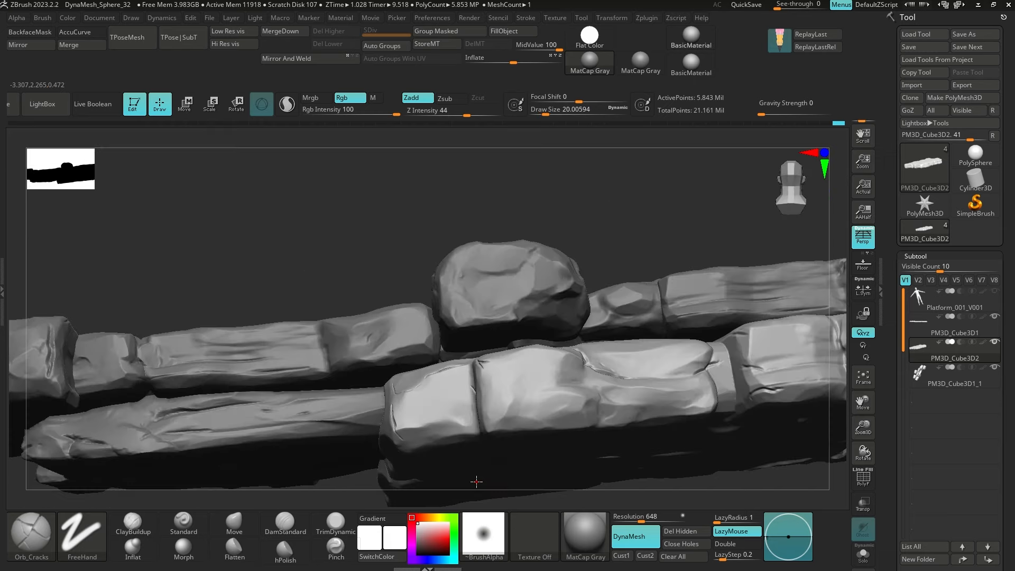
{"action": "right_click_drag", "start_coordinate": [567, 496], "coordinate": [455, 429], "text": "ctrl"}
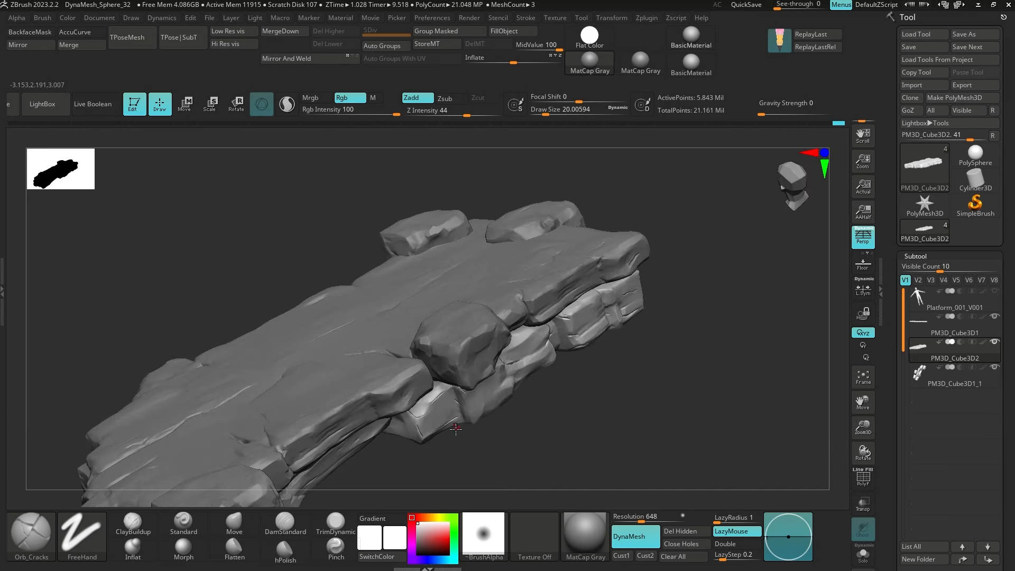
Flatten the end block below the middle boulder with OrbFlatten_Edge at a draw size of about 56
{"action": "left_click", "coordinate": [32, 536]}
{"action": "left_click", "coordinate": [364, 434]}
{"action": "right_click_drag", "start_coordinate": [520, 477], "coordinate": [497, 417]}
{"action": "right_click_drag", "start_coordinate": [497, 417], "coordinate": [470, 476], "text": "ctrl"}
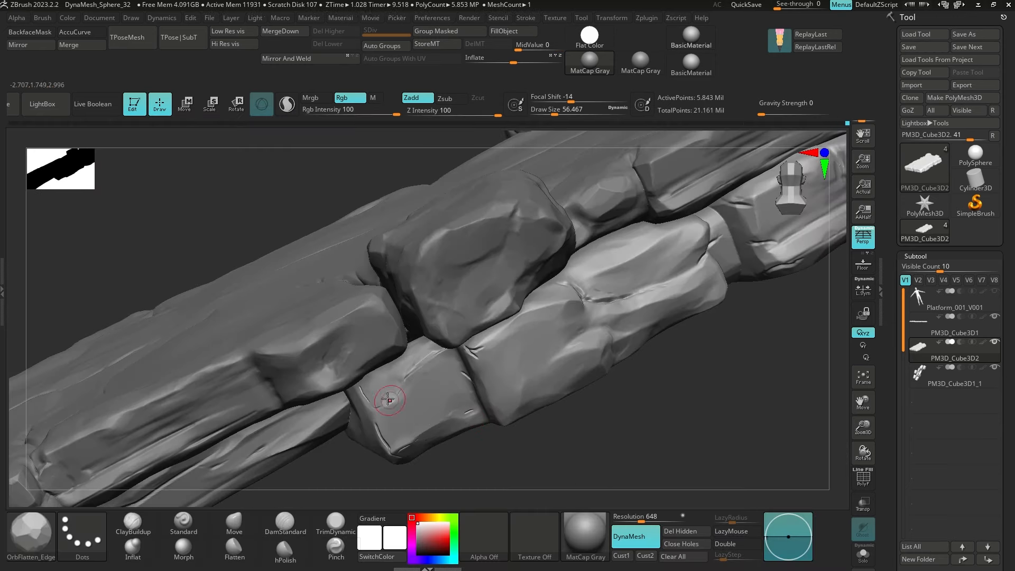
Switch to the Move brush with a draw size of about 51 and save the file to disk
{"action": "mouse_move", "coordinate": [471, 351]}
{"action": "right_mouse_down"}
{"action": "mouse_move", "coordinate": [562, 310]}
{"action": "mouse_move", "coordinate": [585, 465]}
{"action": "mouse_move", "coordinate": [543, 442]}
{"action": "mouse_move", "coordinate": [603, 471]}
{"action": "mouse_move", "coordinate": [578, 460]}
{"action": "right_mouse_up"}
{"action": "key", "text": "b"}
{"action": "key", "text": "m"}
{"action": "key", "text": "v"}
{"action": "key", "text": "s"}
{"action": "left_click", "coordinate": [666, 416]}
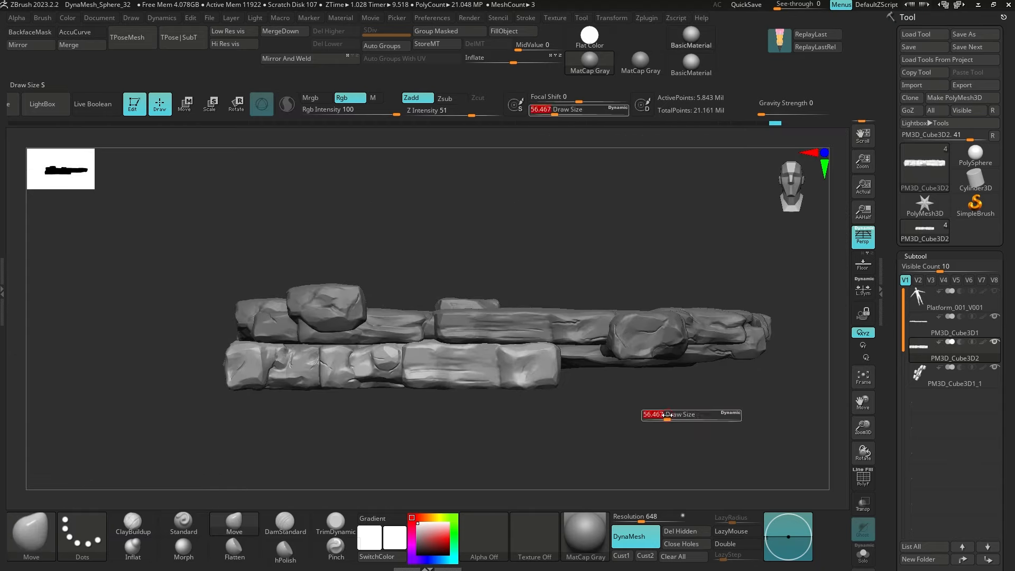
{"action": "mouse_move", "coordinate": [666, 417]}
{"action": "right_mouse_down"}
{"action": "mouse_move", "coordinate": [642, 467]}
{"action": "mouse_move", "coordinate": [650, 444]}
{"action": "mouse_move", "coordinate": [557, 478]}
{"action": "mouse_move", "coordinate": [629, 449]}
{"action": "right_mouse_up"}
{"action": "double_click", "coordinate": [489, 193]}
{"action": "left_click", "coordinate": [543, 278]}
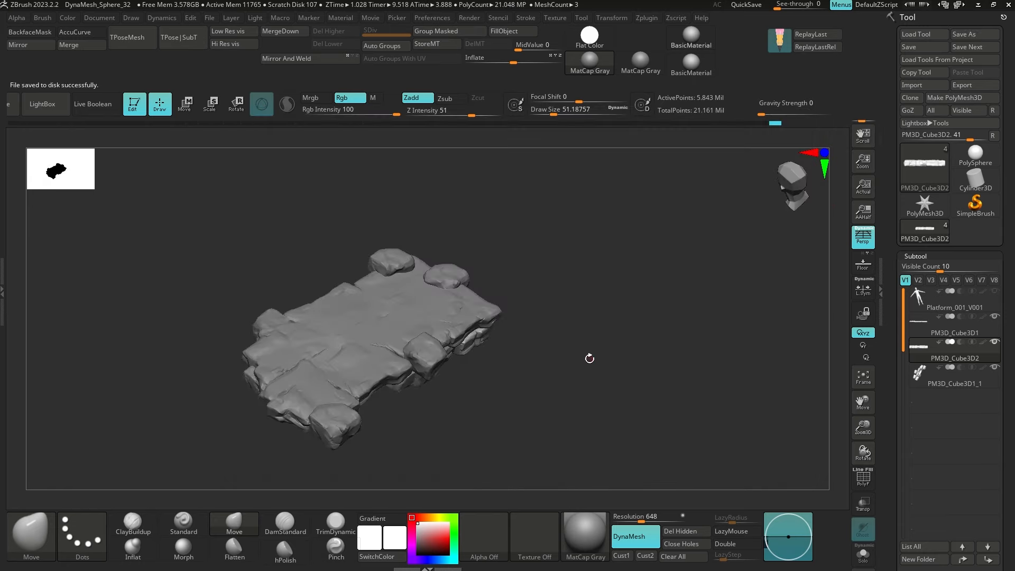
Isolate the PM3D_Cube3D2 subtool and build up the block next to its end stone with ClayBuildup at draw sizes of about 163 to 192
{"action": "mouse_move", "coordinate": [561, 297]}
{"action": "right_mouse_down"}
{"action": "mouse_move", "coordinate": [564, 356]}
{"action": "mouse_move", "coordinate": [639, 322]}
{"action": "mouse_move", "coordinate": [555, 354]}
{"action": "mouse_move", "coordinate": [576, 432]}
{"action": "mouse_move", "coordinate": [261, 423]}
{"action": "right_mouse_up"}
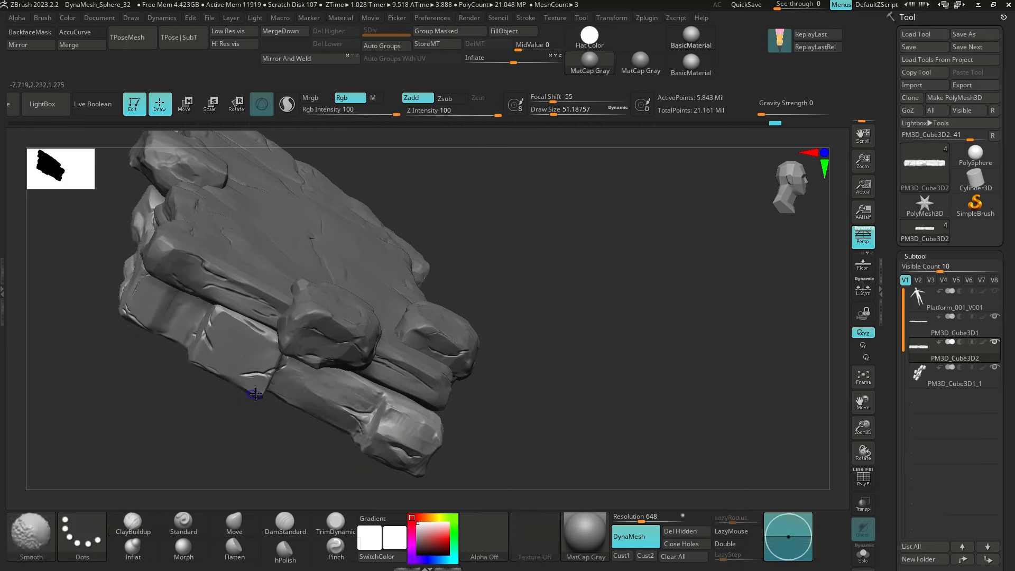
{"action": "key", "text": "alt+s"}
{"action": "key", "text": "b"}
{"action": "key", "text": "c"}
{"action": "key", "text": "b"}
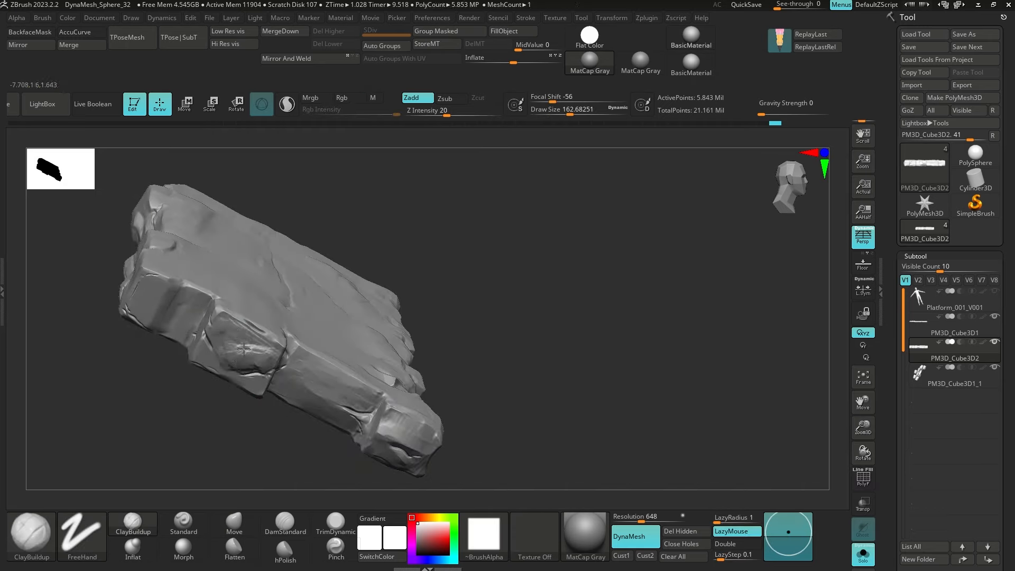
{"action": "right_click_drag", "start_coordinate": [243, 349], "coordinate": [226, 374]}
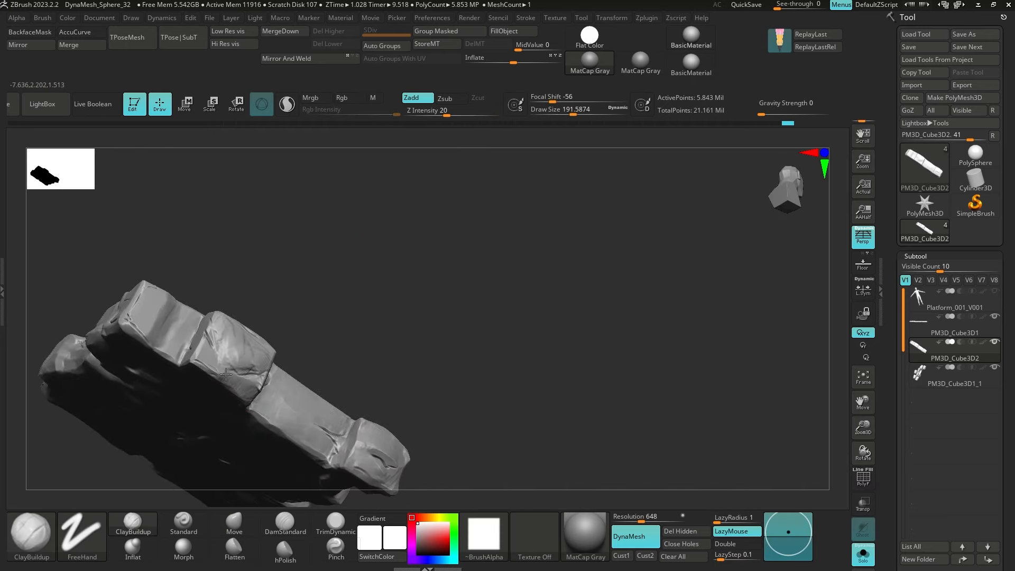
{"action": "mouse_move", "coordinate": [295, 305]}
{"action": "right_mouse_down"}
{"action": "mouse_move", "coordinate": [141, 286]}
{"action": "mouse_move", "coordinate": [515, 290]}
{"action": "mouse_move", "coordinate": [302, 335]}
{"action": "right_mouse_up"}
Flatten the built-up block beside the end stone with OrbFlatten_Edge at a draw size of about 94
{"action": "key", "text": "b"}
{"action": "mouse_move", "coordinate": [357, 410]}
{"action": "right_mouse_down"}
{"action": "mouse_move", "coordinate": [369, 415]}
{"action": "mouse_move", "coordinate": [342, 453]}
{"action": "mouse_move", "coordinate": [402, 423]}
{"action": "right_mouse_up"}
{"action": "key", "text": "o"}
{"action": "key", "text": "f"}
{"action": "left_click_drag", "start_coordinate": [362, 379], "coordinate": [359, 403]}
{"action": "mouse_move", "coordinate": [351, 415]}
{"action": "right_mouse_down"}
{"action": "mouse_move", "coordinate": [276, 501]}
{"action": "mouse_move", "coordinate": [290, 476]}
{"action": "right_mouse_up"}
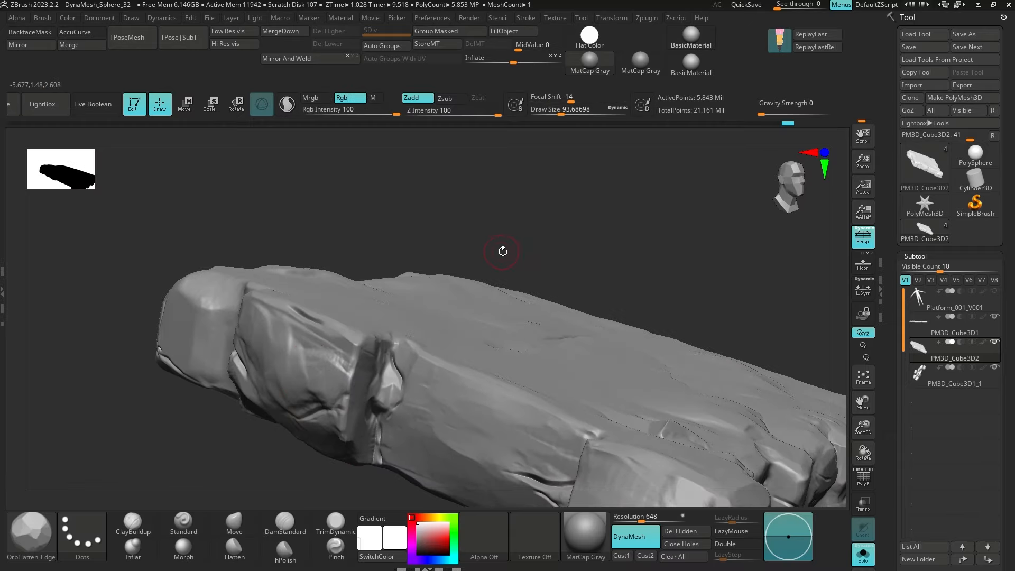
Facet the front, underside and side faces of the built-up block at draw sizes of about 68 to 77
{"action": "mouse_move", "coordinate": [503, 252]}
{"action": "right_mouse_down"}
{"action": "mouse_move", "coordinate": [499, 238]}
{"action": "mouse_move", "coordinate": [455, 296]}
{"action": "right_mouse_up"}
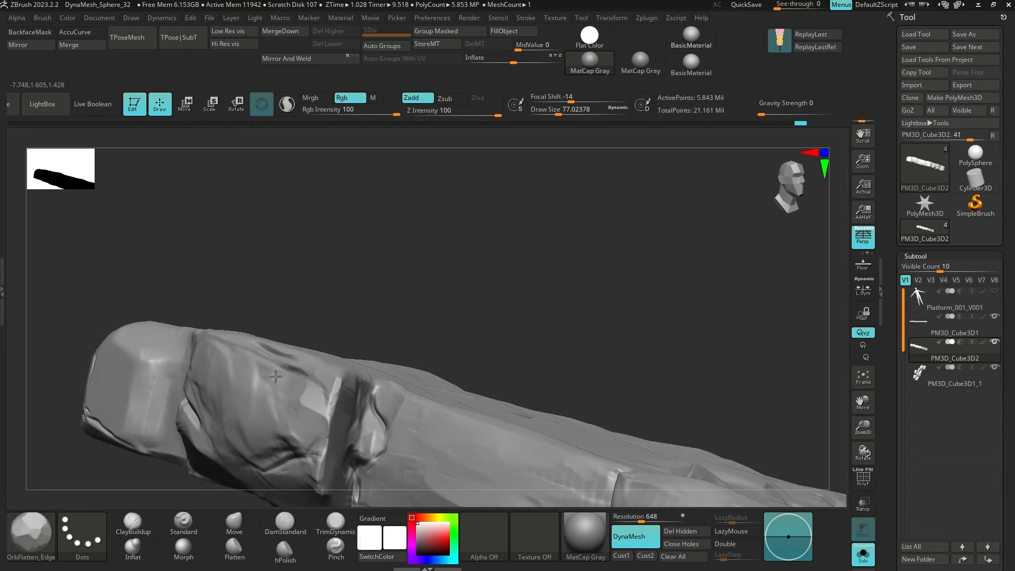
{"action": "right_click_drag", "start_coordinate": [249, 446], "coordinate": [381, 368]}
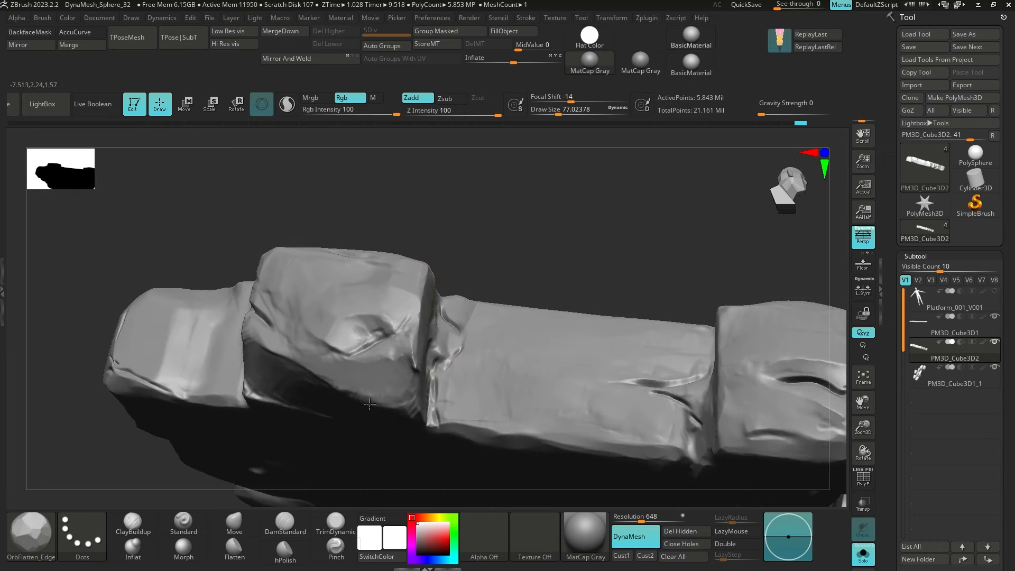
{"action": "right_click_drag", "start_coordinate": [370, 403], "coordinate": [353, 380]}
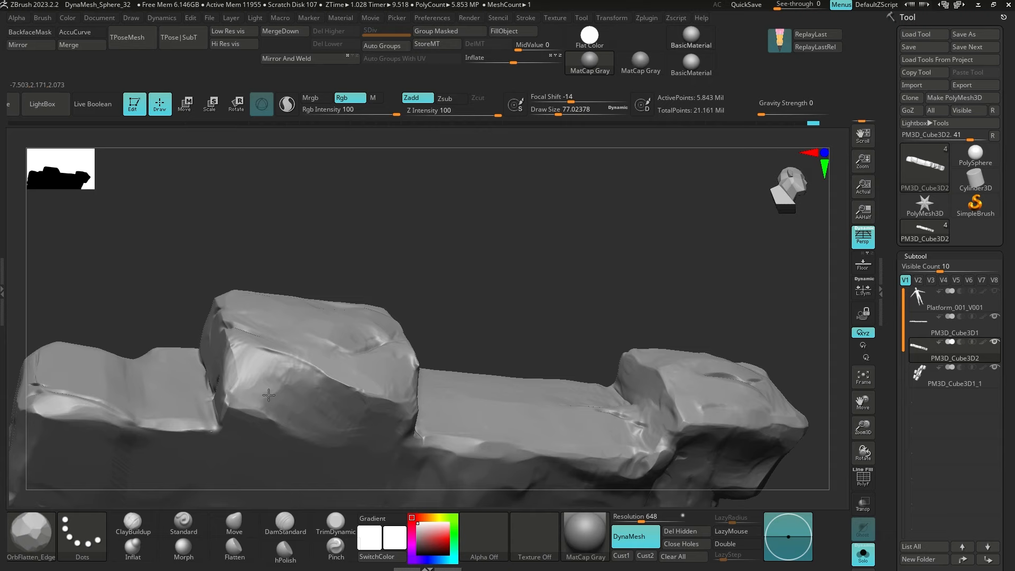
{"action": "right_click_drag", "start_coordinate": [269, 395], "coordinate": [224, 365]}
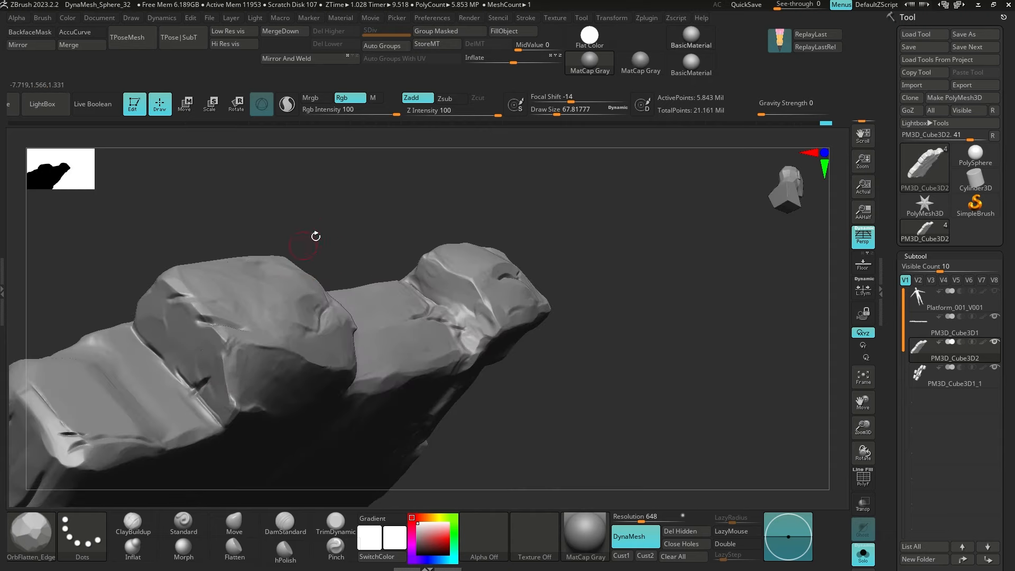
{"action": "right_click_drag", "start_coordinate": [315, 236], "coordinate": [218, 350]}
{"action": "mouse_move", "coordinate": [284, 315]}
{"action": "right_mouse_down"}
{"action": "mouse_move", "coordinate": [388, 256]}
{"action": "mouse_move", "coordinate": [207, 377]}
{"action": "mouse_move", "coordinate": [203, 317]}
{"action": "right_mouse_up"}
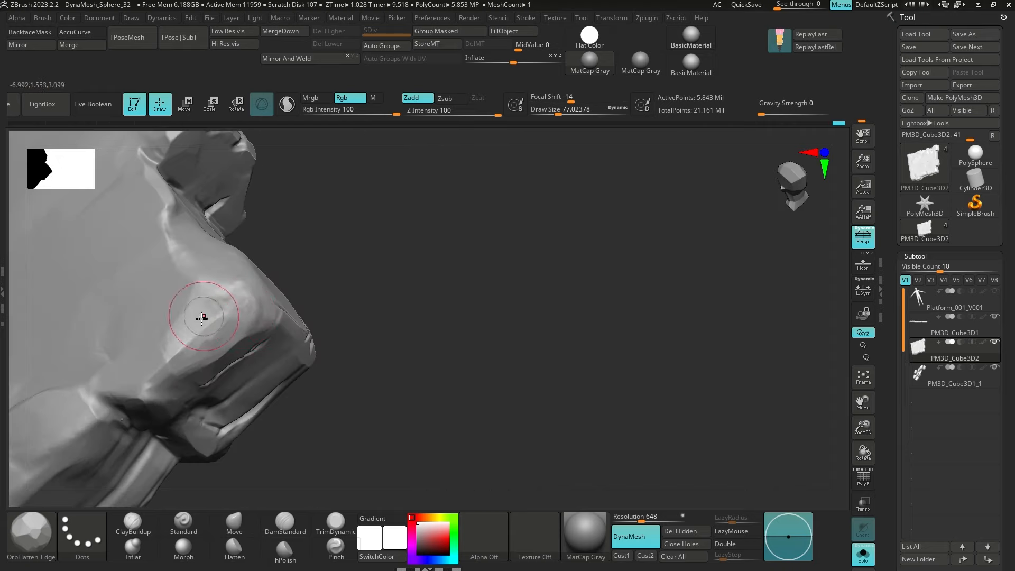
Flatten the rounded top edges at the slab's protruding corner with OrbFlatten_Edge at a draw size of about 77
{"action": "right_click_drag", "start_coordinate": [157, 369], "coordinate": [240, 273]}
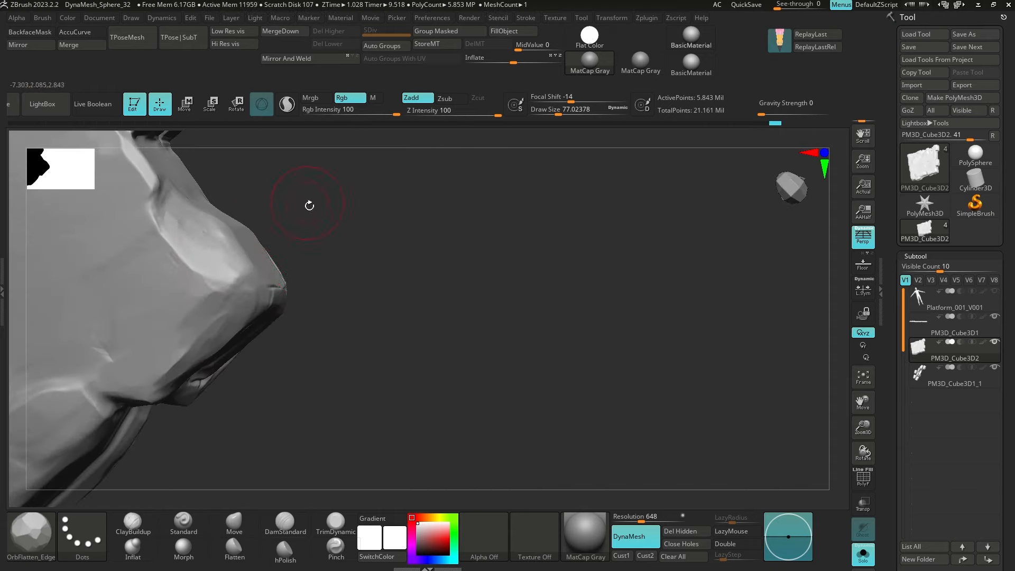
{"action": "right_click_drag", "start_coordinate": [309, 205], "coordinate": [246, 246]}
{"action": "left_click_drag", "start_coordinate": [236, 206], "coordinate": [191, 179]}
{"action": "mouse_move", "coordinate": [362, 199]}
{"action": "right_mouse_down", "text": "ctrl"}
{"action": "mouse_move", "coordinate": [362, 179]}
{"action": "mouse_move", "coordinate": [407, 304]}
{"action": "right_mouse_up", "text": "ctrl"}
{"action": "left_click_drag", "start_coordinate": [249, 307], "coordinate": [232, 297]}
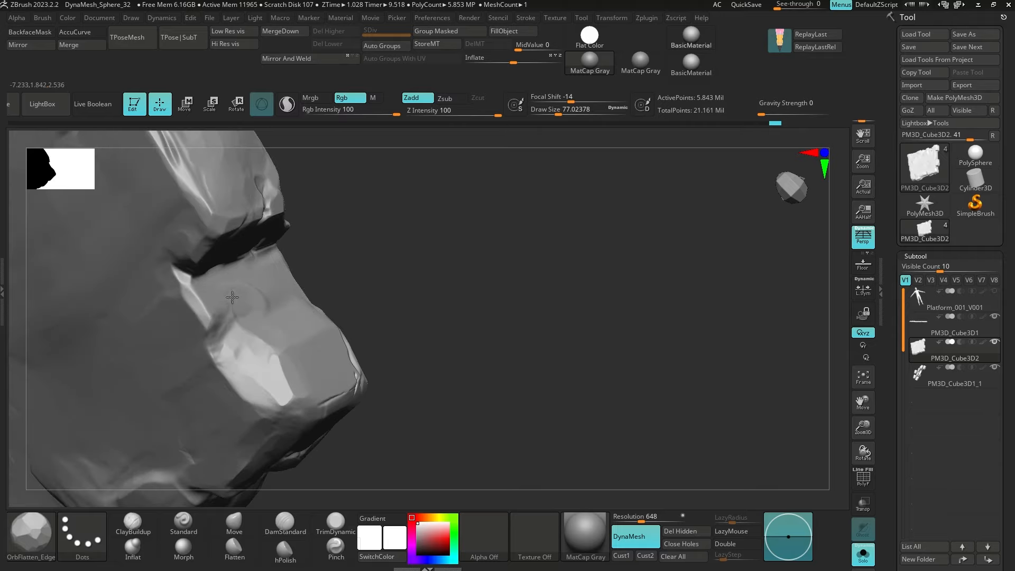
Bring the other subtools back into view and select the upper slab, PM3D_Cube3D1
{"action": "right_click_drag", "start_coordinate": [376, 288], "coordinate": [340, 228], "text": "ctrl"}
{"action": "mouse_move", "coordinate": [340, 227]}
{"action": "right_mouse_down"}
{"action": "mouse_move", "coordinate": [399, 285]}
{"action": "mouse_move", "coordinate": [423, 380]}
{"action": "mouse_move", "coordinate": [488, 460]}
{"action": "mouse_move", "coordinate": [474, 418]}
{"action": "mouse_move", "coordinate": [537, 442]}
{"action": "mouse_move", "coordinate": [535, 396]}
{"action": "right_mouse_up"}
{"action": "key", "text": "alt+s"}
{"action": "key", "text": "s"}
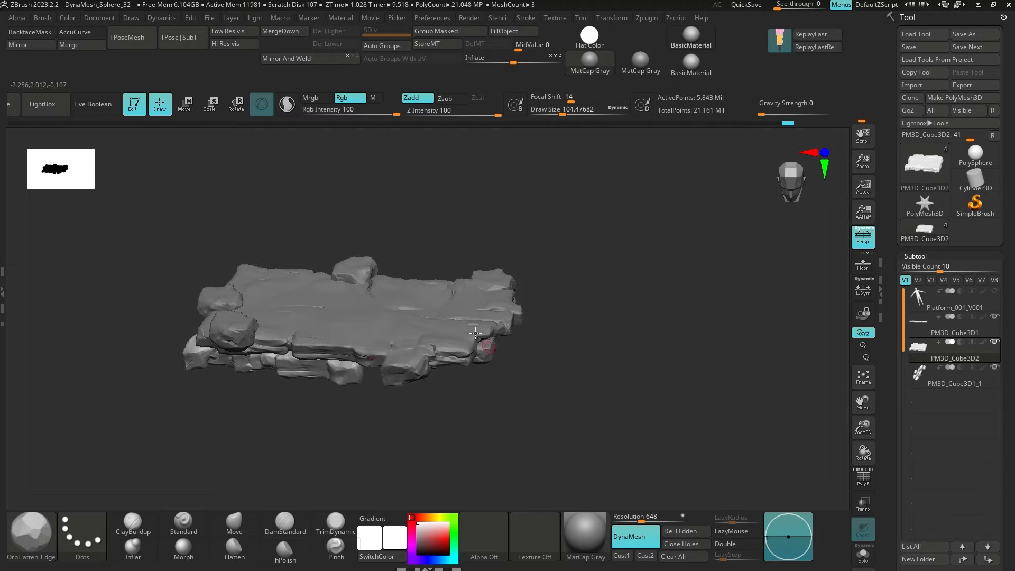
{"action": "left_click", "coordinate": [483, 348], "text": "alt"}
{"action": "key", "text": "s"}
{"action": "right_click_drag", "start_coordinate": [560, 325], "coordinate": [573, 344], "text": "shift"}
{"action": "left_click_drag", "start_coordinate": [149, 249], "coordinate": [567, 312], "text": "ctrl"}
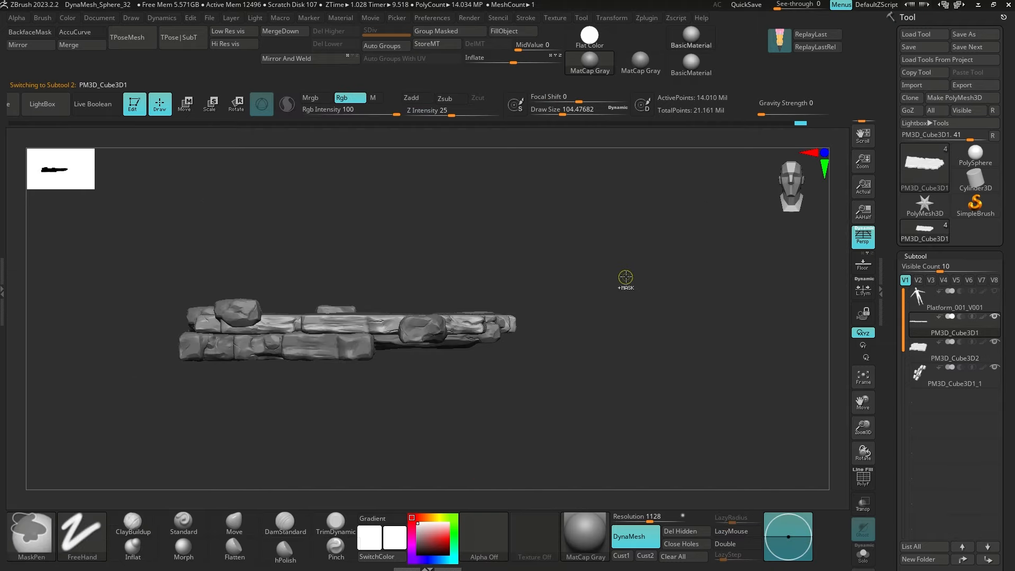
{"action": "left_click_drag", "start_coordinate": [623, 278], "coordinate": [618, 302]}
{"action": "left_click_drag", "start_coordinate": [215, 418], "coordinate": [226, 435], "text": "shift"}
{"action": "left_click_drag", "start_coordinate": [232, 446], "coordinate": [251, 469], "text": "ctrl"}
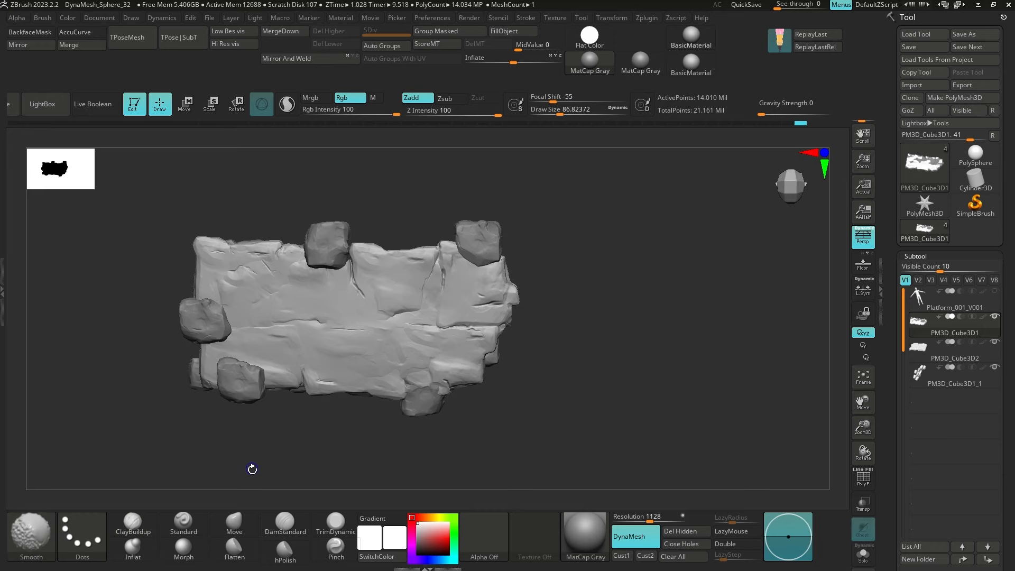
{"action": "mouse_move", "coordinate": [648, 287]}
{"action": "left_mouse_down"}
{"action": "mouse_move", "coordinate": [609, 310]}
{"action": "mouse_move", "coordinate": [609, 285]}
{"action": "left_mouse_up"}
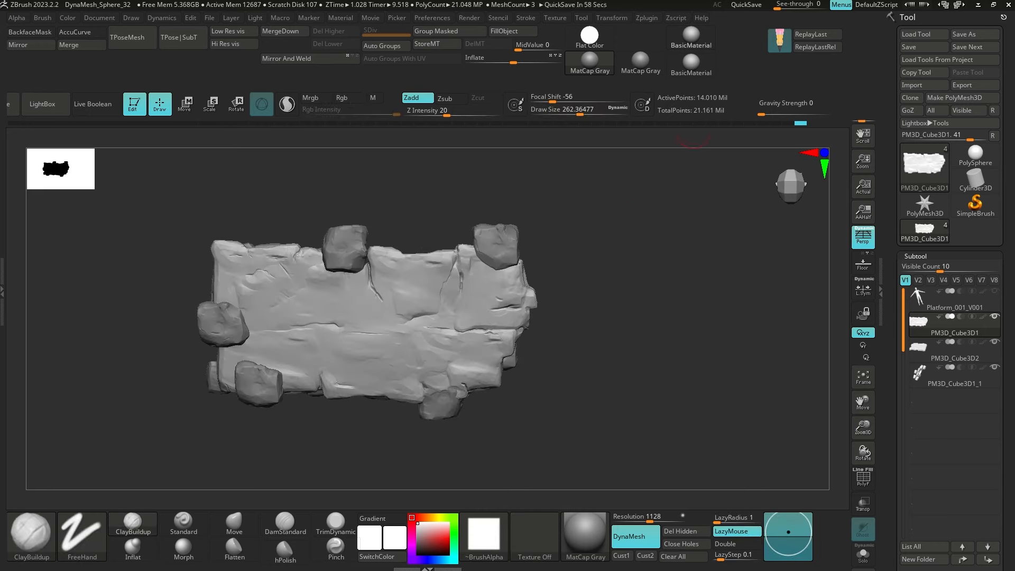
Choose a light brown colour and switch the platform's material to BasicMaterial
{"action": "left_click_drag", "start_coordinate": [708, 389], "coordinate": [429, 490]}
{"action": "left_click", "coordinate": [424, 517]}
{"action": "mouse_move", "coordinate": [434, 528]}
{"action": "left_mouse_down"}
{"action": "mouse_move", "coordinate": [443, 530]}
{"action": "mouse_move", "coordinate": [429, 530]}
{"action": "left_mouse_up"}
{"action": "left_click_drag", "start_coordinate": [508, 439], "coordinate": [501, 478], "text": "alt"}
{"action": "left_click", "coordinate": [432, 533]}
{"action": "left_click_drag", "start_coordinate": [427, 532], "coordinate": [431, 533]}
{"action": "left_click_drag", "start_coordinate": [475, 478], "coordinate": [623, 158]}
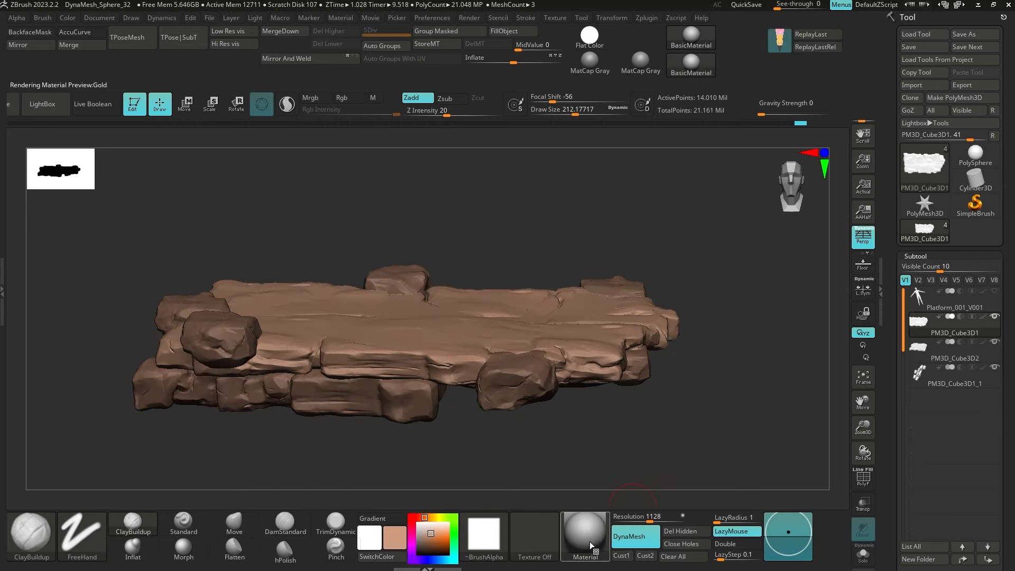
{"action": "left_click", "coordinate": [640, 63]}
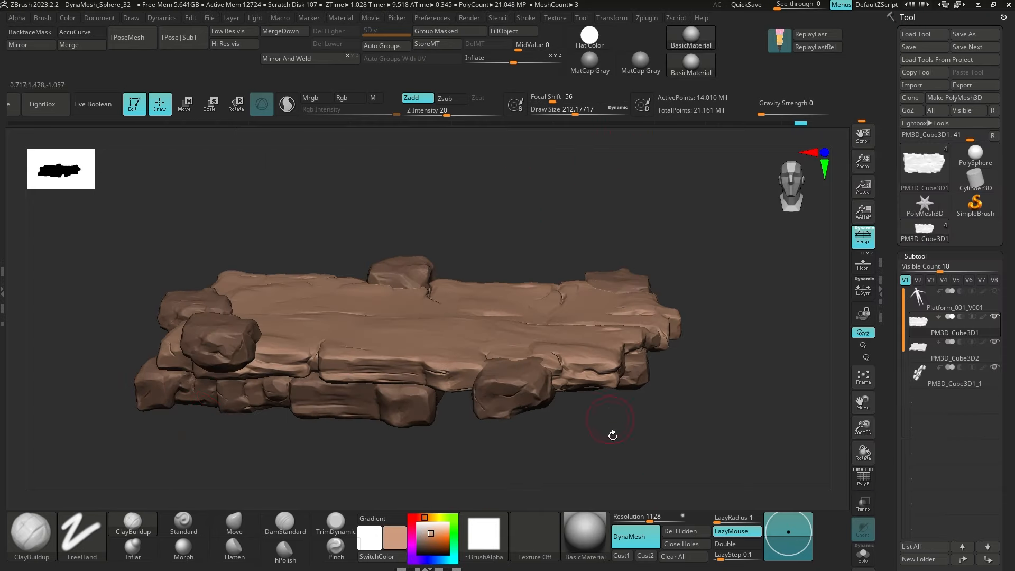
Fill the platform's slab, lower block and boulder subtools with the light brown colour
{"action": "left_click", "coordinate": [516, 32]}
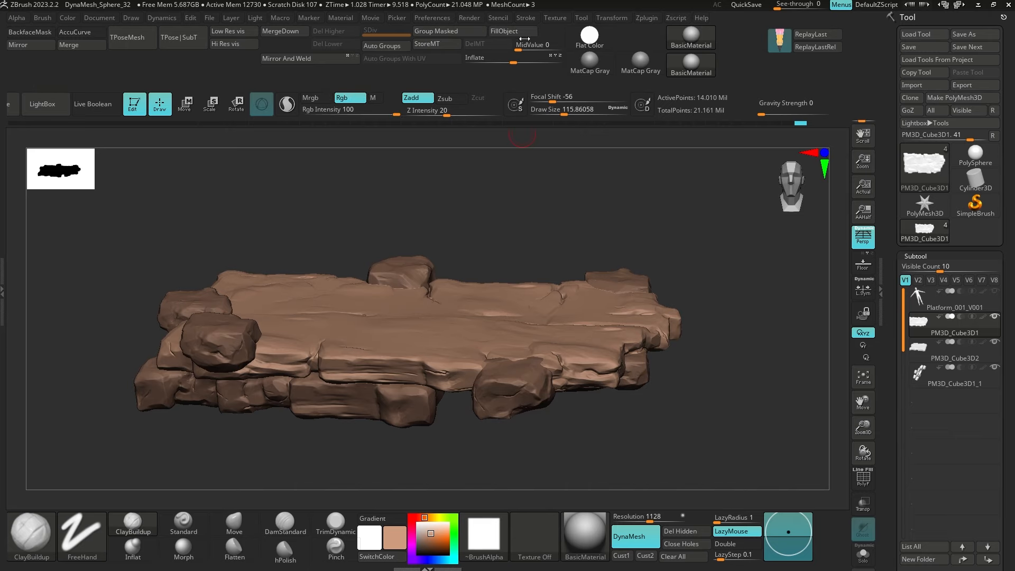
{"action": "left_click", "coordinate": [513, 32]}
{"action": "left_click", "coordinate": [930, 378]}
{"action": "left_click", "coordinate": [513, 32]}
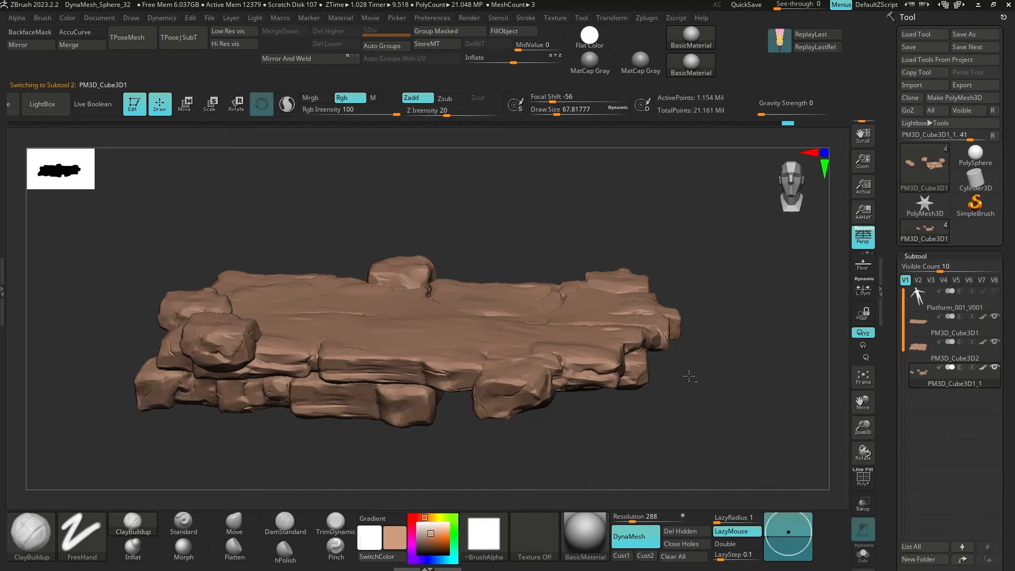
{"action": "mouse_move", "coordinate": [689, 444]}
{"action": "left_mouse_down"}
{"action": "mouse_move", "coordinate": [700, 347]}
{"action": "mouse_move", "coordinate": [700, 437]}
{"action": "left_mouse_up"}
Mask the PM3D_Cube3D1 subtool by curvature, raising strength to 100 and blur to 7, and pick a darker brown colour
{"action": "left_click_drag", "start_coordinate": [893, 558], "coordinate": [972, 383]}
{"action": "left_click", "coordinate": [962, 400]}
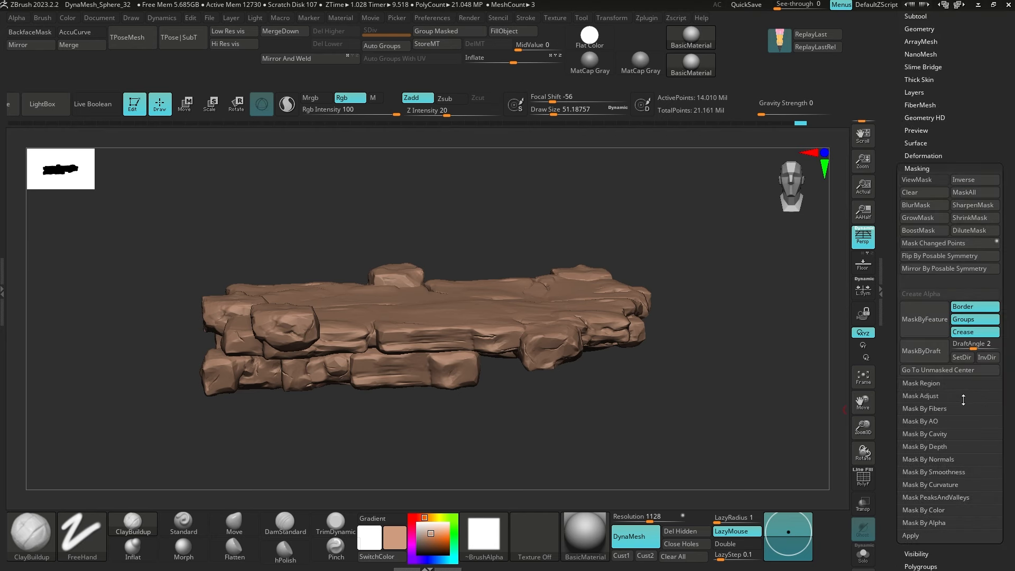
{"action": "left_click", "coordinate": [946, 484]}
{"action": "left_click_drag", "start_coordinate": [495, 431], "coordinate": [501, 485]}
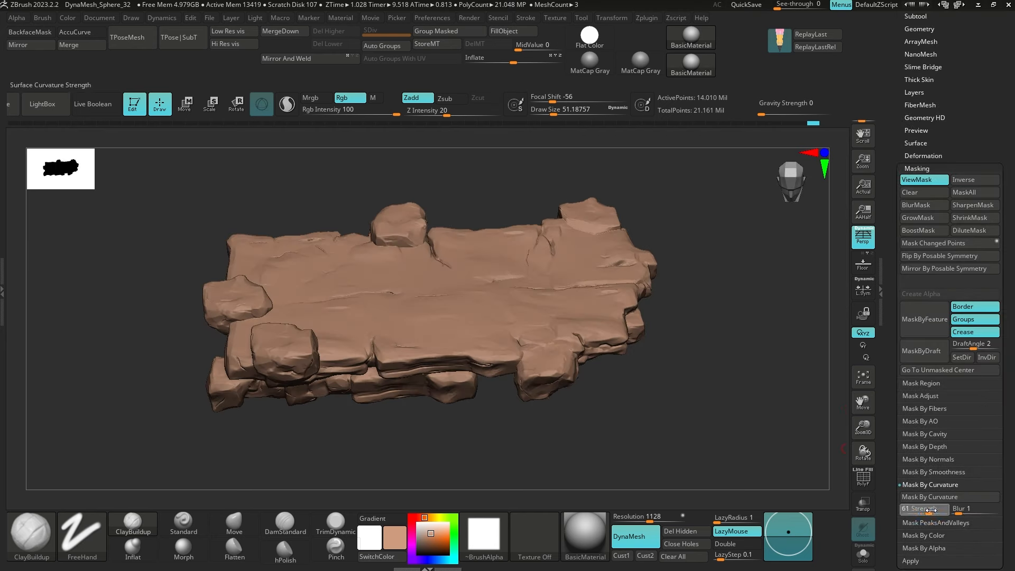
{"action": "left_click_drag", "start_coordinate": [913, 512], "coordinate": [931, 511]}
{"action": "left_click", "coordinate": [933, 498]}
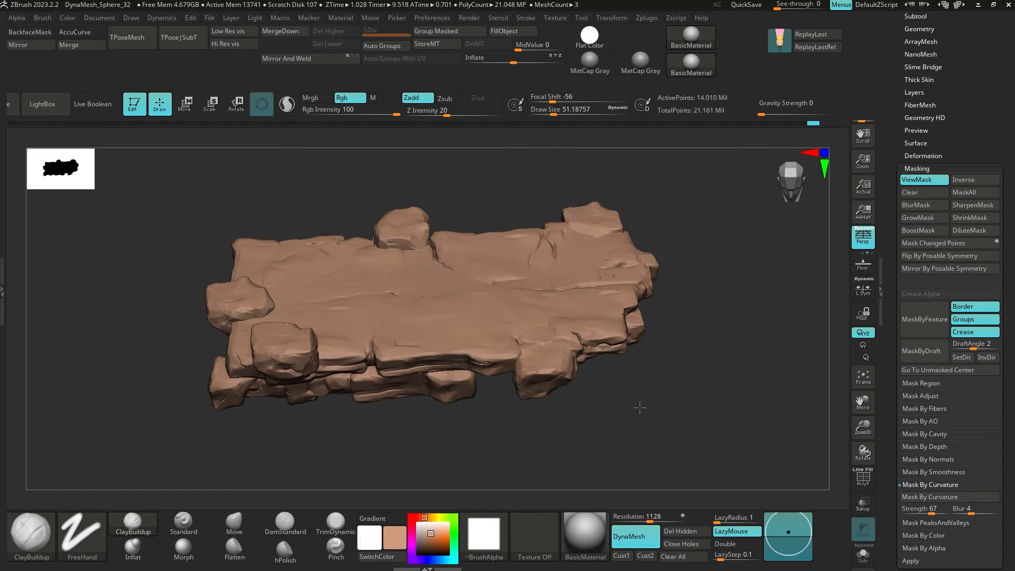
{"action": "left_click_drag", "start_coordinate": [655, 413], "coordinate": [685, 428]}
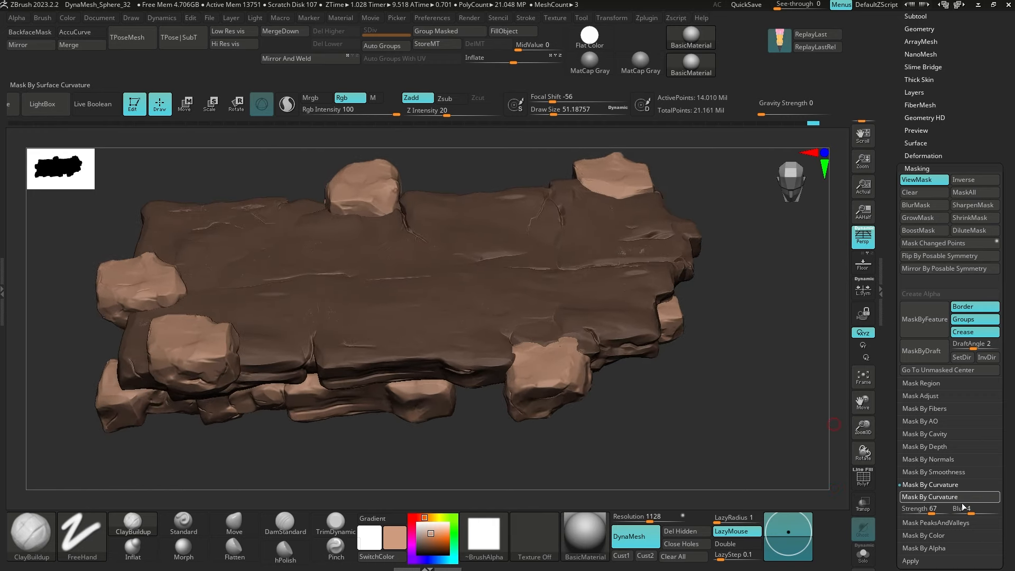
{"action": "left_click_drag", "start_coordinate": [932, 511], "coordinate": [946, 511]}
{"action": "left_click", "coordinate": [984, 506]}
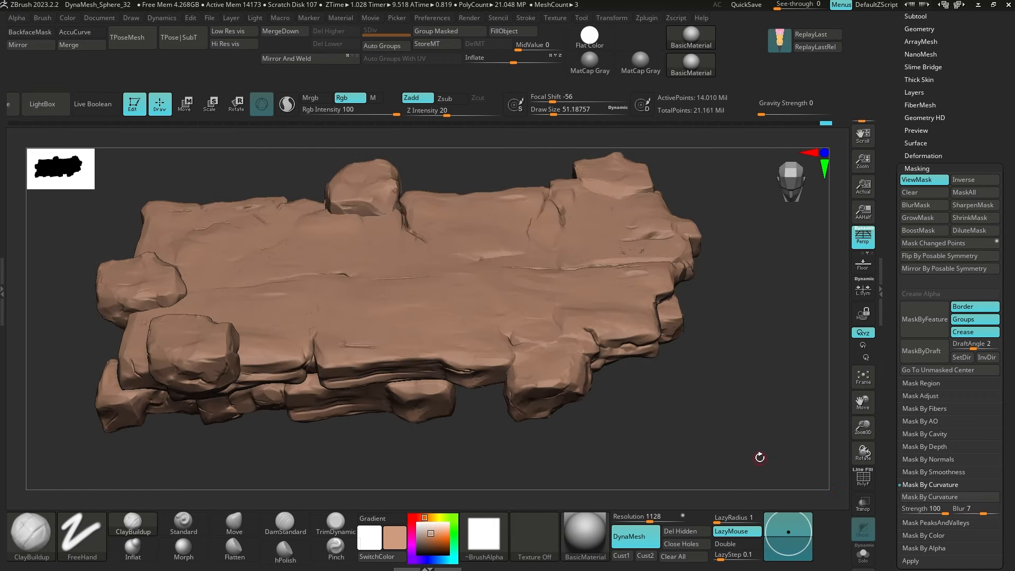
{"action": "left_click", "coordinate": [427, 542]}
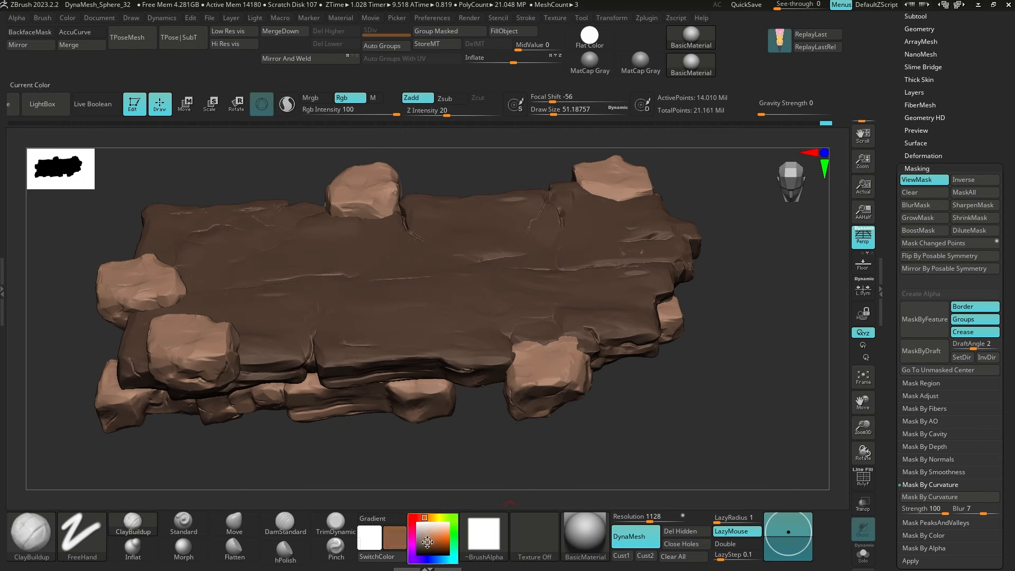
Apply an inverted curvature mask with strength 100 and blur 6 to the isolated PM3D_Cube3D2 subtool and hide the mask display
{"action": "left_click", "coordinate": [915, 17]}
{"action": "left_click", "coordinate": [637, 320], "text": "alt"}
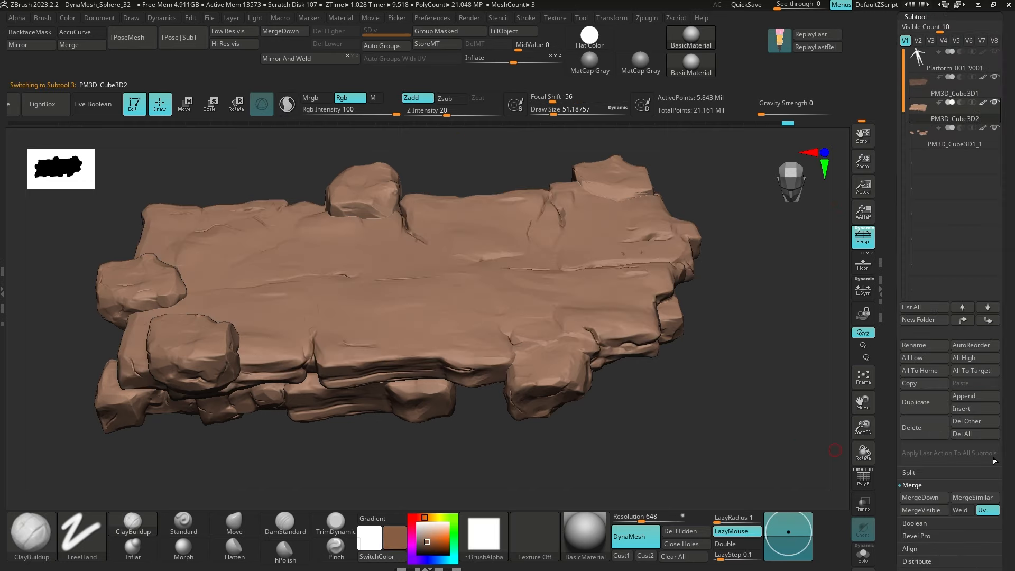
{"action": "left_click_drag", "start_coordinate": [926, 516], "coordinate": [927, 476]}
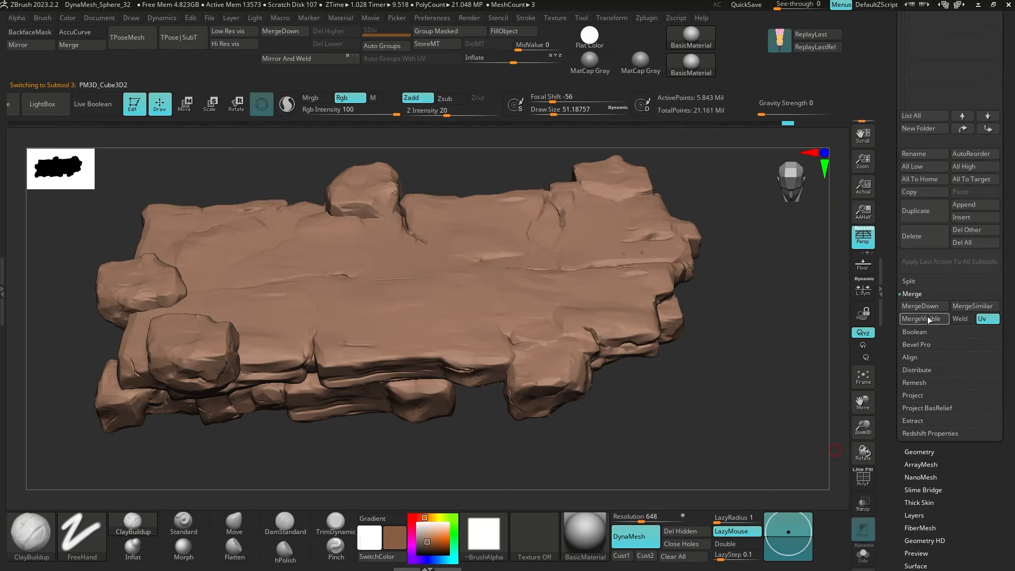
{"action": "scroll", "coordinate": [925, 444], "scroll_direction": "down", "scroll_amount": 5}
{"action": "left_click", "coordinate": [918, 454]}
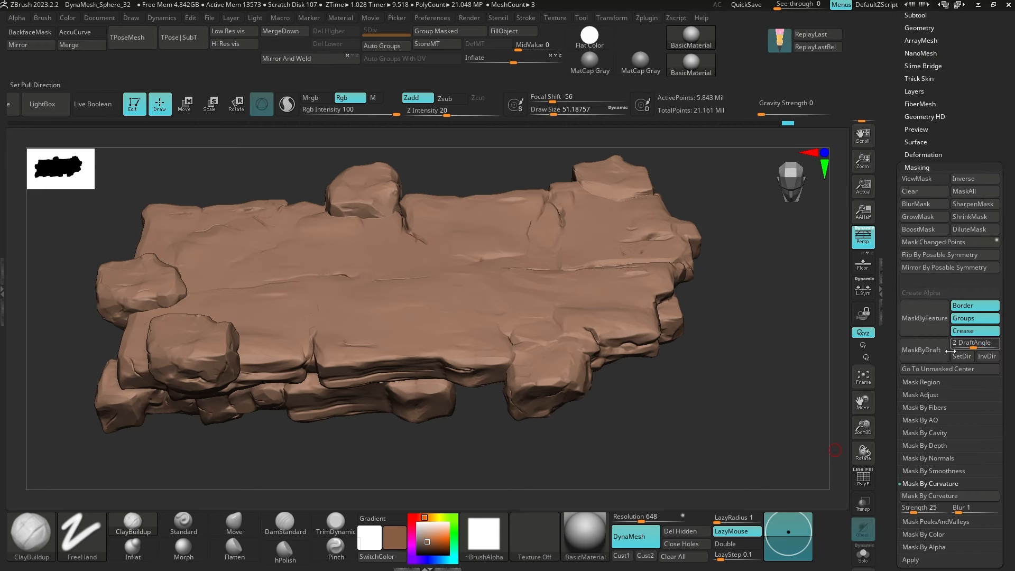
{"action": "left_click_drag", "start_coordinate": [939, 510], "coordinate": [948, 510]}
{"action": "left_click", "coordinate": [978, 510]}
{"action": "left_click", "coordinate": [863, 554]}
{"action": "left_click", "coordinate": [656, 410], "text": "ctrl"}
{"action": "left_click_drag", "start_coordinate": [636, 443], "coordinate": [638, 432]}
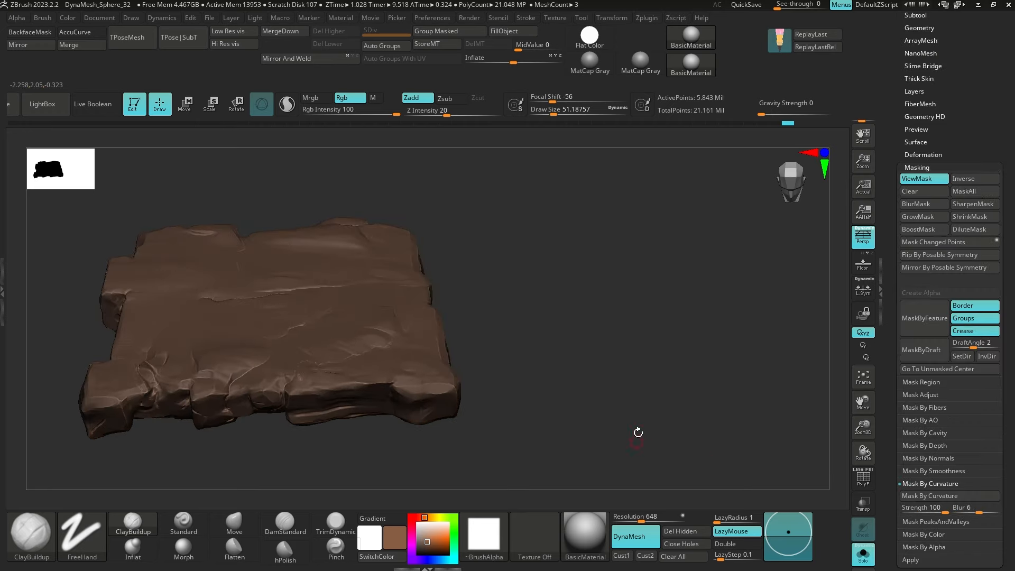
{"action": "key", "text": "ctrl+h"}
{"action": "left_click_drag", "start_coordinate": [591, 374], "coordinate": [616, 411]}
Fill the crevices of PM3D_Cube3D1 with the darker brown through an inverted cavity mask with blur 47 and intensity 100
{"action": "left_click_drag", "start_coordinate": [938, 20], "coordinate": [938, 49]}
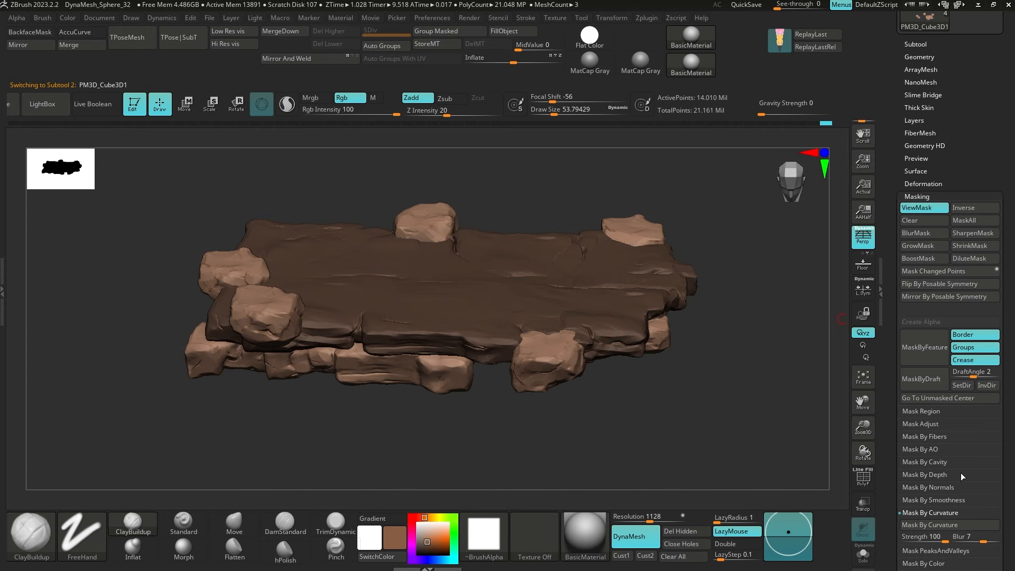
{"action": "left_click", "coordinate": [931, 462]}
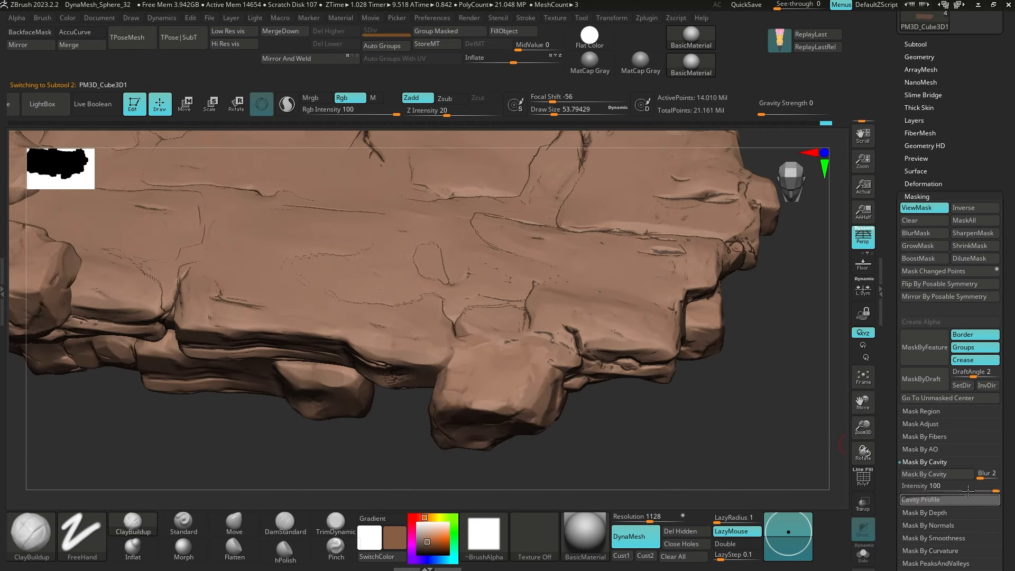
{"action": "left_click", "coordinate": [712, 433], "text": "ctrl"}
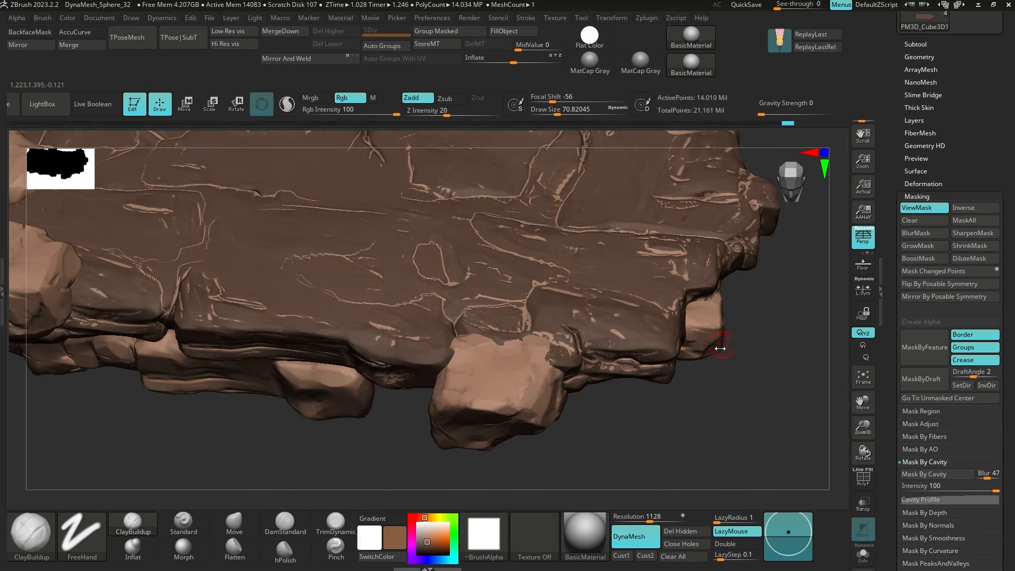
{"action": "left_click_drag", "start_coordinate": [725, 391], "coordinate": [729, 371], "text": "alt"}
{"action": "left_click", "coordinate": [675, 198], "text": "ctrl"}
{"action": "key", "text": "ctrl+h"}
Fill the crevices of PM3D_Cube3D2 with the darker brown through an inverted cavity mask with blur 27
{"action": "left_click_drag", "start_coordinate": [536, 448], "coordinate": [561, 438], "text": "alt"}
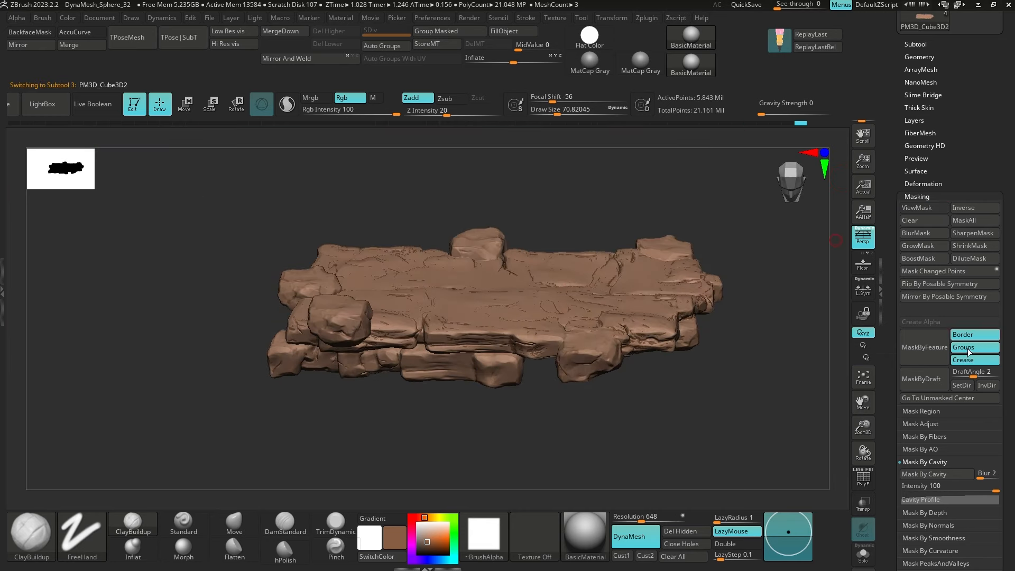
{"action": "left_click", "coordinate": [718, 441], "text": "ctrl"}
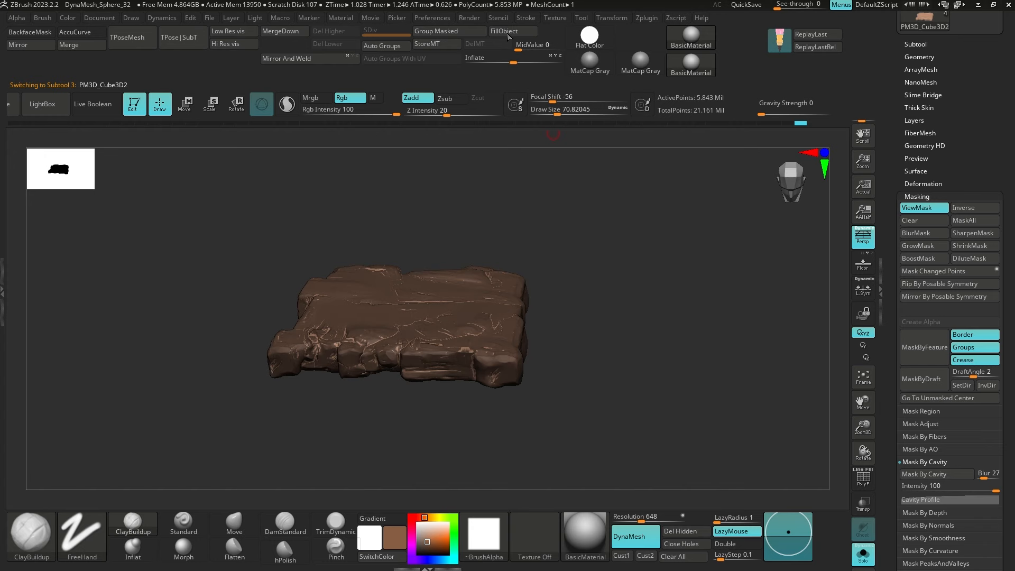
{"action": "key", "text": "ctrl+h"}
Fill the crevices of the isolated PM3D_Cube3D1_1 rocks with the darker brown through an inverted cavity mask, then show all subtools
{"action": "left_click_drag", "start_coordinate": [686, 446], "coordinate": [691, 449]}
{"action": "left_click", "coordinate": [624, 359], "text": "alt"}
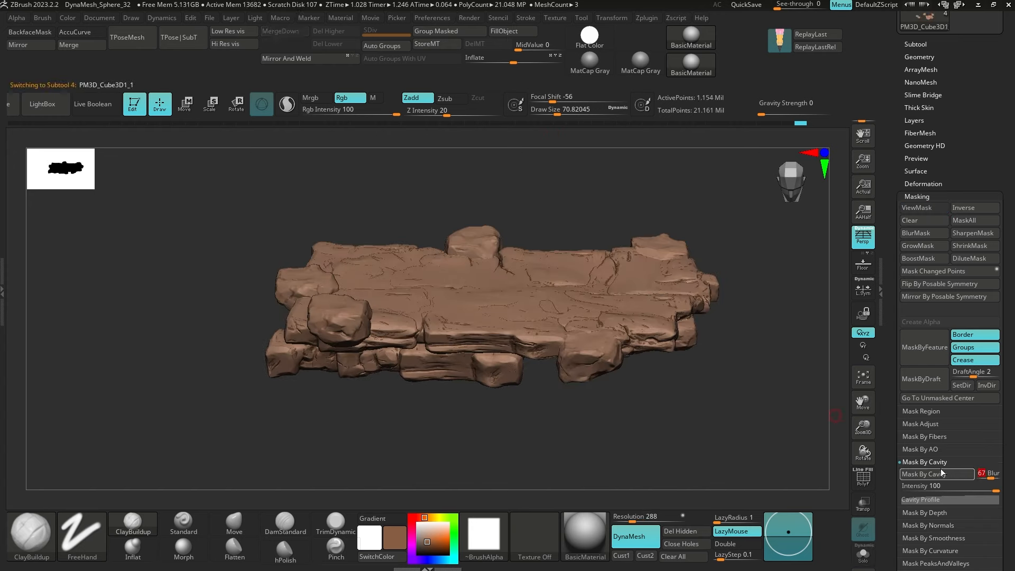
{"action": "left_click", "coordinate": [668, 423], "text": "ctrl"}
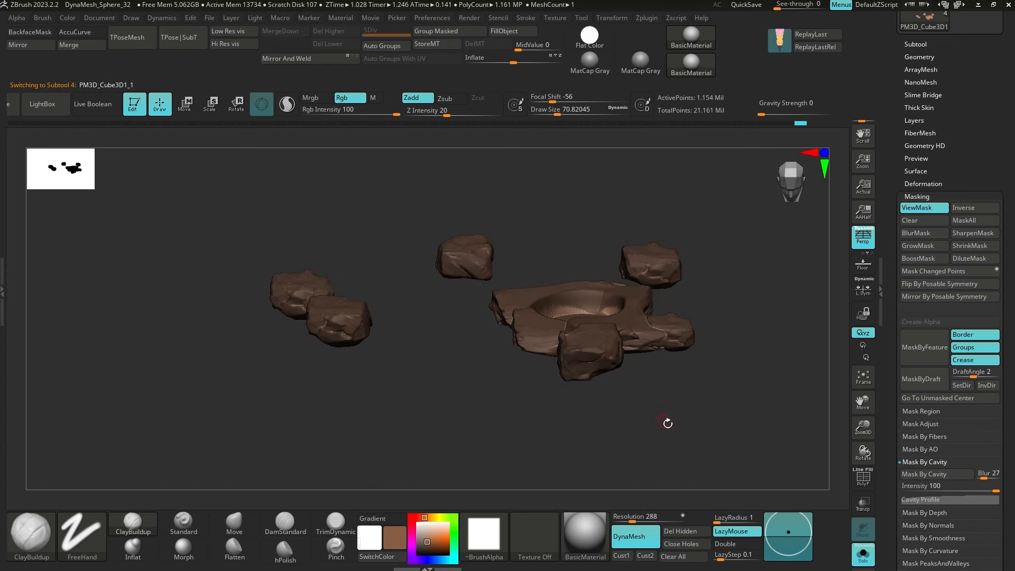
{"action": "key", "text": "ctrl+h"}
{"action": "left_click_drag", "start_coordinate": [770, 367], "coordinate": [768, 392]}
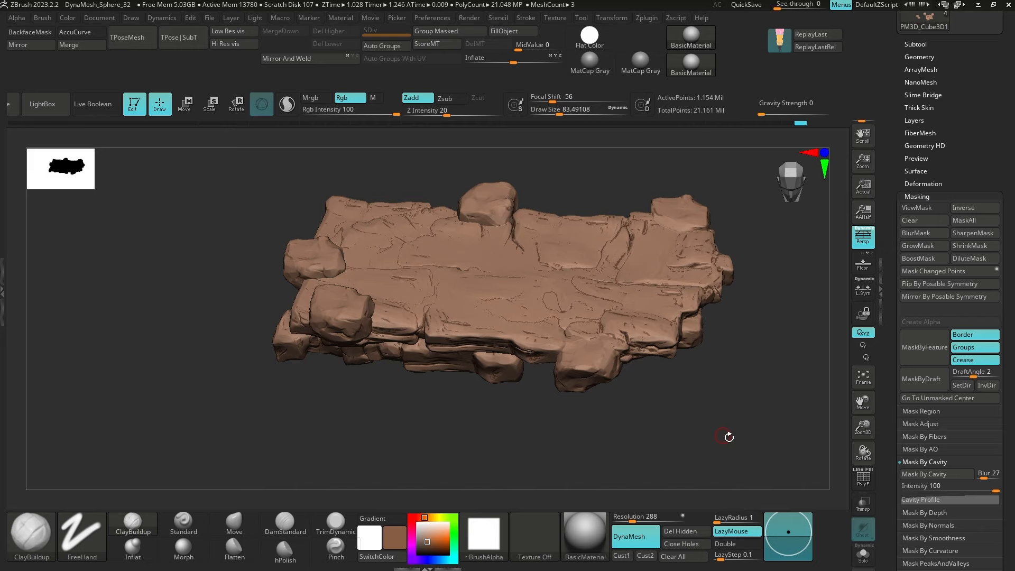
Highlight the edges of PM3D_Cube3D1_1 with a light beige fill through an inverted curvature mask with strength 94 and blur 7
{"action": "left_click", "coordinate": [936, 463]}
{"action": "left_click", "coordinate": [984, 538]}
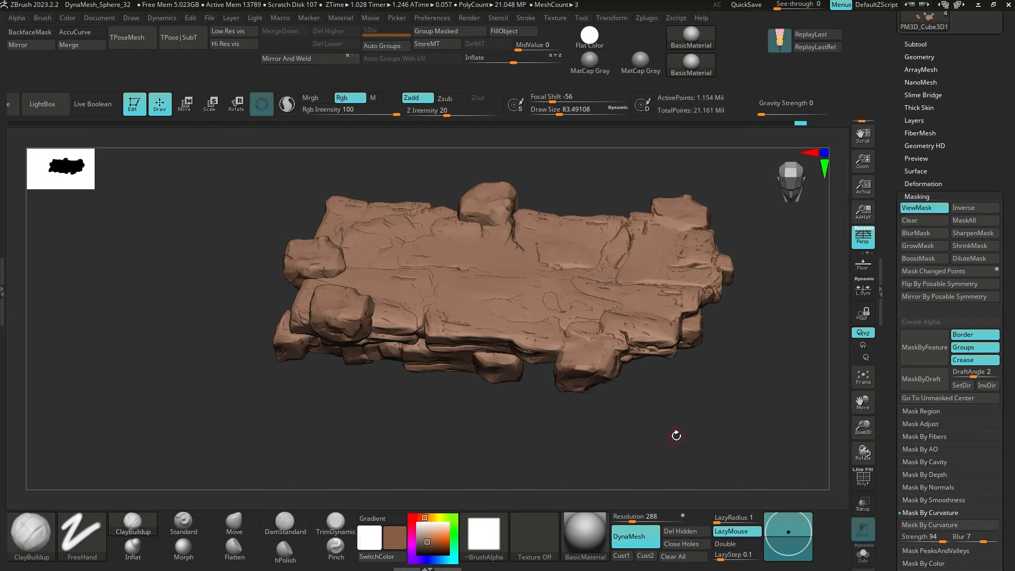
{"action": "left_click", "coordinate": [676, 440], "text": "ctrl"}
{"action": "left_click", "coordinate": [680, 461]}
{"action": "left_click", "coordinate": [680, 459]}
{"action": "left_click", "coordinate": [692, 423]}
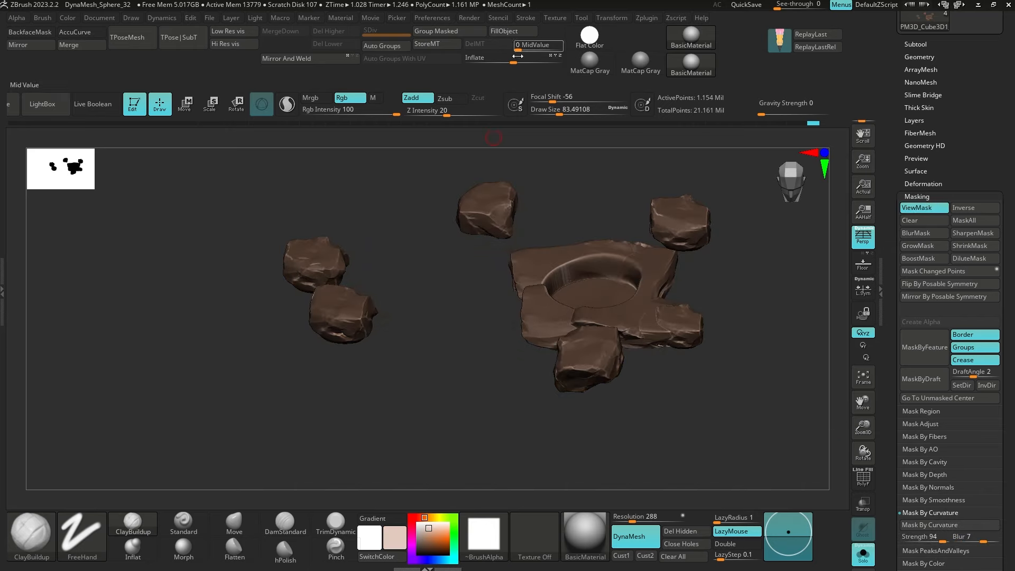
{"action": "key", "text": "ctrl+h"}
{"action": "left_click_drag", "start_coordinate": [748, 478], "coordinate": [754, 457]}
{"action": "key", "text": "ctrl+h"}
{"action": "key", "text": "ctrl+h"}
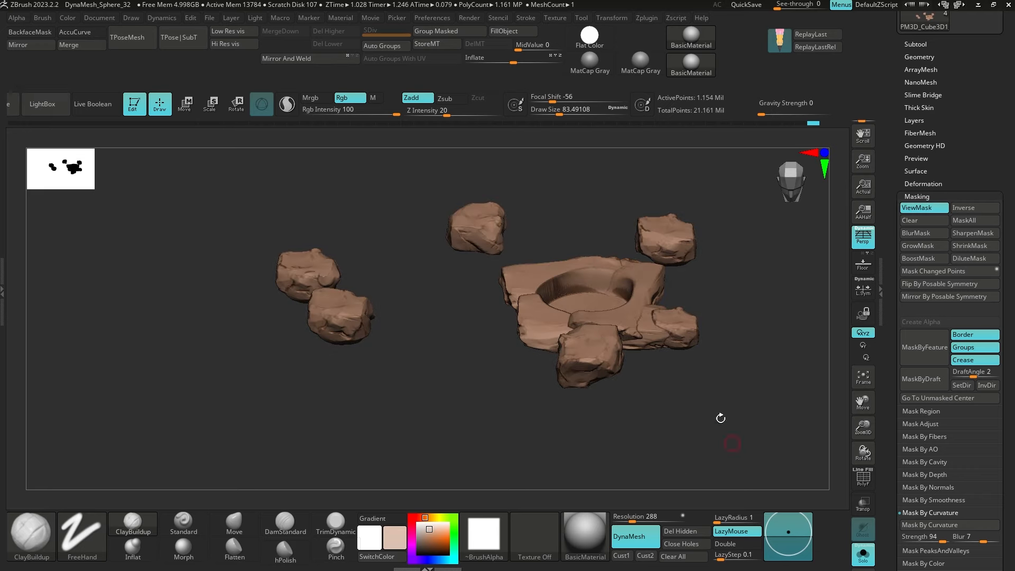
{"action": "key", "text": "ctrl+h"}
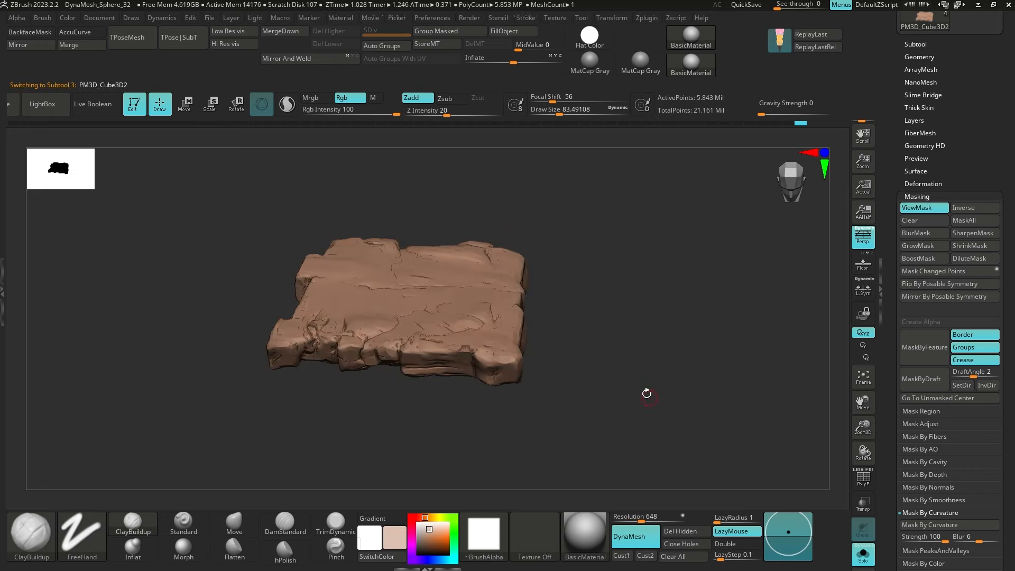
Highlight the edges of PM3D_Cube3D2 with the light beige through an inverted curvature mask with strength 100 and blur 10
{"action": "left_click", "coordinate": [694, 417], "text": "ctrl"}
{"action": "key", "text": "ctrl+h"}
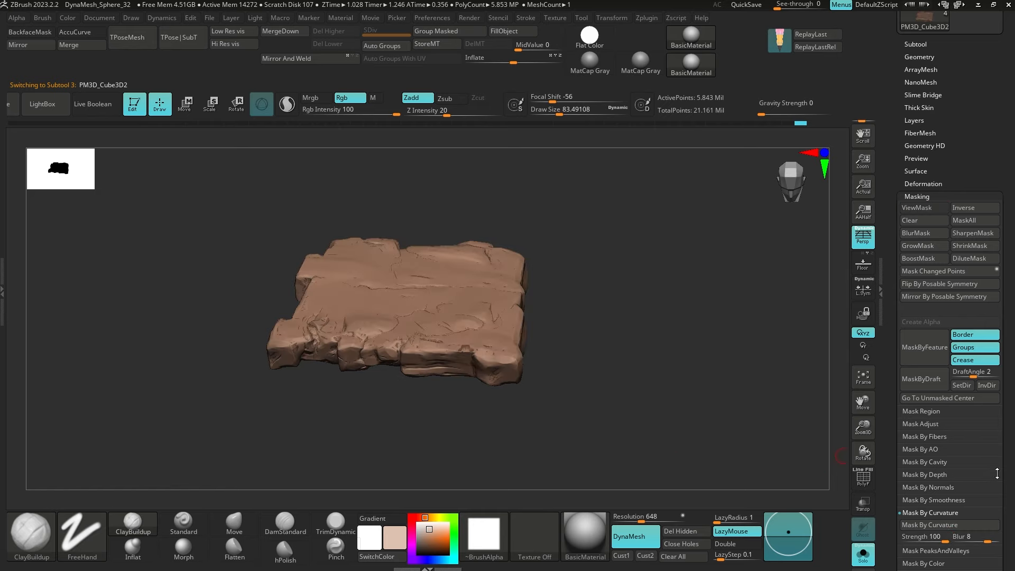
{"action": "key", "text": "ctrl+h"}
{"action": "left_click_drag", "start_coordinate": [975, 535], "coordinate": [982, 535]}
{"action": "left_click", "coordinate": [972, 524]}
{"action": "left_click", "coordinate": [648, 227], "text": "ctrl"}
{"action": "key", "text": "ctrl+h"}
{"action": "key", "text": "alt+shift+s"}
Highlight the edges of PM3D_Cube3D1 with the light beige through an inverted curvature mask with strength 100 and blur 10
{"action": "left_click", "coordinate": [691, 350], "text": "alt"}
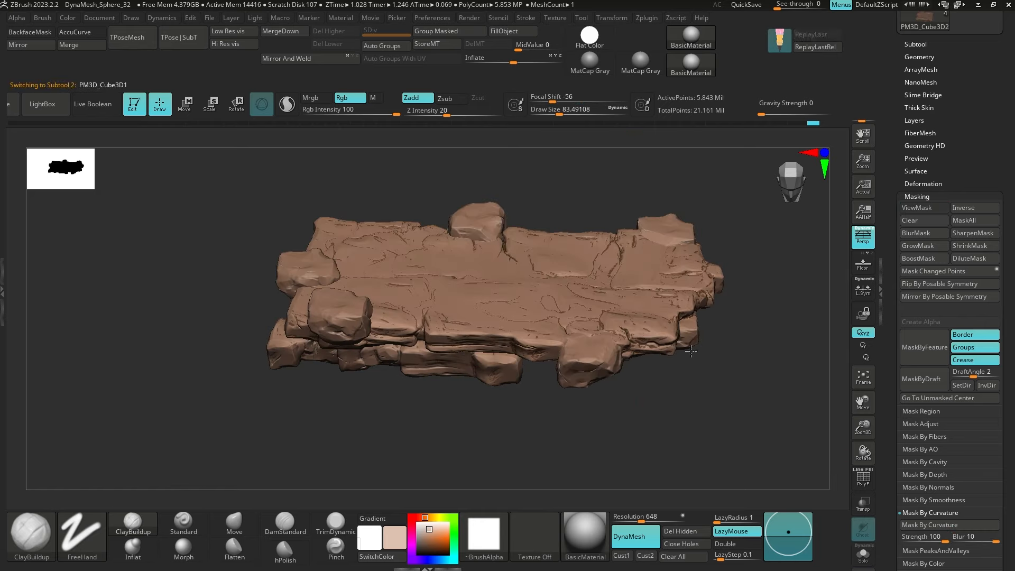
{"action": "key", "text": "alt+shift+s"}
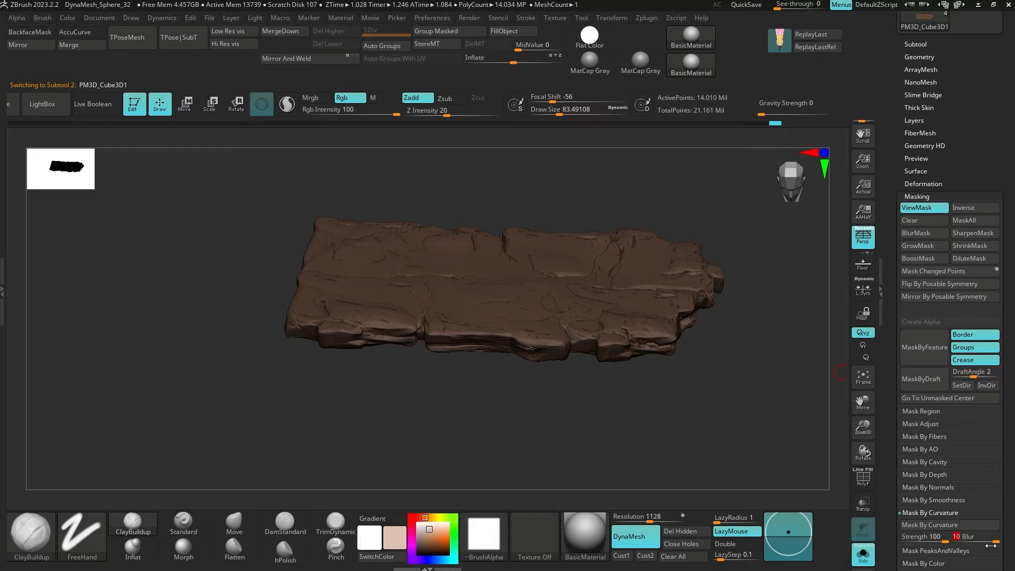
{"action": "left_click", "coordinate": [972, 525]}
{"action": "left_click", "coordinate": [728, 428], "text": "ctrl"}
{"action": "left_click", "coordinate": [515, 32]}
{"action": "key", "text": "ctrl+h"}
{"action": "key", "text": "alt+shift+s"}
{"action": "left_click_drag", "start_coordinate": [689, 458], "coordinate": [835, 195]}
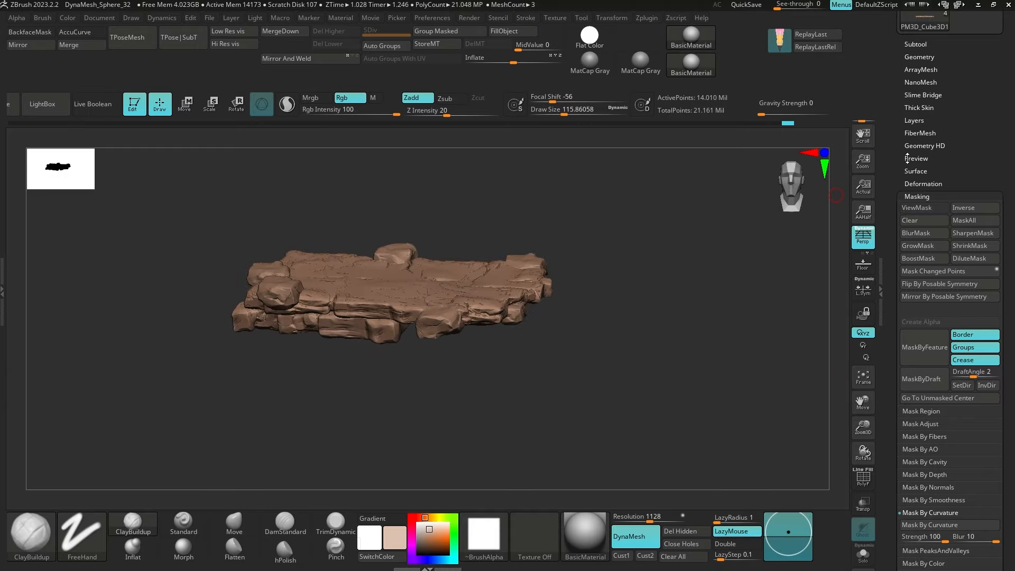
Examine the coloured rock platform and the sculpted pillar PM3D_Cylinder3D1 from several sides
{"action": "left_click_drag", "start_coordinate": [907, 159], "coordinate": [907, 370]}
{"action": "left_click_drag", "start_coordinate": [655, 354], "coordinate": [856, 245]}
{"action": "key", "text": "Tab"}
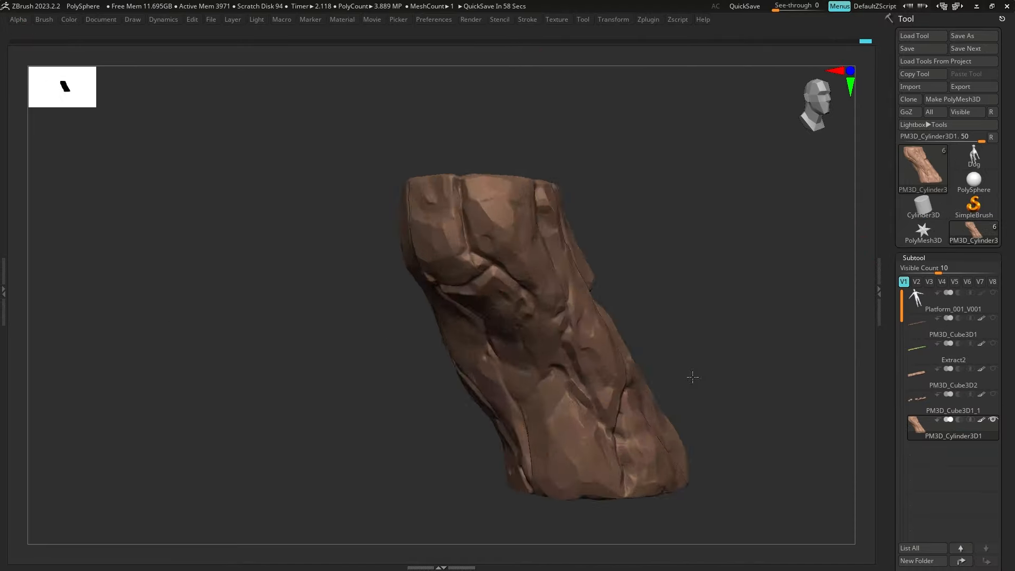
{"action": "left_click_drag", "start_coordinate": [691, 374], "coordinate": [487, 338]}
{"action": "key", "text": "Tab"}
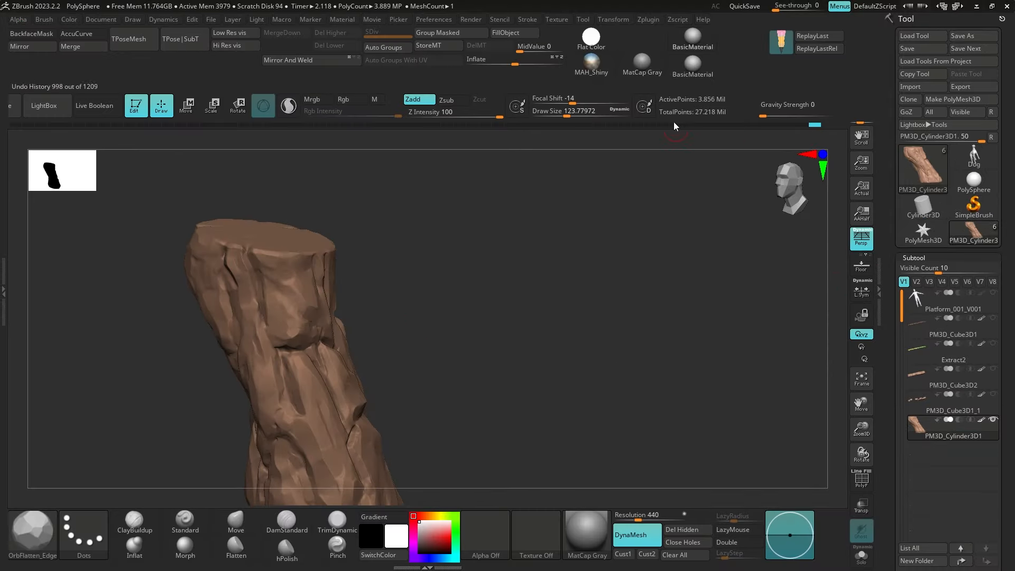
{"action": "key", "text": "Tab"}
{"action": "right_click_drag", "start_coordinate": [496, 308], "coordinate": [402, 304]}
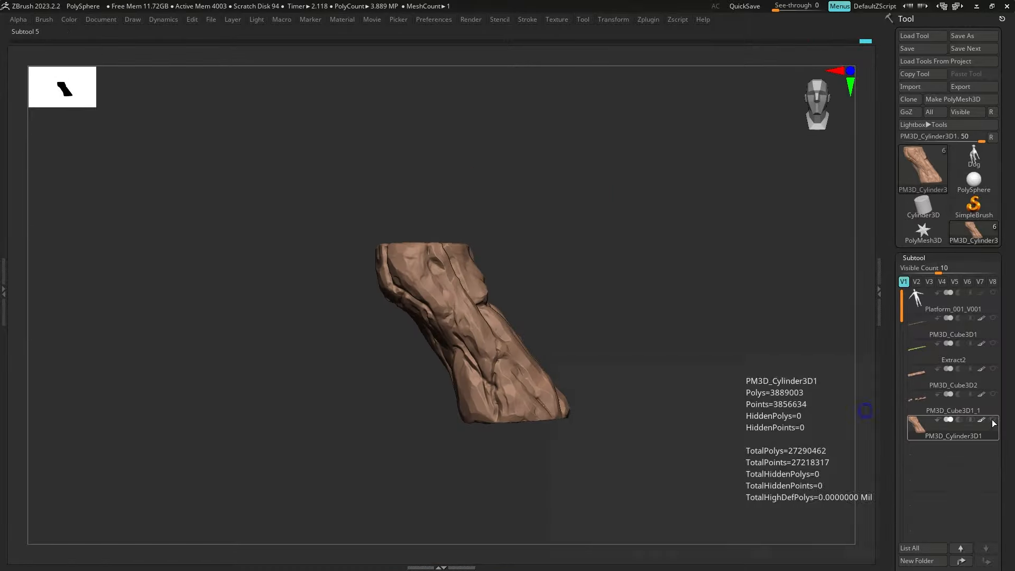
Show the whole platform assembly around the pillar for review and isolate PM3D_Cylinder3D1 again
{"action": "left_click", "coordinate": [992, 420]}
{"action": "left_click", "coordinate": [994, 293]}
{"action": "right_click_drag", "start_coordinate": [571, 296], "coordinate": [534, 275], "text": "ctrl"}
{"action": "right_click_drag", "start_coordinate": [534, 275], "coordinate": [627, 422], "text": "ctrl"}
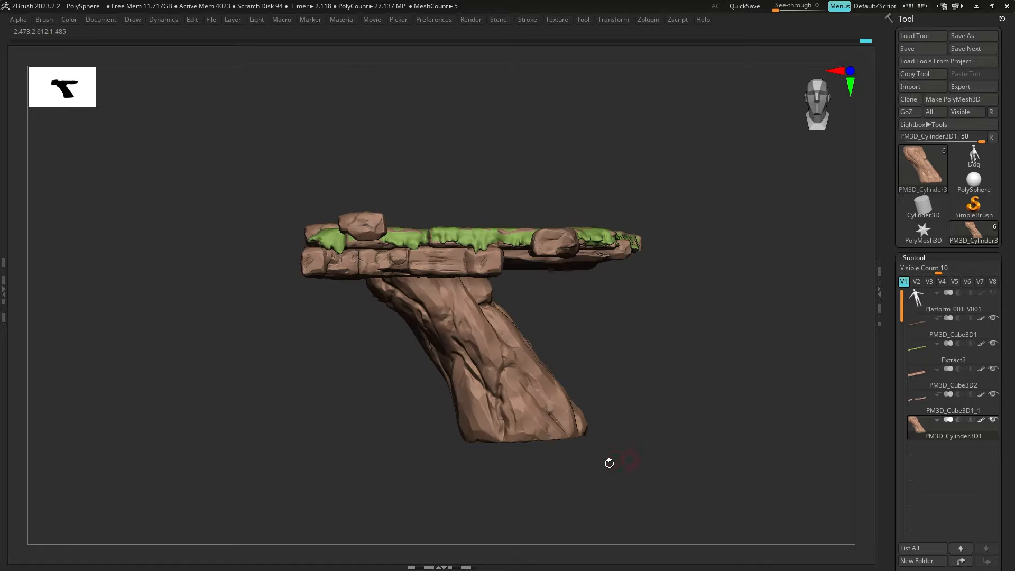
{"action": "mouse_move", "coordinate": [609, 463]}
{"action": "right_mouse_down"}
{"action": "mouse_move", "coordinate": [517, 423]}
{"action": "mouse_move", "coordinate": [497, 439]}
{"action": "mouse_move", "coordinate": [476, 430]}
{"action": "mouse_move", "coordinate": [460, 373]}
{"action": "mouse_move", "coordinate": [476, 358]}
{"action": "mouse_move", "coordinate": [487, 386]}
{"action": "mouse_move", "coordinate": [488, 368]}
{"action": "mouse_move", "coordinate": [462, 400]}
{"action": "right_mouse_up"}
{"action": "left_click", "coordinate": [992, 437]}
{"action": "right_click_drag", "start_coordinate": [521, 341], "coordinate": [518, 379], "text": "ctrl"}
Carve first cracks into the pillar's upper and middle surfaces with the Orb_Cracks brush at a draw size of about 65 to 80
{"action": "key", "text": "Tab"}
{"action": "key", "text": "b"}
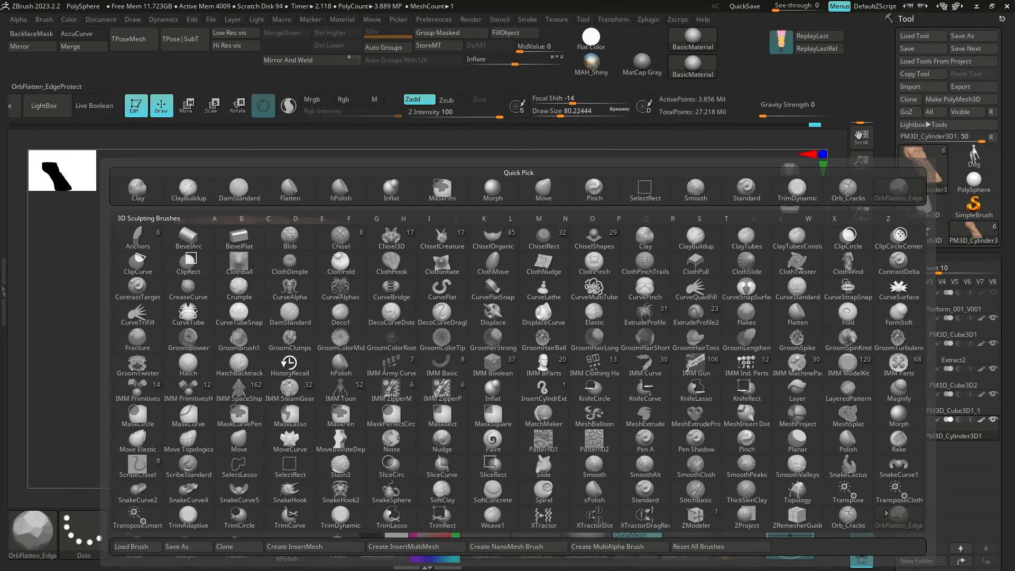
{"action": "left_click", "coordinate": [848, 516]}
{"action": "mouse_move", "coordinate": [431, 291]}
{"action": "right_mouse_down"}
{"action": "mouse_move", "coordinate": [453, 324]}
{"action": "mouse_move", "coordinate": [335, 299]}
{"action": "mouse_move", "coordinate": [550, 315]}
{"action": "mouse_move", "coordinate": [470, 342]}
{"action": "mouse_move", "coordinate": [580, 307]}
{"action": "right_mouse_up"}
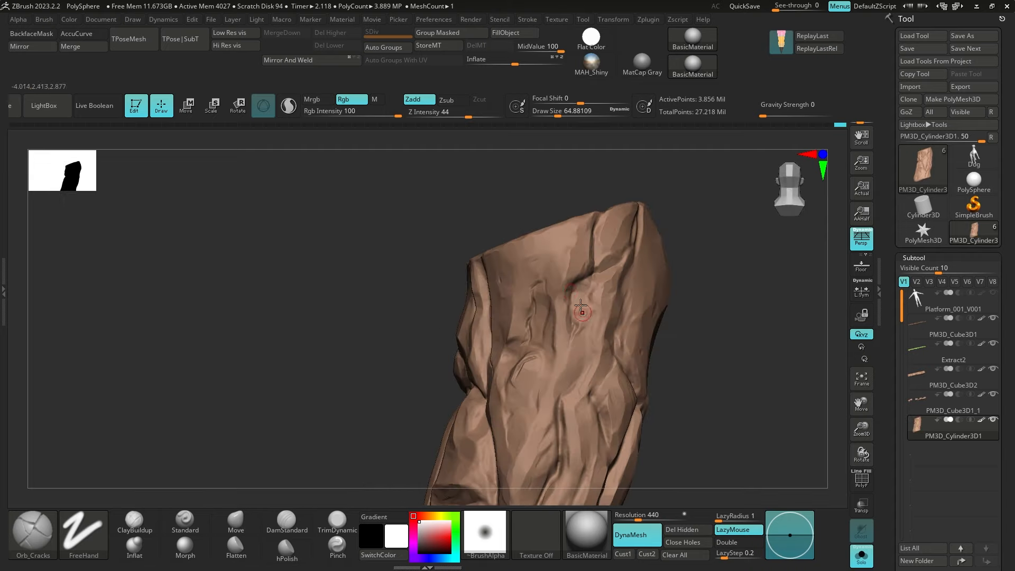
{"action": "key", "text": "s"}
{"action": "mouse_move", "coordinate": [569, 349]}
{"action": "right_mouse_down"}
{"action": "mouse_move", "coordinate": [664, 306]}
{"action": "mouse_move", "coordinate": [624, 320]}
{"action": "mouse_move", "coordinate": [612, 311]}
{"action": "mouse_move", "coordinate": [661, 331]}
{"action": "mouse_move", "coordinate": [434, 316]}
{"action": "right_mouse_up"}
{"action": "key", "text": "ctrl"}
{"action": "right_click_drag", "start_coordinate": [456, 350], "coordinate": [478, 360]}
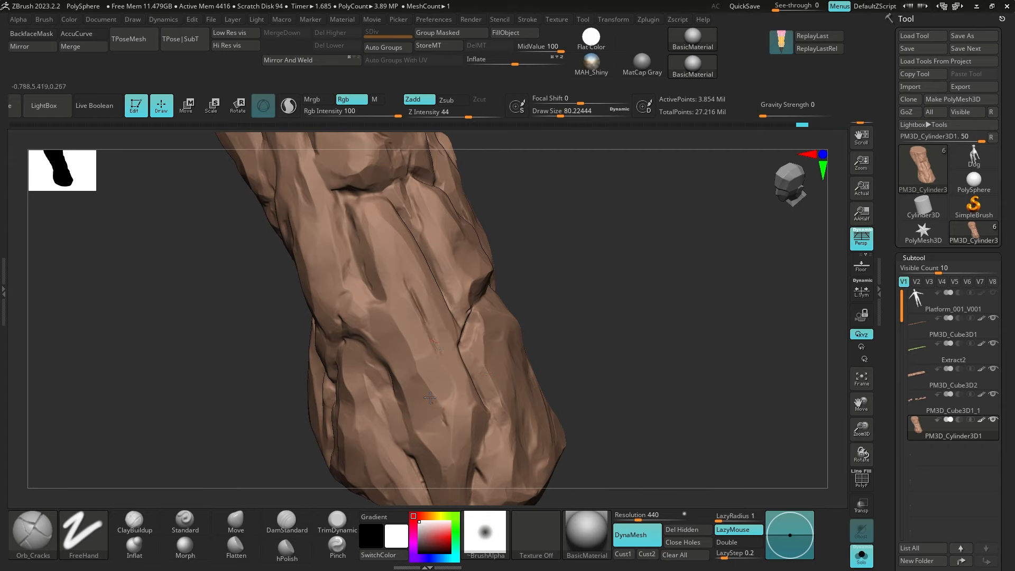
Carve finer cracks along the ridges in the middle of the pillar with a draw size of about 62
{"action": "right_click_drag", "start_coordinate": [390, 329], "coordinate": [392, 289]}
{"action": "mouse_move", "coordinate": [461, 273]}
{"action": "right_mouse_down"}
{"action": "mouse_move", "coordinate": [394, 288]}
{"action": "mouse_move", "coordinate": [440, 246]}
{"action": "right_mouse_up"}
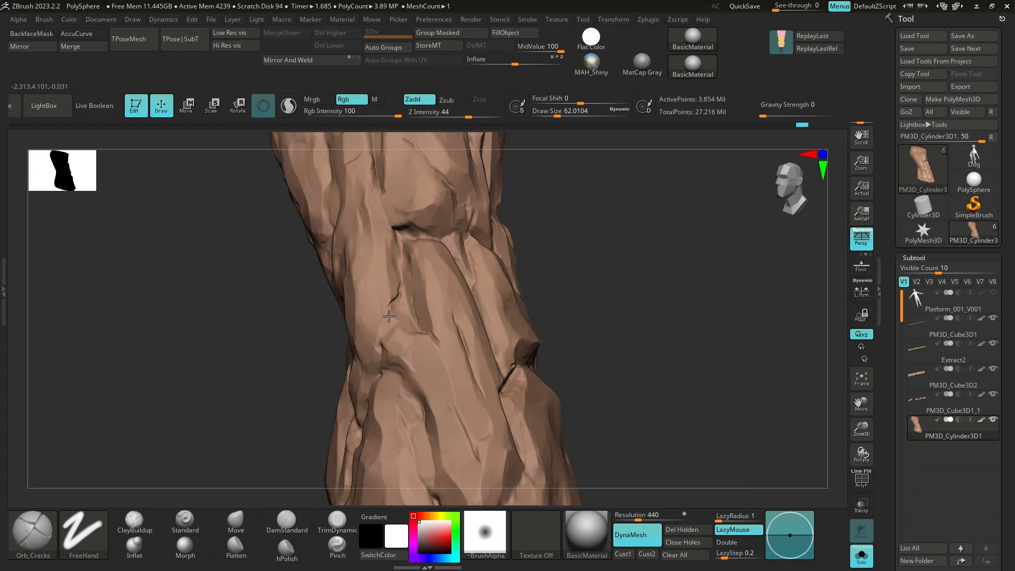
{"action": "right_click_drag", "start_coordinate": [389, 315], "coordinate": [387, 354]}
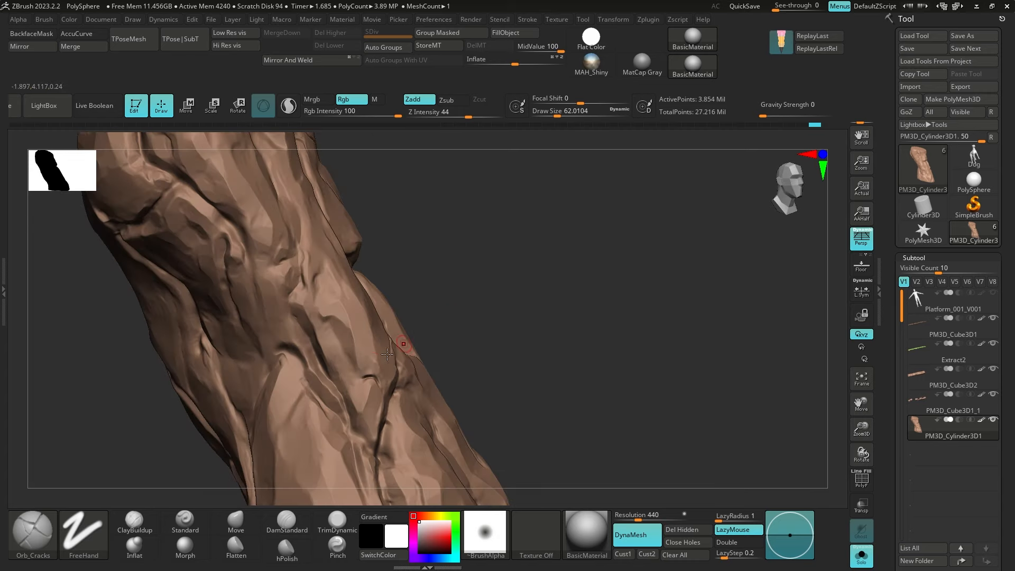
{"action": "right_click_drag", "start_coordinate": [329, 324], "coordinate": [388, 337], "text": "alt"}
Carve cracks around and below the ledge on the pillar's overhanging upper side with a draw size of about 44
{"action": "right_click_drag", "start_coordinate": [418, 242], "coordinate": [529, 215]}
{"action": "right_click_drag", "start_coordinate": [372, 214], "coordinate": [403, 184]}
{"action": "mouse_move", "coordinate": [360, 243]}
{"action": "right_mouse_down"}
{"action": "mouse_move", "coordinate": [430, 268]}
{"action": "mouse_move", "coordinate": [480, 268]}
{"action": "right_mouse_up"}
{"action": "left_click_drag", "start_coordinate": [311, 276], "coordinate": [361, 338]}
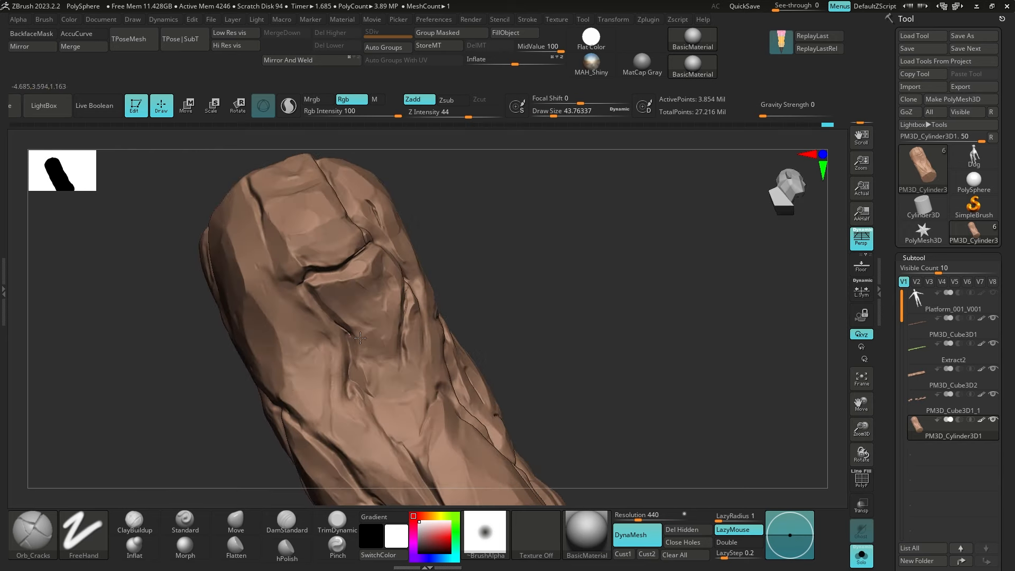
{"action": "right_click_drag", "start_coordinate": [368, 338], "coordinate": [332, 315]}
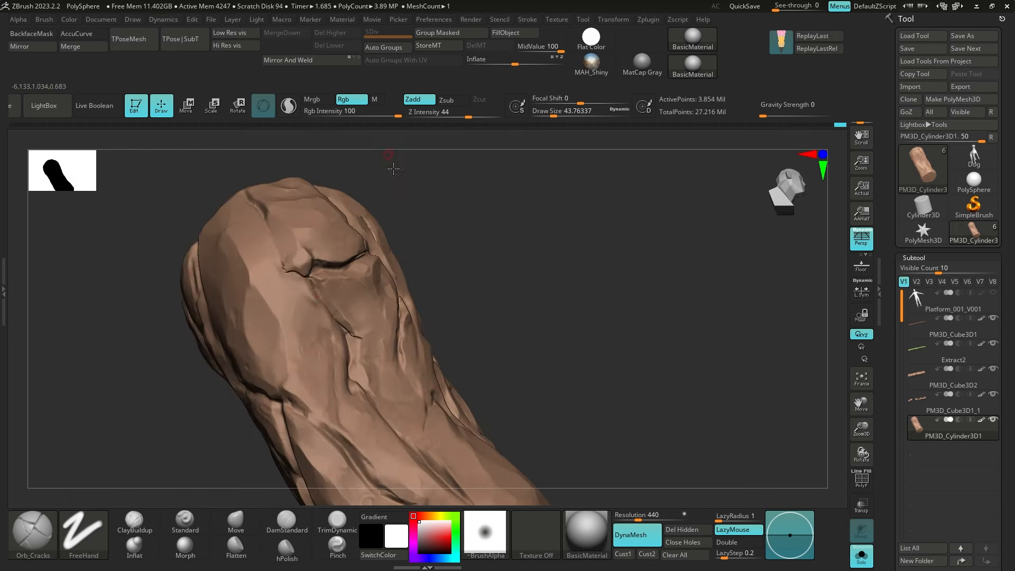
{"action": "right_click_drag", "start_coordinate": [393, 168], "coordinate": [295, 267]}
{"action": "mouse_move", "coordinate": [432, 250]}
{"action": "right_mouse_down"}
{"action": "mouse_move", "coordinate": [521, 229]}
{"action": "mouse_move", "coordinate": [385, 299]}
{"action": "mouse_move", "coordinate": [505, 281]}
{"action": "mouse_move", "coordinate": [423, 243]}
{"action": "mouse_move", "coordinate": [429, 320]}
{"action": "right_mouse_up"}
{"action": "mouse_move", "coordinate": [371, 367]}
{"action": "right_mouse_down"}
{"action": "mouse_move", "coordinate": [455, 359]}
{"action": "mouse_move", "coordinate": [421, 324]}
{"action": "mouse_move", "coordinate": [453, 290]}
{"action": "mouse_move", "coordinate": [562, 260]}
{"action": "right_mouse_up"}
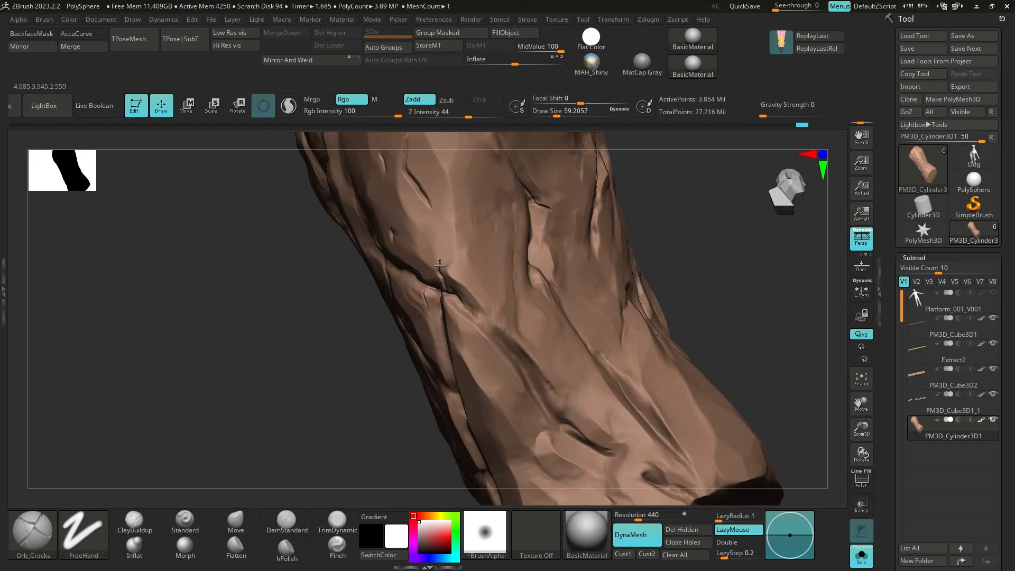
Cut thin cracks into the pillar's back side with a draw size of about 39, undoing one unwanted stroke
{"action": "mouse_move", "coordinate": [681, 236]}
{"action": "right_mouse_down"}
{"action": "mouse_move", "coordinate": [544, 254]}
{"action": "mouse_move", "coordinate": [387, 200]}
{"action": "mouse_move", "coordinate": [546, 235]}
{"action": "mouse_move", "coordinate": [455, 220]}
{"action": "mouse_move", "coordinate": [408, 241]}
{"action": "right_mouse_up"}
{"action": "mouse_move", "coordinate": [561, 228]}
{"action": "right_mouse_down"}
{"action": "mouse_move", "coordinate": [604, 220]}
{"action": "mouse_move", "coordinate": [604, 253]}
{"action": "mouse_move", "coordinate": [621, 236]}
{"action": "right_mouse_up"}
{"action": "key", "text": "s"}
{"action": "key", "text": "ctrl+z"}
{"action": "key", "text": "s"}
{"action": "left_click_drag", "start_coordinate": [376, 319], "coordinate": [370, 319]}
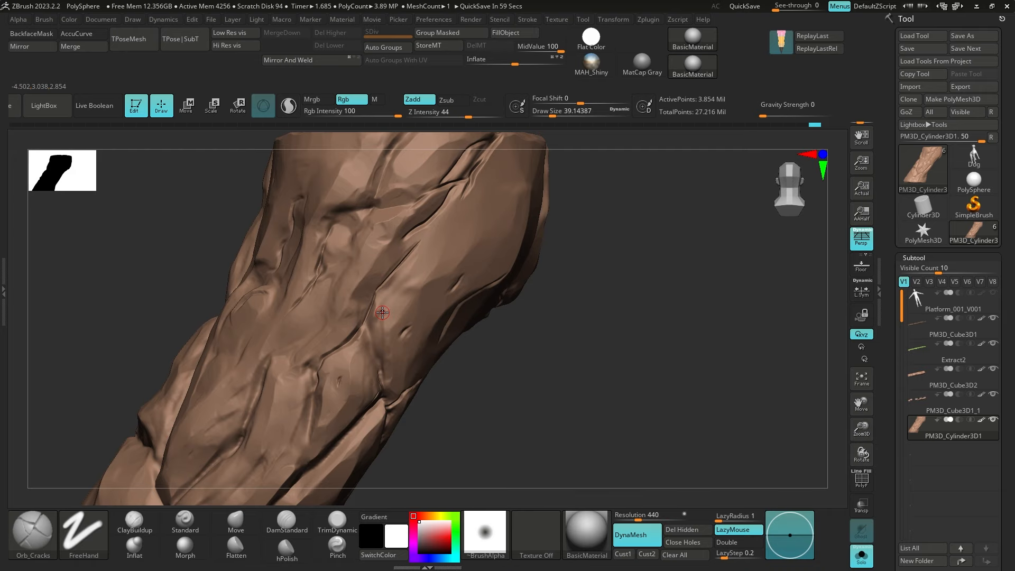
{"action": "right_click_drag", "start_coordinate": [503, 353], "coordinate": [385, 247]}
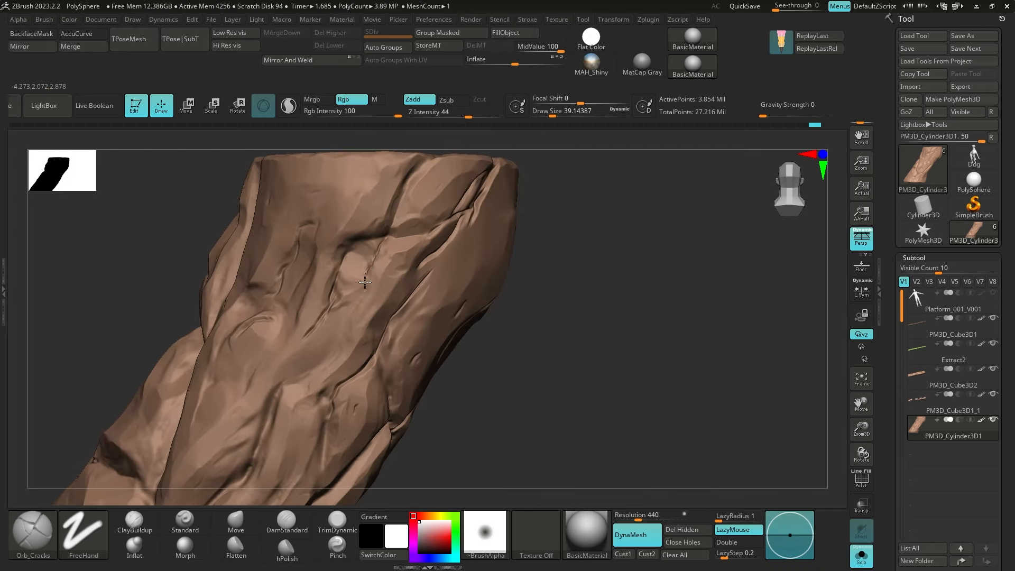
{"action": "mouse_move", "coordinate": [362, 285]}
{"action": "right_mouse_down"}
{"action": "mouse_move", "coordinate": [677, 285]}
{"action": "mouse_move", "coordinate": [408, 340]}
{"action": "mouse_move", "coordinate": [566, 324]}
{"action": "mouse_move", "coordinate": [374, 328]}
{"action": "right_mouse_up"}
{"action": "right_click_drag", "start_coordinate": [464, 315], "coordinate": [431, 285]}
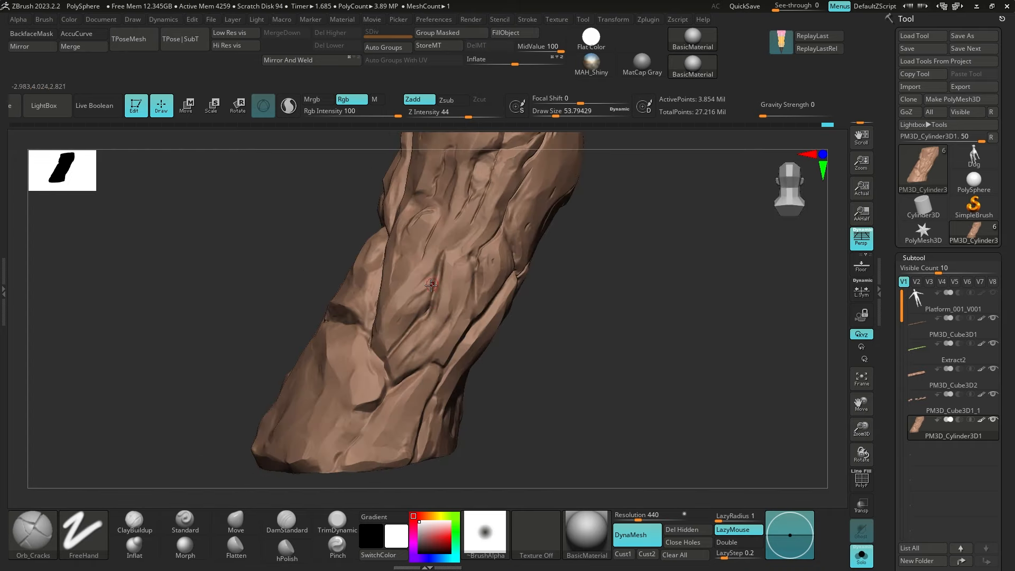
Carve cracks down the pillar's back and side faces to its base with a draw size of about 54
{"action": "right_click_drag", "start_coordinate": [545, 323], "coordinate": [452, 264]}
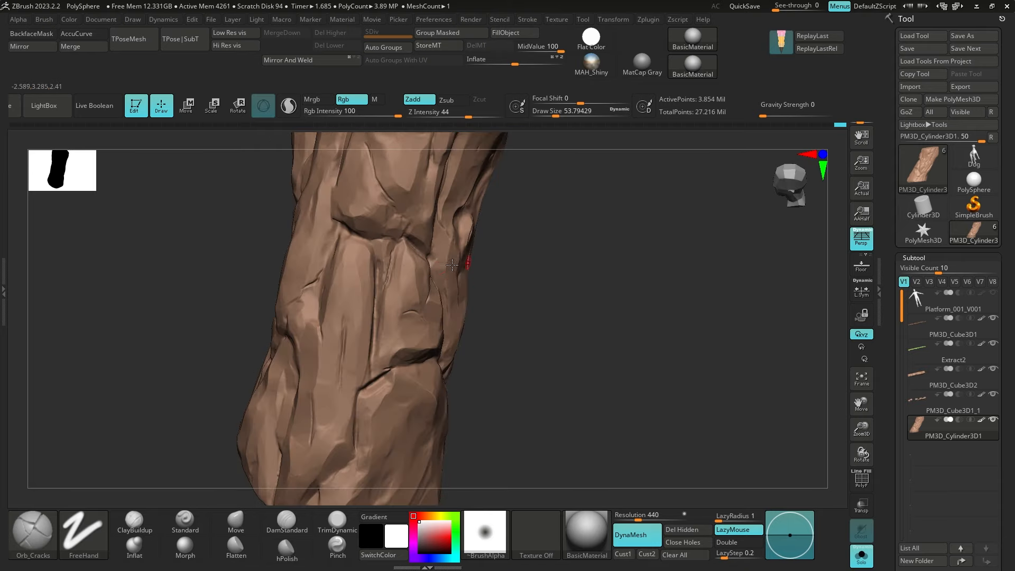
{"action": "right_click_drag", "start_coordinate": [499, 223], "coordinate": [356, 252]}
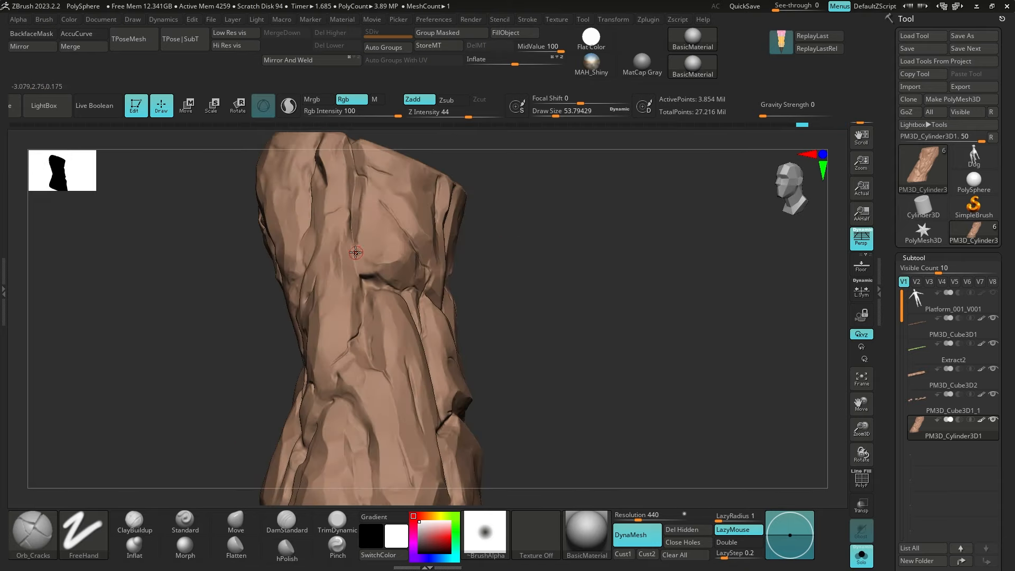
{"action": "right_click_drag", "start_coordinate": [449, 290], "coordinate": [471, 281]}
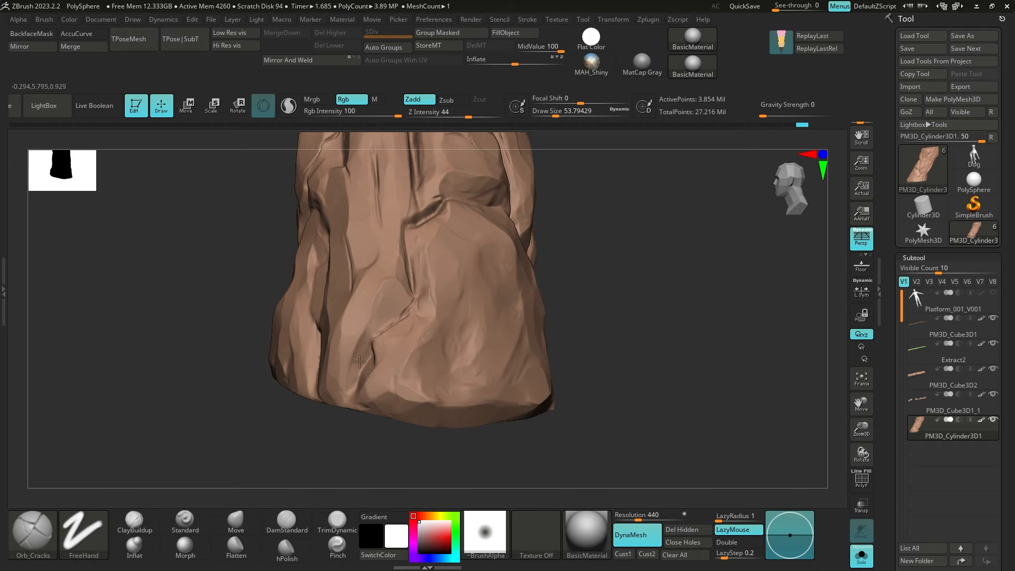
{"action": "right_click_drag", "start_coordinate": [359, 362], "coordinate": [428, 292]}
{"action": "right_click_drag", "start_coordinate": [369, 309], "coordinate": [340, 392]}
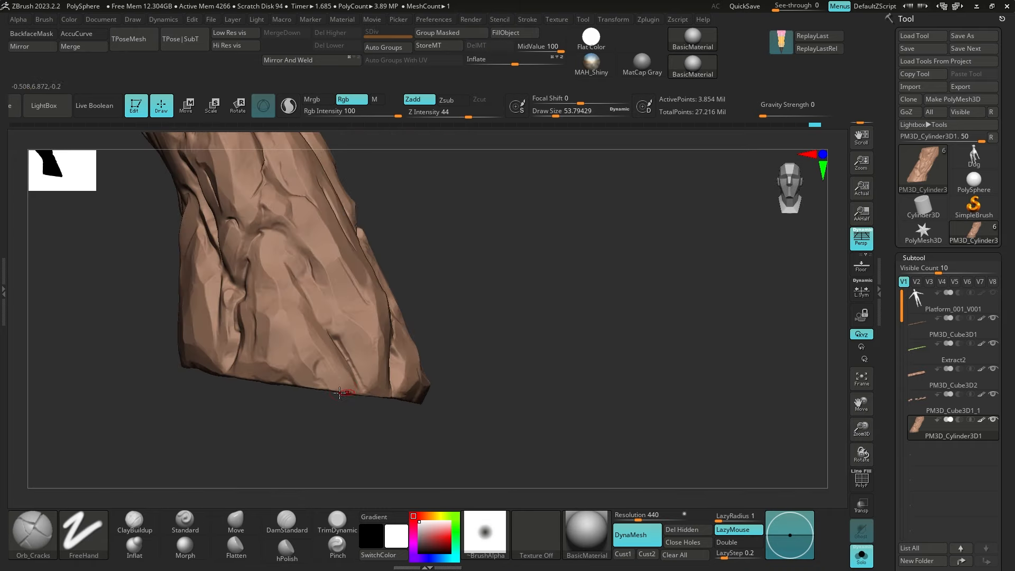
{"action": "right_click_drag", "start_coordinate": [351, 326], "coordinate": [422, 350]}
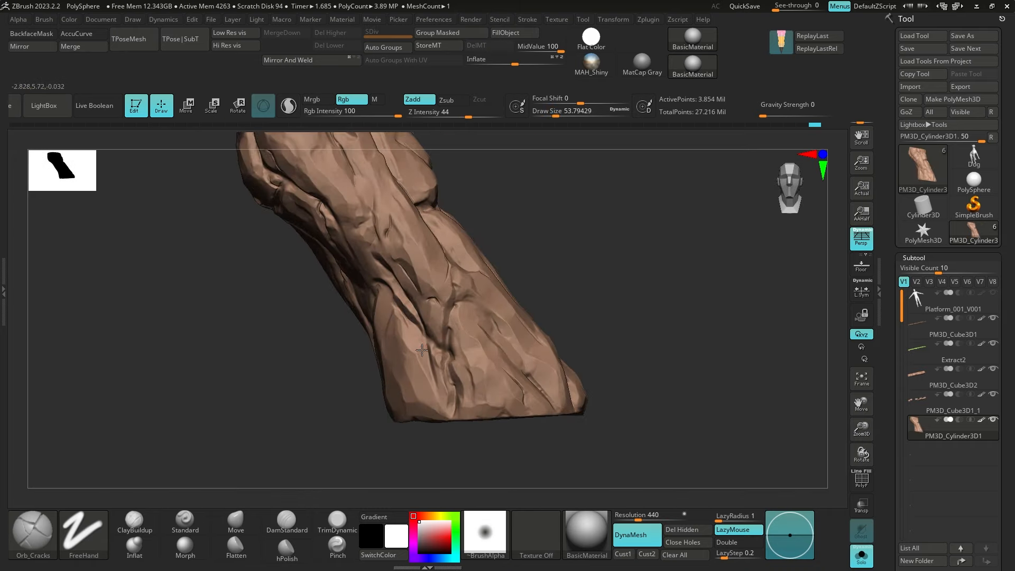
Carve small cracks into the rock faces near the pillar's upper end with a draw size of about 46
{"action": "right_click_drag", "start_coordinate": [496, 354], "coordinate": [399, 201]}
{"action": "right_click_drag", "start_coordinate": [400, 291], "coordinate": [486, 219]}
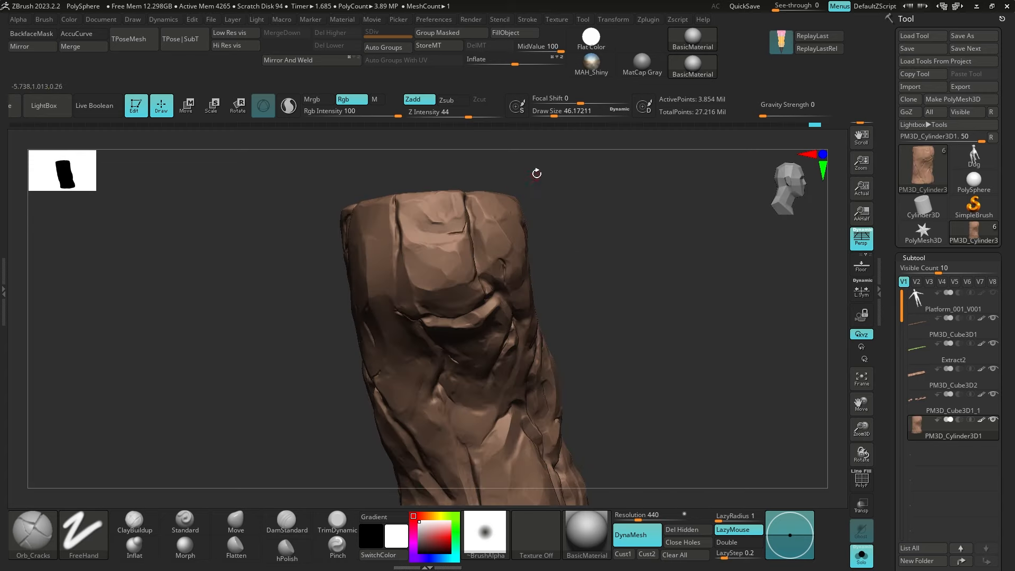
{"action": "mouse_move", "coordinate": [536, 173]}
{"action": "right_mouse_down"}
{"action": "mouse_move", "coordinate": [468, 200]}
{"action": "mouse_move", "coordinate": [523, 195]}
{"action": "mouse_move", "coordinate": [575, 220]}
{"action": "right_mouse_up"}
{"action": "right_click_drag", "start_coordinate": [589, 144], "coordinate": [601, 233]}
Carve cracks rising from the lower edge of the large rock face at the pillar's base with a draw size of about 87
{"action": "right_click_drag", "start_coordinate": [705, 211], "coordinate": [666, 224]}
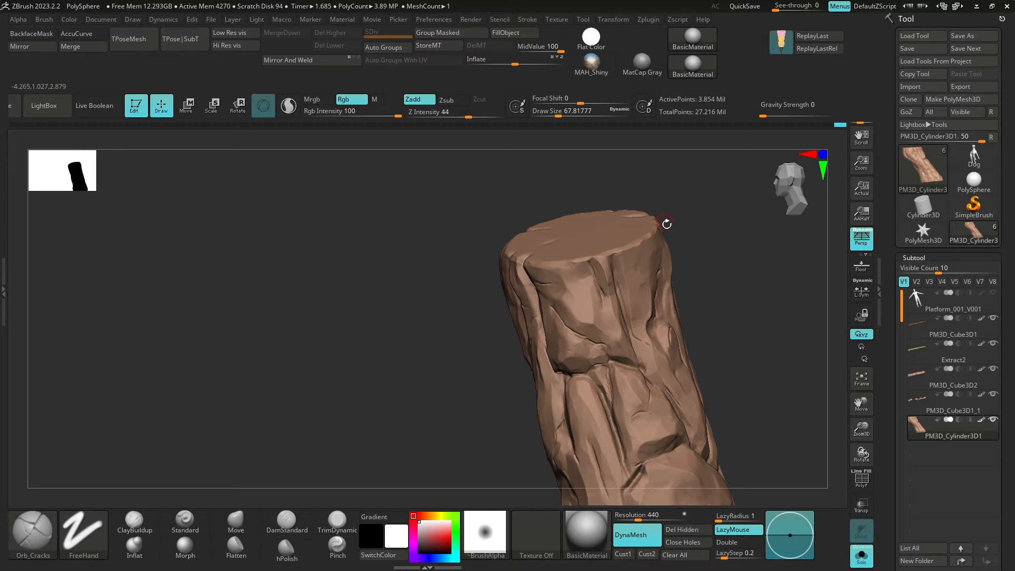
{"action": "right_click_drag", "start_coordinate": [625, 257], "coordinate": [566, 340]}
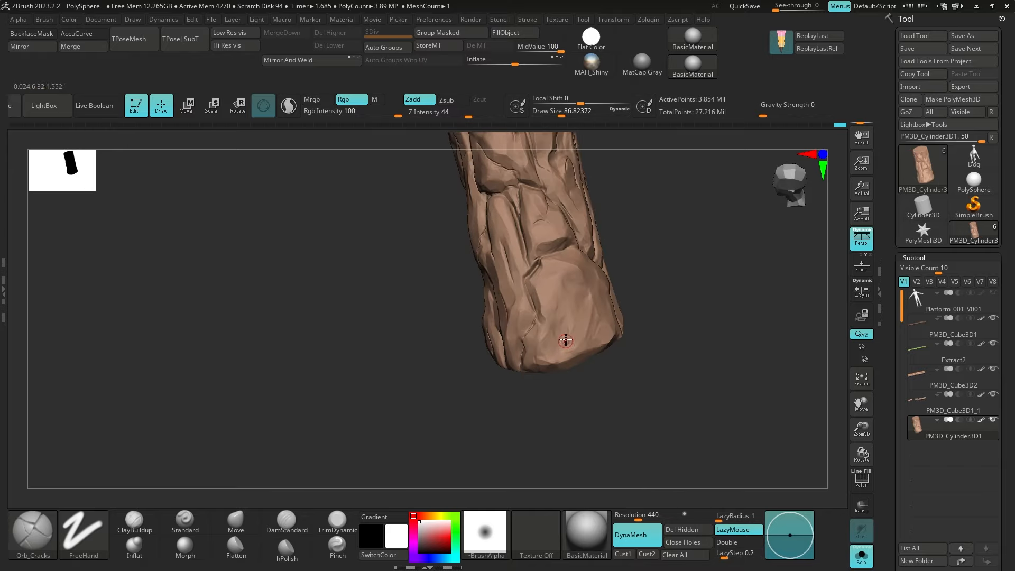
{"action": "right_click_drag", "start_coordinate": [648, 291], "coordinate": [545, 375]}
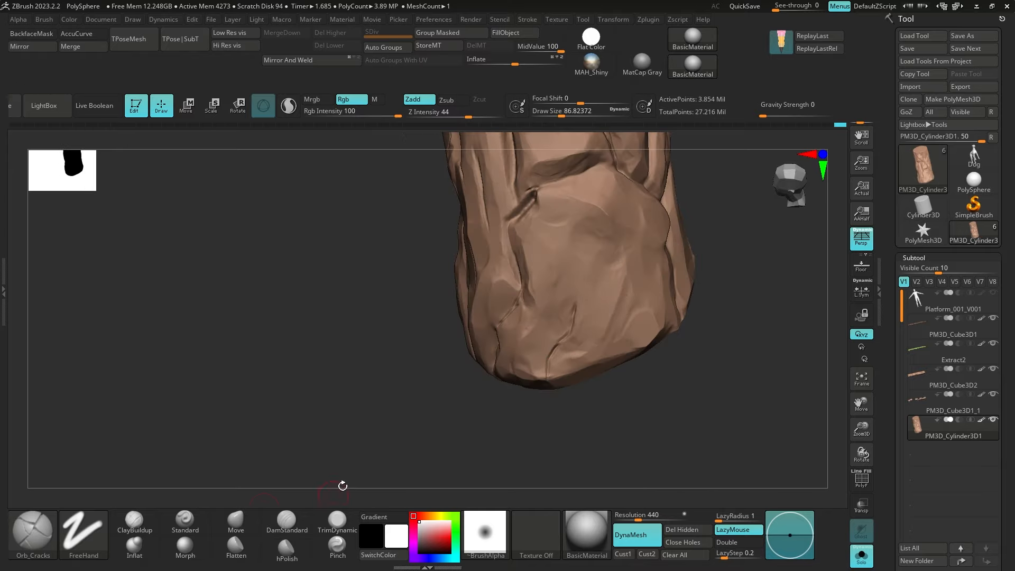
Switch to the Standard brush, sample the rock's brown colour and isolate the pillar
{"action": "key", "text": "b"}
{"action": "left_click", "coordinate": [552, 372]}
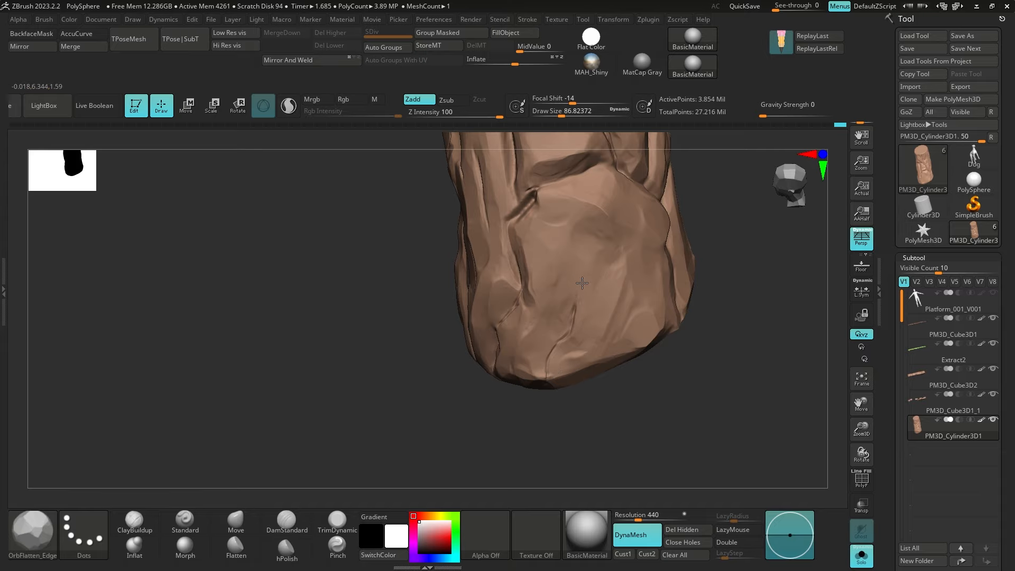
{"action": "mouse_move", "coordinate": [568, 355]}
{"action": "right_mouse_down"}
{"action": "mouse_move", "coordinate": [689, 347]}
{"action": "mouse_move", "coordinate": [754, 379]}
{"action": "mouse_move", "coordinate": [600, 442]}
{"action": "mouse_move", "coordinate": [704, 378]}
{"action": "mouse_move", "coordinate": [700, 338]}
{"action": "mouse_move", "coordinate": [740, 454]}
{"action": "right_mouse_up"}
{"action": "key", "text": "alt+s"}
{"action": "left_click", "coordinate": [185, 522]}
{"action": "right_click_drag", "start_coordinate": [236, 398], "coordinate": [404, 177], "text": "alt"}
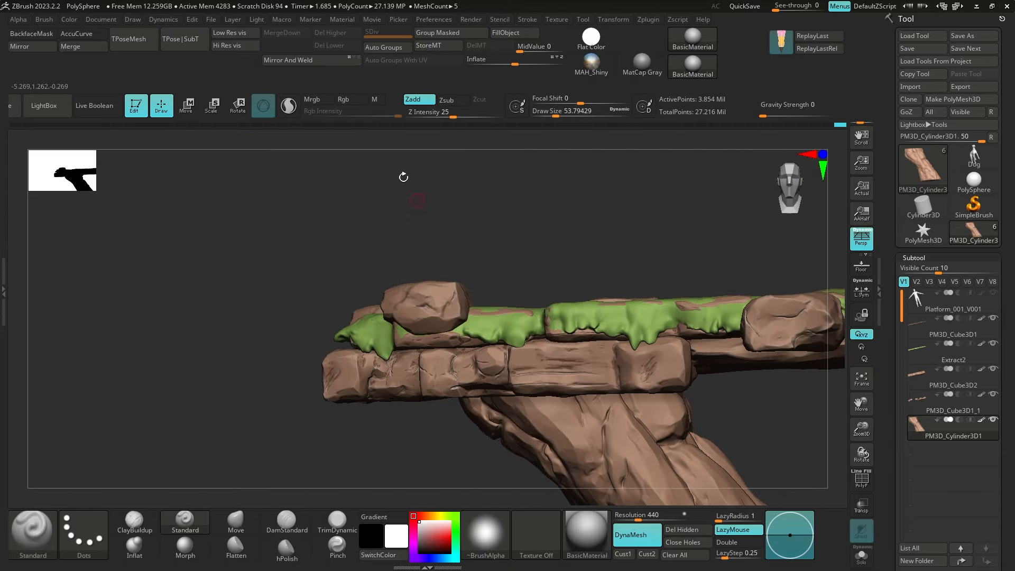
{"action": "right_click_drag", "start_coordinate": [424, 480], "coordinate": [391, 204], "text": "alt"}
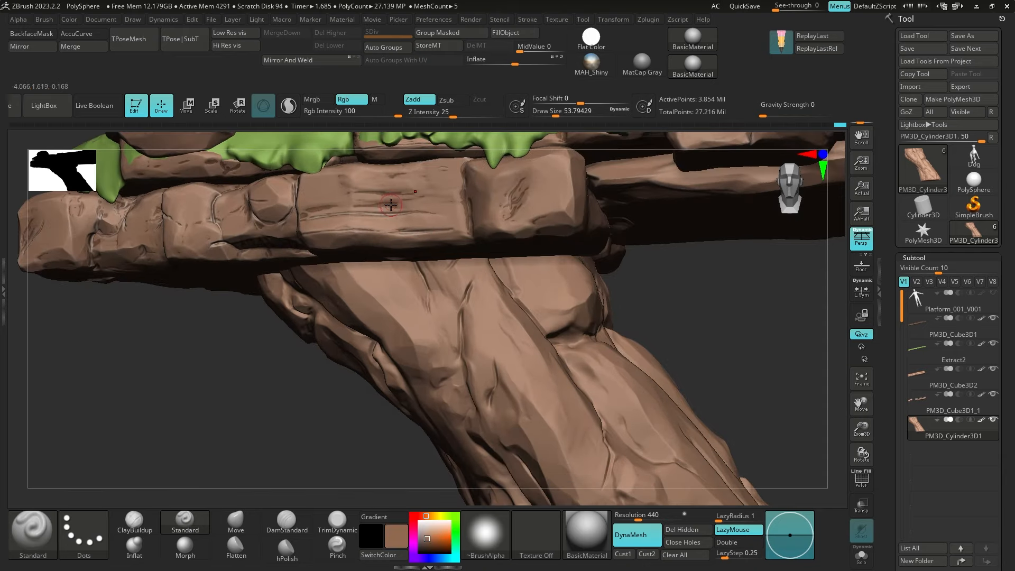
{"action": "right_click_drag", "start_coordinate": [733, 354], "coordinate": [574, 227], "text": "alt"}
{"action": "right_click_drag", "start_coordinate": [740, 381], "coordinate": [826, 421]}
{"action": "key", "text": "alt+s"}
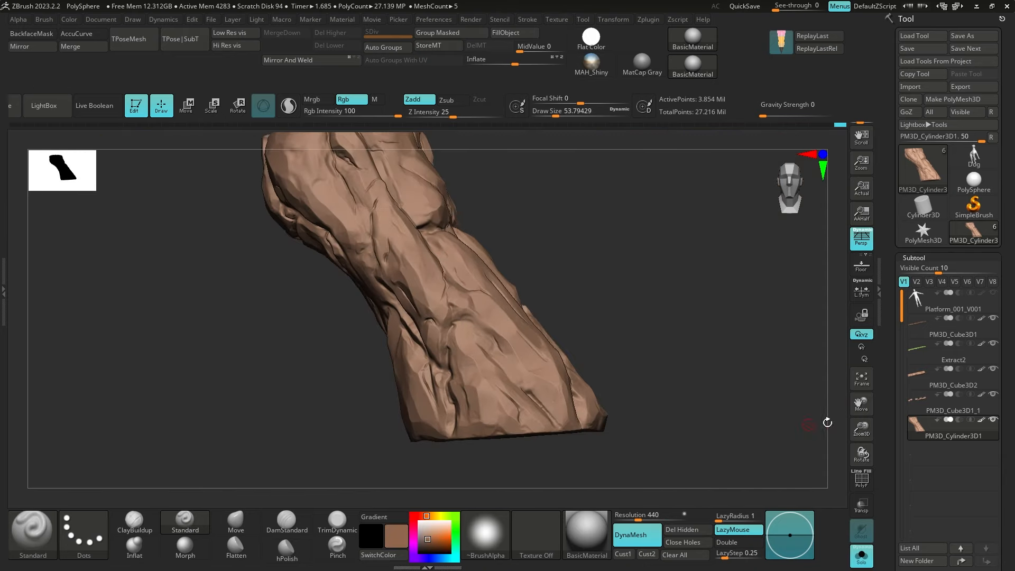
Mask the isolated pillar by cavity with a blur of 18 and an intensity of 100, leaving the crevices unmasked
{"action": "left_click_drag", "start_coordinate": [944, 494], "coordinate": [920, 31]}
{"action": "right_click_drag", "start_coordinate": [827, 349], "coordinate": [830, 312], "text": "alt"}
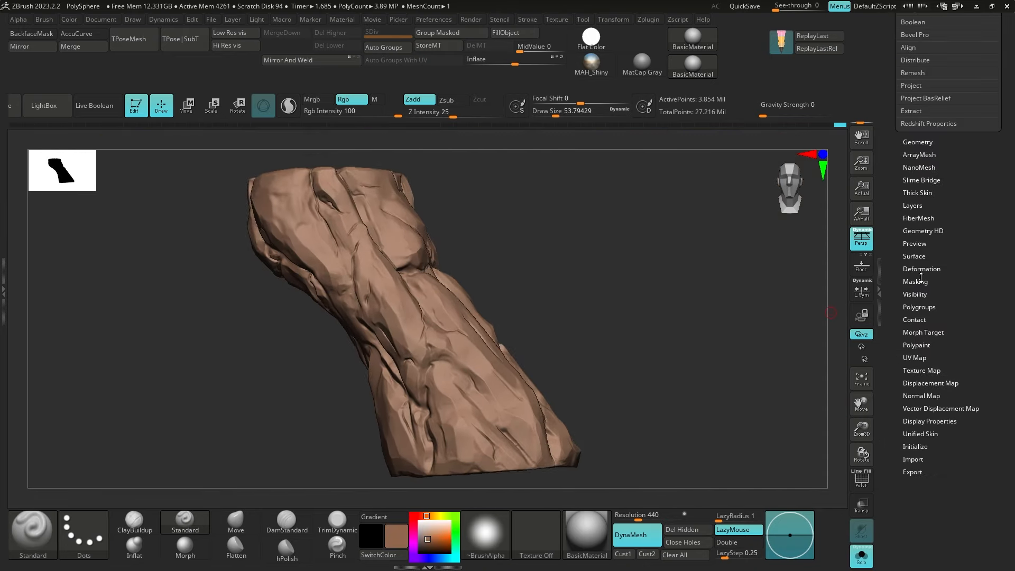
{"action": "left_click", "coordinate": [920, 279]}
{"action": "left_click_drag", "start_coordinate": [888, 405], "coordinate": [888, 260]}
{"action": "left_click", "coordinate": [922, 279]}
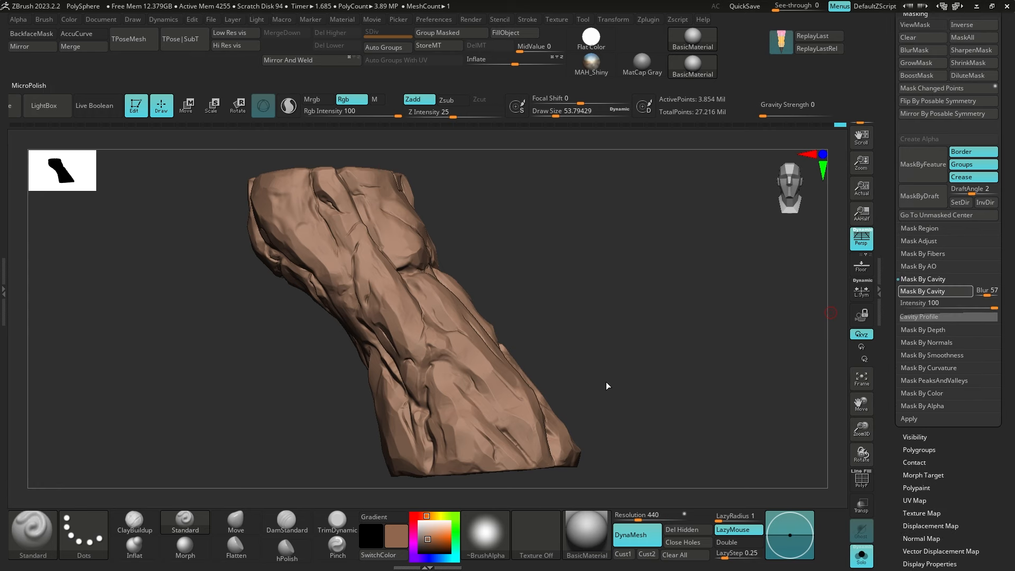
{"action": "left_click", "coordinate": [544, 287], "text": "ctrl"}
{"action": "left_click_drag", "start_coordinate": [987, 293], "coordinate": [981, 292]}
{"action": "left_click", "coordinate": [951, 291]}
{"action": "left_click", "coordinate": [562, 299], "text": "ctrl"}
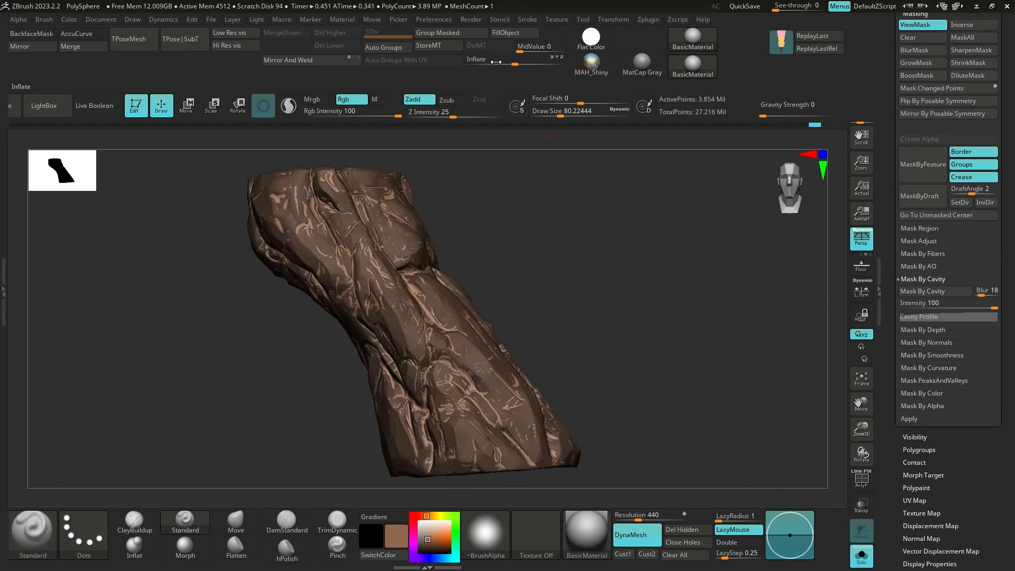
Fill the pillar's unmasked crevices with brown, hide the mask display and choose a lighter brown
{"action": "left_click", "coordinate": [518, 37]}
{"action": "key", "text": "ctrl+h"}
{"action": "key", "text": "s"}
{"action": "mouse_move", "coordinate": [555, 364]}
{"action": "right_mouse_down", "text": "ctrl"}
{"action": "mouse_move", "coordinate": [555, 305]}
{"action": "mouse_move", "coordinate": [570, 316]}
{"action": "mouse_move", "coordinate": [569, 333]}
{"action": "right_mouse_up", "text": "ctrl"}
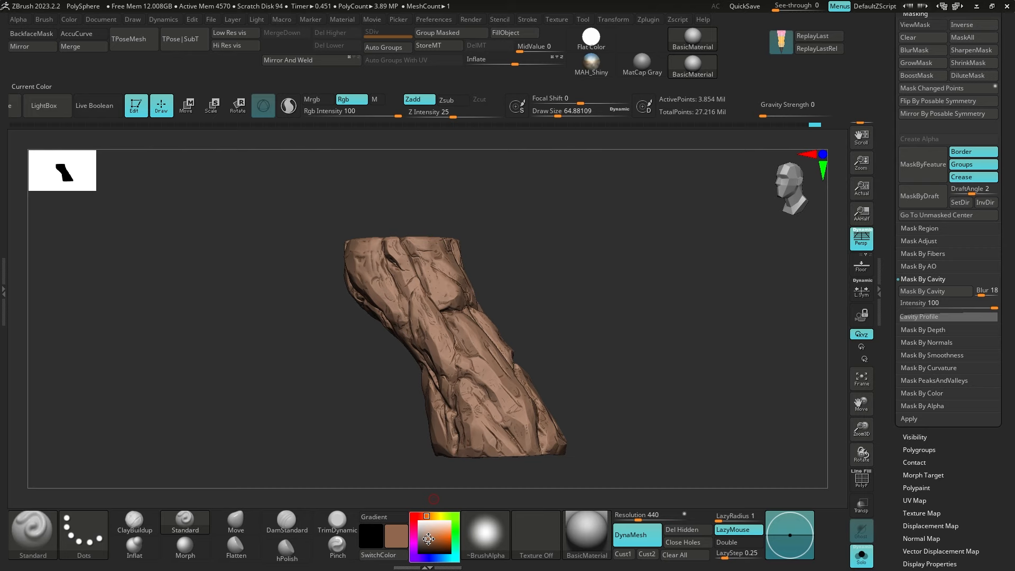
{"action": "right_click_drag", "start_coordinate": [536, 301], "coordinate": [531, 360], "text": "ctrl"}
{"action": "right_click_drag", "start_coordinate": [523, 232], "coordinate": [539, 282], "text": "alt"}
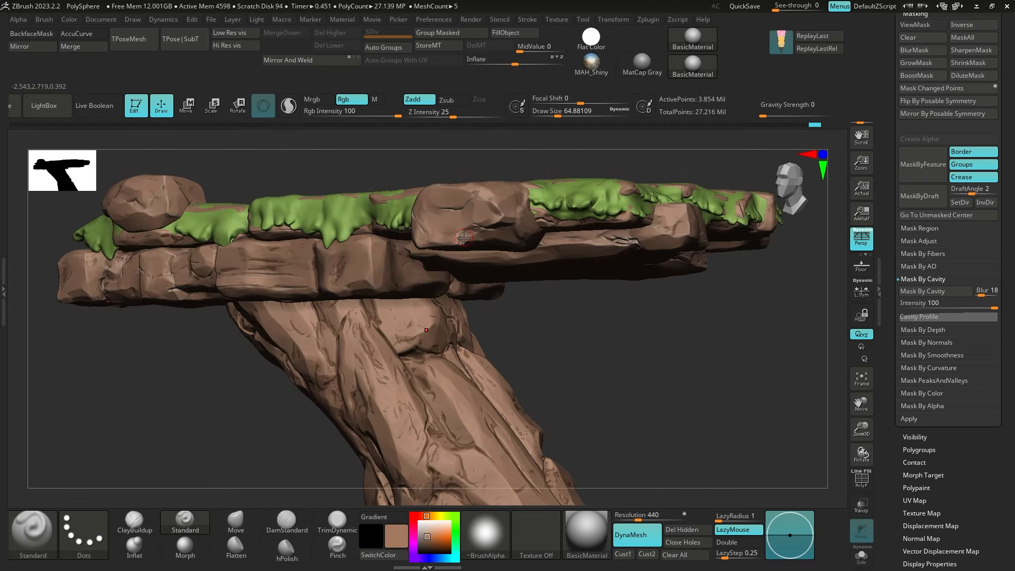
Choose a light beige and mask the isolated pillar by curvature with strength 100 and blur 6, inverting the mask
{"action": "left_click", "coordinate": [861, 557]}
{"action": "left_click", "coordinate": [929, 368]}
{"action": "right_click_drag", "start_coordinate": [713, 433], "coordinate": [714, 394], "text": "ctrl"}
{"action": "right_click_drag", "start_coordinate": [713, 394], "coordinate": [776, 357], "text": "alt"}
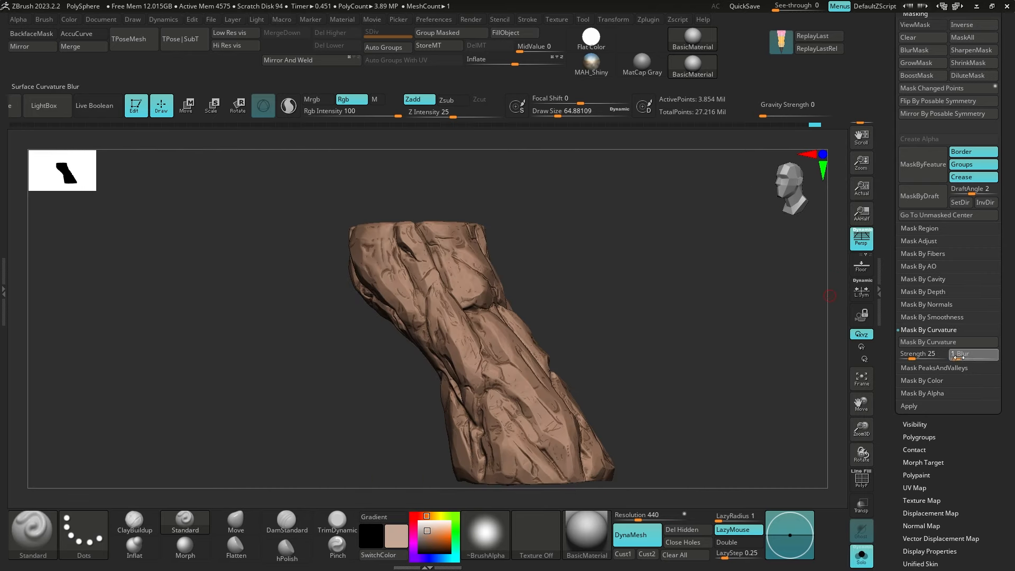
{"action": "left_click", "coordinate": [933, 342]}
{"action": "left_click_drag", "start_coordinate": [918, 357], "coordinate": [977, 356]}
{"action": "left_click", "coordinate": [620, 319], "text": "ctrl"}
{"action": "left_click", "coordinate": [941, 342]}
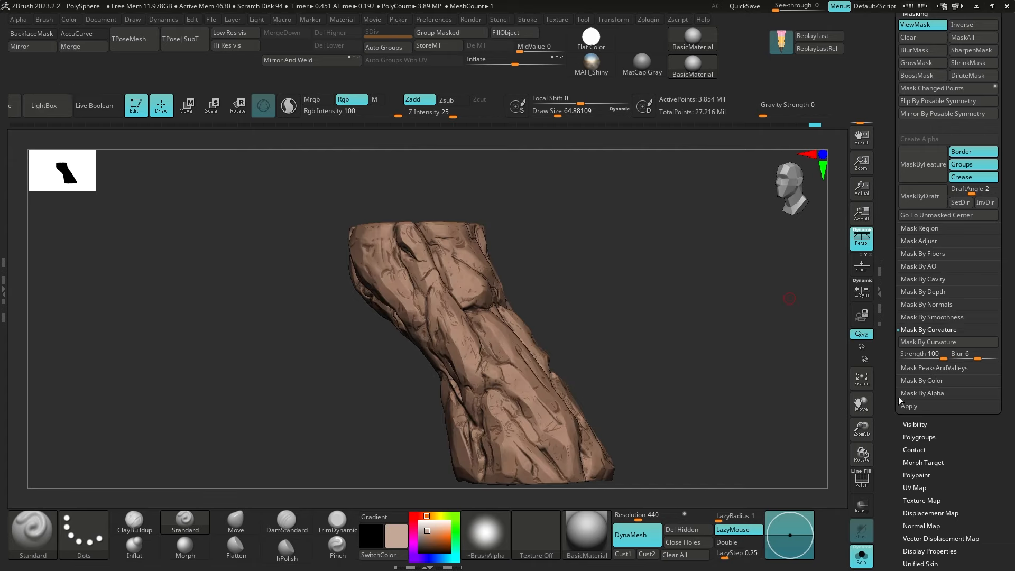
{"action": "left_click", "coordinate": [776, 425], "text": "ctrl"}
Redo the pillar's curvature mask with a blur of 1 and invert it
{"action": "key", "text": "s"}
{"action": "right_click_drag", "start_coordinate": [777, 430], "coordinate": [751, 370], "text": "alt"}
{"action": "key", "text": "s"}
{"action": "left_click_drag", "start_coordinate": [744, 401], "coordinate": [752, 401]}
{"action": "left_click_drag", "start_coordinate": [978, 357], "coordinate": [957, 356]}
{"action": "left_click", "coordinate": [940, 342]}
{"action": "left_click", "coordinate": [833, 396], "text": "ctrl"}
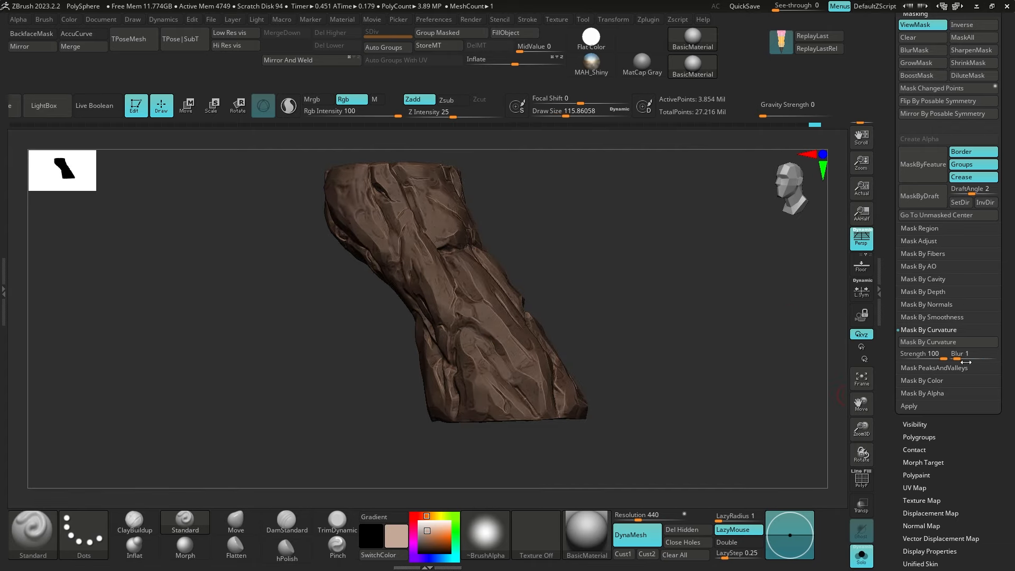
Lighten the pillar's unmasked edges with beige, hide the mask display and show the whole platform again
{"action": "key", "text": "ctrl+h"}
{"action": "key", "text": "s"}
{"action": "left_click_drag", "start_coordinate": [613, 322], "coordinate": [616, 322]}
{"action": "left_click", "coordinate": [862, 556]}
{"action": "mouse_move", "coordinate": [624, 360]}
{"action": "right_mouse_down", "text": "ctrl"}
{"action": "mouse_move", "coordinate": [623, 333]}
{"action": "mouse_move", "coordinate": [646, 317]}
{"action": "mouse_move", "coordinate": [606, 372]}
{"action": "mouse_move", "coordinate": [607, 242]}
{"action": "mouse_move", "coordinate": [614, 328]}
{"action": "right_mouse_up", "text": "ctrl"}
{"action": "key", "text": "s"}
Save the coloured platform tool over its existing file
{"action": "left_click_drag", "start_coordinate": [1007, 132], "coordinate": [1007, 529]}
{"action": "left_click", "coordinate": [973, 36]}
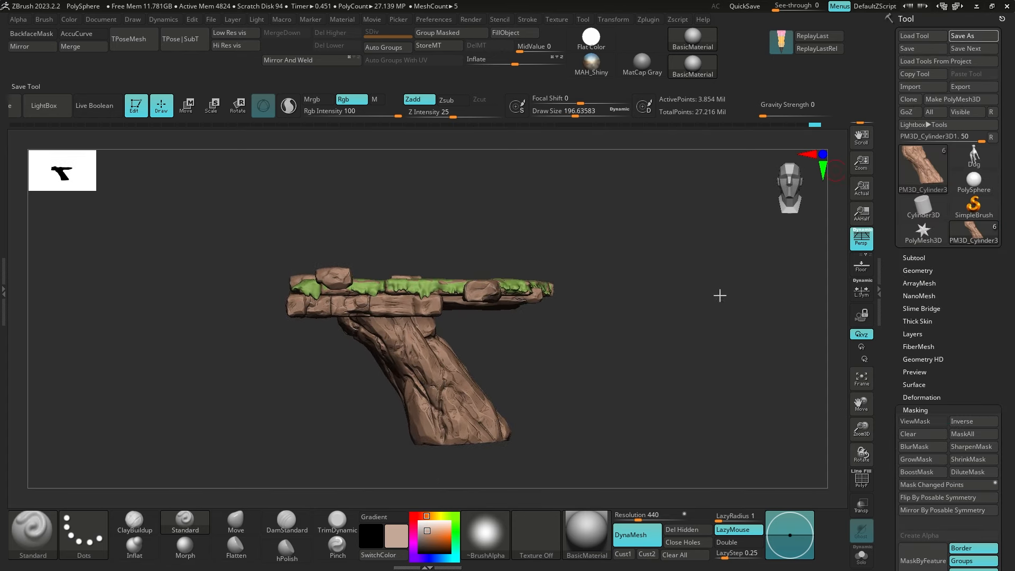
{"action": "double_click", "coordinate": [552, 194]}
{"action": "left_click", "coordinate": [533, 278]}
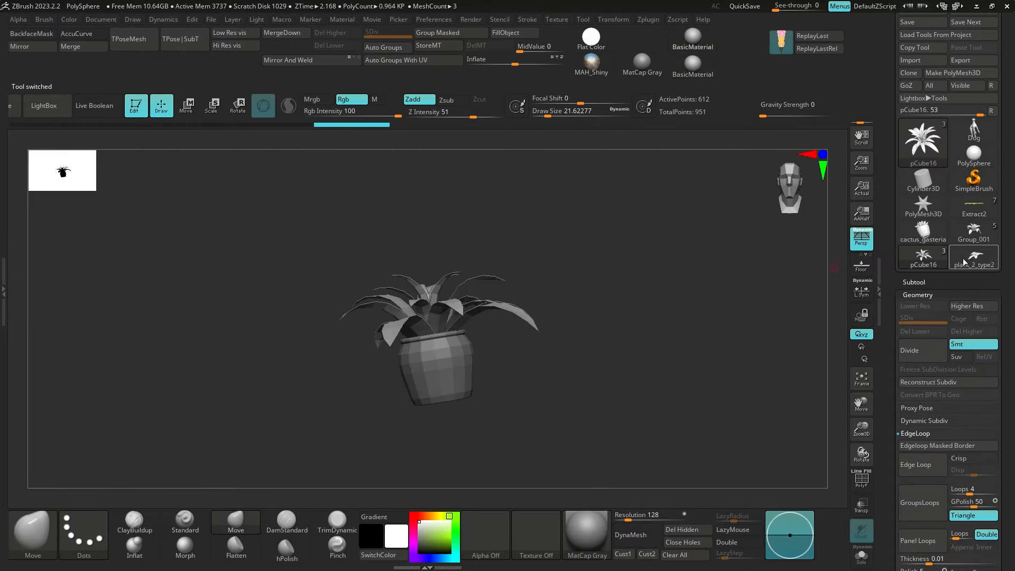
Load the plant_2_type2 model and examine its wireframe
{"action": "left_click", "coordinate": [963, 262]}
{"action": "left_click_drag", "start_coordinate": [624, 317], "coordinate": [616, 357]}
{"action": "key", "text": "shift+f"}
{"action": "key", "text": "shift+f"}
Return to the Extract2 platform tool and append the plant_2_type3 model as a subtool
{"action": "left_click", "coordinate": [974, 232]}
{"action": "left_click_drag", "start_coordinate": [628, 302], "coordinate": [643, 315]}
{"action": "key", "text": "shift+f"}
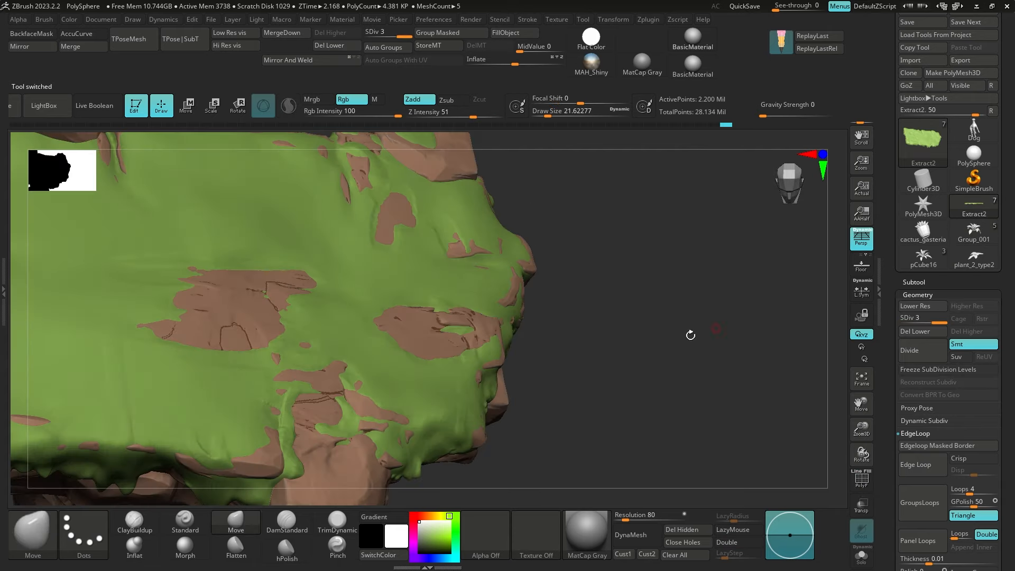
{"action": "mouse_move", "coordinate": [690, 335]}
{"action": "left_mouse_down"}
{"action": "mouse_move", "coordinate": [537, 204]}
{"action": "mouse_move", "coordinate": [642, 234]}
{"action": "left_mouse_up"}
{"action": "key", "text": "s"}
{"action": "mouse_move", "coordinate": [643, 236]}
{"action": "left_mouse_down"}
{"action": "mouse_move", "coordinate": [645, 290]}
{"action": "mouse_move", "coordinate": [651, 262]}
{"action": "left_mouse_up"}
{"action": "left_click", "coordinate": [919, 283]}
{"action": "left_click_drag", "start_coordinate": [679, 365], "coordinate": [678, 336]}
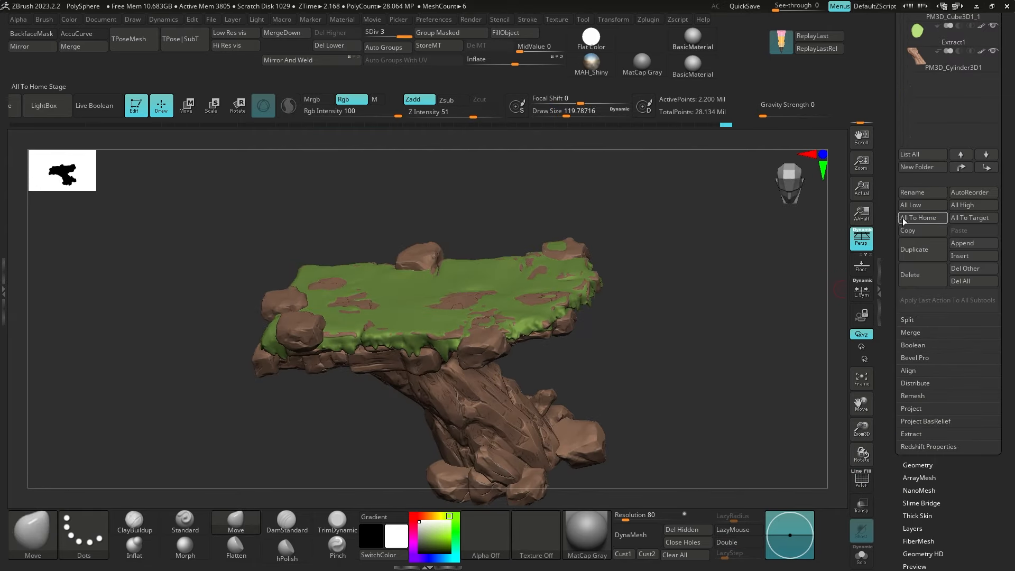
{"action": "left_click", "coordinate": [964, 243]}
{"action": "left_click", "coordinate": [811, 268]}
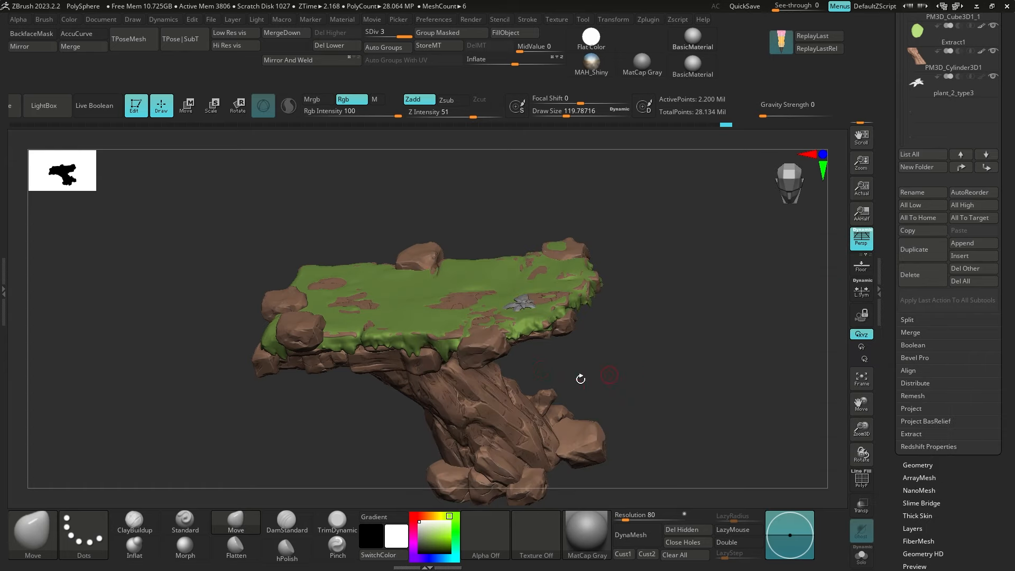
Select the appended plant and position it on the moss near the platform's front edge
{"action": "left_click_drag", "start_coordinate": [580, 378], "coordinate": [581, 403]}
{"action": "left_click", "coordinate": [533, 314], "text": "alt"}
{"action": "left_click_drag", "start_coordinate": [731, 299], "coordinate": [734, 344], "text": "alt"}
{"action": "key", "text": "w"}
{"action": "left_click", "coordinate": [501, 154]}
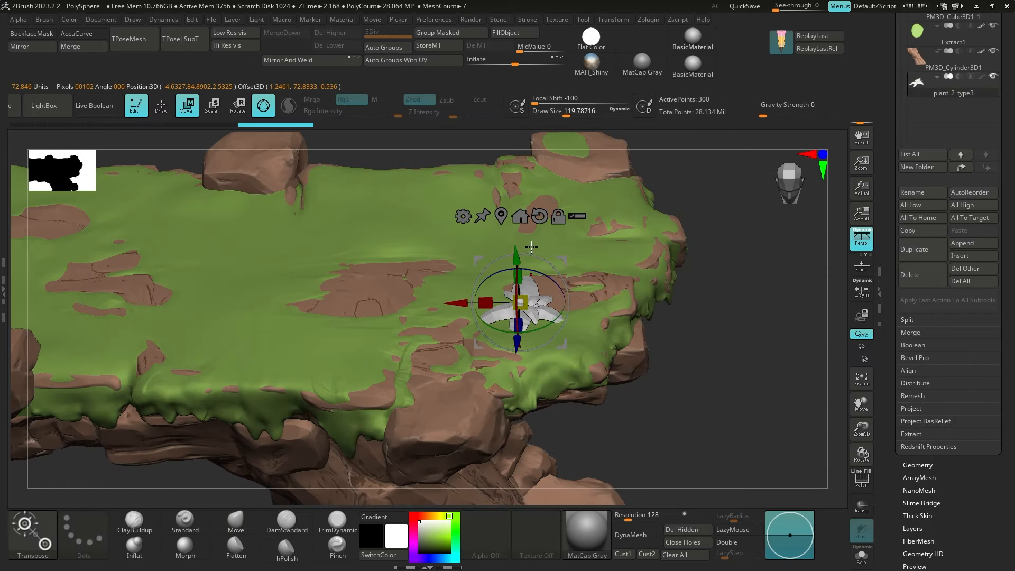
{"action": "left_click_drag", "start_coordinate": [530, 328], "coordinate": [517, 214]}
{"action": "mouse_move", "coordinate": [675, 283]}
{"action": "left_mouse_down"}
{"action": "mouse_move", "coordinate": [677, 243]}
{"action": "mouse_move", "coordinate": [678, 309]}
{"action": "left_mouse_up"}
{"action": "left_click_drag", "start_coordinate": [504, 303], "coordinate": [505, 280]}
{"action": "key", "text": "q"}
{"action": "left_click_drag", "start_coordinate": [565, 268], "coordinate": [578, 177]}
{"action": "key", "text": "w"}
{"action": "left_click_drag", "start_coordinate": [504, 151], "coordinate": [503, 178]}
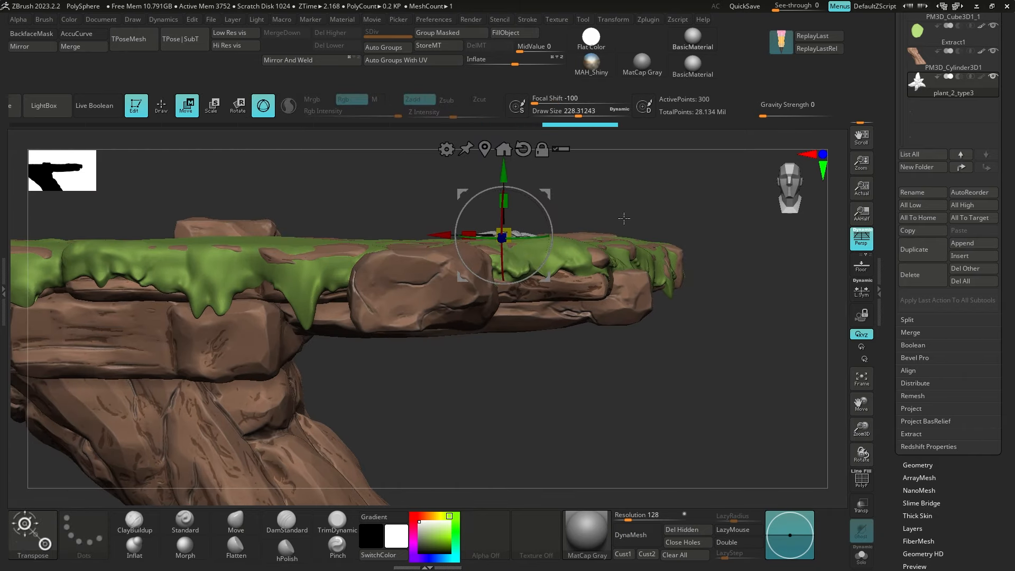
Fine-tune the plant's height on the moss from a front view with perspective turned off
{"action": "key", "text": "p"}
{"action": "left_click_drag", "start_coordinate": [678, 193], "coordinate": [648, 241], "text": "alt"}
{"action": "left_click_drag", "start_coordinate": [487, 199], "coordinate": [487, 218]}
{"action": "left_click_drag", "start_coordinate": [593, 179], "coordinate": [592, 150], "text": "alt"}
{"action": "left_click_drag", "start_coordinate": [592, 159], "coordinate": [589, 206]}
{"action": "left_click_drag", "start_coordinate": [477, 309], "coordinate": [391, 518]}
{"action": "left_click_drag", "start_coordinate": [751, 321], "coordinate": [752, 273], "text": "shift"}
{"action": "key", "text": "q"}
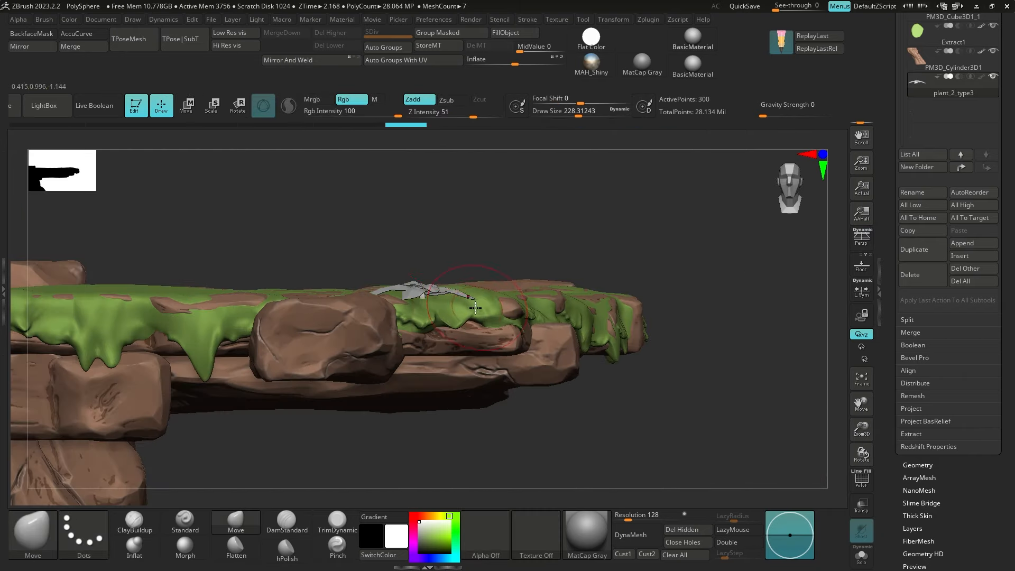
Shift the plant along the ledge, restore perspective and scale it up to about 1.85 times
{"action": "key", "text": "w"}
{"action": "left_click_drag", "start_coordinate": [350, 291], "coordinate": [321, 307]}
{"action": "key", "text": "p"}
{"action": "left_click_drag", "start_coordinate": [656, 241], "coordinate": [655, 285]}
{"action": "left_click_drag", "start_coordinate": [382, 288], "coordinate": [409, 277]}
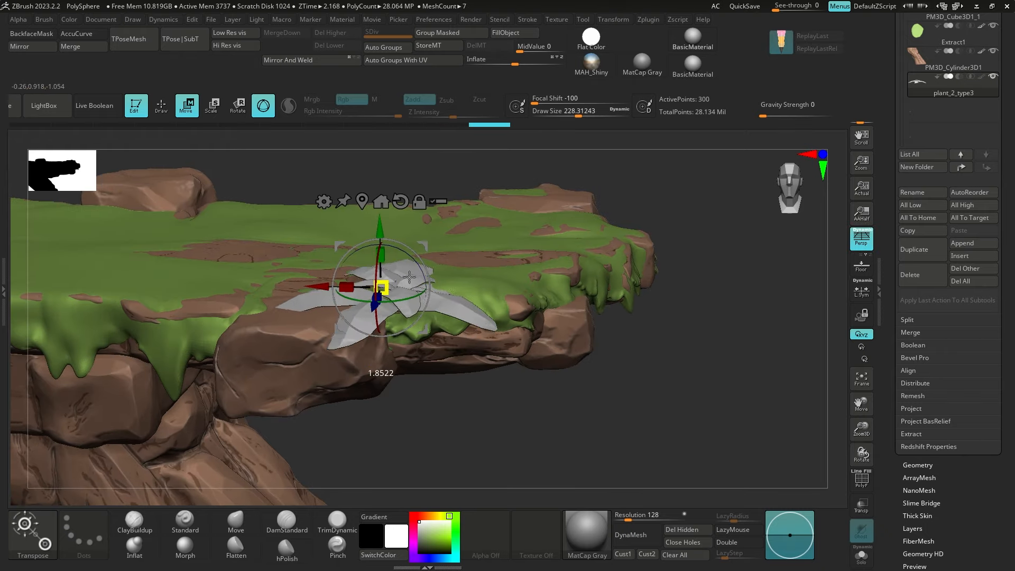
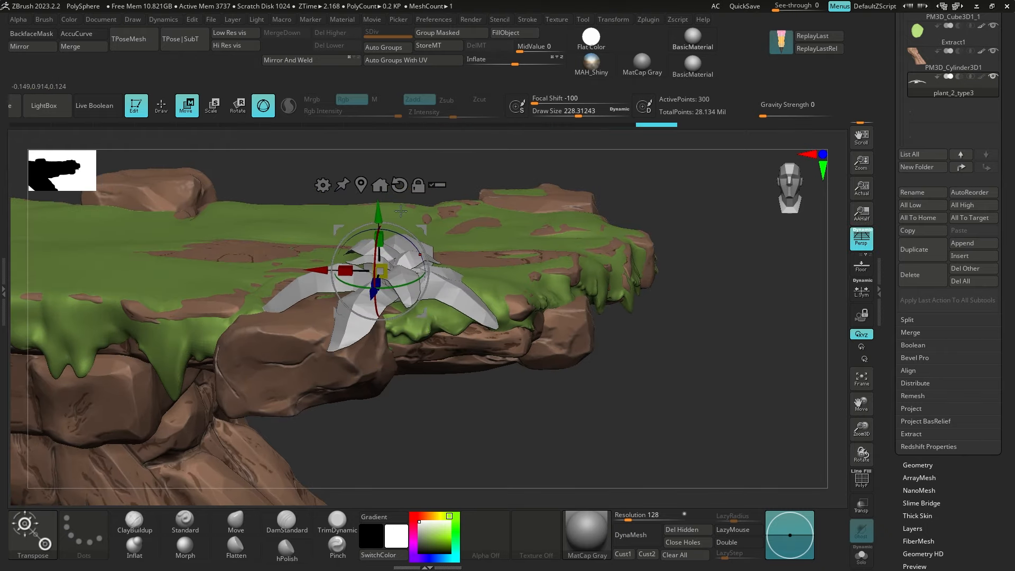
Move the plant across the moss to beside the moss-capped rock at the platform's far corner
{"action": "left_click_drag", "start_coordinate": [598, 328], "coordinate": [555, 339]}
{"action": "left_click_drag", "start_coordinate": [365, 330], "coordinate": [528, 269]}
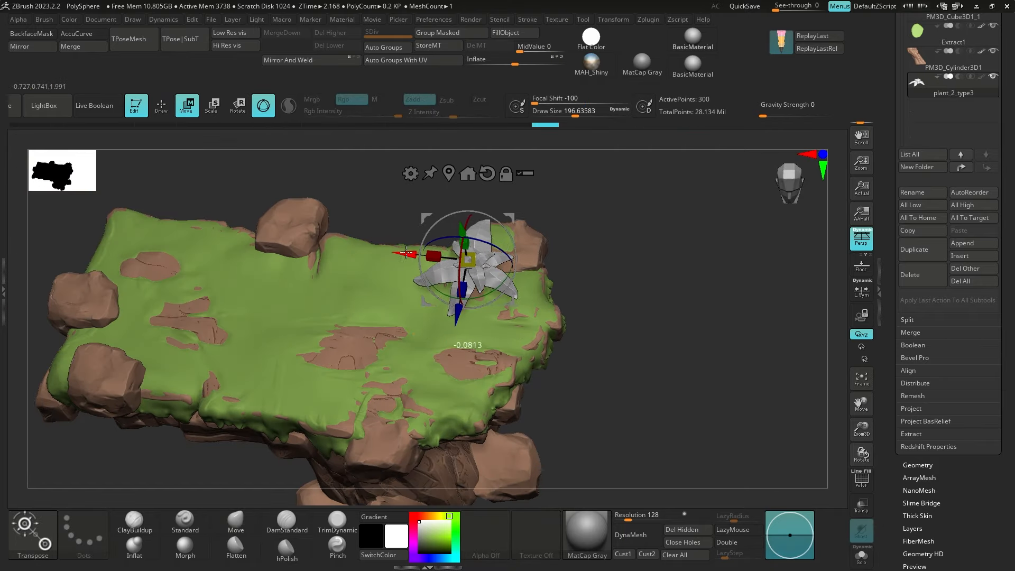
{"action": "key", "text": "q"}
{"action": "mouse_move", "coordinate": [598, 283]}
{"action": "left_mouse_down"}
{"action": "mouse_move", "coordinate": [605, 245]}
{"action": "mouse_move", "coordinate": [587, 182]}
{"action": "left_mouse_up"}
{"action": "key", "text": "w"}
{"action": "mouse_move", "coordinate": [455, 199]}
{"action": "left_mouse_down"}
{"action": "mouse_move", "coordinate": [563, 294]}
{"action": "mouse_move", "coordinate": [574, 328]}
{"action": "left_mouse_up"}
Display the plant's wireframe, choose the Move Topological brush and auto-group its leaves into separate polygroups
{"action": "key", "text": "q"}
{"action": "key", "text": "s"}
{"action": "key", "text": "f"}
{"action": "key", "text": "shift+f"}
{"action": "left_click_drag", "start_coordinate": [664, 175], "coordinate": [511, 145]}
{"action": "key", "text": "b"}
{"action": "key", "text": "m"}
{"action": "key", "text": "t"}
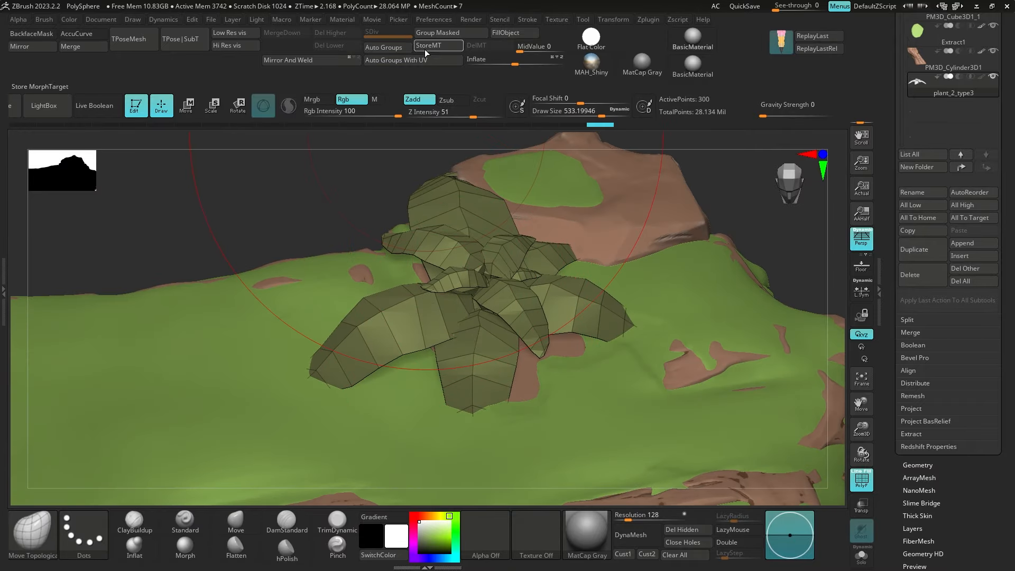
{"action": "left_click", "coordinate": [397, 48]}
Adjust a small inner leaf, then isolate the large green leaf with a mask and rotate it outward
{"action": "mouse_move", "coordinate": [455, 418]}
{"action": "left_mouse_down"}
{"action": "mouse_move", "coordinate": [428, 412]}
{"action": "mouse_move", "coordinate": [410, 350]}
{"action": "left_mouse_up"}
{"action": "mouse_move", "coordinate": [502, 277]}
{"action": "left_mouse_down"}
{"action": "mouse_move", "coordinate": [507, 222]}
{"action": "mouse_move", "coordinate": [418, 273]}
{"action": "left_mouse_up"}
{"action": "left_click_drag", "start_coordinate": [577, 211], "coordinate": [541, 275]}
{"action": "key", "text": "w"}
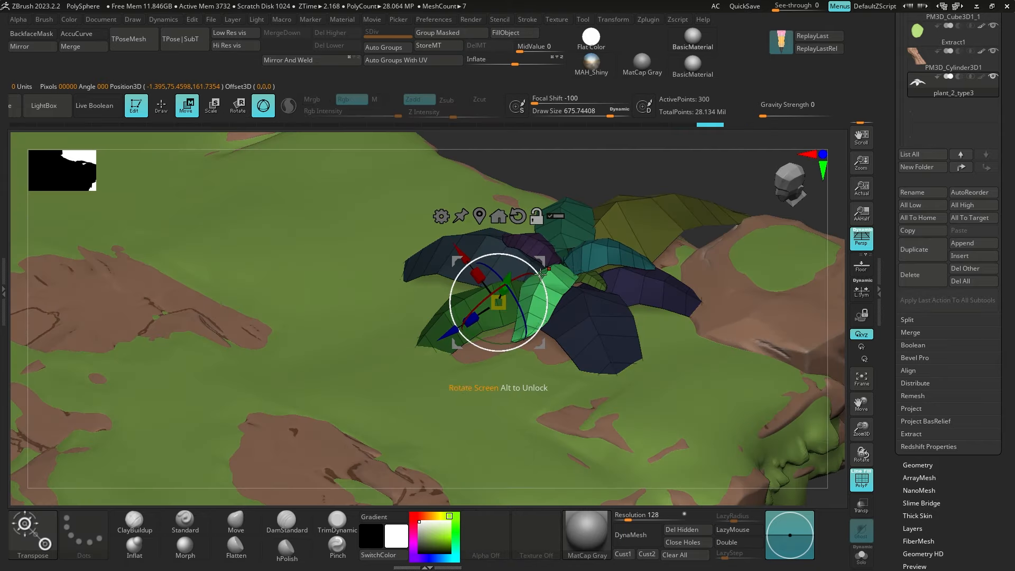
{"action": "key", "text": "q"}
{"action": "left_click_drag", "start_coordinate": [521, 334], "coordinate": [528, 319]}
{"action": "key", "text": "w"}
{"action": "left_click", "coordinate": [503, 302], "text": "ctrl"}
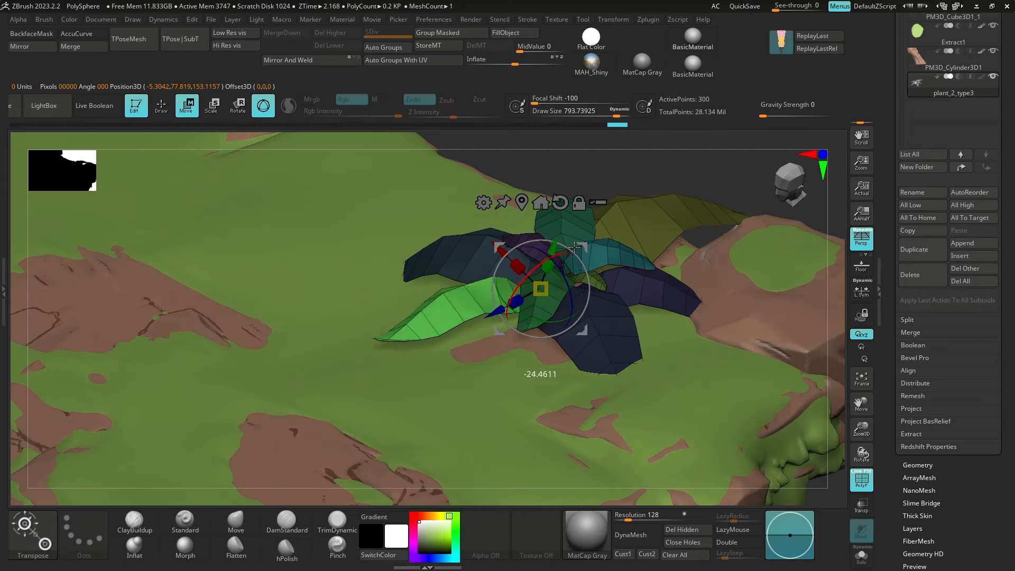
{"action": "left_click_drag", "start_coordinate": [574, 247], "coordinate": [570, 244]}
{"action": "key", "text": "q"}
Isolate the large blue leaf and the olive leaf in turn and rotate each into a new pose
{"action": "key", "text": "w"}
{"action": "left_click", "coordinate": [465, 238], "text": "ctrl"}
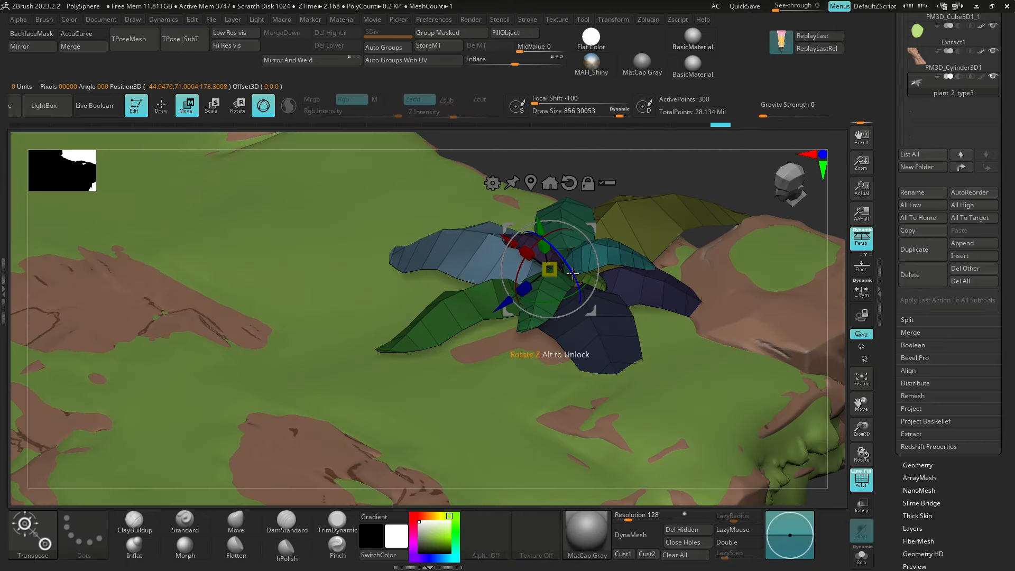
{"action": "right_click_drag", "start_coordinate": [572, 273], "coordinate": [566, 330]}
{"action": "left_click", "coordinate": [656, 219], "text": "ctrl"}
{"action": "left_click_drag", "start_coordinate": [692, 173], "coordinate": [631, 213], "text": "alt"}
{"action": "left_click_drag", "start_coordinate": [626, 222], "coordinate": [632, 232]}
Swing the dark blue front leaf outward and pull the purple leaf further towards the rock
{"action": "left_click", "coordinate": [627, 346], "text": "ctrl"}
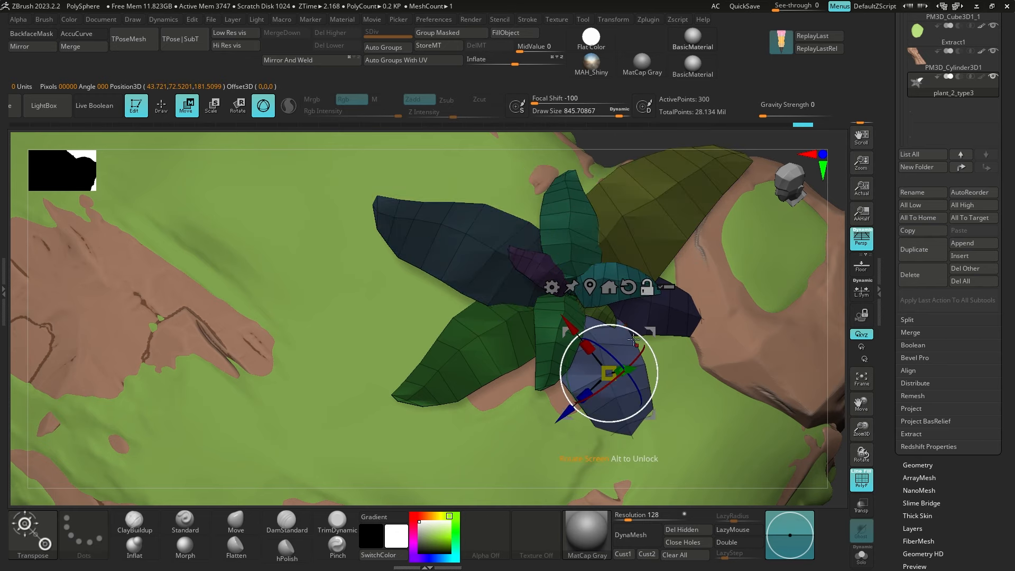
{"action": "left_click_drag", "start_coordinate": [609, 373], "coordinate": [567, 303], "text": "alt"}
{"action": "left_click_drag", "start_coordinate": [585, 303], "coordinate": [591, 312]}
{"action": "left_click", "coordinate": [669, 298], "text": "ctrl"}
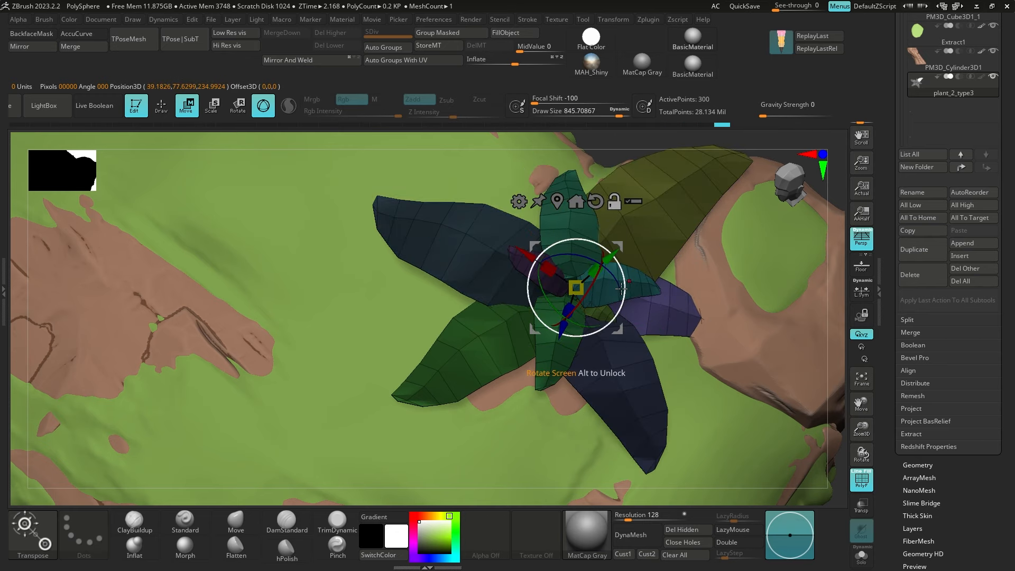
{"action": "key", "text": "q"}
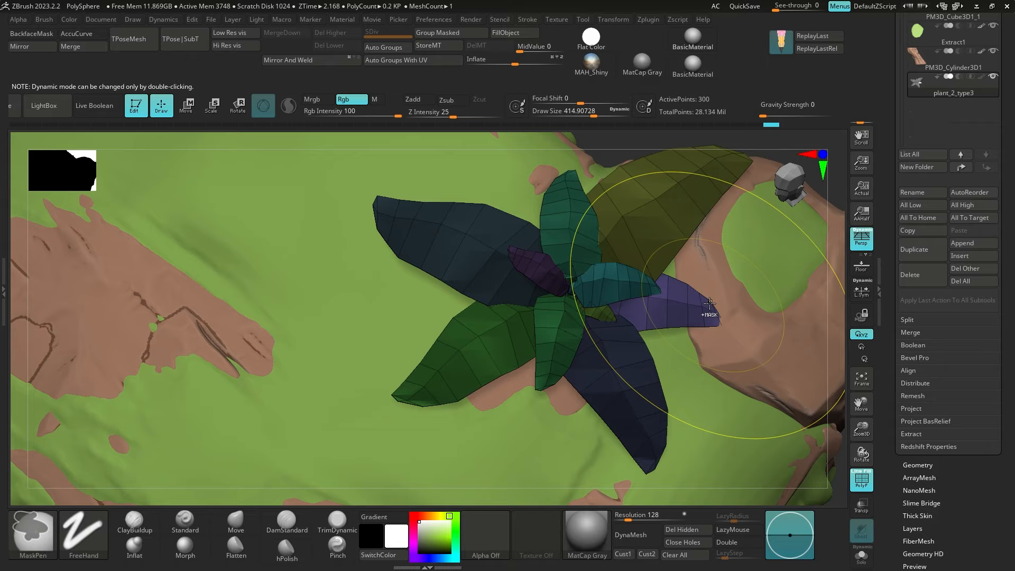
Reshape the small leaves at the plant's centre with Move Topological, undoing one stroke
{"action": "left_click", "coordinate": [603, 313], "text": "ctrl"}
{"action": "left_click_drag", "start_coordinate": [783, 144], "coordinate": [656, 237]}
{"action": "key", "text": "b"}
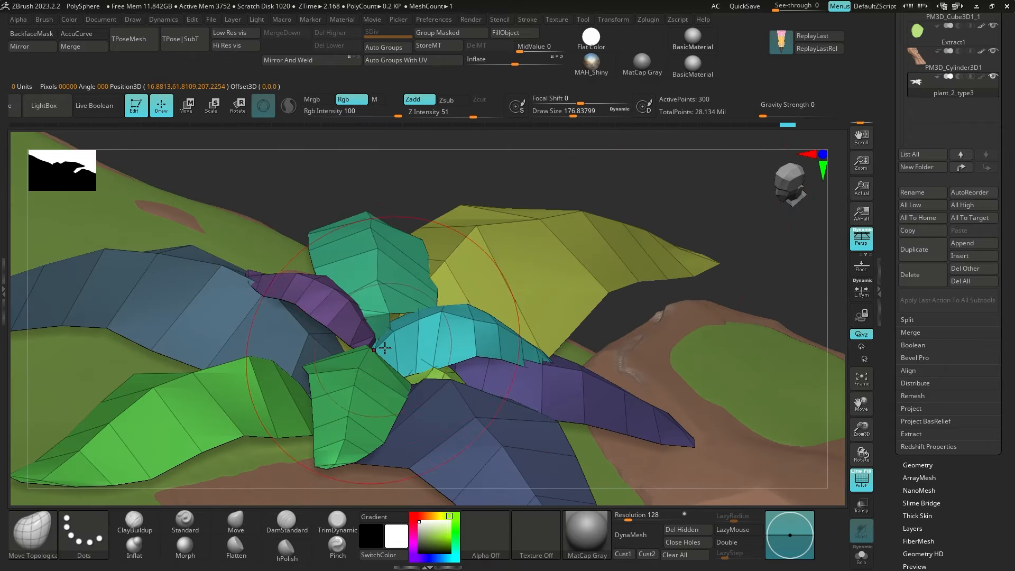
{"action": "key", "text": "ctrl"}
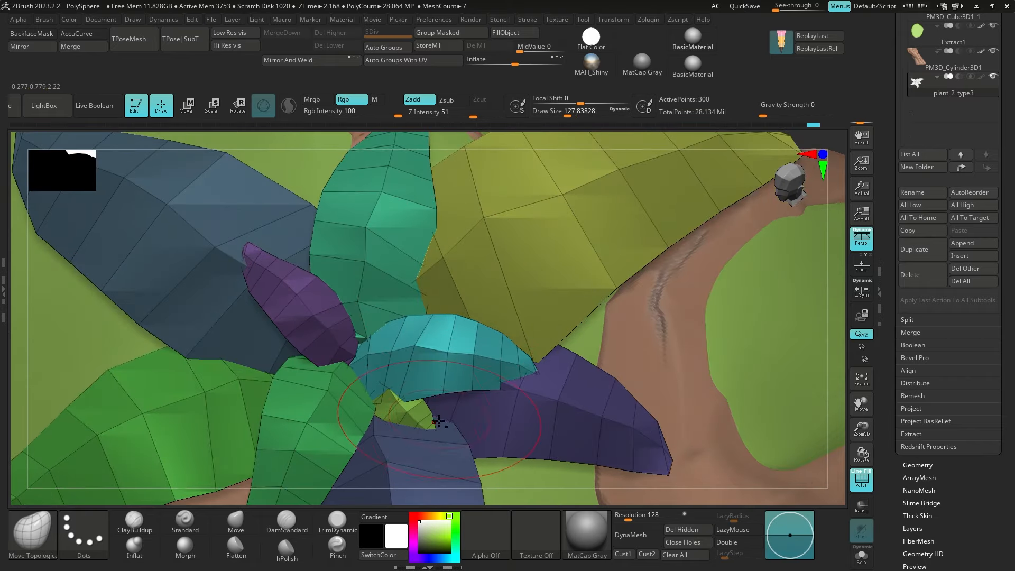
{"action": "key", "text": "ctrl+z"}
{"action": "left_click_drag", "start_coordinate": [407, 407], "coordinate": [402, 399]}
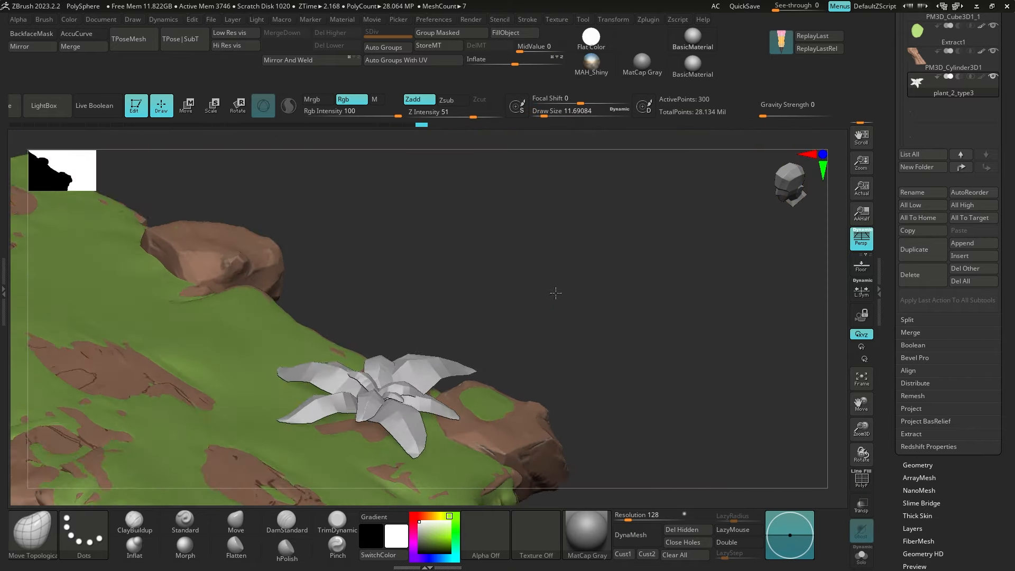
Lower the whole plant so its stem meets the mossy ground, refining the base with the Move brush
{"action": "mouse_move", "coordinate": [555, 290]}
{"action": "left_mouse_down"}
{"action": "mouse_move", "coordinate": [623, 308]}
{"action": "mouse_move", "coordinate": [623, 338]}
{"action": "left_mouse_up"}
{"action": "key", "text": "w"}
{"action": "key", "text": "q"}
{"action": "key", "text": "s"}
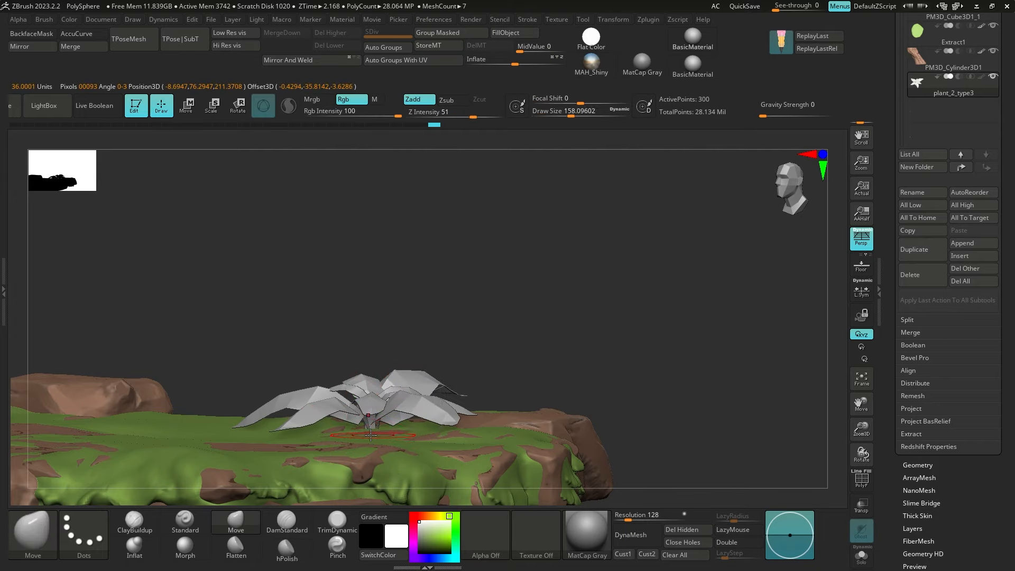
{"action": "right_click_drag", "start_coordinate": [409, 388], "coordinate": [370, 419]}
{"action": "key", "text": "w"}
{"action": "left_click_drag", "start_coordinate": [492, 290], "coordinate": [444, 337]}
{"action": "left_click_drag", "start_coordinate": [388, 357], "coordinate": [388, 355]}
{"action": "key", "text": "q"}
Isolate the long right leaf and the long left leaf in turn and bend their tips with the Move brush
{"action": "left_click_drag", "start_coordinate": [517, 316], "coordinate": [513, 370]}
{"action": "key", "text": "w"}
{"action": "left_click", "coordinate": [506, 455], "text": "ctrl"}
{"action": "key", "text": "q"}
{"action": "left_click_drag", "start_coordinate": [619, 286], "coordinate": [606, 248]}
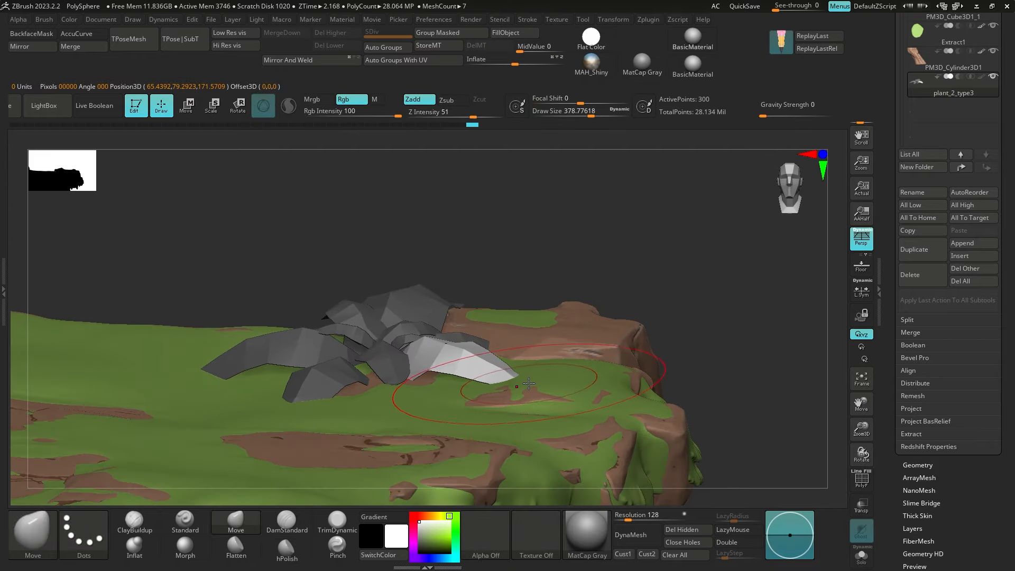
{"action": "key", "text": "w"}
{"action": "left_click", "coordinate": [275, 353], "text": "ctrl"}
{"action": "key", "text": "q"}
{"action": "left_click_drag", "start_coordinate": [224, 371], "coordinate": [198, 366]}
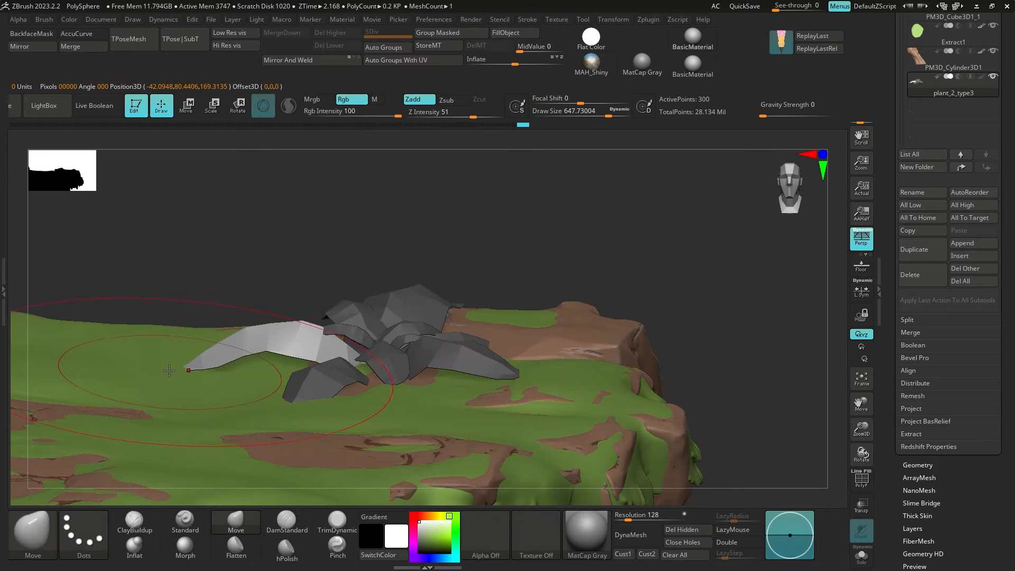
Isolate the short front leaf and pull its tip outward over the moss
{"action": "left_click_drag", "start_coordinate": [370, 222], "coordinate": [385, 228]}
{"action": "key", "text": "w"}
{"action": "left_click", "coordinate": [329, 389], "text": "ctrl"}
{"action": "key", "text": "q"}
{"action": "right_click_drag", "start_coordinate": [336, 436], "coordinate": [284, 422]}
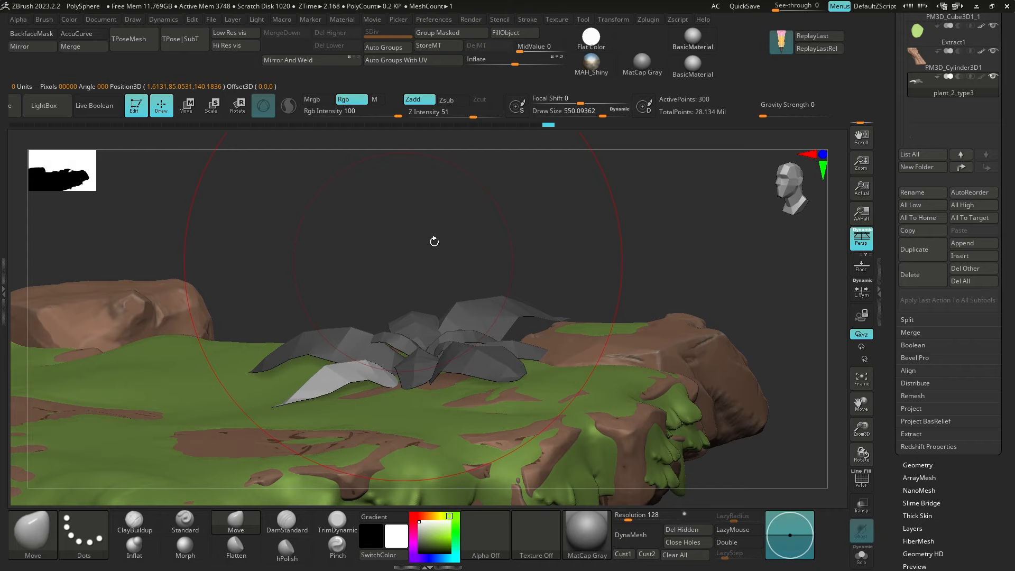
Isolate one of the rear leaves and adjust its shape with the Move brush
{"action": "left_click_drag", "start_coordinate": [434, 242], "coordinate": [431, 283]}
{"action": "key", "text": "w"}
{"action": "left_click", "coordinate": [447, 290], "text": "ctrl"}
{"action": "left_click_drag", "start_coordinate": [560, 212], "coordinate": [529, 204]}
{"action": "key", "text": "q"}
{"action": "left_click_drag", "start_coordinate": [475, 267], "coordinate": [489, 249]}
{"action": "mouse_move", "coordinate": [522, 188]}
{"action": "left_mouse_down"}
{"action": "mouse_move", "coordinate": [595, 213]}
{"action": "mouse_move", "coordinate": [555, 201]}
{"action": "left_mouse_up"}
Isolate two more leaves near the plant's centre in turn and pull them outward with a smaller Move brush
{"action": "key", "text": "w"}
{"action": "left_click", "coordinate": [399, 404], "text": "ctrl"}
{"action": "key", "text": "q"}
{"action": "key", "text": "s"}
{"action": "key", "text": "s"}
{"action": "left_click_drag", "start_coordinate": [459, 394], "coordinate": [461, 389]}
{"action": "key", "text": "w"}
{"action": "left_click", "coordinate": [304, 411], "text": "ctrl"}
{"action": "key", "text": "q"}
{"action": "left_click_drag", "start_coordinate": [263, 403], "coordinate": [236, 395]}
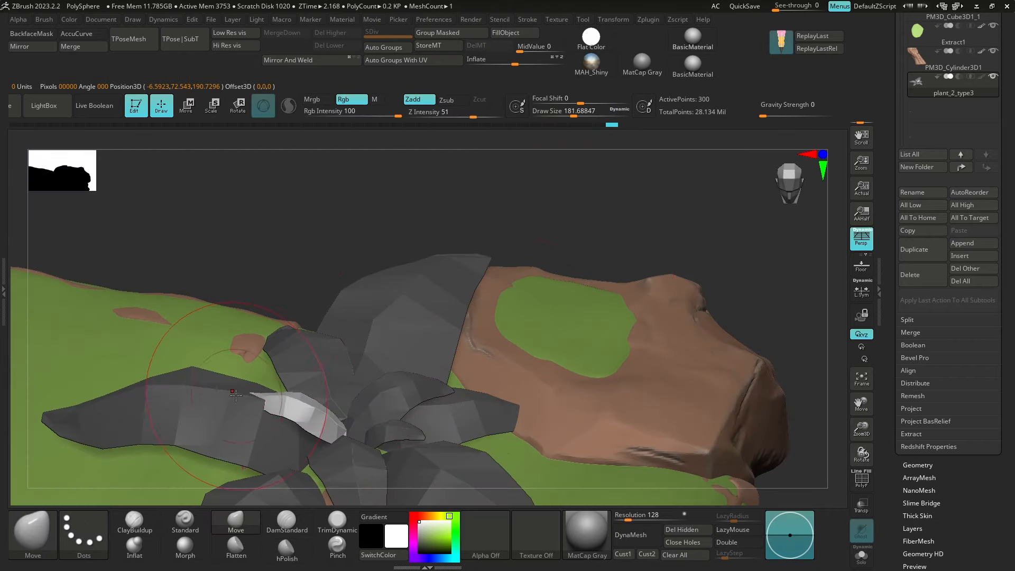
Isolate the front leaf and a side leaf in turn from above and refine their placement, clearing the mask between them
{"action": "left_click_drag", "start_coordinate": [520, 227], "coordinate": [534, 238], "text": "ctrl"}
{"action": "mouse_move", "coordinate": [529, 232]}
{"action": "left_mouse_down", "text": "alt"}
{"action": "mouse_move", "coordinate": [498, 206]}
{"action": "mouse_move", "coordinate": [475, 247]}
{"action": "mouse_move", "coordinate": [484, 265]}
{"action": "left_mouse_up", "text": "alt"}
{"action": "key", "text": "w"}
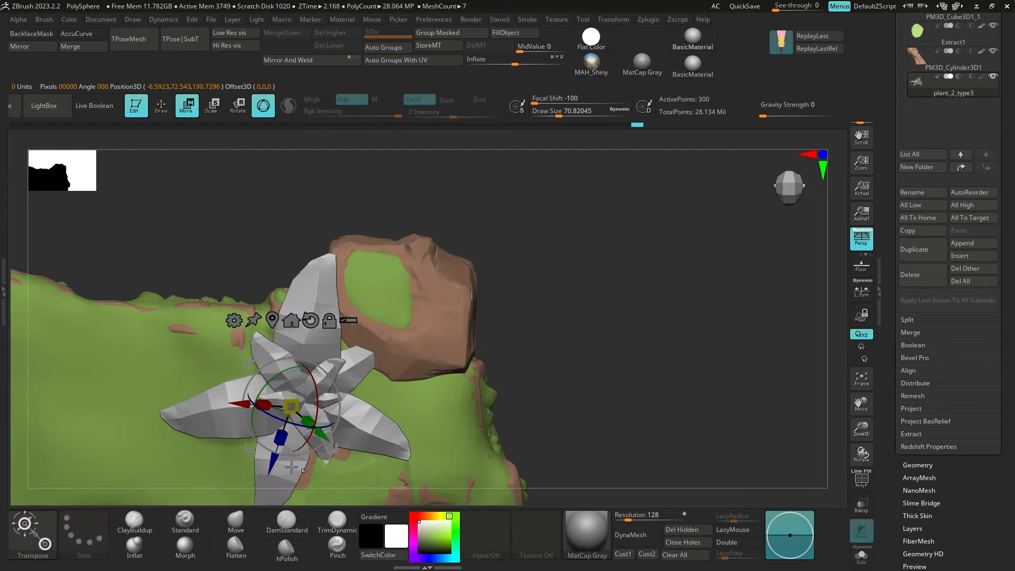
{"action": "left_click", "coordinate": [283, 454], "text": "ctrl"}
{"action": "key", "text": "q"}
{"action": "key", "text": "s"}
{"action": "left_click_drag", "start_coordinate": [521, 302], "coordinate": [536, 315], "text": "ctrl"}
{"action": "mouse_move", "coordinate": [535, 317]}
{"action": "left_mouse_down", "text": "alt"}
{"action": "mouse_move", "coordinate": [532, 288]}
{"action": "mouse_move", "coordinate": [528, 322]}
{"action": "mouse_move", "coordinate": [501, 312]}
{"action": "left_mouse_up", "text": "alt"}
{"action": "key", "text": "w"}
{"action": "left_click", "coordinate": [351, 396], "text": "ctrl"}
{"action": "key", "text": "q"}
{"action": "left_click_drag", "start_coordinate": [501, 317], "coordinate": [537, 405], "text": "alt"}
{"action": "left_click_drag", "start_coordinate": [529, 370], "coordinate": [537, 405], "text": "alt"}
Insert an edge loop on a leaf with ZModeler in wireframe display and preview the plant smoothed
{"action": "key", "text": "shift+f"}
{"action": "left_click_drag", "start_coordinate": [537, 380], "coordinate": [553, 330]}
{"action": "key", "text": "shift+f"}
{"action": "left_click_drag", "start_coordinate": [609, 311], "coordinate": [691, 205]}
{"action": "key", "text": "shift+f"}
{"action": "key", "text": "Tab"}
{"action": "key", "text": "b"}
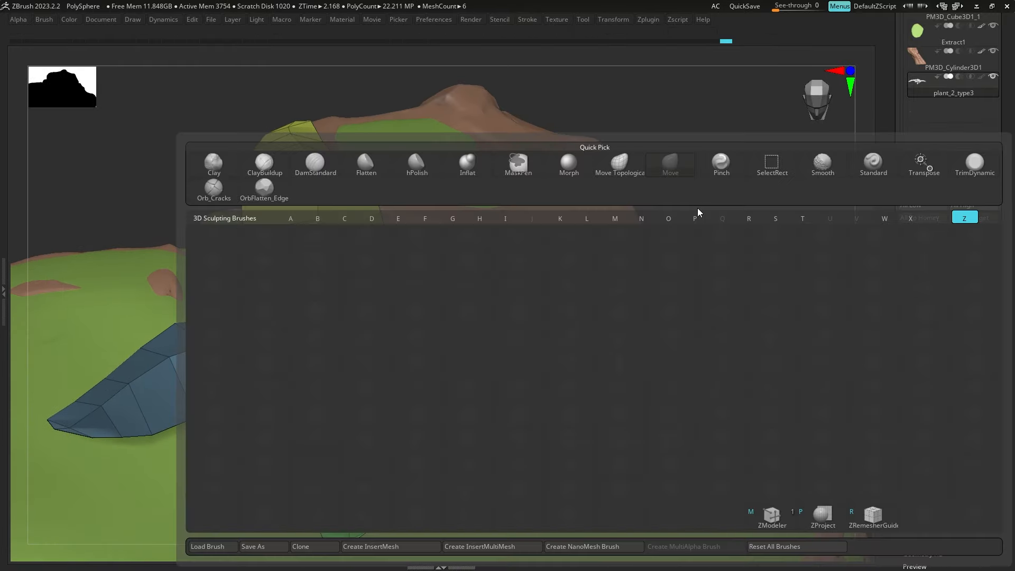
{"action": "key", "text": "z"}
{"action": "key", "text": "m"}
{"action": "left_click", "coordinate": [423, 406]}
{"action": "key", "text": "shift+f"}
{"action": "key", "text": "d"}
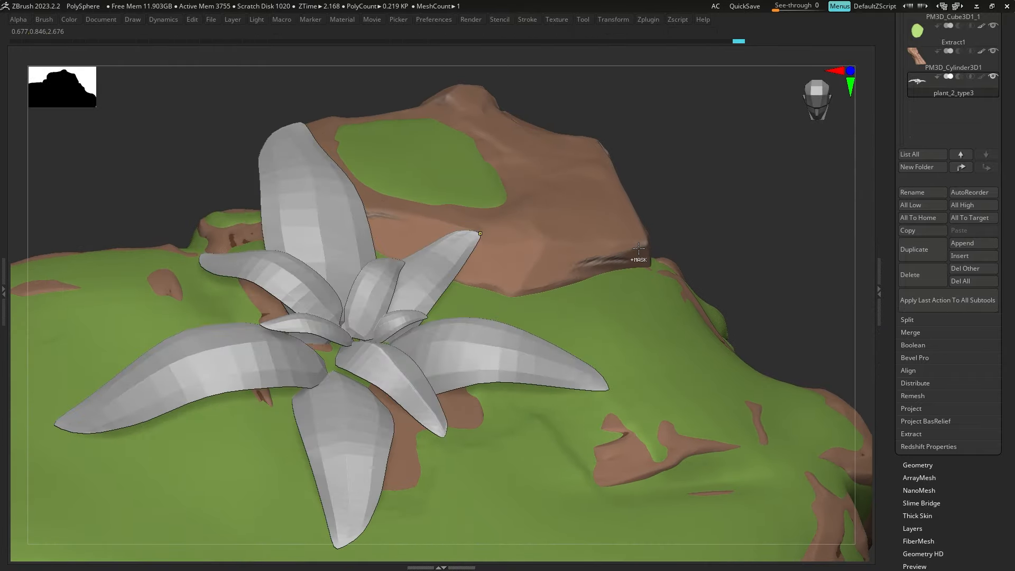
{"action": "key", "text": "shift+d"}
{"action": "key", "text": "shift+f"}
Insert edge loops along both sides of the midrib on the plant's leaves with ZModeler
{"action": "left_click", "coordinate": [351, 428]}
{"action": "left_click", "coordinate": [339, 427]}
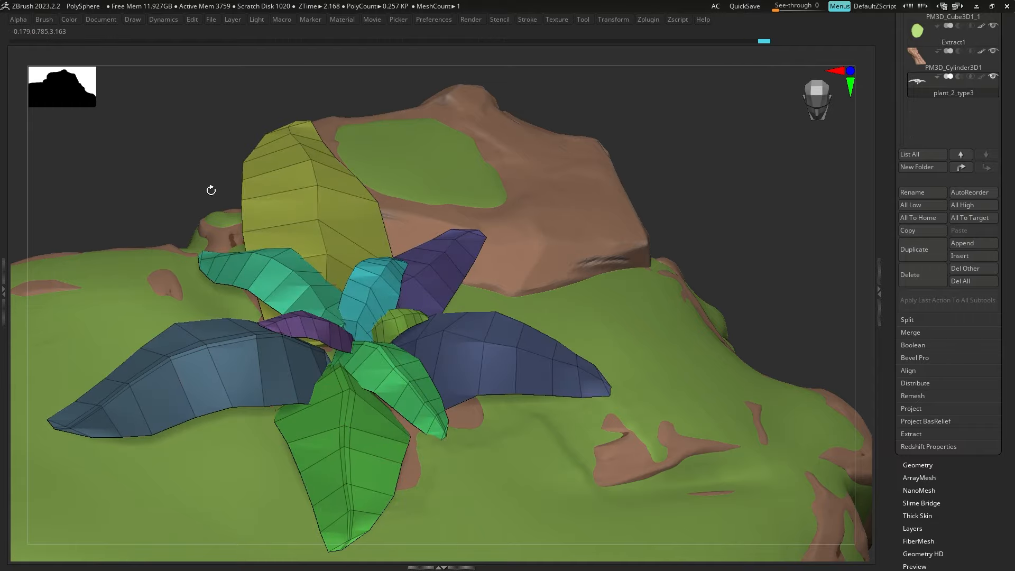
{"action": "left_click_drag", "start_coordinate": [211, 190], "coordinate": [325, 325]}
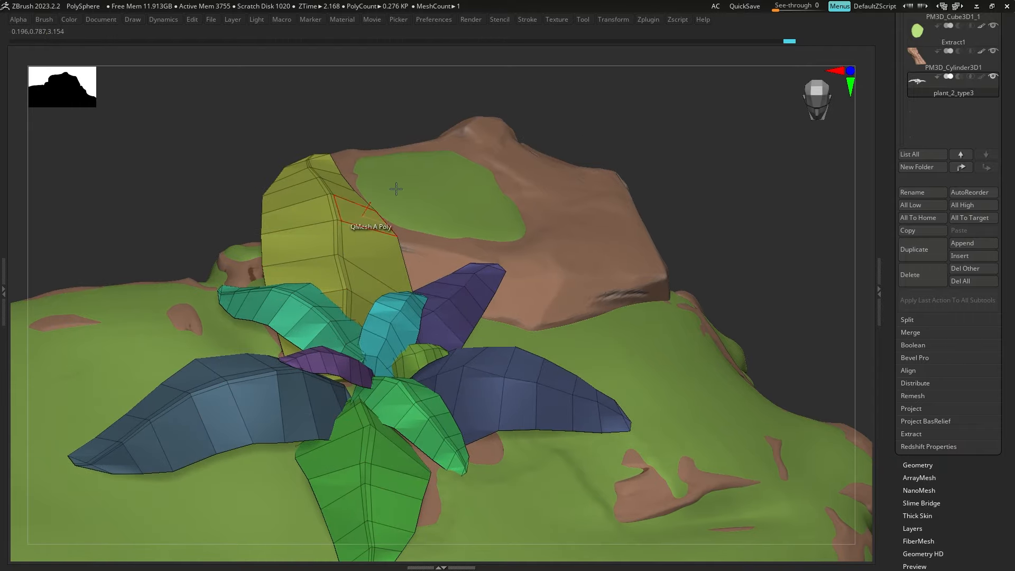
{"action": "right_click_drag", "start_coordinate": [347, 241], "coordinate": [349, 354]}
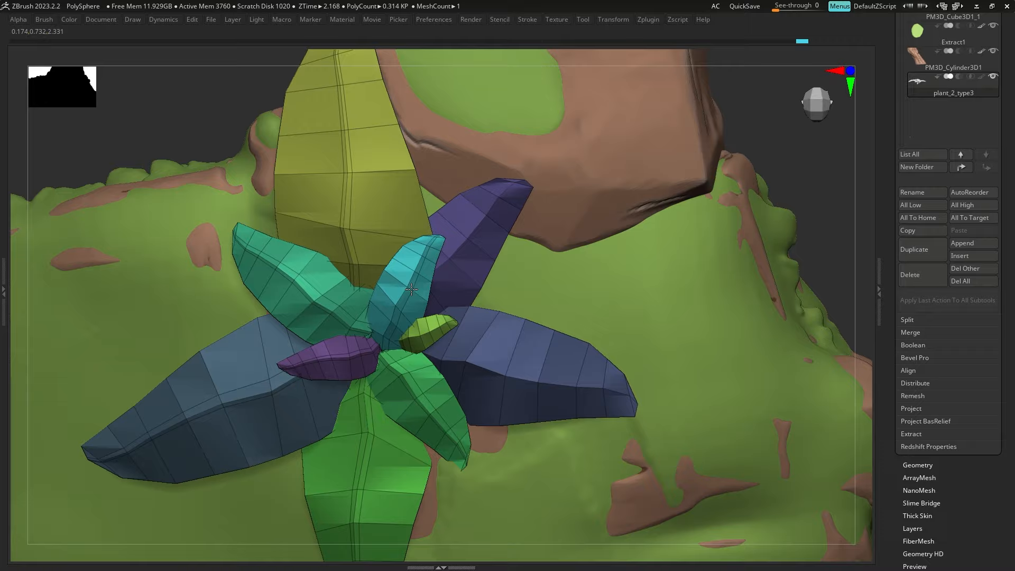
{"action": "right_click_drag", "start_coordinate": [704, 168], "coordinate": [427, 406], "text": "ctrl"}
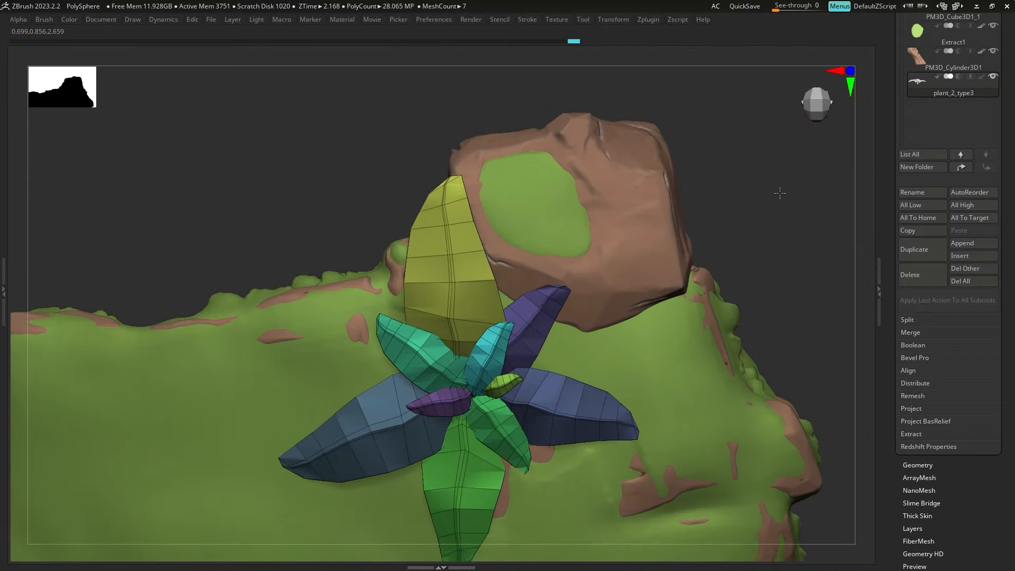
{"action": "left_click_drag", "start_coordinate": [777, 192], "coordinate": [802, 206]}
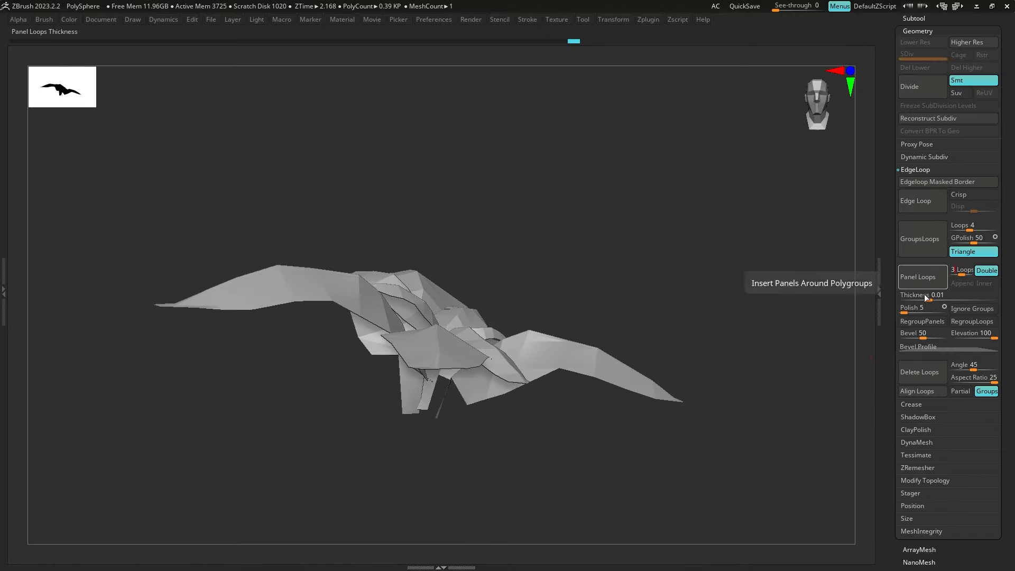
Thicken the leaves using Panel Loops with thickness 0.06065, polish 0, bevel 0 and elevation -100, and subdivide the mesh
{"action": "left_click", "coordinate": [920, 277]}
{"action": "left_click_drag", "start_coordinate": [928, 297], "coordinate": [940, 296]}
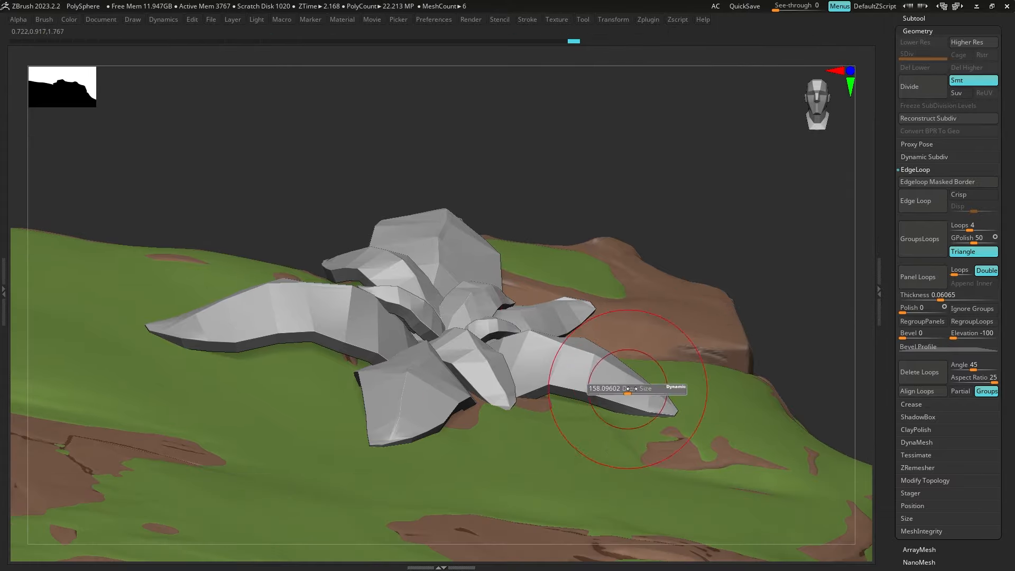
{"action": "key", "text": "ctrl+d"}
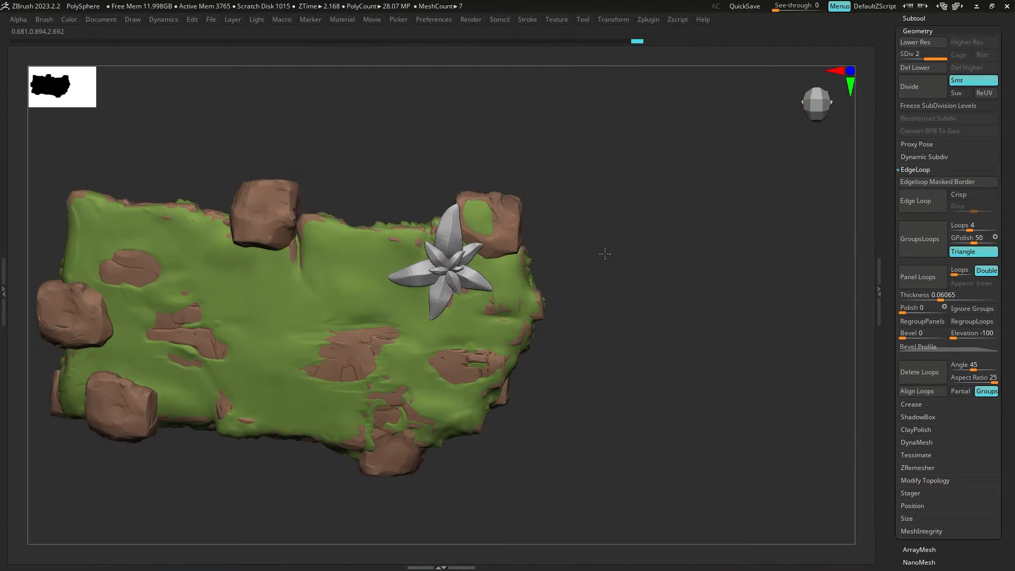
Nudge the thickened plant's rear leaves into better positions with the Move brush
{"action": "left_click_drag", "start_coordinate": [605, 251], "coordinate": [508, 226]}
{"action": "left_click_drag", "start_coordinate": [521, 185], "coordinate": [597, 196]}
{"action": "left_click_drag", "start_coordinate": [429, 281], "coordinate": [414, 284]}
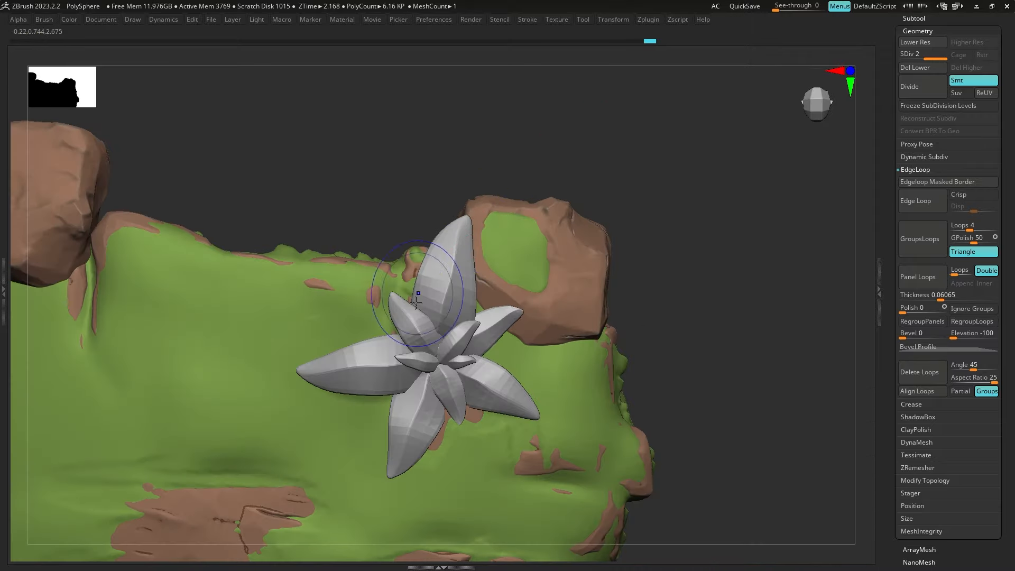
{"action": "left_click_drag", "start_coordinate": [518, 306], "coordinate": [550, 317]}
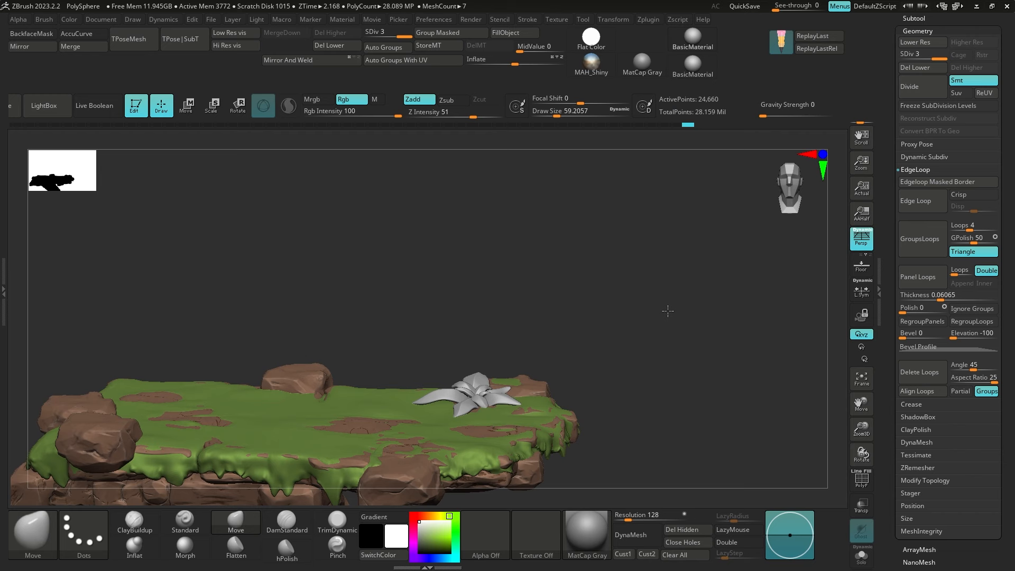
Colour the plant_2_type3 subtool a rich leaf green
{"action": "mouse_move", "coordinate": [664, 308]}
{"action": "left_mouse_down"}
{"action": "mouse_move", "coordinate": [686, 301]}
{"action": "mouse_move", "coordinate": [685, 345]}
{"action": "left_mouse_up"}
{"action": "key", "text": "s"}
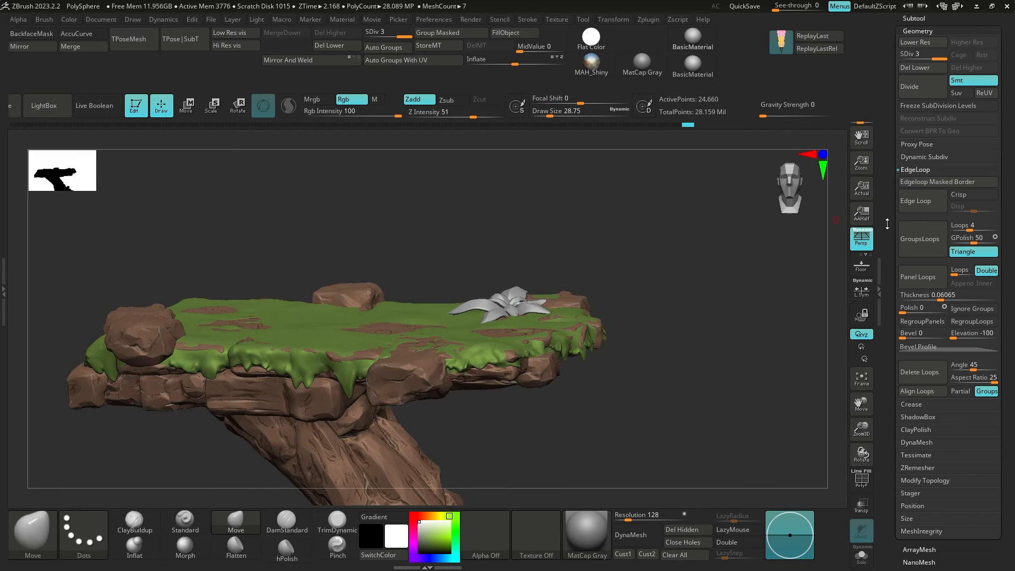
{"action": "left_click_drag", "start_coordinate": [899, 222], "coordinate": [899, 431]}
{"action": "left_click", "coordinate": [915, 230]}
{"action": "left_click_drag", "start_coordinate": [927, 302], "coordinate": [905, 269]}
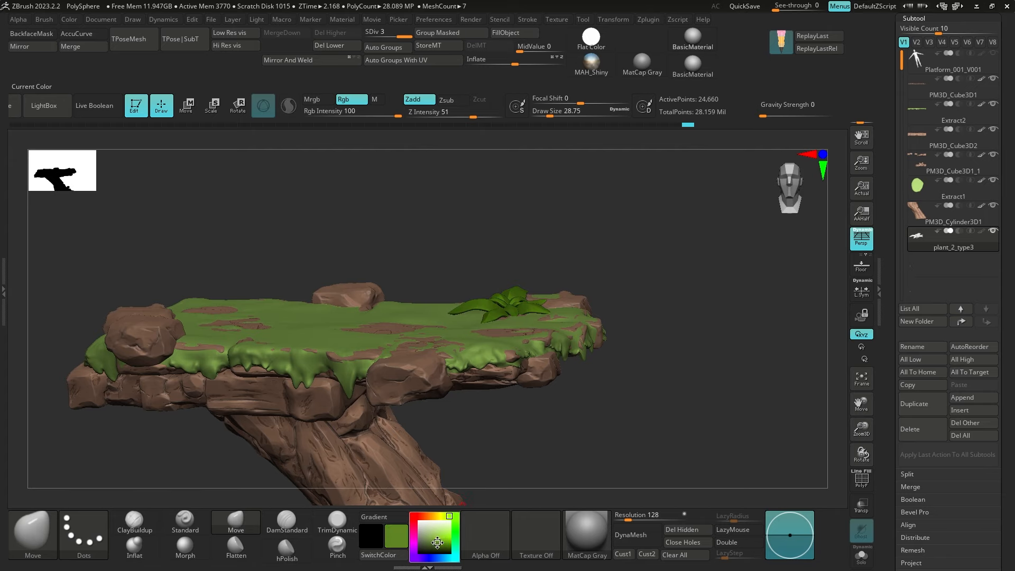
{"action": "left_click_drag", "start_coordinate": [634, 297], "coordinate": [642, 328]}
{"action": "left_click_drag", "start_coordinate": [431, 534], "coordinate": [419, 521]}
{"action": "left_click_drag", "start_coordinate": [642, 359], "coordinate": [643, 301], "text": "alt"}
{"action": "left_click_drag", "start_coordinate": [643, 301], "coordinate": [652, 312]}
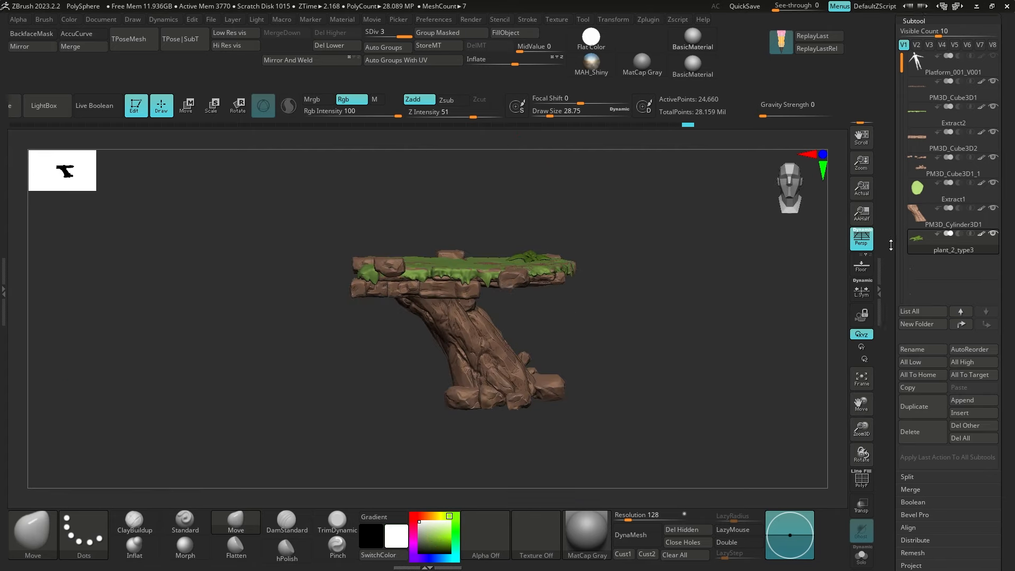
Append the spiky pCube16 plant as a new subtool and select it for moving
{"action": "left_click_drag", "start_coordinate": [891, 243], "coordinate": [890, 285]}
{"action": "left_click", "coordinate": [962, 442]}
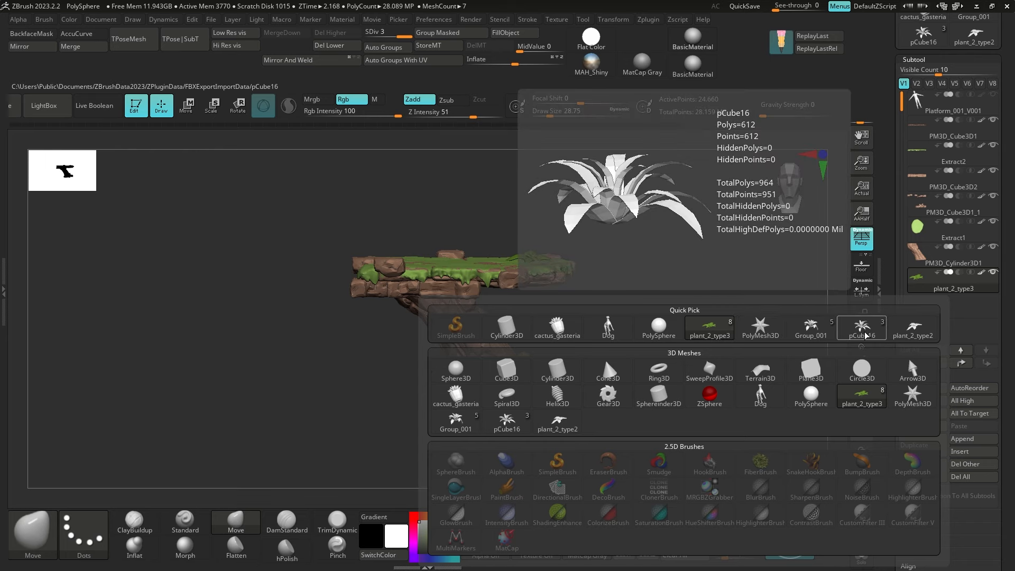
{"action": "left_click", "coordinate": [867, 333]}
{"action": "left_click_drag", "start_coordinate": [589, 362], "coordinate": [581, 420], "text": "alt"}
{"action": "left_click", "coordinate": [911, 315]}
{"action": "key", "text": "w"}
{"action": "left_click", "coordinate": [862, 556]}
{"action": "left_click", "coordinate": [551, 221]}
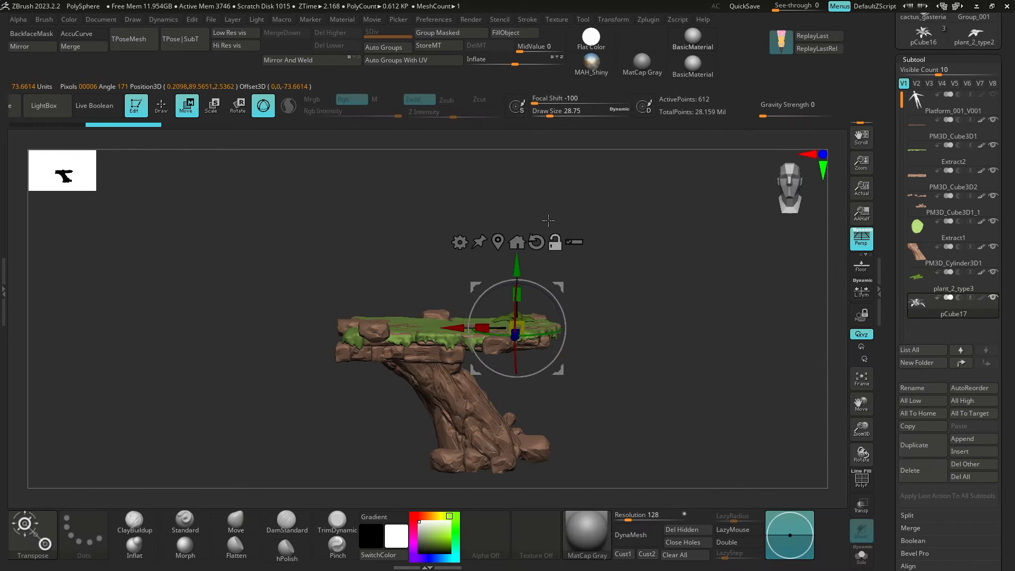
Raise the spiky plant above the platform and shift it towards the platform's right edge
{"action": "left_click_drag", "start_coordinate": [516, 261], "coordinate": [515, 246]}
{"action": "left_click_drag", "start_coordinate": [633, 270], "coordinate": [637, 323], "text": "alt"}
{"action": "left_click_drag", "start_coordinate": [517, 307], "coordinate": [645, 280]}
{"action": "left_click_drag", "start_coordinate": [592, 265], "coordinate": [566, 315]}
Try placing the spiky plant at the platform's left end, and undo the moves
{"action": "left_click_drag", "start_coordinate": [453, 307], "coordinate": [255, 299]}
{"action": "left_click_drag", "start_coordinate": [271, 295], "coordinate": [318, 347]}
{"action": "key", "text": "ctrl+z"}
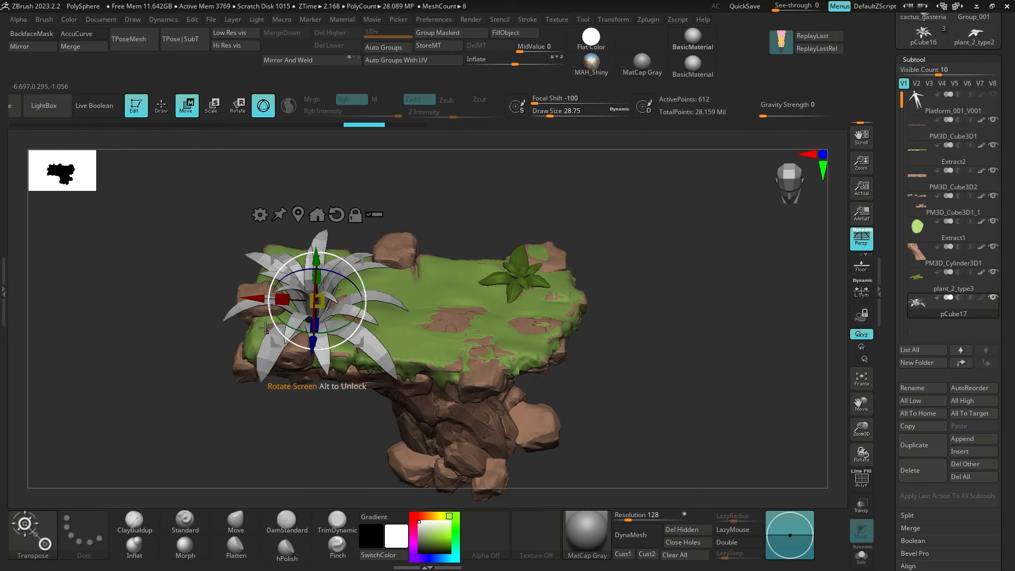
{"action": "key", "text": "ctrl+z"}
{"action": "key", "text": "ctrl+z"}
Select the green leafy plant and move it to the platform's front left corner beside the rocks
{"action": "left_click", "coordinate": [515, 274], "text": "alt"}
{"action": "left_click_drag", "start_coordinate": [489, 285], "coordinate": [258, 286]}
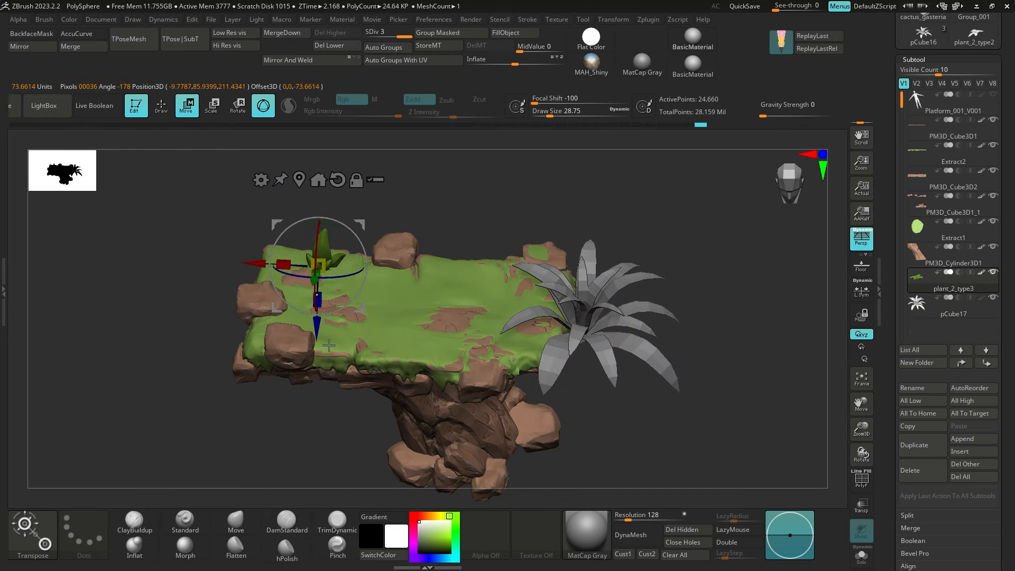
{"action": "left_click_drag", "start_coordinate": [311, 319], "coordinate": [327, 376]}
{"action": "key", "text": "e"}
{"action": "key", "text": "q"}
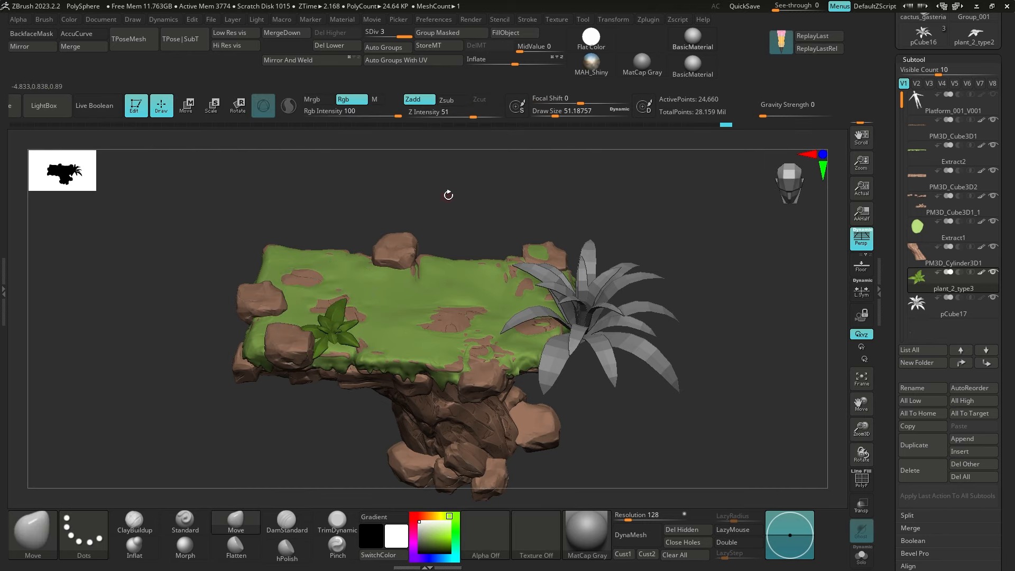
{"action": "left_click_drag", "start_coordinate": [448, 195], "coordinate": [407, 280], "text": "alt"}
{"action": "left_click_drag", "start_coordinate": [409, 211], "coordinate": [435, 141], "text": "alt"}
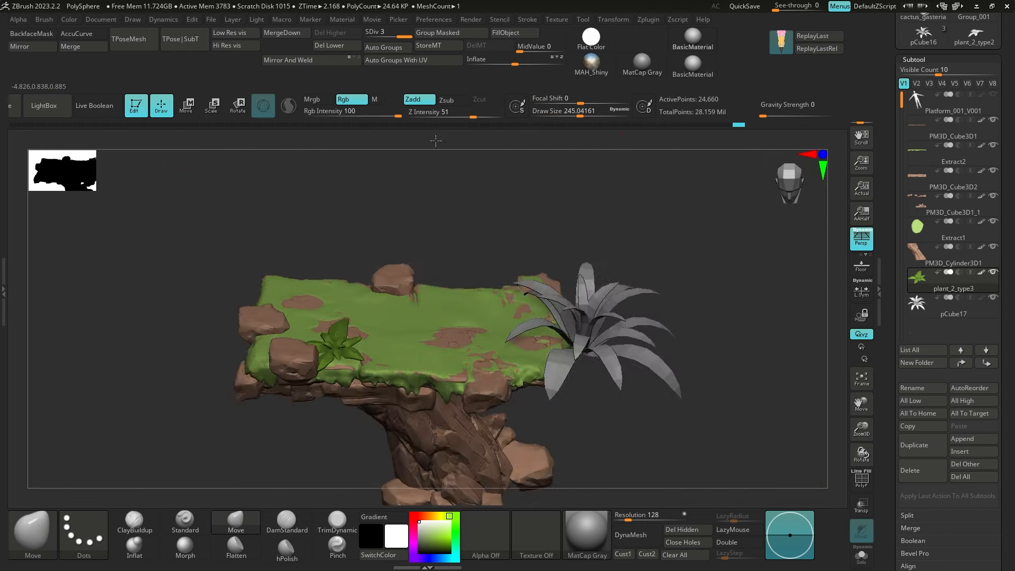
Select the spiky plant, scale it down and bring it over the right end of the platform
{"action": "left_click_drag", "start_coordinate": [724, 339], "coordinate": [723, 290]}
{"action": "key", "text": "w"}
{"action": "left_click_drag", "start_coordinate": [687, 190], "coordinate": [686, 168], "text": "alt"}
{"action": "left_click", "coordinate": [761, 275], "text": "alt"}
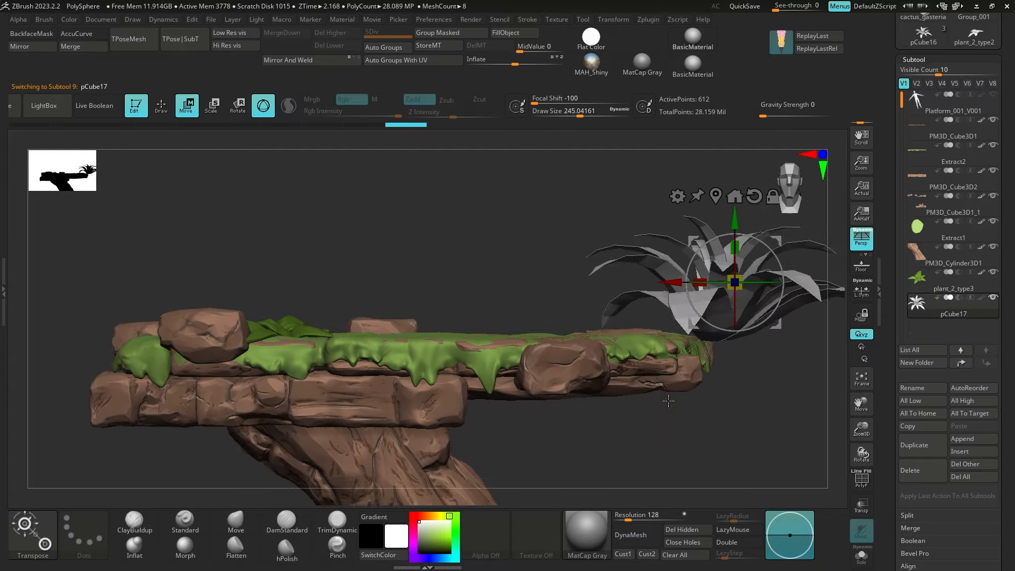
{"action": "mouse_move", "coordinate": [740, 254]}
{"action": "left_mouse_down"}
{"action": "mouse_move", "coordinate": [748, 385]}
{"action": "mouse_move", "coordinate": [744, 254]}
{"action": "left_mouse_up"}
{"action": "key", "text": "shift+f"}
{"action": "left_click_drag", "start_coordinate": [753, 341], "coordinate": [698, 338], "text": "alt"}
{"action": "key", "text": "shift+f"}
{"action": "left_click_drag", "start_coordinate": [652, 270], "coordinate": [630, 241]}
{"action": "left_click_drag", "start_coordinate": [547, 208], "coordinate": [494, 238]}
Lower the spiky plant onto the moss beside the rear right rock and fine-tune its position
{"action": "left_click_drag", "start_coordinate": [635, 139], "coordinate": [600, 148], "text": "alt"}
{"action": "left_click_drag", "start_coordinate": [499, 221], "coordinate": [499, 258]}
{"action": "left_click_drag", "start_coordinate": [682, 237], "coordinate": [682, 296], "text": "alt"}
{"action": "left_click_drag", "start_coordinate": [488, 254], "coordinate": [488, 280]}
{"action": "left_click_drag", "start_coordinate": [745, 264], "coordinate": [747, 381]}
{"action": "left_click_drag", "start_coordinate": [489, 406], "coordinate": [493, 355]}
{"action": "key", "text": "q"}
{"action": "mouse_move", "coordinate": [637, 286]}
{"action": "left_mouse_down", "text": "alt"}
{"action": "mouse_move", "coordinate": [639, 188]}
{"action": "mouse_move", "coordinate": [663, 258]}
{"action": "mouse_move", "coordinate": [700, 215]}
{"action": "mouse_move", "coordinate": [697, 232]}
{"action": "left_mouse_up", "text": "alt"}
{"action": "key", "text": "w"}
{"action": "left_click_drag", "start_coordinate": [511, 268], "coordinate": [511, 274]}
{"action": "key", "text": "q"}
{"action": "left_click_drag", "start_coordinate": [665, 222], "coordinate": [653, 271]}
{"action": "key", "text": "w"}
{"action": "left_click_drag", "start_coordinate": [519, 382], "coordinate": [521, 390]}
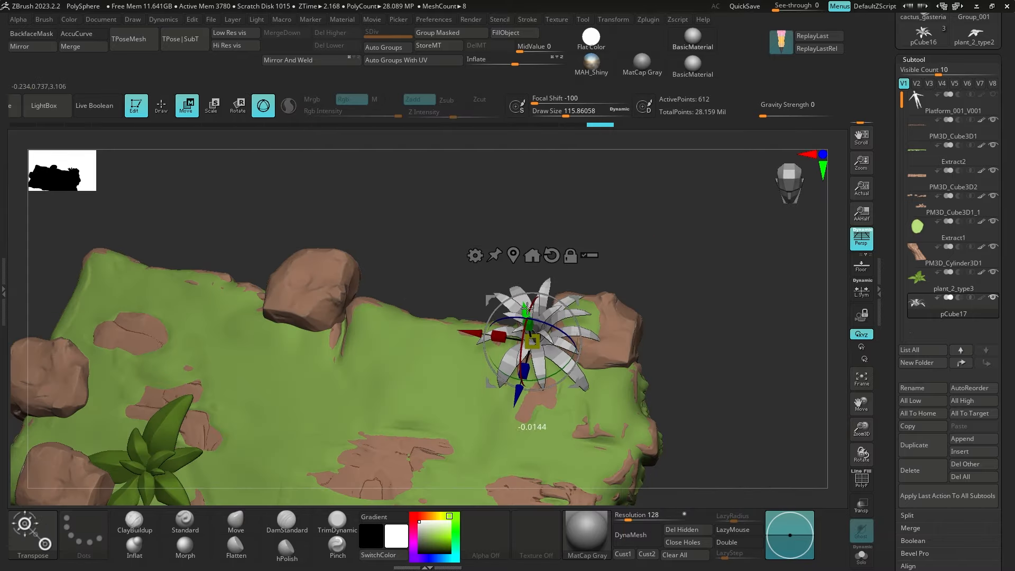
Isolate the spiky plant in wireframe display, try subdividing it once and return to the lowest level
{"action": "key", "text": "q"}
{"action": "key", "text": "shift+f"}
{"action": "mouse_move", "coordinate": [656, 254]}
{"action": "left_mouse_down", "text": "alt"}
{"action": "mouse_move", "coordinate": [676, 204]}
{"action": "mouse_move", "coordinate": [728, 220]}
{"action": "mouse_move", "coordinate": [666, 379]}
{"action": "mouse_move", "coordinate": [643, 366]}
{"action": "mouse_move", "coordinate": [646, 417]}
{"action": "left_mouse_up", "text": "alt"}
{"action": "key", "text": "shift+f"}
{"action": "key", "text": "shift+f"}
{"action": "mouse_move", "coordinate": [600, 238]}
{"action": "left_mouse_down"}
{"action": "mouse_move", "coordinate": [544, 410]}
{"action": "mouse_move", "coordinate": [530, 224]}
{"action": "left_mouse_up"}
{"action": "mouse_move", "coordinate": [538, 423]}
{"action": "right_mouse_down"}
{"action": "mouse_move", "coordinate": [547, 489]}
{"action": "mouse_move", "coordinate": [544, 444]}
{"action": "mouse_move", "coordinate": [504, 397]}
{"action": "mouse_move", "coordinate": [540, 441]}
{"action": "right_mouse_up"}
{"action": "key", "text": "s"}
{"action": "left_click_drag", "start_coordinate": [540, 442], "coordinate": [550, 441]}
{"action": "key", "text": "ctrl+d"}
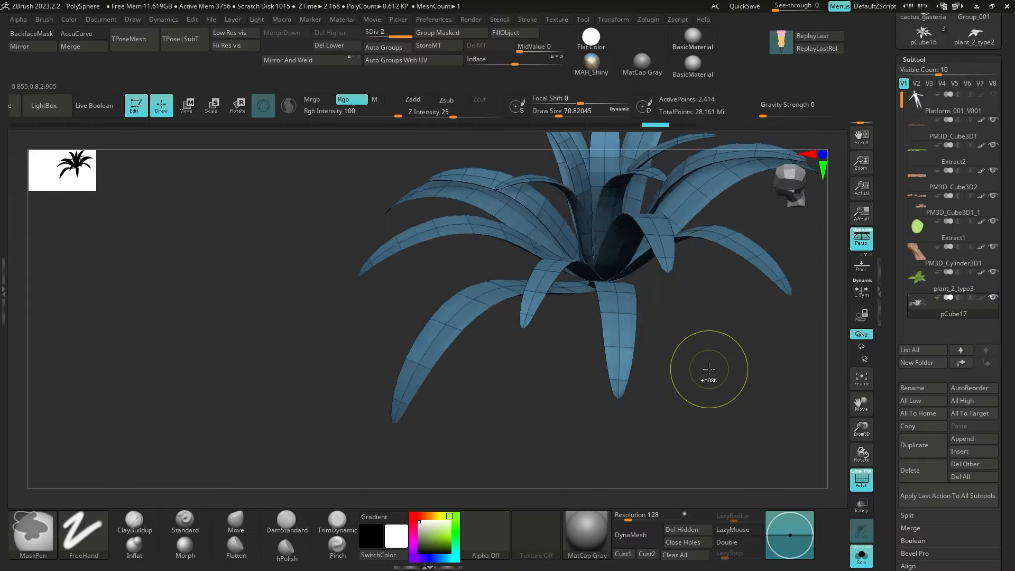
{"action": "right_click_drag", "start_coordinate": [709, 370], "coordinate": [705, 383]}
{"action": "key", "text": "shift+f"}
{"action": "key", "text": "shift+f"}
{"action": "key", "text": "ctrl+s"}
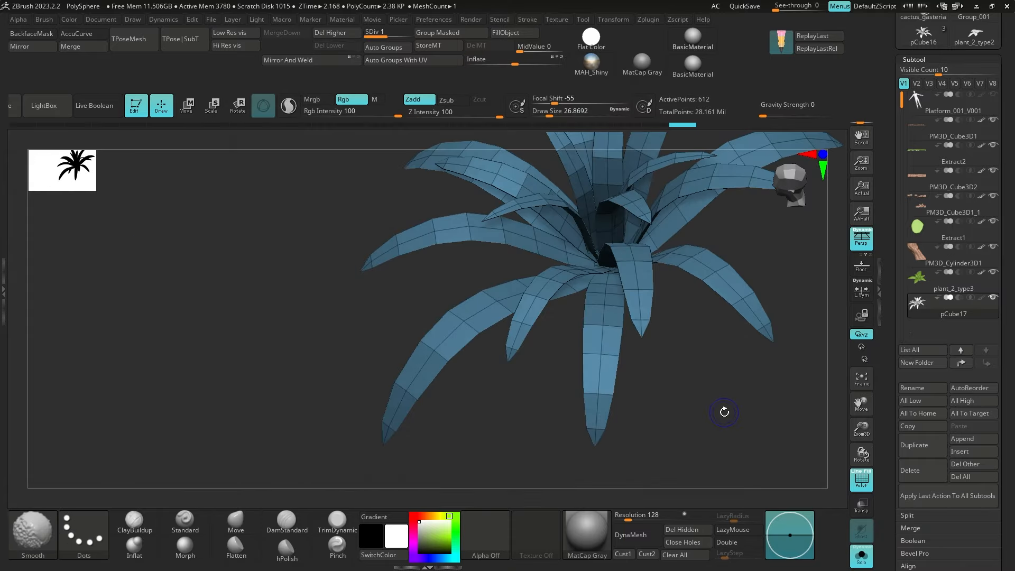
Insert edge loops along the spiky plant's leaves with ZModeler
{"action": "mouse_move", "coordinate": [723, 411]}
{"action": "right_mouse_down"}
{"action": "mouse_move", "coordinate": [709, 385]}
{"action": "mouse_move", "coordinate": [465, 442]}
{"action": "mouse_move", "coordinate": [492, 447]}
{"action": "right_mouse_up"}
{"action": "key", "text": "b"}
{"action": "key", "text": "z"}
{"action": "key", "text": "m"}
{"action": "left_click", "coordinate": [397, 271]}
{"action": "right_click_drag", "start_coordinate": [496, 341], "coordinate": [503, 324]}
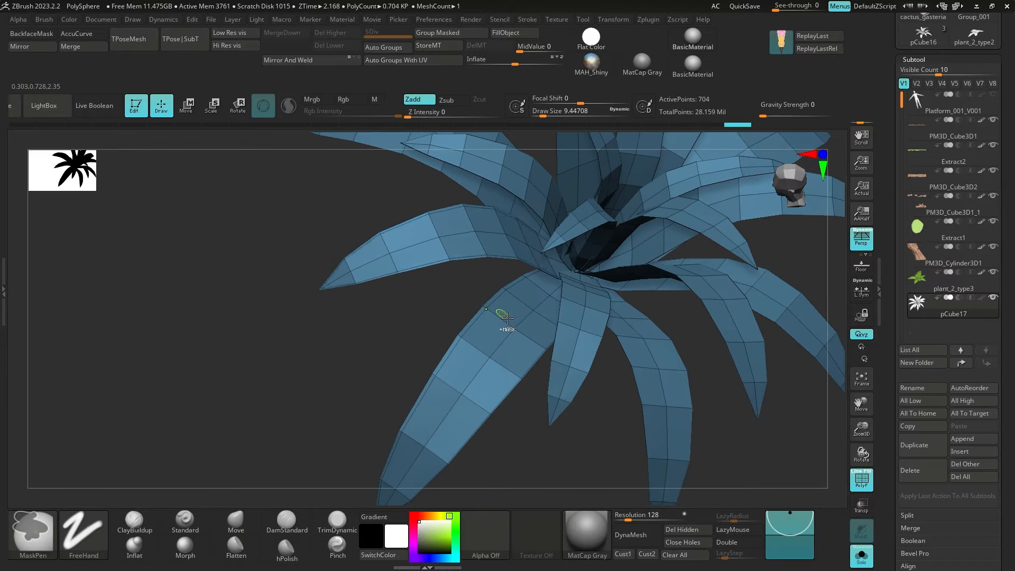
Try subdividing the spiky plant with its added loops, and undo back past the latest edge loops
{"action": "key", "text": "ctrl+d"}
{"action": "key", "text": "ctrl+f"}
{"action": "key", "text": "Escape"}
{"action": "key", "text": "ctrl+z"}
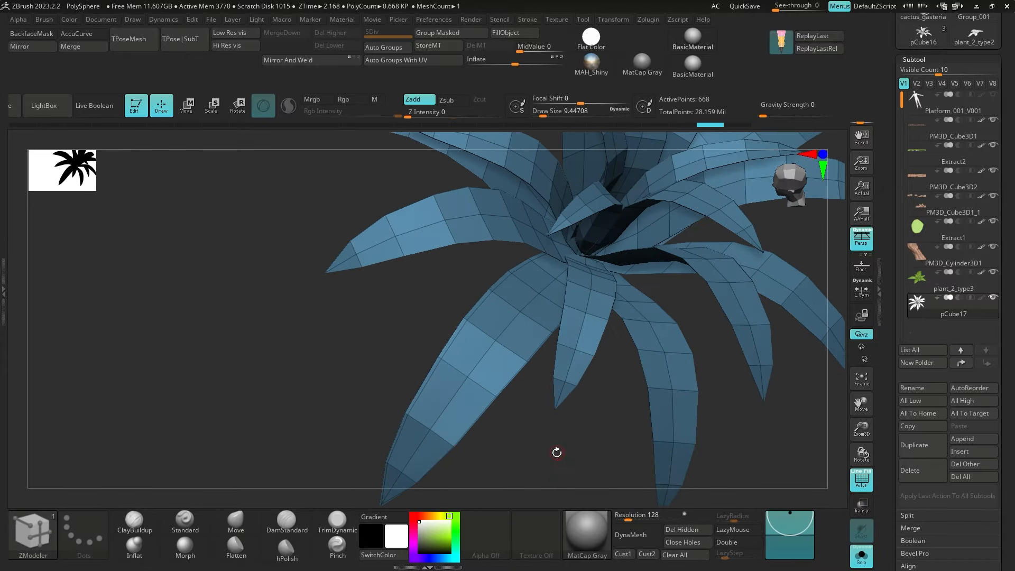
{"action": "key", "text": "shift+f"}
{"action": "right_click_drag", "start_coordinate": [557, 450], "coordinate": [423, 404]}
{"action": "key", "text": "shift+f"}
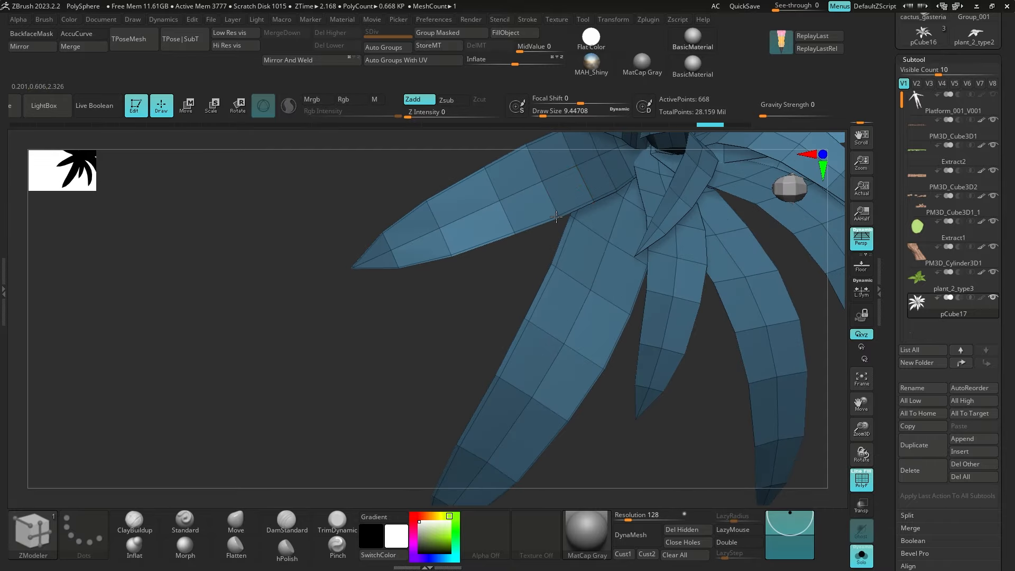
Insert edge loops across the spiky plant's remaining leaves with ZModeler, working around the whole rosette
{"action": "left_click", "coordinate": [465, 338]}
{"action": "right_click_drag", "start_coordinate": [476, 318], "coordinate": [629, 175]}
{"action": "left_click", "coordinate": [469, 306]}
{"action": "right_click_drag", "start_coordinate": [528, 201], "coordinate": [597, 248]}
{"action": "right_click_drag", "start_coordinate": [544, 225], "coordinate": [509, 286]}
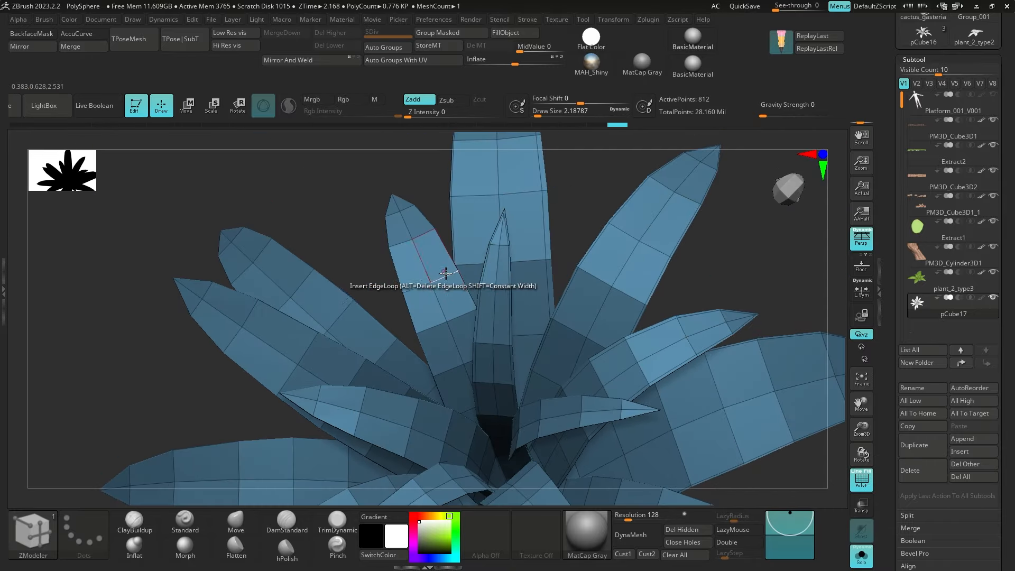
{"action": "right_click_drag", "start_coordinate": [365, 391], "coordinate": [356, 318]}
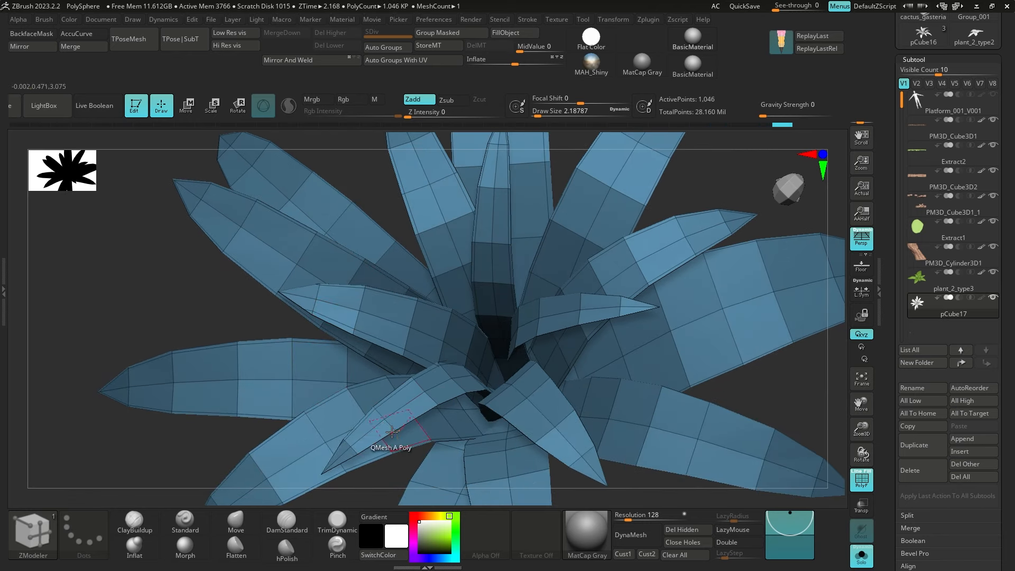
{"action": "right_click_drag", "start_coordinate": [609, 446], "coordinate": [556, 373]}
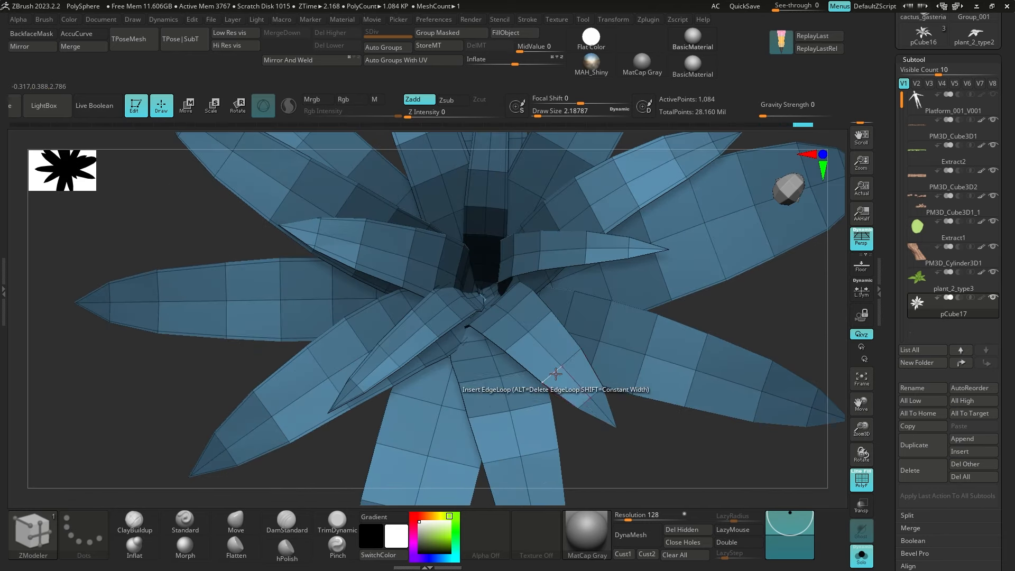
{"action": "left_click", "coordinate": [635, 392]}
{"action": "right_click_drag", "start_coordinate": [647, 440], "coordinate": [657, 363], "text": "alt"}
{"action": "left_click", "coordinate": [564, 374]}
{"action": "left_click", "coordinate": [497, 387]}
{"action": "left_click", "coordinate": [573, 440]}
{"action": "right_click_drag", "start_coordinate": [582, 423], "coordinate": [682, 246], "text": "ctrl"}
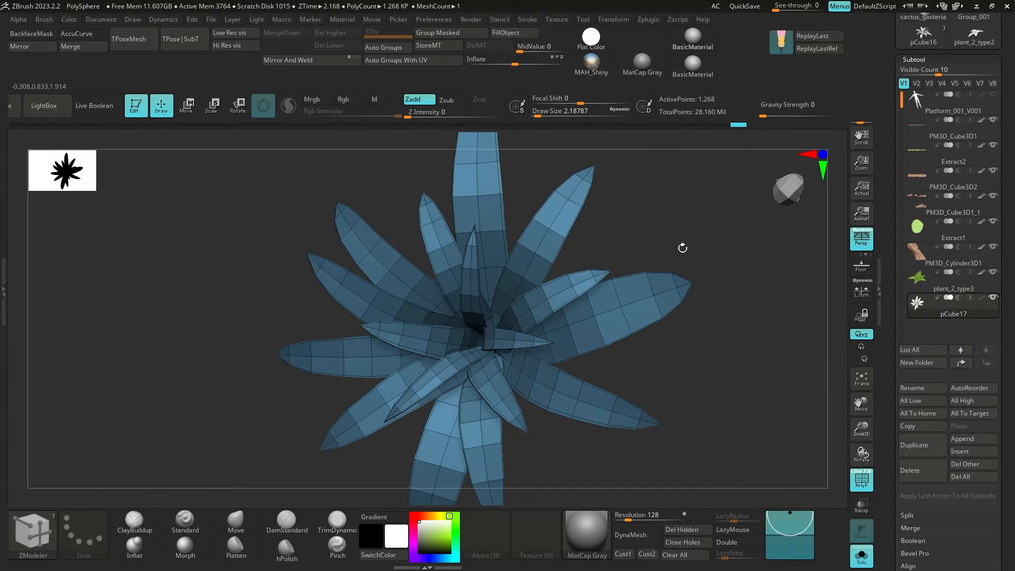
Hide the wireframe, subdivide the spiky plant twice with a slight inflation of its leaves, and bring back the full platform
{"action": "key", "text": "shift+f"}
{"action": "key", "text": "ctrl+d"}
{"action": "right_click_drag", "start_coordinate": [700, 346], "coordinate": [703, 301]}
{"action": "left_click_drag", "start_coordinate": [515, 62], "coordinate": [525, 63]}
{"action": "mouse_move", "coordinate": [702, 297]}
{"action": "right_mouse_down"}
{"action": "mouse_move", "coordinate": [671, 236]}
{"action": "mouse_move", "coordinate": [626, 188]}
{"action": "mouse_move", "coordinate": [688, 268]}
{"action": "mouse_move", "coordinate": [677, 278]}
{"action": "mouse_move", "coordinate": [691, 284]}
{"action": "right_mouse_up"}
{"action": "key", "text": "ctrl+d"}
{"action": "key", "text": "alt+s"}
Switch to the Move brush and colour the spiky plant dark green
{"action": "key", "text": "b"}
{"action": "key", "text": "m"}
{"action": "key", "text": "v"}
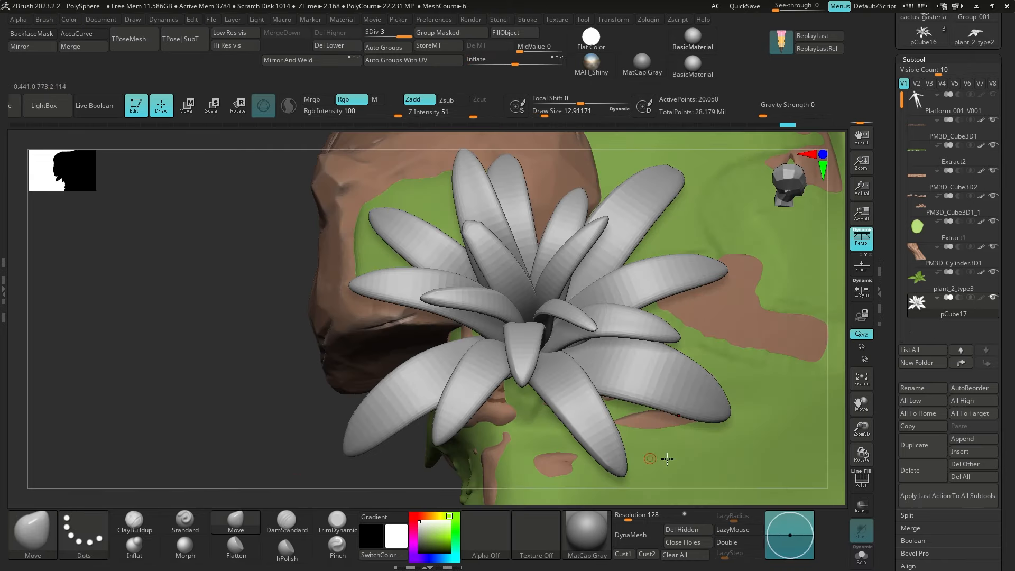
{"action": "key", "text": "c"}
{"action": "left_click", "coordinate": [433, 540]}
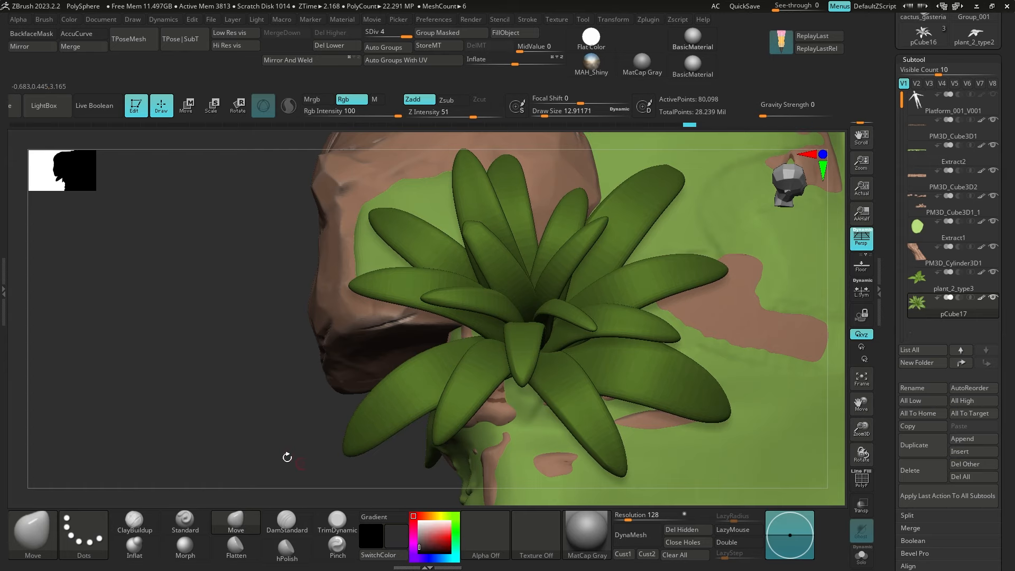
Duplicate the spiky plant and place the copy on the rocks at the right side of the trunk's base
{"action": "mouse_move", "coordinate": [288, 457]}
{"action": "right_mouse_down", "text": "ctrl"}
{"action": "mouse_move", "coordinate": [610, 231]}
{"action": "mouse_move", "coordinate": [657, 338]}
{"action": "mouse_move", "coordinate": [609, 287]}
{"action": "mouse_move", "coordinate": [625, 295]}
{"action": "mouse_move", "coordinate": [619, 333]}
{"action": "mouse_move", "coordinate": [616, 303]}
{"action": "mouse_move", "coordinate": [618, 324]}
{"action": "mouse_move", "coordinate": [531, 308]}
{"action": "right_mouse_up", "text": "ctrl"}
{"action": "key", "text": "w"}
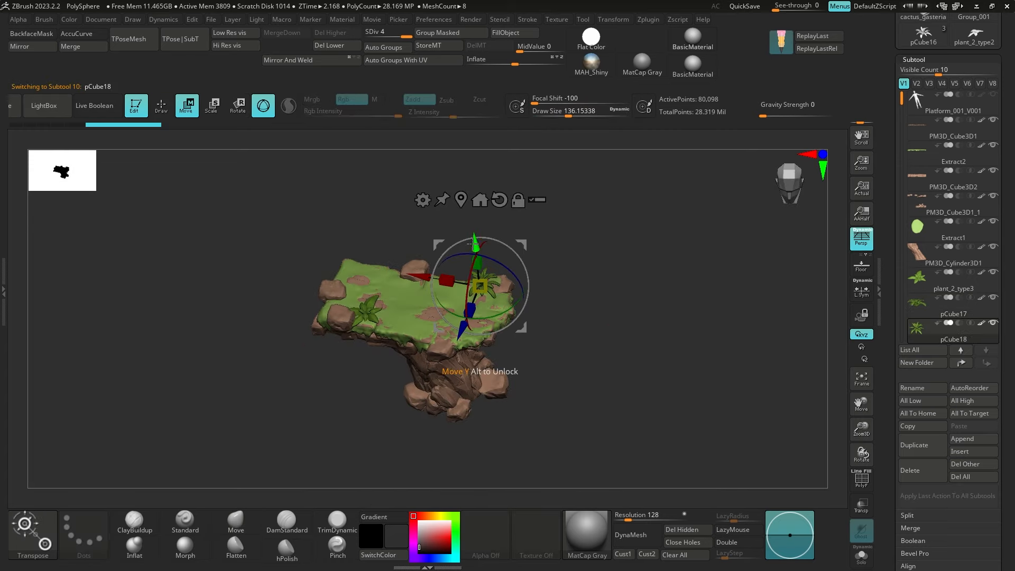
{"action": "left_click_drag", "start_coordinate": [467, 409], "coordinate": [493, 416]}
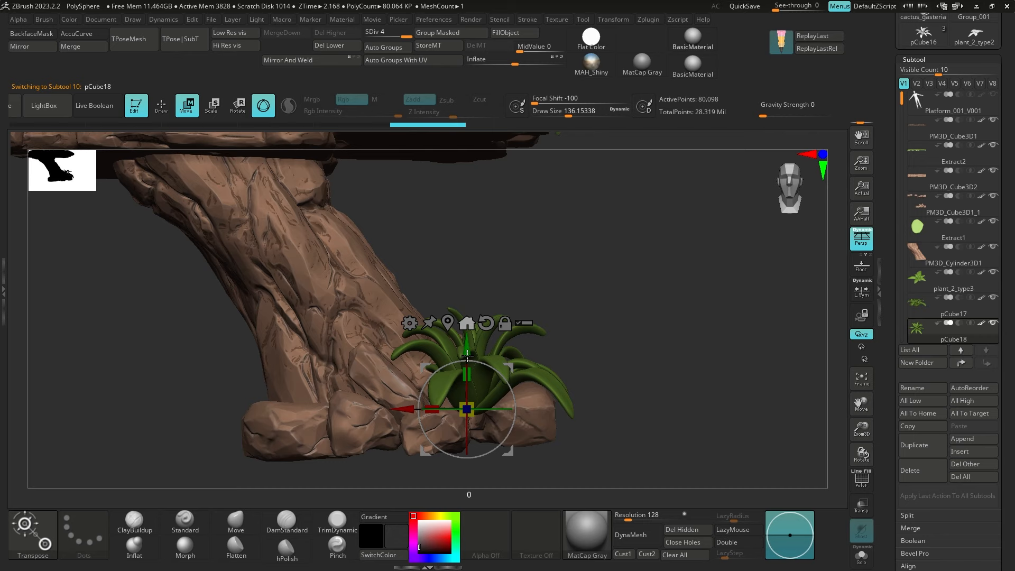
{"action": "left_click_drag", "start_coordinate": [467, 354], "coordinate": [466, 388]}
{"action": "right_click_drag", "start_coordinate": [467, 389], "coordinate": [482, 440]}
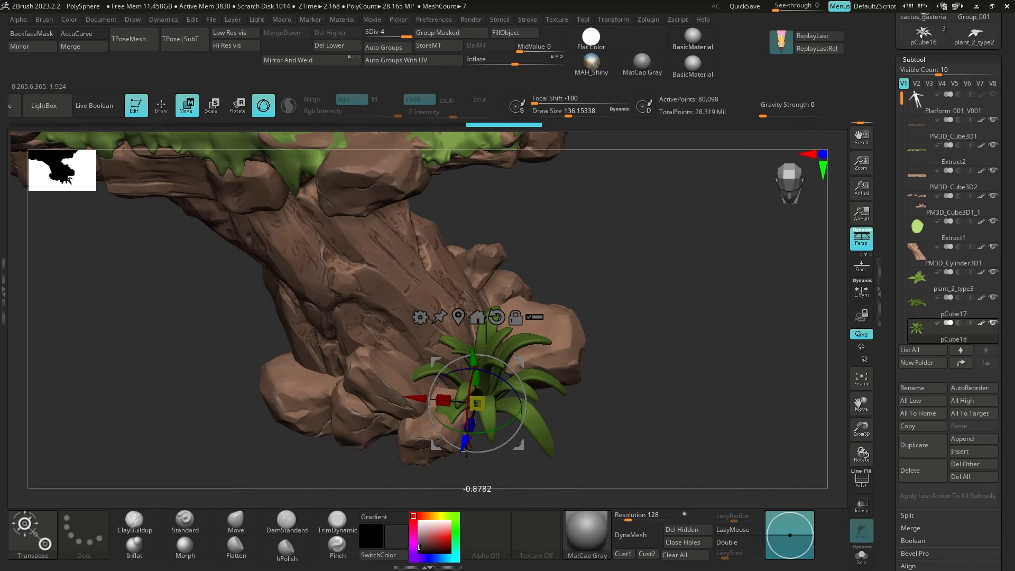
{"action": "left_click_drag", "start_coordinate": [519, 446], "coordinate": [529, 445]}
Tweak the placement and rotation of the spiky plant at the right of the trunk's base
{"action": "key", "text": "q"}
{"action": "key", "text": "s"}
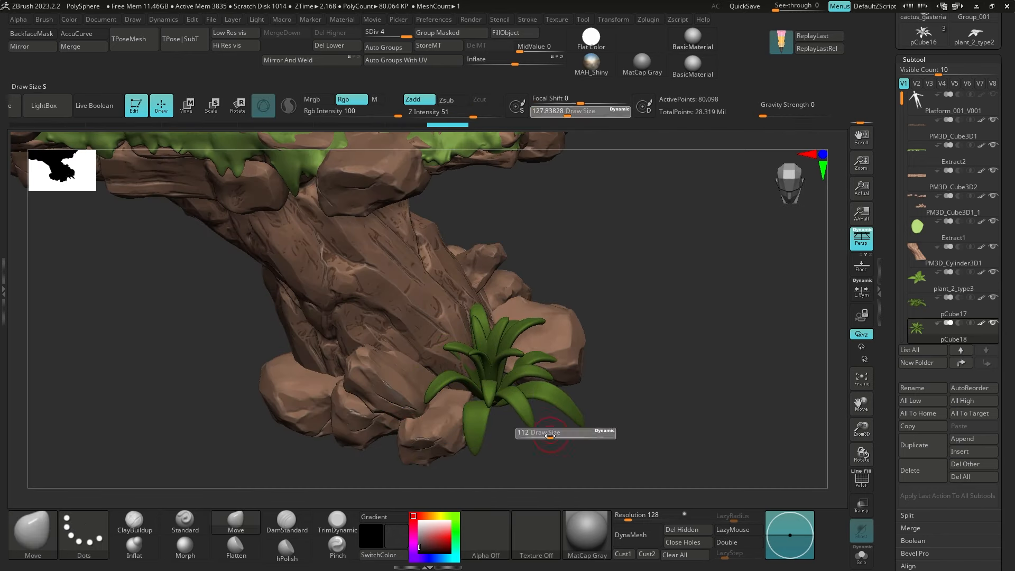
{"action": "mouse_move", "coordinate": [564, 429]}
{"action": "right_mouse_down"}
{"action": "mouse_move", "coordinate": [621, 308]}
{"action": "mouse_move", "coordinate": [551, 289]}
{"action": "right_mouse_up"}
{"action": "key", "text": "w"}
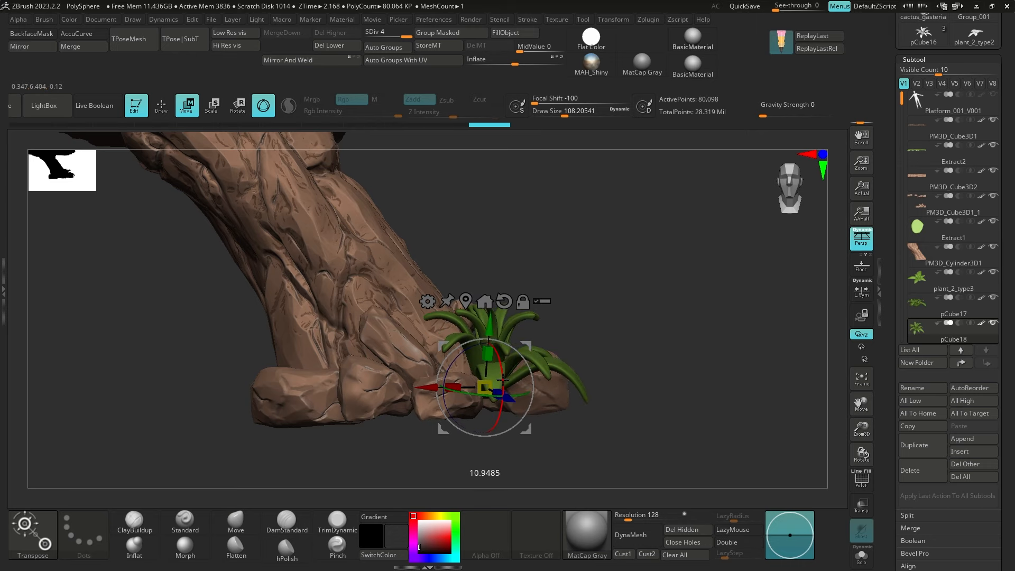
{"action": "key", "text": "q"}
{"action": "right_click_drag", "start_coordinate": [561, 370], "coordinate": [562, 331], "text": "ctrl"}
Duplicate the lower spiky plant and move and tilt the copy at the left side of the trunk's base
{"action": "key", "text": "w"}
{"action": "key", "text": "ctrl+shift+d"}
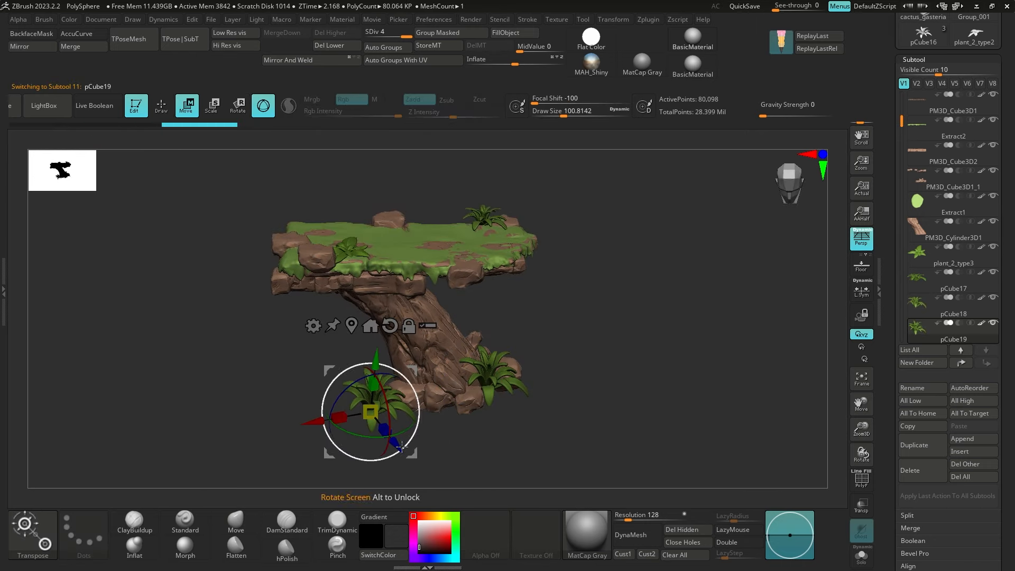
{"action": "left_click_drag", "start_coordinate": [407, 442], "coordinate": [437, 409]}
{"action": "right_click_drag", "start_coordinate": [437, 409], "coordinate": [437, 349]}
{"action": "left_click_drag", "start_coordinate": [435, 339], "coordinate": [425, 345]}
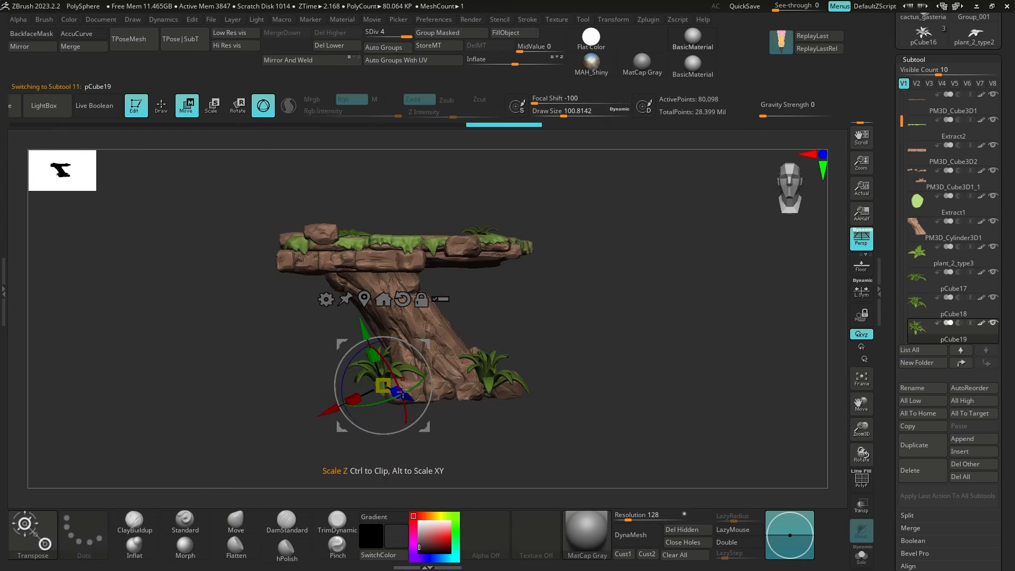
Fine-tune the position of the spiky plant at the left of the trunk's base
{"action": "key", "text": "q"}
{"action": "mouse_move", "coordinate": [571, 326]}
{"action": "right_mouse_down", "text": "alt"}
{"action": "mouse_move", "coordinate": [571, 370]}
{"action": "mouse_move", "coordinate": [580, 326]}
{"action": "mouse_move", "coordinate": [576, 346]}
{"action": "mouse_move", "coordinate": [564, 313]}
{"action": "right_mouse_up", "text": "alt"}
{"action": "key", "text": "w"}
{"action": "key", "text": "q"}
{"action": "key", "text": "w"}
{"action": "key", "text": "q"}
Open the Group_001 plant model and examine it from several angles
{"action": "scroll", "coordinate": [980, 146], "scroll_direction": "up", "scroll_amount": 4}
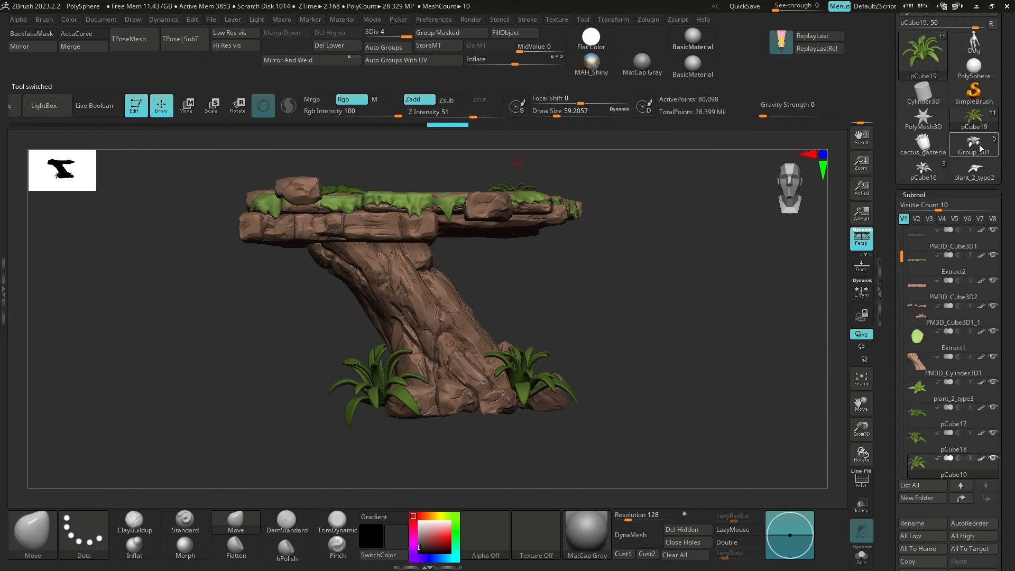
{"action": "left_click", "coordinate": [979, 148]}
{"action": "right_click_drag", "start_coordinate": [670, 309], "coordinate": [669, 327], "text": "ctrl"}
{"action": "right_click_drag", "start_coordinate": [668, 327], "coordinate": [664, 363]}
{"action": "left_click", "coordinate": [419, 522]}
{"action": "right_click_drag", "start_coordinate": [597, 264], "coordinate": [603, 402], "text": "alt"}
{"action": "right_click_drag", "start_coordinate": [603, 401], "coordinate": [648, 296]}
{"action": "right_click_drag", "start_coordinate": [648, 296], "coordinate": [608, 365]}
{"action": "right_click_drag", "start_coordinate": [608, 364], "coordinate": [592, 406]}
Open the cactus_gasteria model and isolate its succulent leaves from the pot
{"action": "left_click", "coordinate": [922, 144]}
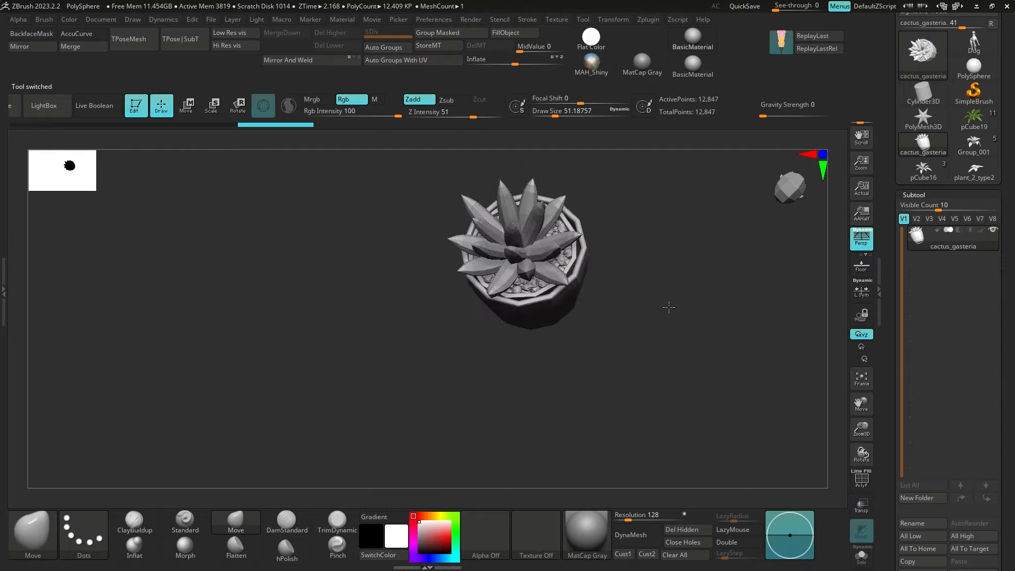
{"action": "right_click_drag", "start_coordinate": [669, 307], "coordinate": [634, 338]}
{"action": "mouse_move", "coordinate": [634, 338]}
{"action": "right_mouse_down"}
{"action": "mouse_move", "coordinate": [634, 295]}
{"action": "mouse_move", "coordinate": [647, 351]}
{"action": "right_mouse_up"}
{"action": "key", "text": "shift+f"}
{"action": "left_click", "coordinate": [508, 317], "text": "ctrl+shift"}
{"action": "left_click", "coordinate": [507, 317], "text": "ctrl+shift"}
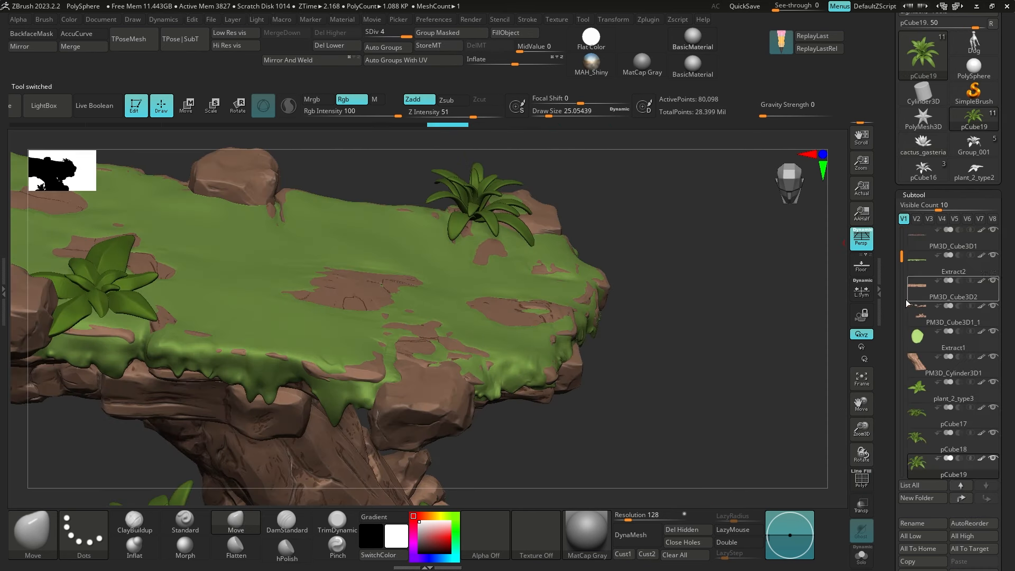
Append the cactus_gasteria succulent to the platform model as a subtool and select it for moving
{"action": "scroll", "coordinate": [956, 302], "scroll_direction": "down", "scroll_amount": 5}
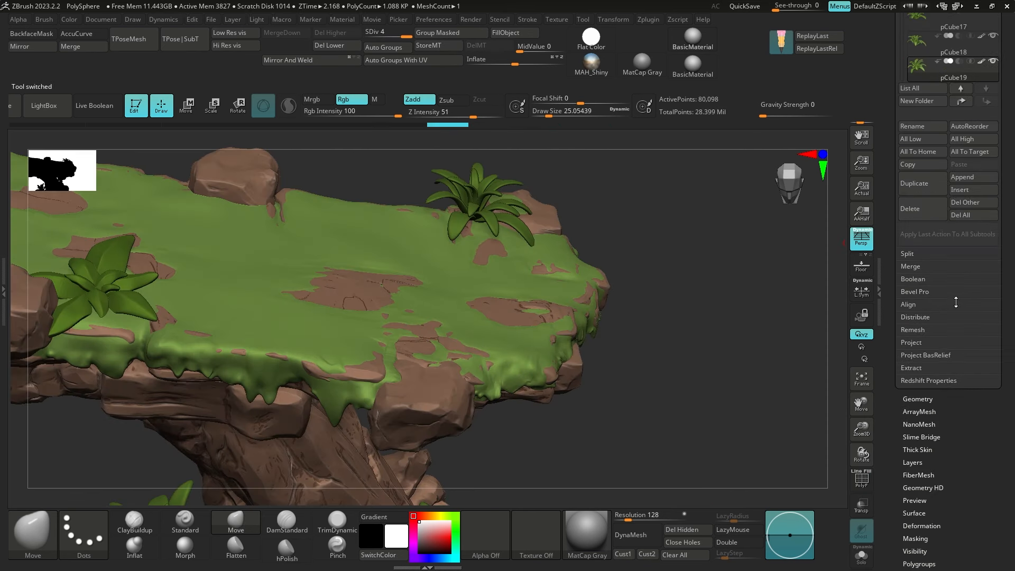
{"action": "left_click", "coordinate": [962, 177]}
{"action": "left_click", "coordinate": [908, 229]}
{"action": "scroll", "coordinate": [890, 116], "scroll_direction": "up", "scroll_amount": 4}
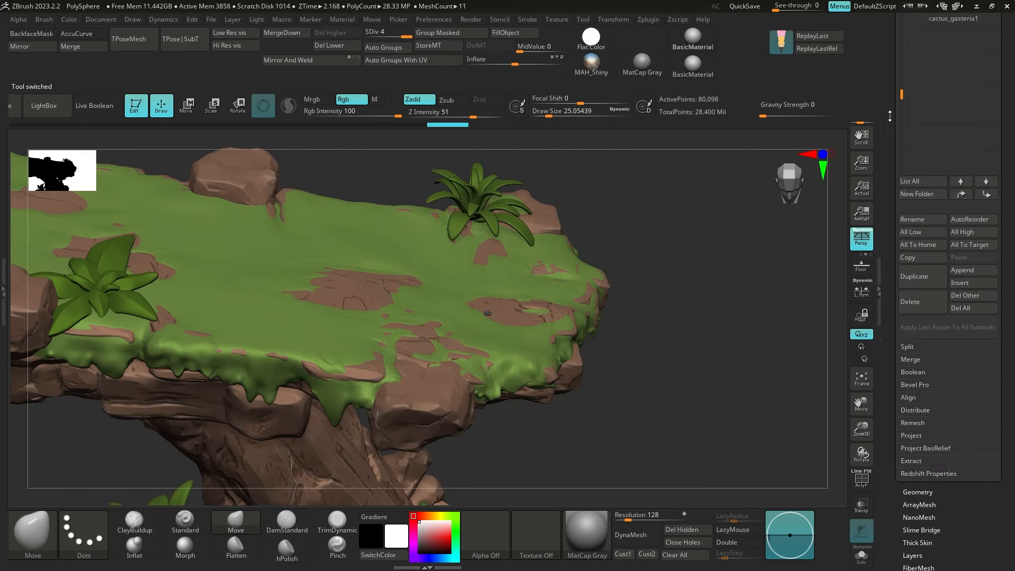
{"action": "left_click_drag", "start_coordinate": [890, 117], "coordinate": [892, 413]}
{"action": "left_click", "coordinate": [946, 429]}
{"action": "key", "text": "w"}
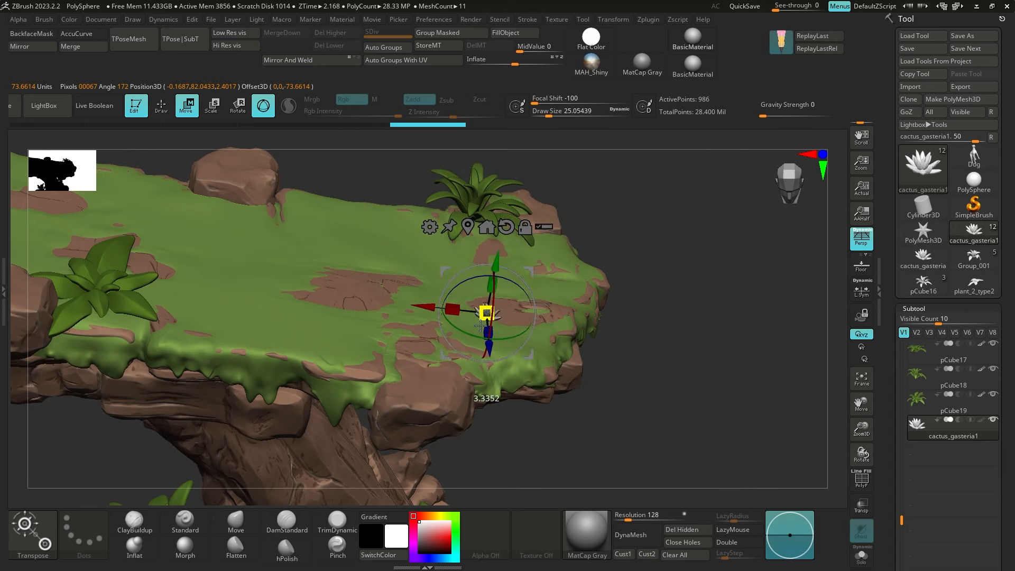
Enlarge the succulent and move it down from the platform top to the left side of the trunk's base
{"action": "left_click_drag", "start_coordinate": [480, 325], "coordinate": [579, 289]}
{"action": "left_click_drag", "start_coordinate": [625, 254], "coordinate": [638, 289]}
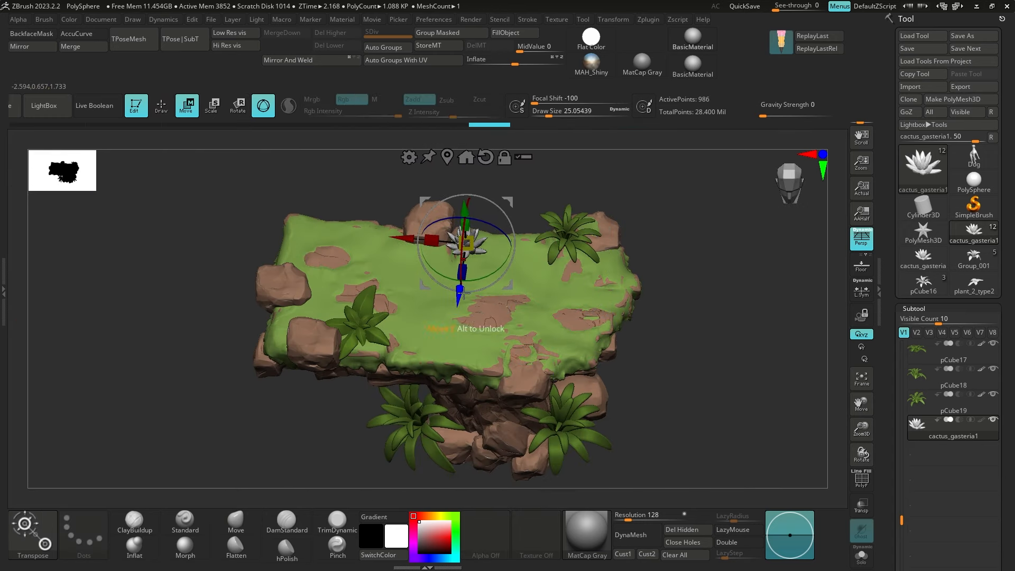
{"action": "left_click_drag", "start_coordinate": [534, 228], "coordinate": [487, 277]}
{"action": "left_click_drag", "start_coordinate": [552, 248], "coordinate": [533, 165], "text": "alt"}
{"action": "left_click_drag", "start_coordinate": [474, 225], "coordinate": [462, 329]}
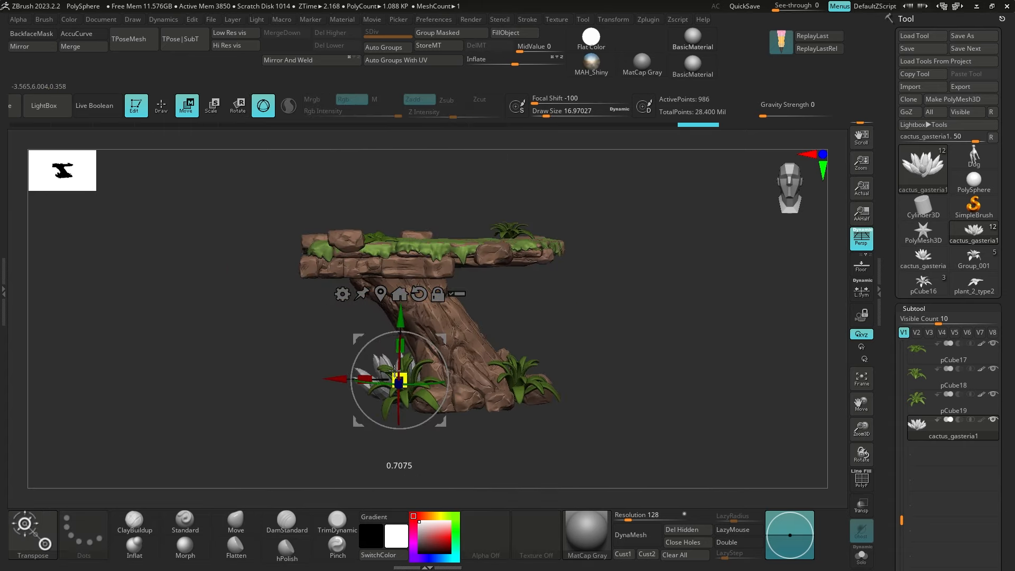
Position the succulent on the rocks between the two lower spiky plants, tilting it and scaling it down
{"action": "left_click_drag", "start_coordinate": [563, 291], "coordinate": [630, 311]}
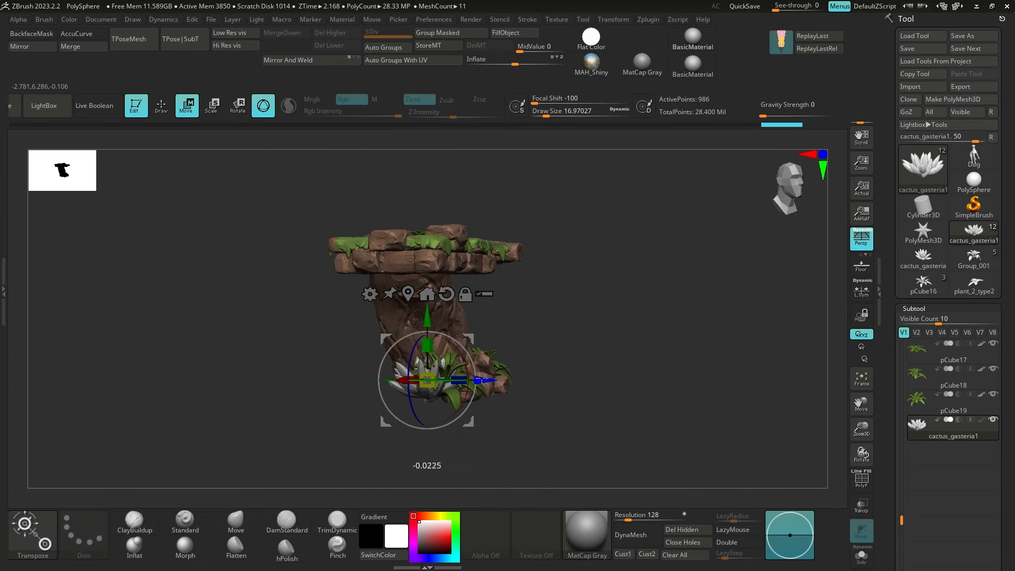
{"action": "left_click_drag", "start_coordinate": [481, 379], "coordinate": [443, 381]}
{"action": "left_click_drag", "start_coordinate": [532, 340], "coordinate": [541, 326]}
{"action": "right_click_drag", "start_coordinate": [626, 302], "coordinate": [630, 355], "text": "alt"}
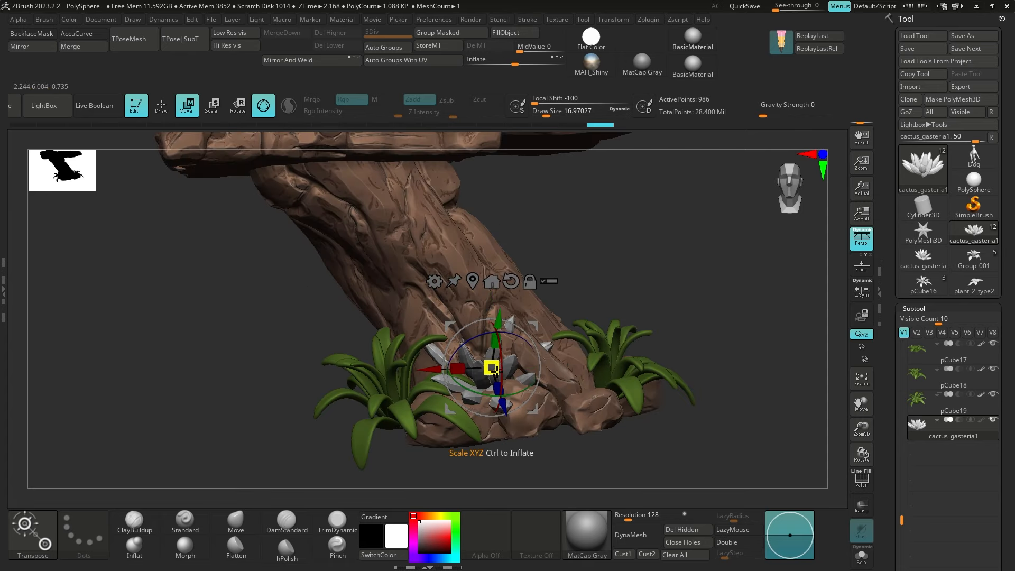
{"action": "right_click_drag", "start_coordinate": [507, 320], "coordinate": [520, 345]}
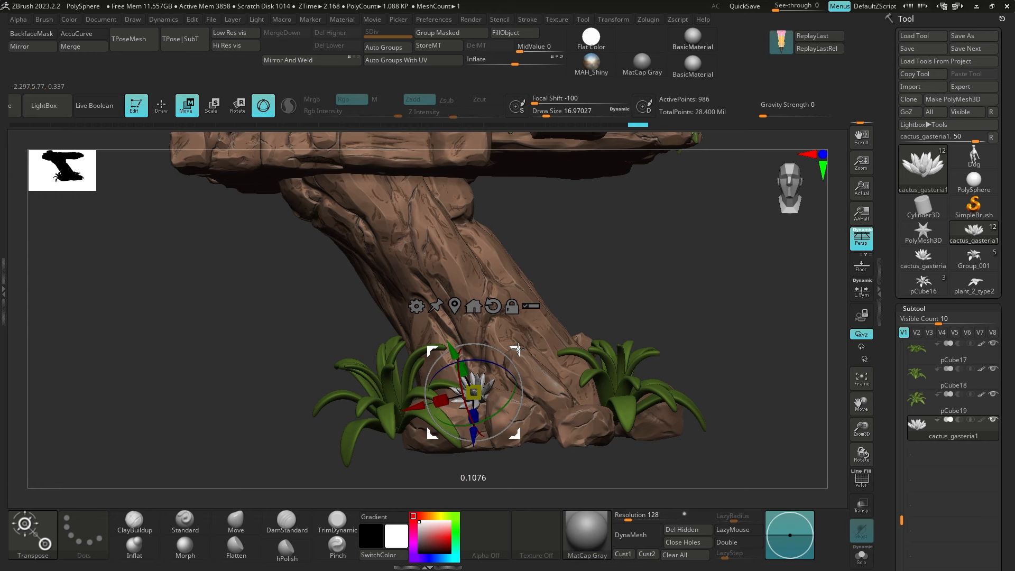
{"action": "left_click_drag", "start_coordinate": [517, 349], "coordinate": [518, 349]}
Colour the succulent pale yellow-green and subdivide it once
{"action": "key", "text": "q"}
{"action": "right_click_drag", "start_coordinate": [626, 306], "coordinate": [627, 238], "text": "ctrl"}
{"action": "key", "text": "c"}
{"action": "key", "text": "w"}
{"action": "key", "text": "ctrl+d"}
{"action": "mouse_move", "coordinate": [592, 295]}
{"action": "right_mouse_down", "text": "ctrl"}
{"action": "mouse_move", "coordinate": [615, 323]}
{"action": "mouse_move", "coordinate": [615, 218]}
{"action": "mouse_move", "coordinate": [618, 298]}
{"action": "right_mouse_up", "text": "ctrl"}
{"action": "key", "text": "q"}
{"action": "key", "text": "s"}
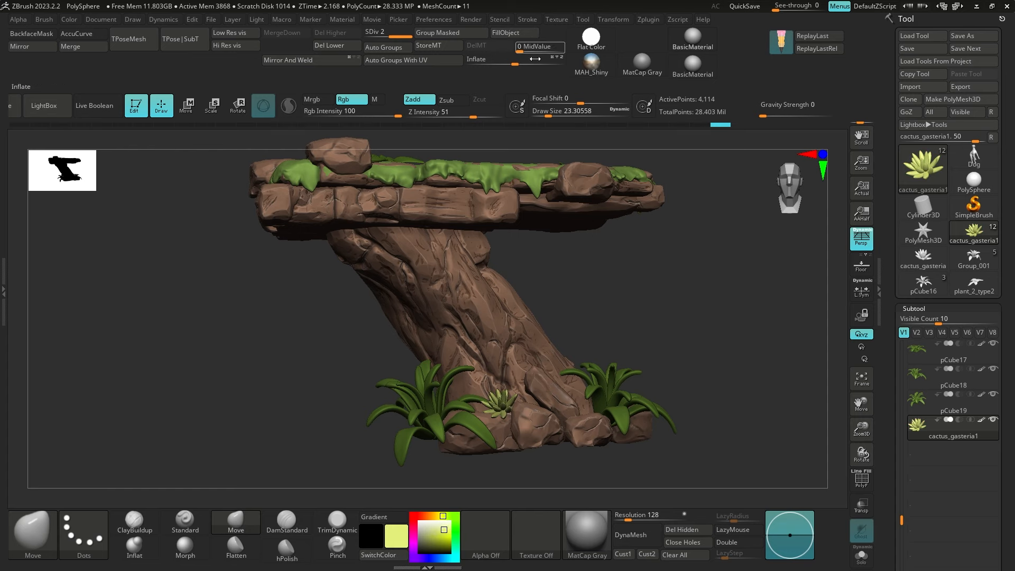
Duplicate the succulent and move and tilt the copy between the rocks at the platform's left end
{"action": "key", "text": "w"}
{"action": "mouse_move", "coordinate": [604, 320]}
{"action": "right_mouse_down", "text": "alt"}
{"action": "mouse_move", "coordinate": [613, 294]}
{"action": "mouse_move", "coordinate": [614, 338]}
{"action": "mouse_move", "coordinate": [591, 364]}
{"action": "mouse_move", "coordinate": [595, 399]}
{"action": "right_mouse_up", "text": "alt"}
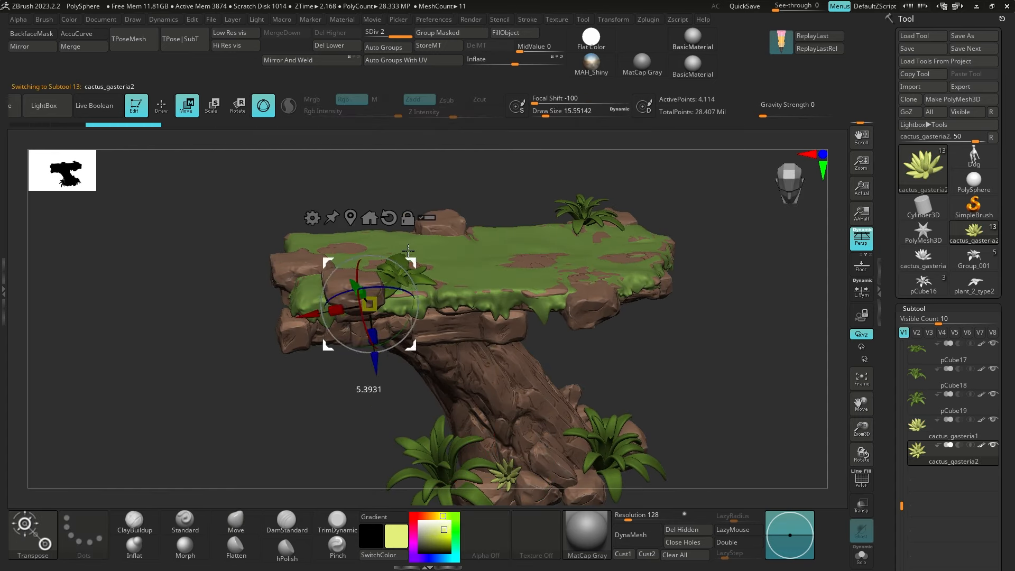
{"action": "left_click_drag", "start_coordinate": [408, 250], "coordinate": [353, 218]}
{"action": "left_click_drag", "start_coordinate": [299, 253], "coordinate": [285, 241]}
{"action": "left_click_drag", "start_coordinate": [306, 317], "coordinate": [294, 272]}
{"action": "left_click_drag", "start_coordinate": [344, 254], "coordinate": [356, 229]}
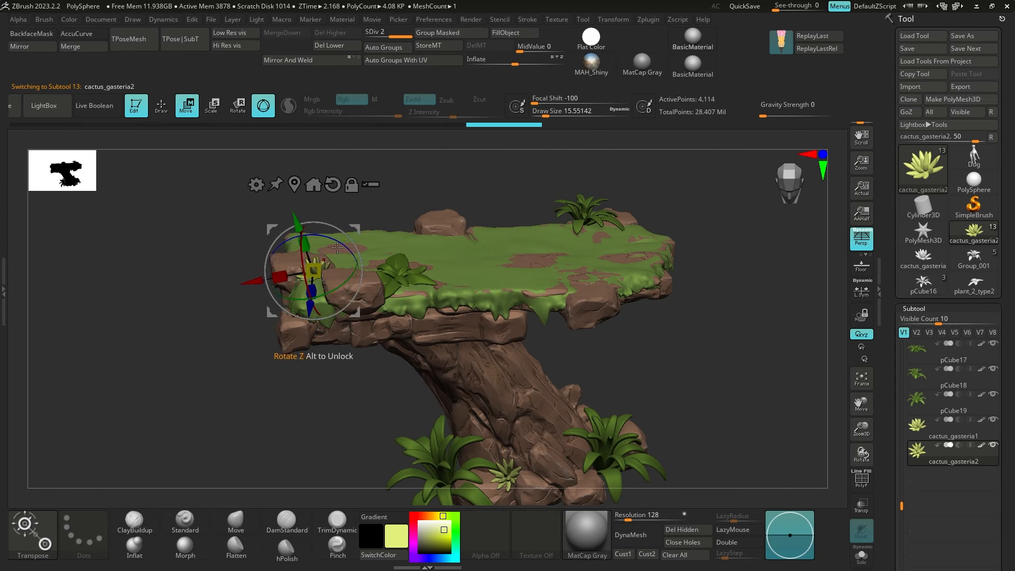
Settle the copied succulent into the moss between the two left corner rocks
{"action": "right_click_drag", "start_coordinate": [426, 184], "coordinate": [420, 157]}
{"action": "mouse_move", "coordinate": [420, 157]}
{"action": "right_mouse_down", "text": "ctrl"}
{"action": "mouse_move", "coordinate": [337, 228]}
{"action": "mouse_move", "coordinate": [396, 254]}
{"action": "right_mouse_up", "text": "ctrl"}
{"action": "key", "text": "q"}
{"action": "left_click_drag", "start_coordinate": [289, 295], "coordinate": [329, 305]}
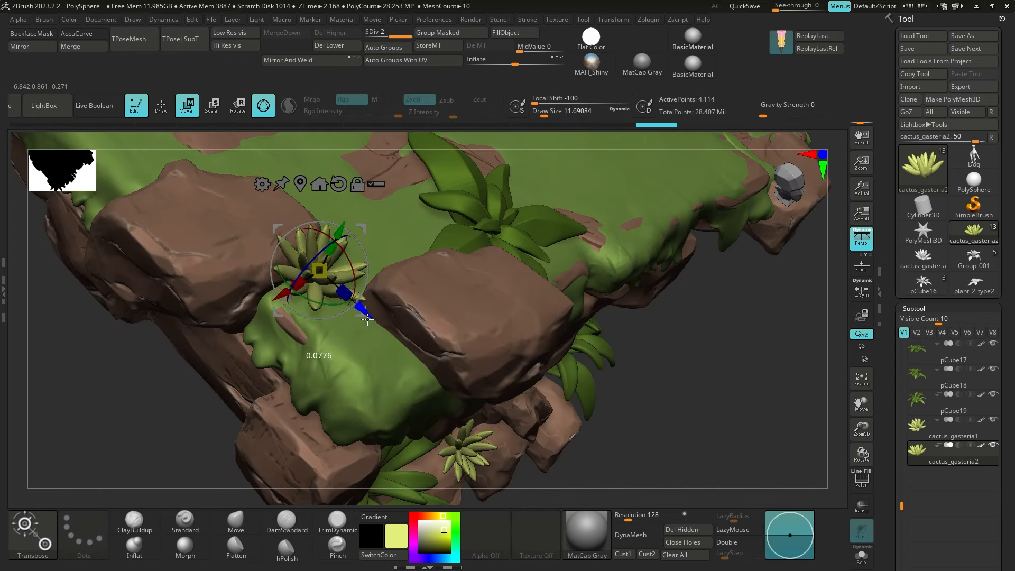
{"action": "key", "text": "q"}
{"action": "left_click_drag", "start_coordinate": [132, 465], "coordinate": [116, 284]}
{"action": "left_click_drag", "start_coordinate": [700, 318], "coordinate": [700, 252], "text": "alt"}
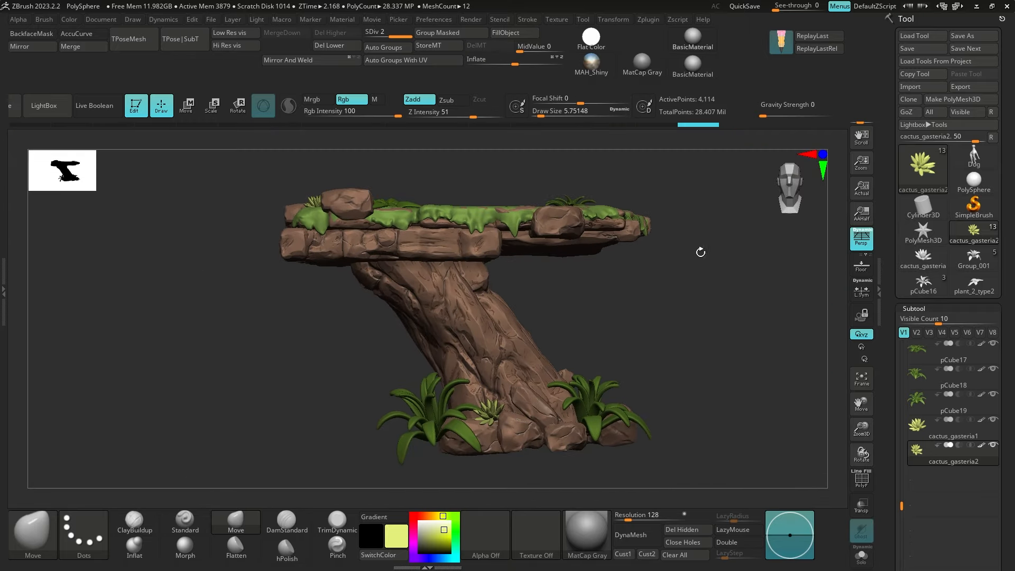
Duplicate the spiky plant at the left of the trunk's base and shift the copy away from the original
{"action": "key", "text": "w"}
{"action": "key", "text": "q"}
{"action": "left_click", "coordinate": [435, 412], "text": "alt"}
{"action": "key", "text": "ctrl+shift+d"}
{"action": "key", "text": "w"}
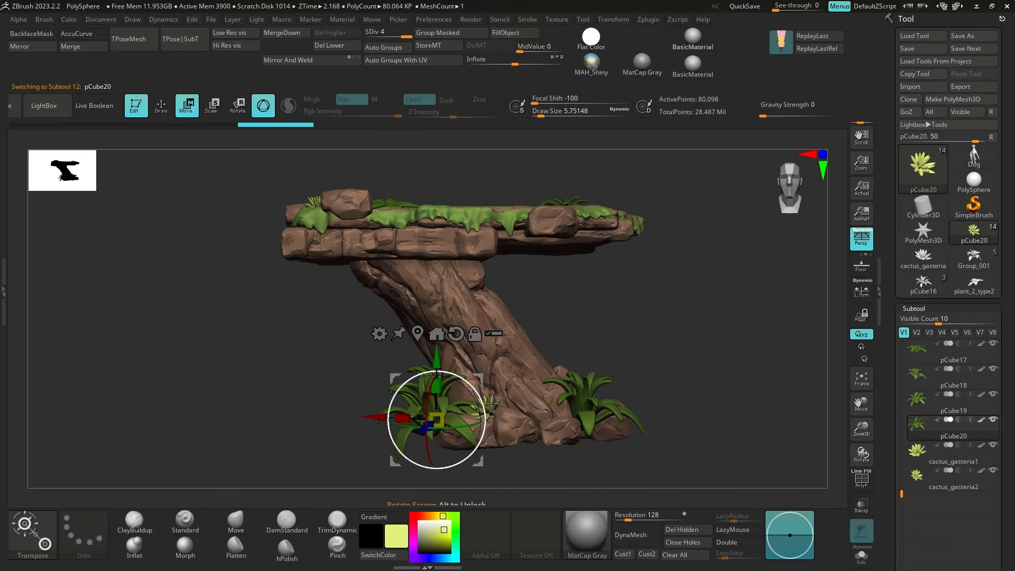
{"action": "left_click_drag", "start_coordinate": [417, 415], "coordinate": [423, 434]}
{"action": "left_click_drag", "start_coordinate": [317, 370], "coordinate": [502, 367]}
Seat the new spiky plant behind the original, against the back of the trunk's base
{"action": "left_click_drag", "start_coordinate": [396, 378], "coordinate": [370, 392]}
{"action": "left_click_drag", "start_coordinate": [413, 432], "coordinate": [399, 436]}
{"action": "key", "text": "q"}
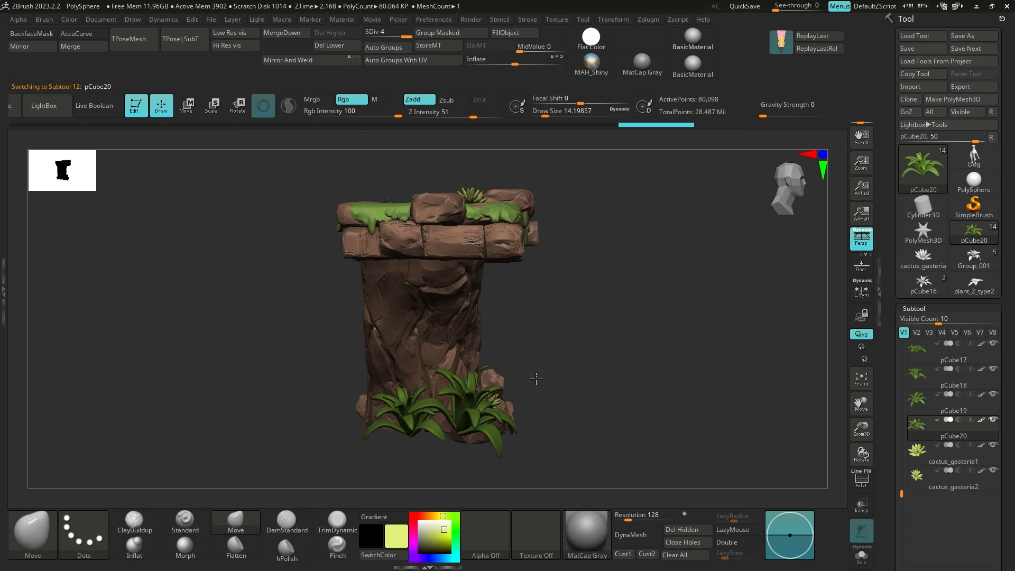
{"action": "key", "text": "w"}
{"action": "key", "text": "q"}
{"action": "left_click_drag", "start_coordinate": [538, 360], "coordinate": [593, 351]}
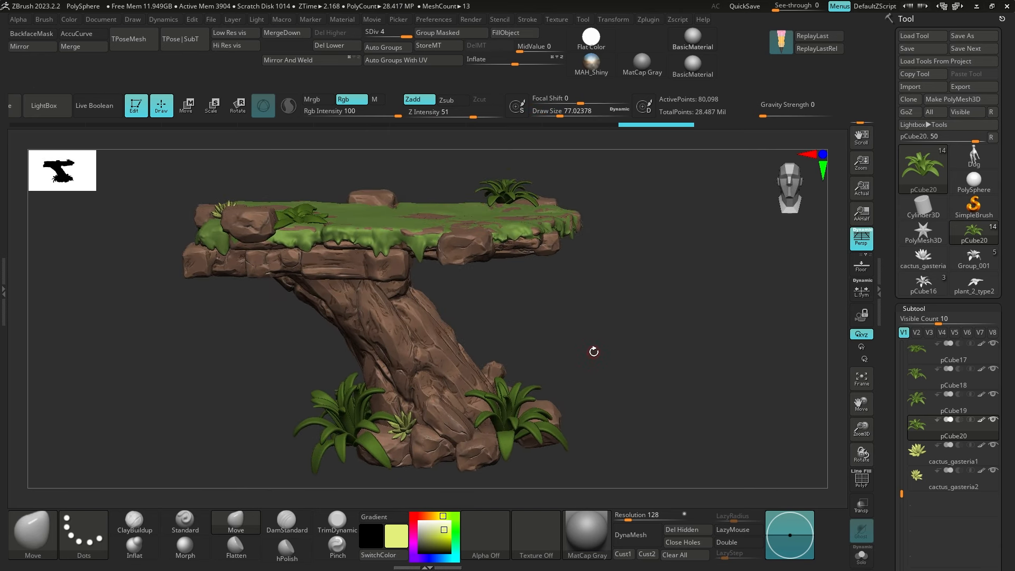
Duplicate the broad-leaf plant from the platform and bring the copy down to the right side of the trunk's base
{"action": "key", "text": "w"}
{"action": "left_click", "coordinate": [520, 402], "text": "alt"}
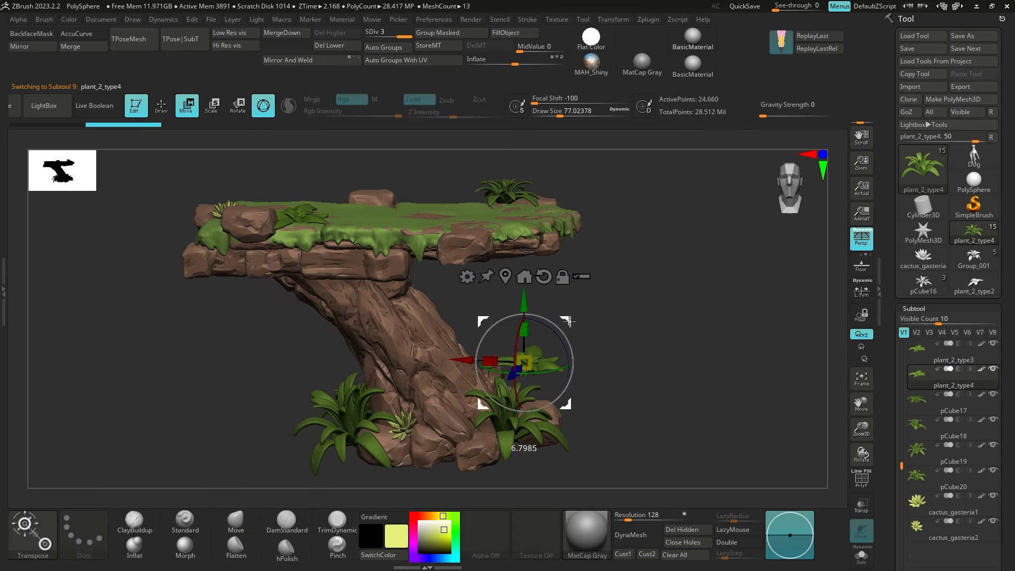
{"action": "left_click_drag", "start_coordinate": [526, 335], "coordinate": [527, 333]}
{"action": "key", "text": "ctrl+z"}
{"action": "left_click_drag", "start_coordinate": [597, 379], "coordinate": [537, 373]}
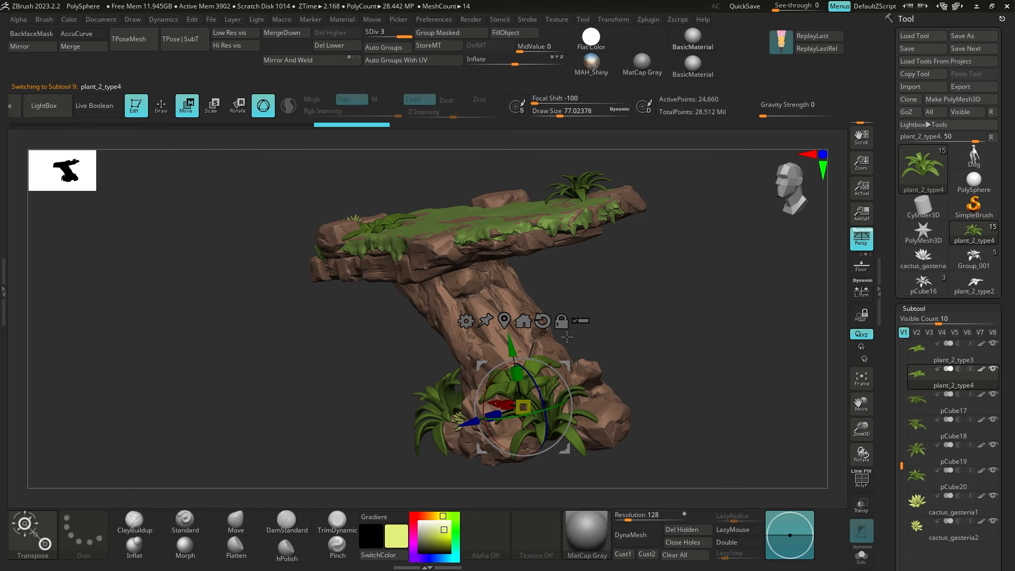
{"action": "left_click_drag", "start_coordinate": [567, 336], "coordinate": [618, 331], "text": "shift"}
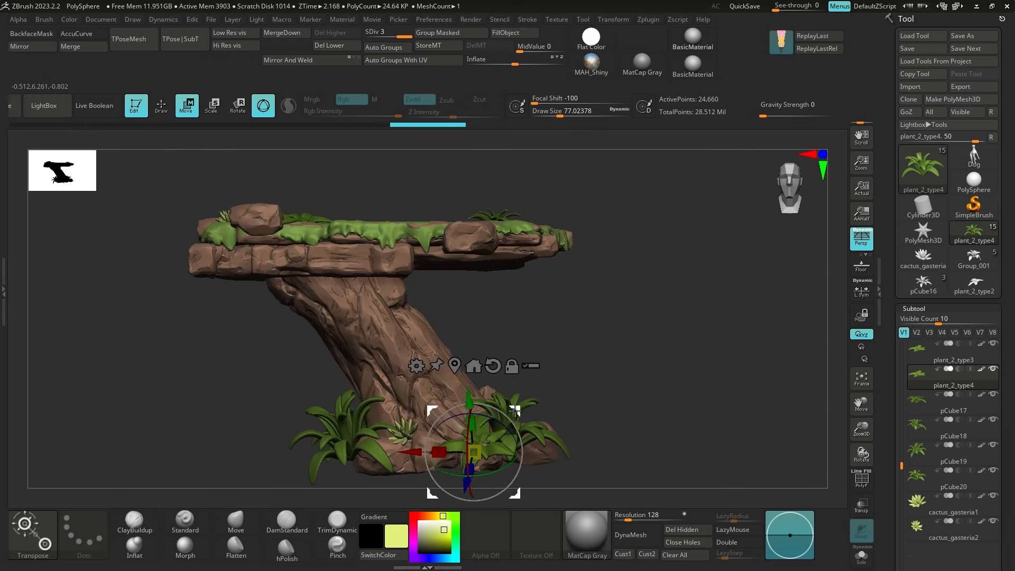
Turn the broad-leaf copy to face outward and place it low on the trunk, just above the base rocks
{"action": "mouse_move", "coordinate": [597, 312]}
{"action": "left_mouse_down"}
{"action": "mouse_move", "coordinate": [600, 347]}
{"action": "mouse_move", "coordinate": [601, 307]}
{"action": "left_mouse_up"}
{"action": "left_click_drag", "start_coordinate": [495, 372], "coordinate": [499, 323]}
{"action": "left_click_drag", "start_coordinate": [458, 364], "coordinate": [463, 370]}
{"action": "left_click_drag", "start_coordinate": [569, 296], "coordinate": [571, 247]}
{"action": "left_click_drag", "start_coordinate": [571, 247], "coordinate": [572, 296], "text": "alt"}
{"action": "left_click_drag", "start_coordinate": [472, 324], "coordinate": [478, 311]}
{"action": "left_click_drag", "start_coordinate": [461, 351], "coordinate": [464, 353]}
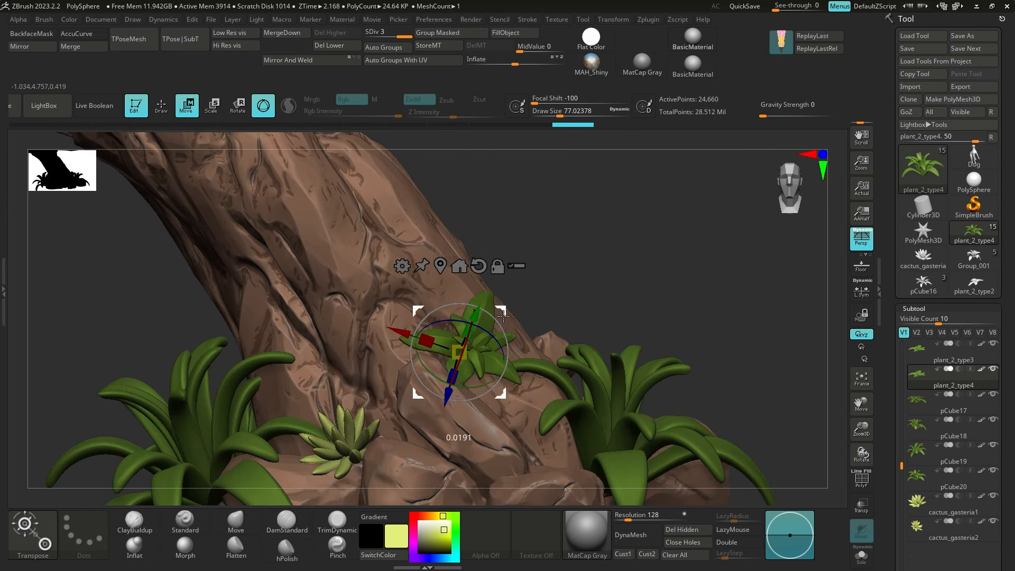
{"action": "left_click_drag", "start_coordinate": [504, 316], "coordinate": [497, 324]}
{"action": "key", "text": "q"}
{"action": "mouse_move", "coordinate": [575, 329]}
{"action": "left_mouse_down", "text": "alt"}
{"action": "mouse_move", "coordinate": [570, 290]}
{"action": "mouse_move", "coordinate": [559, 312]}
{"action": "mouse_move", "coordinate": [583, 326]}
{"action": "left_mouse_up", "text": "alt"}
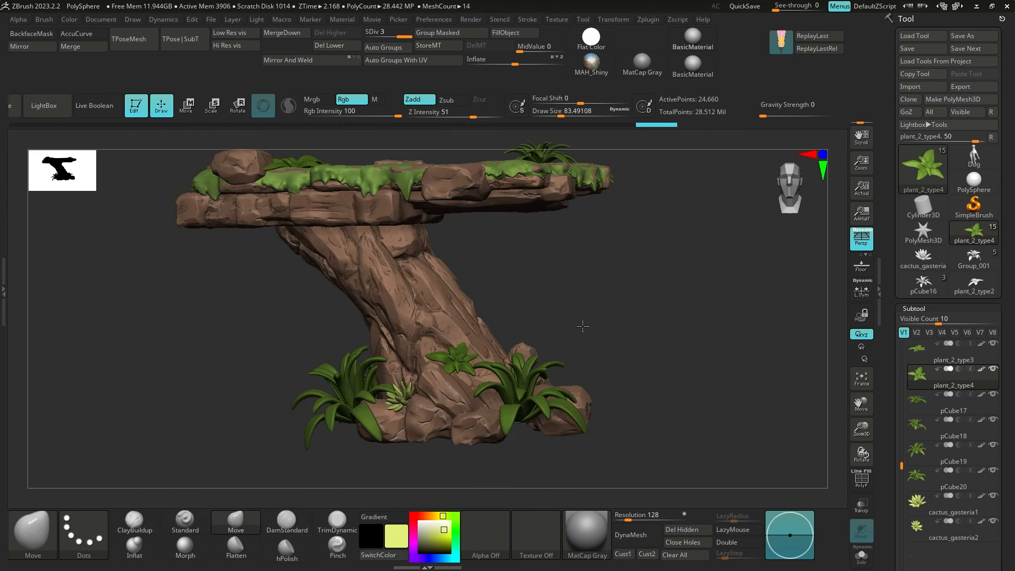
Move the right spiky plant clear of the trunk's base and fit the broad-leaf plant onto the rocks in its place
{"action": "key", "text": "w"}
{"action": "left_click_drag", "start_coordinate": [499, 321], "coordinate": [679, 320]}
{"action": "left_click", "coordinate": [534, 375], "text": "alt"}
{"action": "left_click", "coordinate": [498, 397], "text": "alt"}
{"action": "mouse_move", "coordinate": [538, 357]}
{"action": "left_mouse_down"}
{"action": "mouse_move", "coordinate": [573, 369]}
{"action": "mouse_move", "coordinate": [554, 381]}
{"action": "mouse_move", "coordinate": [565, 405]}
{"action": "mouse_move", "coordinate": [579, 383]}
{"action": "left_mouse_up"}
{"action": "key", "text": "e"}
{"action": "left_click_drag", "start_coordinate": [603, 378], "coordinate": [612, 353]}
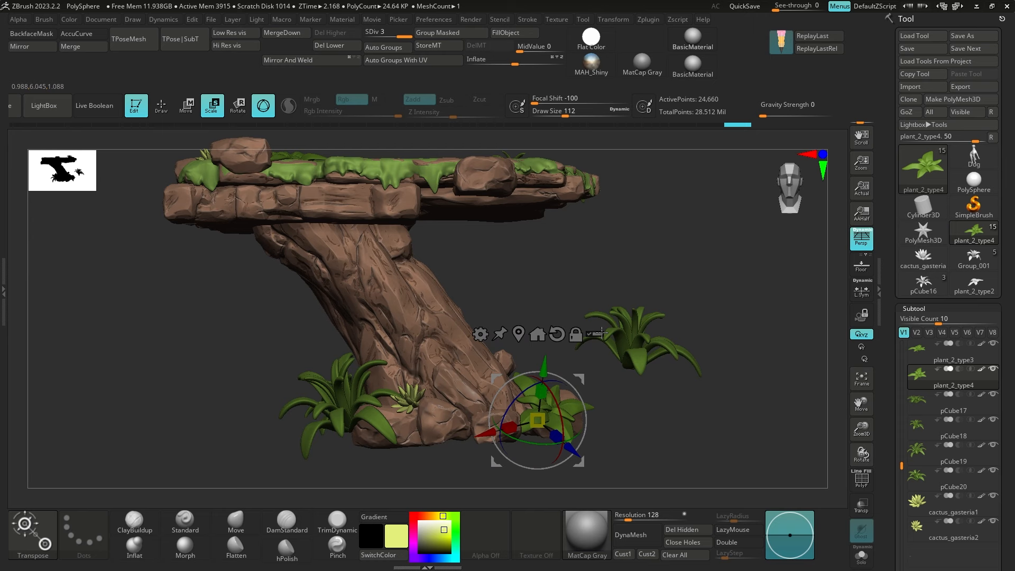
Bring the detached spiky plant back to the trunk's base, behind and above the broad-leaf plant
{"action": "key", "text": "q"}
{"action": "left_click", "coordinate": [641, 343], "text": "alt"}
{"action": "key", "text": "w"}
{"action": "left_click_drag", "start_coordinate": [683, 321], "coordinate": [559, 372]}
{"action": "left_click_drag", "start_coordinate": [521, 440], "coordinate": [522, 417]}
{"action": "key", "text": "q"}
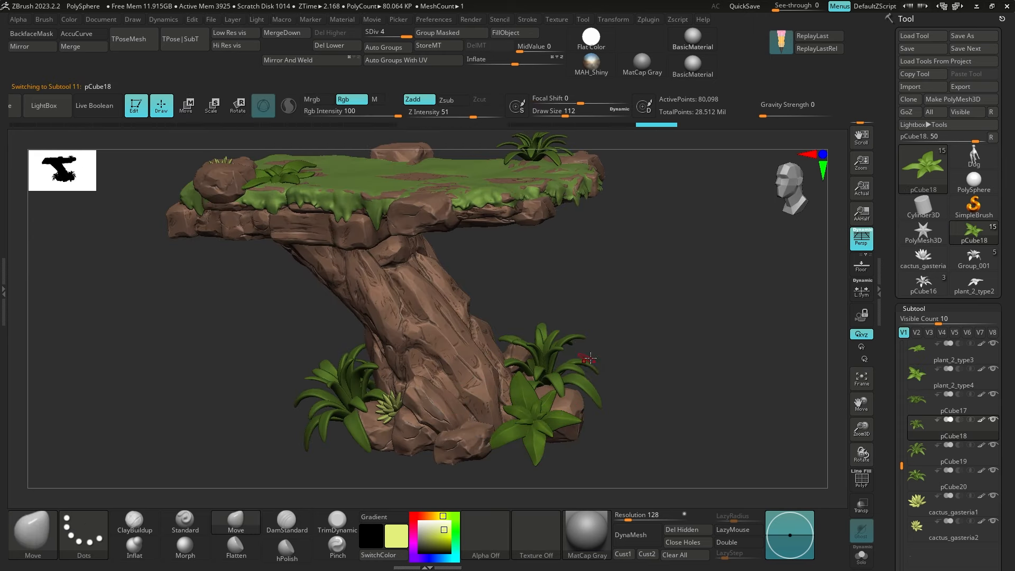
Seat the spiky plant on the rock ledge at the trunk's right rear side, rooted against the trunk
{"action": "key", "text": "w"}
{"action": "mouse_move", "coordinate": [592, 357]}
{"action": "left_mouse_down"}
{"action": "mouse_move", "coordinate": [598, 350]}
{"action": "mouse_move", "coordinate": [596, 404]}
{"action": "mouse_move", "coordinate": [589, 338]}
{"action": "left_mouse_up"}
{"action": "mouse_move", "coordinate": [550, 312]}
{"action": "left_mouse_down"}
{"action": "mouse_move", "coordinate": [548, 301]}
{"action": "mouse_move", "coordinate": [581, 298]}
{"action": "left_mouse_up"}
{"action": "key", "text": "q"}
{"action": "key", "text": "w"}
{"action": "left_click_drag", "start_coordinate": [582, 337], "coordinate": [624, 338]}
{"action": "mouse_move", "coordinate": [528, 309]}
{"action": "left_mouse_down"}
{"action": "mouse_move", "coordinate": [548, 333]}
{"action": "mouse_move", "coordinate": [503, 340]}
{"action": "left_mouse_up"}
{"action": "key", "text": "q"}
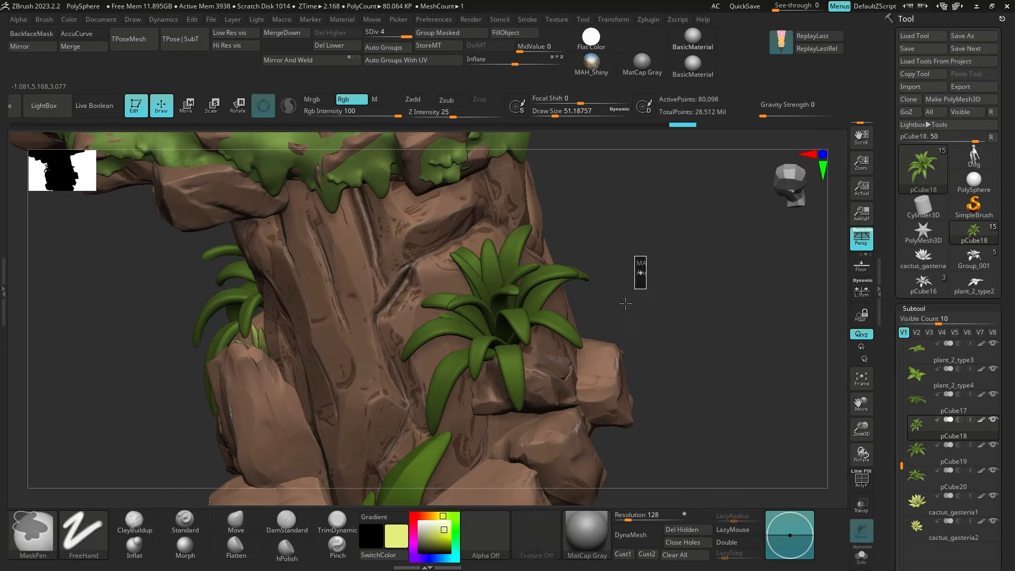
Adjust the tilt of the broad-leaf plant on the rocks at the right of the trunk's base
{"action": "mouse_move", "coordinate": [626, 301]}
{"action": "right_mouse_down"}
{"action": "mouse_move", "coordinate": [624, 255]}
{"action": "mouse_move", "coordinate": [625, 300]}
{"action": "right_mouse_up"}
{"action": "key", "text": "s"}
{"action": "left_click", "coordinate": [589, 356], "text": "alt"}
{"action": "key", "text": "e"}
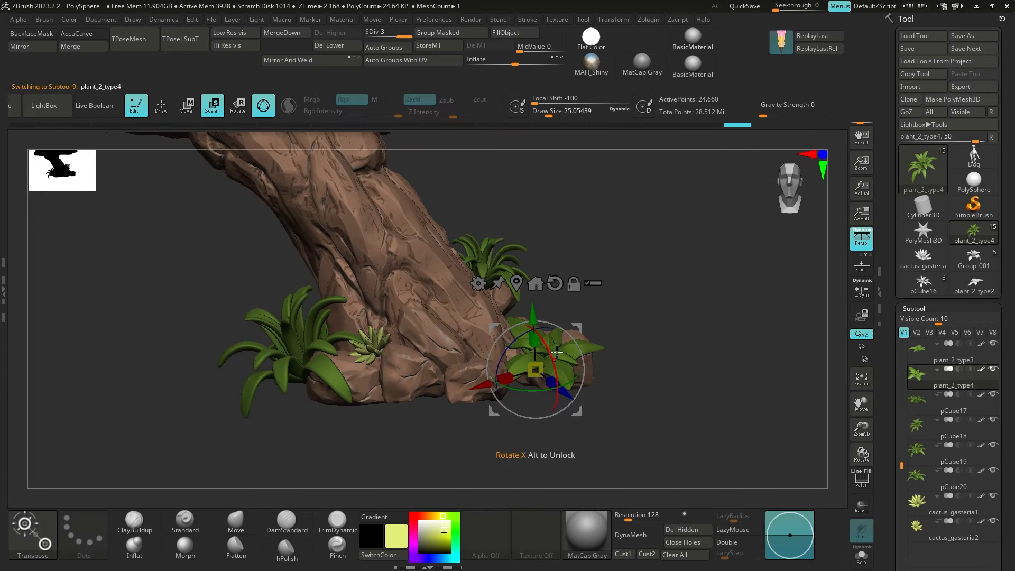
{"action": "key", "text": "q"}
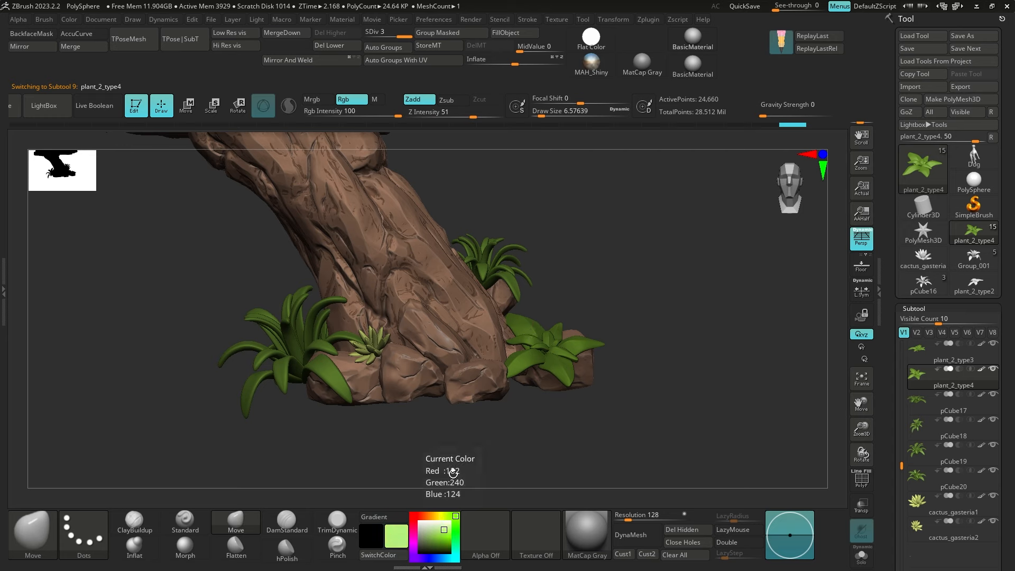
Recolour the broad-leaf plants at the trunk's base and on the platform a lighter yellow-green, and reset the active colour to white
{"action": "right_click_drag", "start_coordinate": [578, 159], "coordinate": [546, 320], "text": "ctrl"}
{"action": "left_click", "coordinate": [575, 214], "text": "alt"}
{"action": "left_click", "coordinate": [440, 534]}
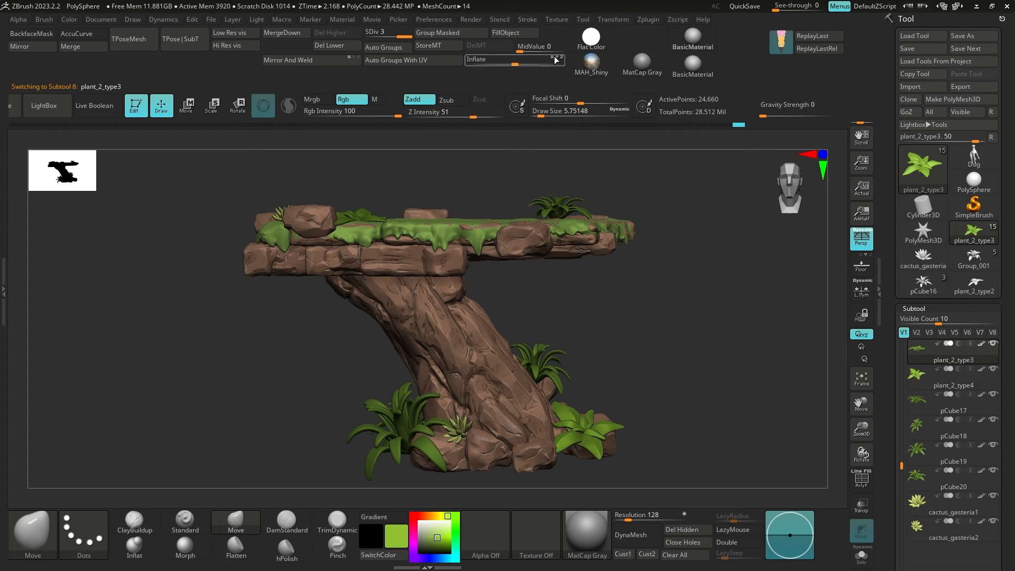
{"action": "left_click", "coordinate": [420, 521]}
Save the dressed platform tool to disk, overwriting the existing file
{"action": "right_click_drag", "start_coordinate": [606, 381], "coordinate": [636, 360], "text": "ctrl"}
{"action": "key", "text": "s"}
{"action": "left_click_drag", "start_coordinate": [636, 359], "coordinate": [646, 359]}
{"action": "mouse_move", "coordinate": [646, 359]}
{"action": "right_mouse_down"}
{"action": "mouse_move", "coordinate": [657, 356]}
{"action": "mouse_move", "coordinate": [640, 362]}
{"action": "right_mouse_up"}
{"action": "right_click_drag", "start_coordinate": [639, 362], "coordinate": [594, 402], "text": "ctrl"}
{"action": "left_click", "coordinate": [973, 36]}
{"action": "key", "text": "Return"}
{"action": "left_click", "coordinate": [525, 277]}
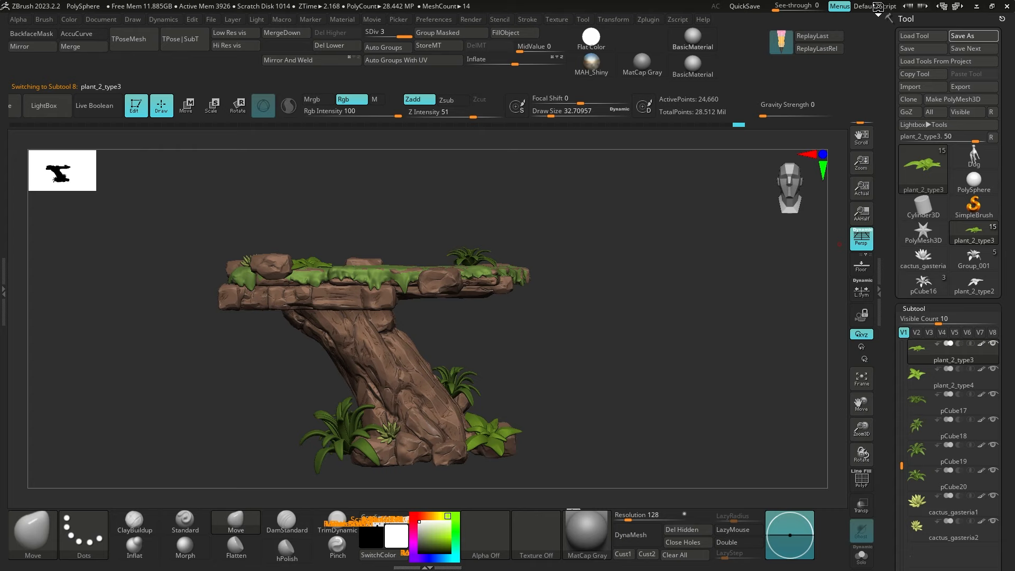
{"action": "right_click_drag", "start_coordinate": [546, 347], "coordinate": [465, 353]}
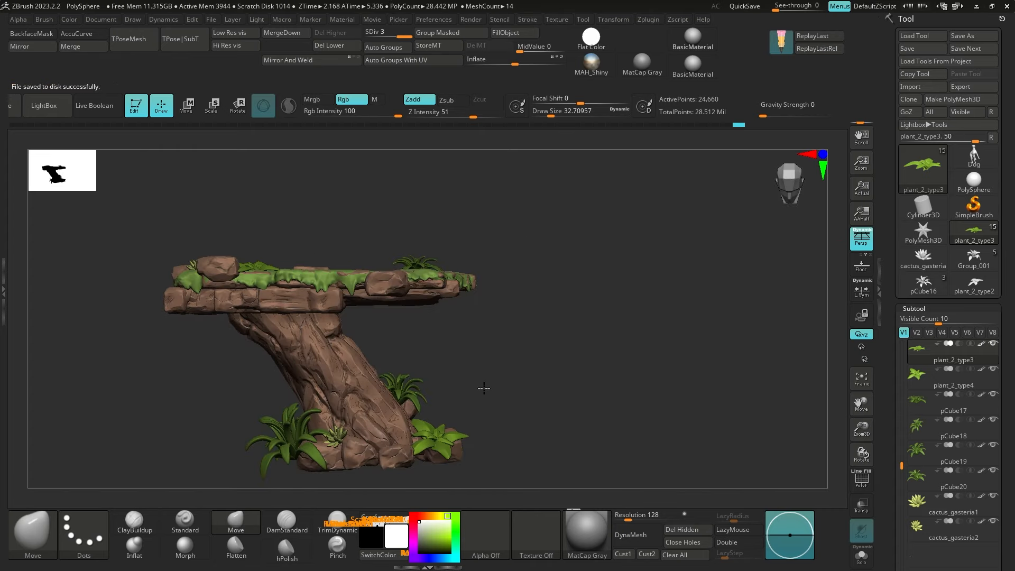